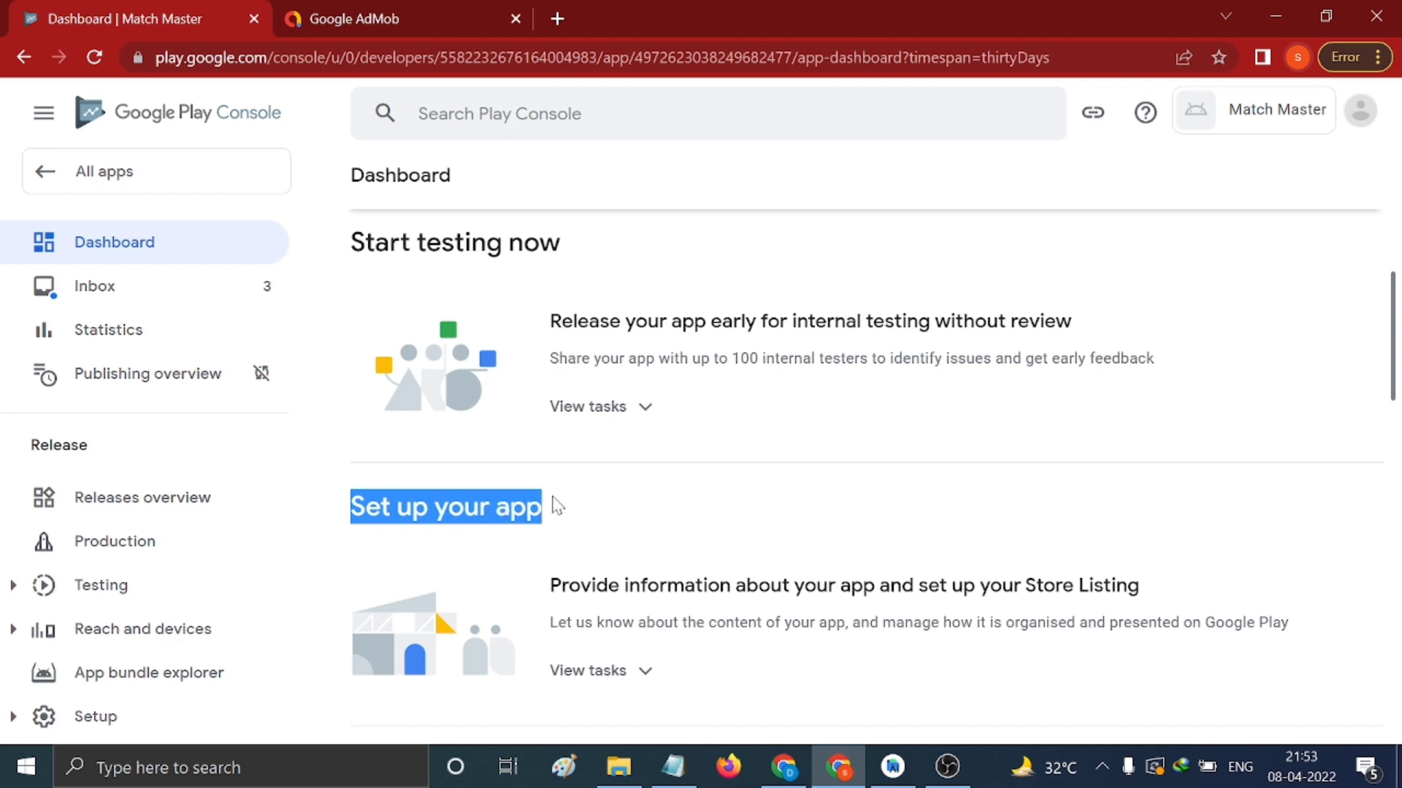
Expand the app setup task list on the Play Console dashboard
{"action": "left_click", "coordinate": [595, 502]}
{"action": "scroll", "coordinate": [606, 500], "scroll_direction": "down", "scroll_amount": 2}
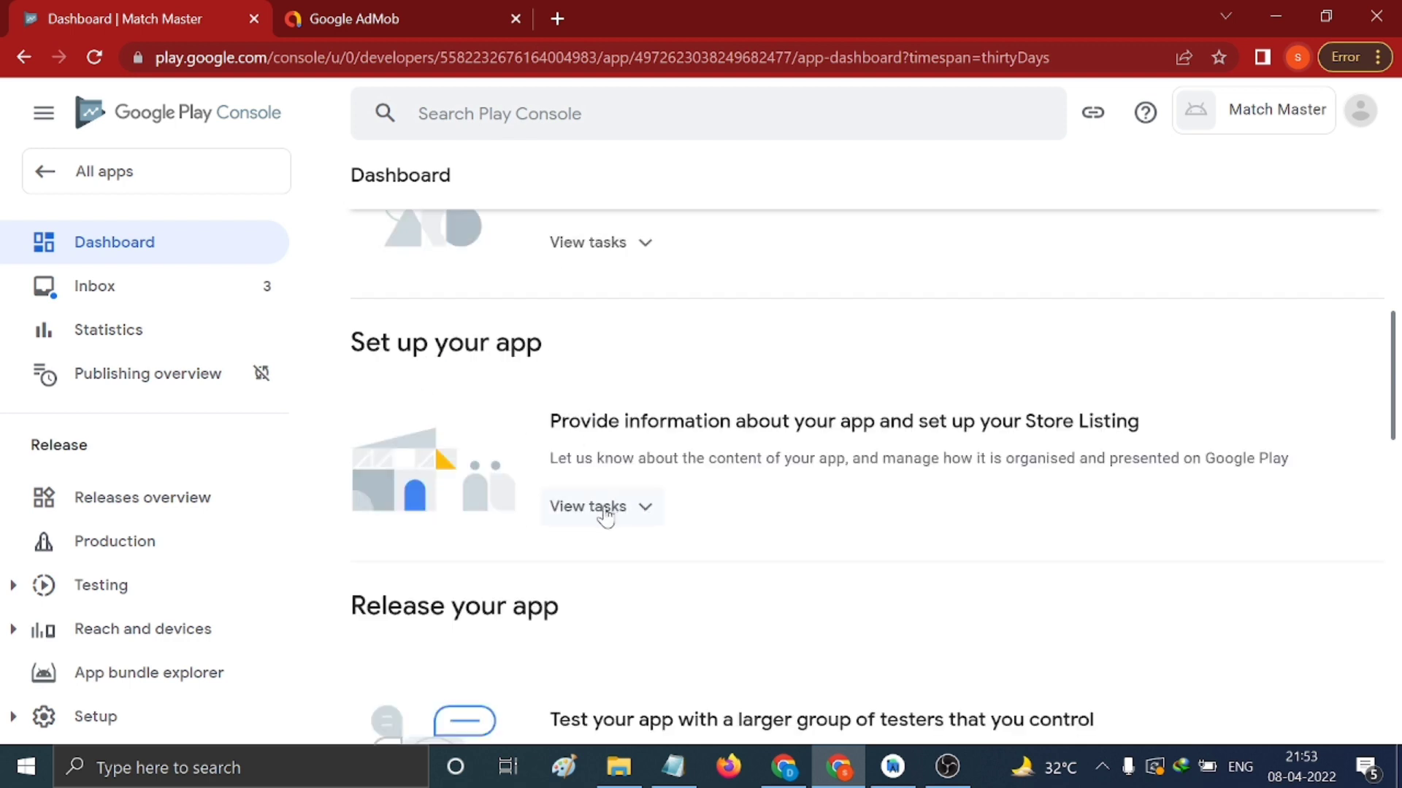
{"action": "left_click", "coordinate": [634, 508]}
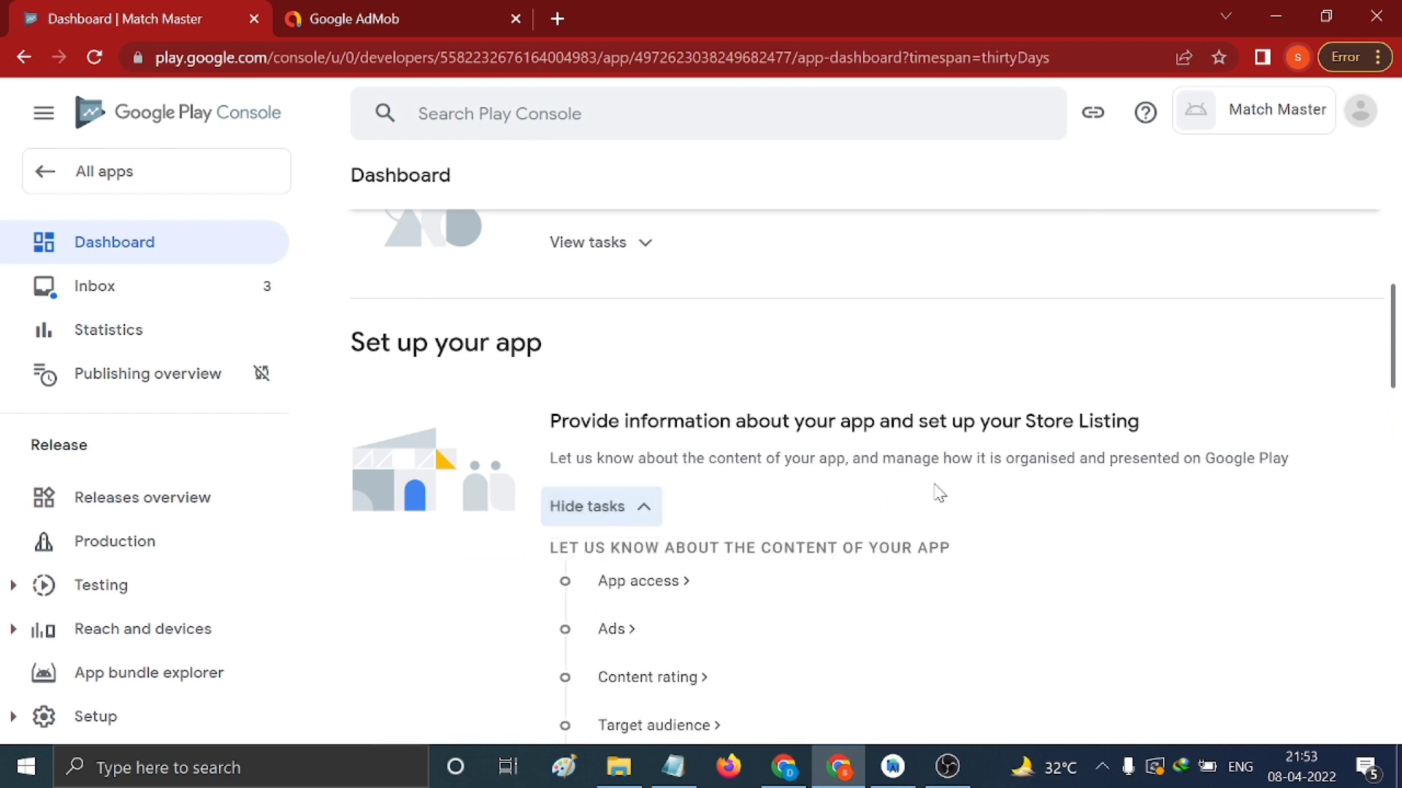
{"action": "scroll", "coordinate": [939, 493], "scroll_direction": "down", "scroll_amount": 2}
{"action": "scroll", "coordinate": [687, 489], "scroll_direction": "down", "scroll_amount": 4}
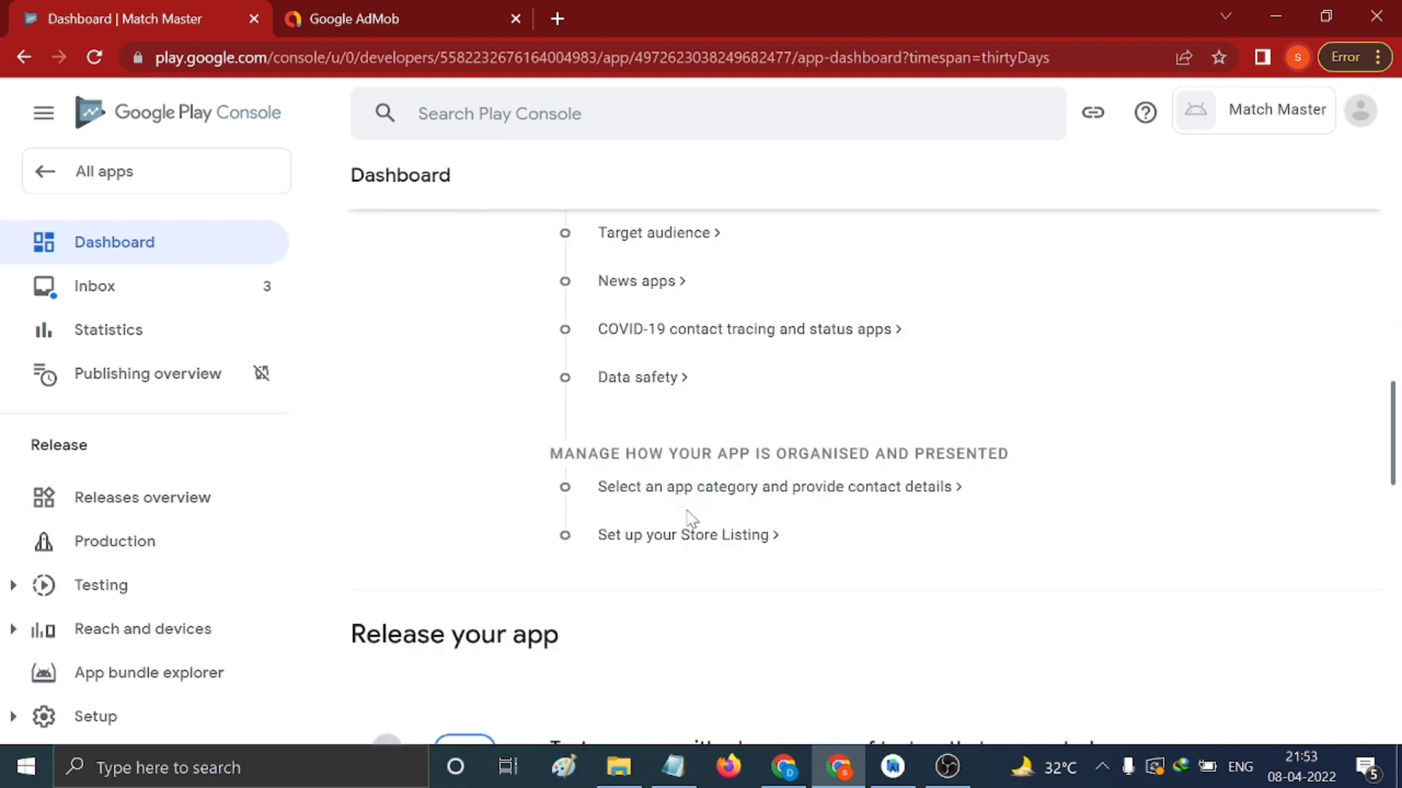
{"action": "scroll", "coordinate": [759, 526], "scroll_direction": "up", "scroll_amount": 2}
{"action": "scroll", "coordinate": [730, 496], "scroll_direction": "up", "scroll_amount": 2}
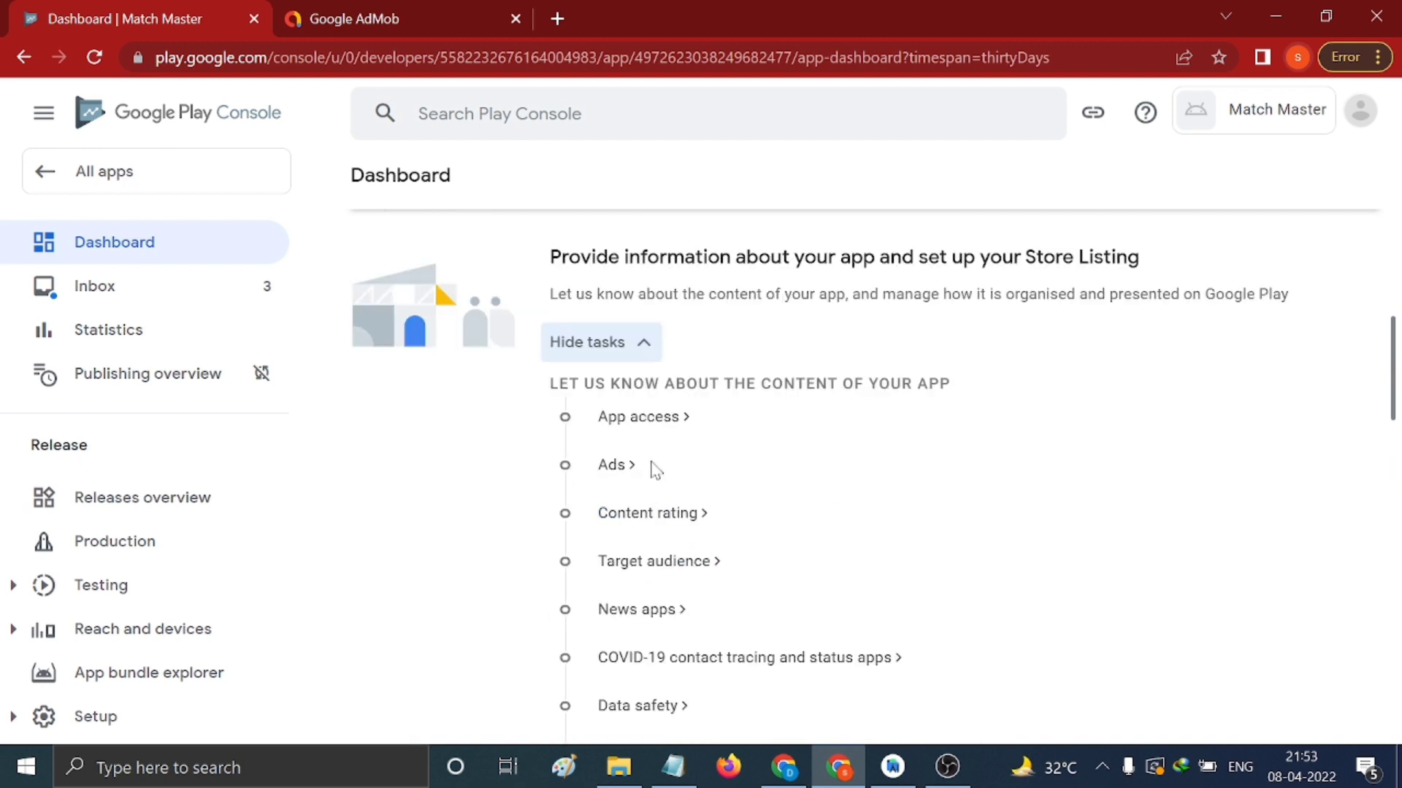
Declare App access as 'All functionality is available without special access' and save it
{"action": "left_click", "coordinate": [653, 422]}
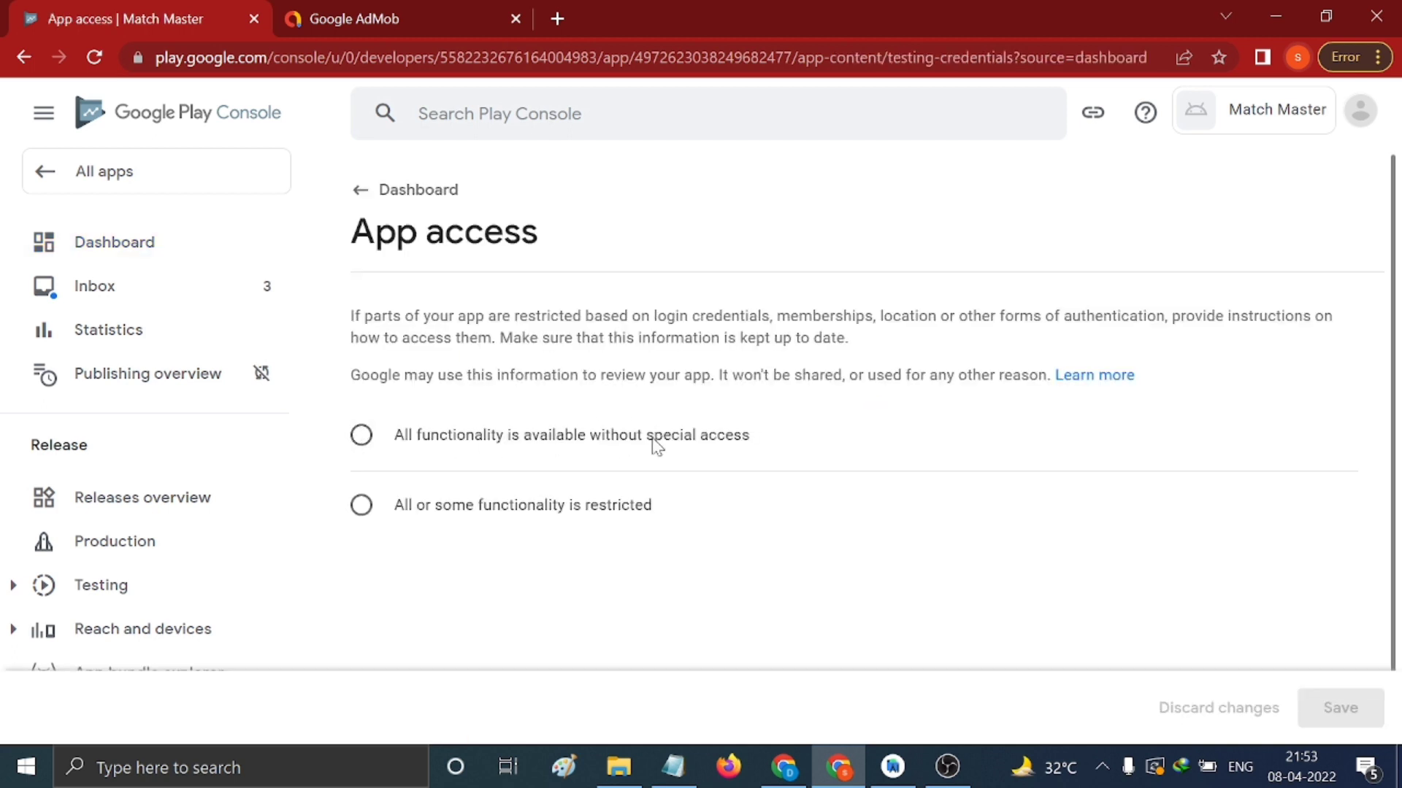
{"action": "left_click", "coordinate": [359, 435]}
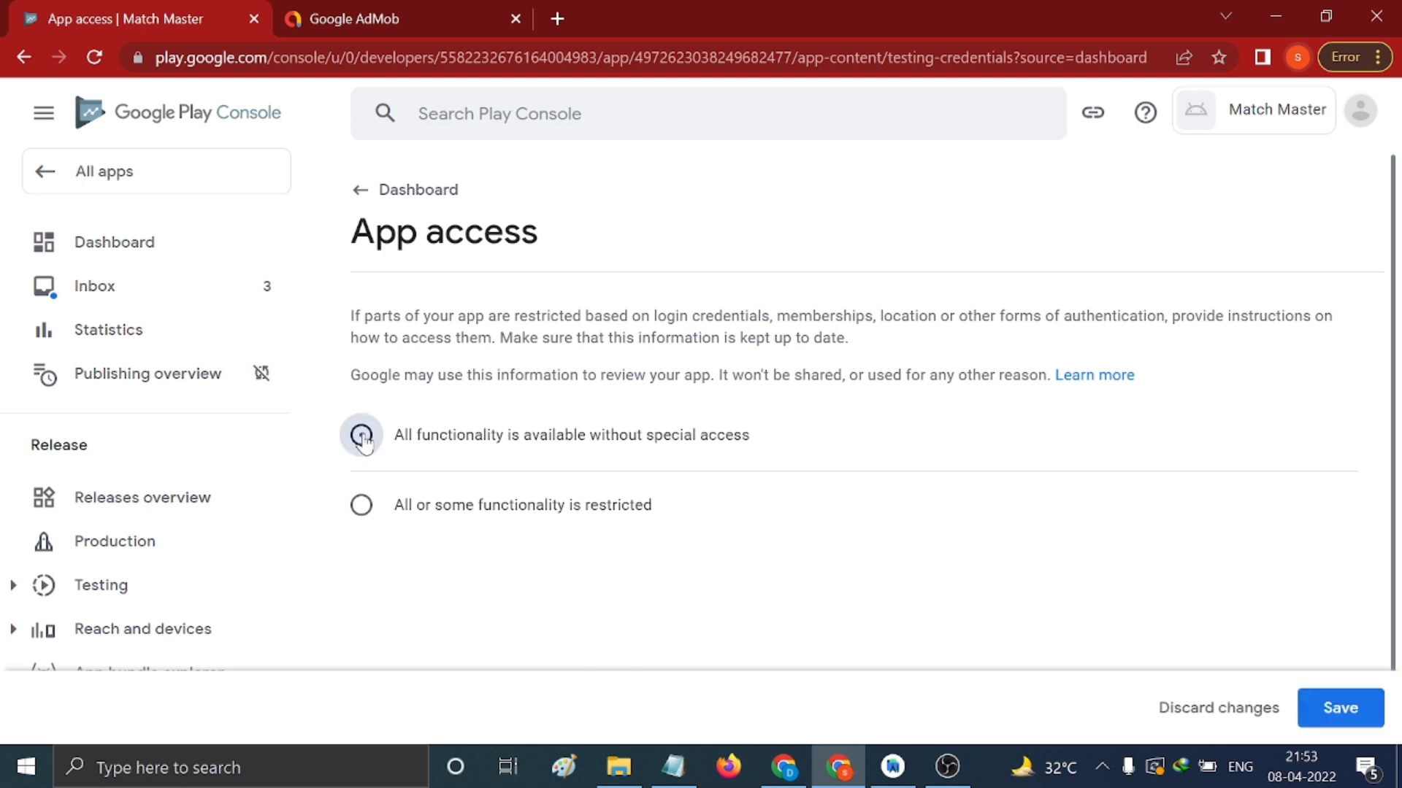
{"action": "left_click", "coordinate": [1339, 708]}
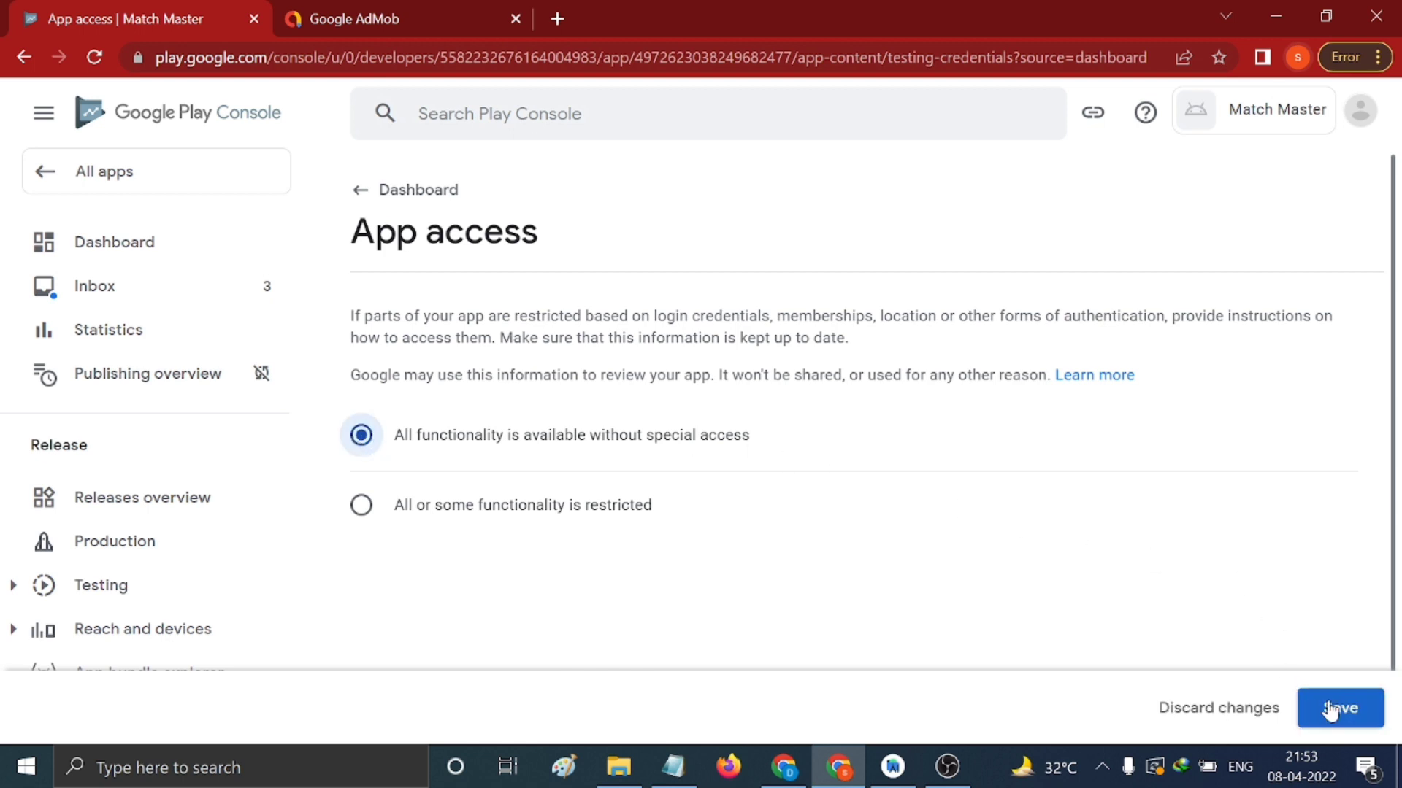
{"action": "left_click", "coordinate": [355, 192]}
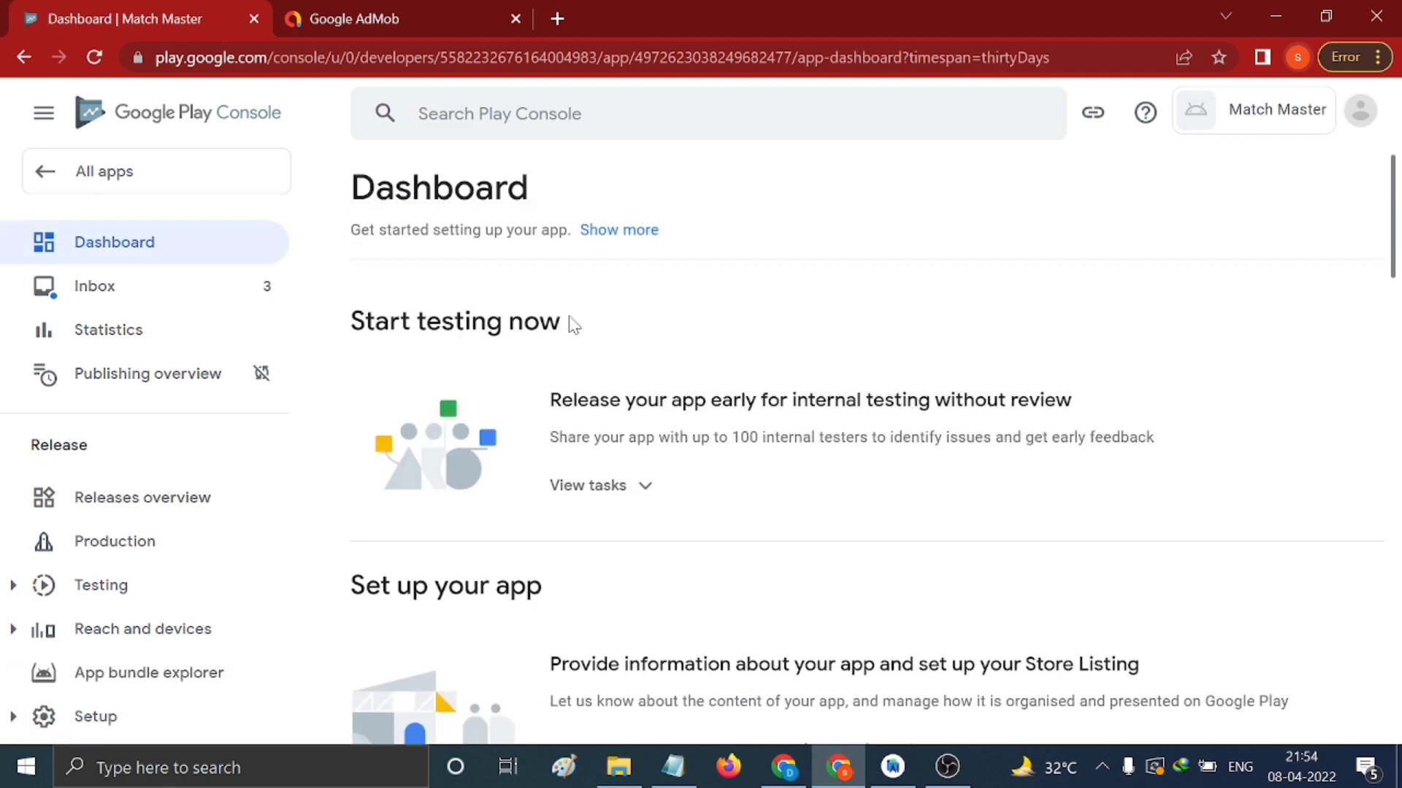
{"action": "scroll", "coordinate": [553, 317], "scroll_direction": "down", "scroll_amount": 5}
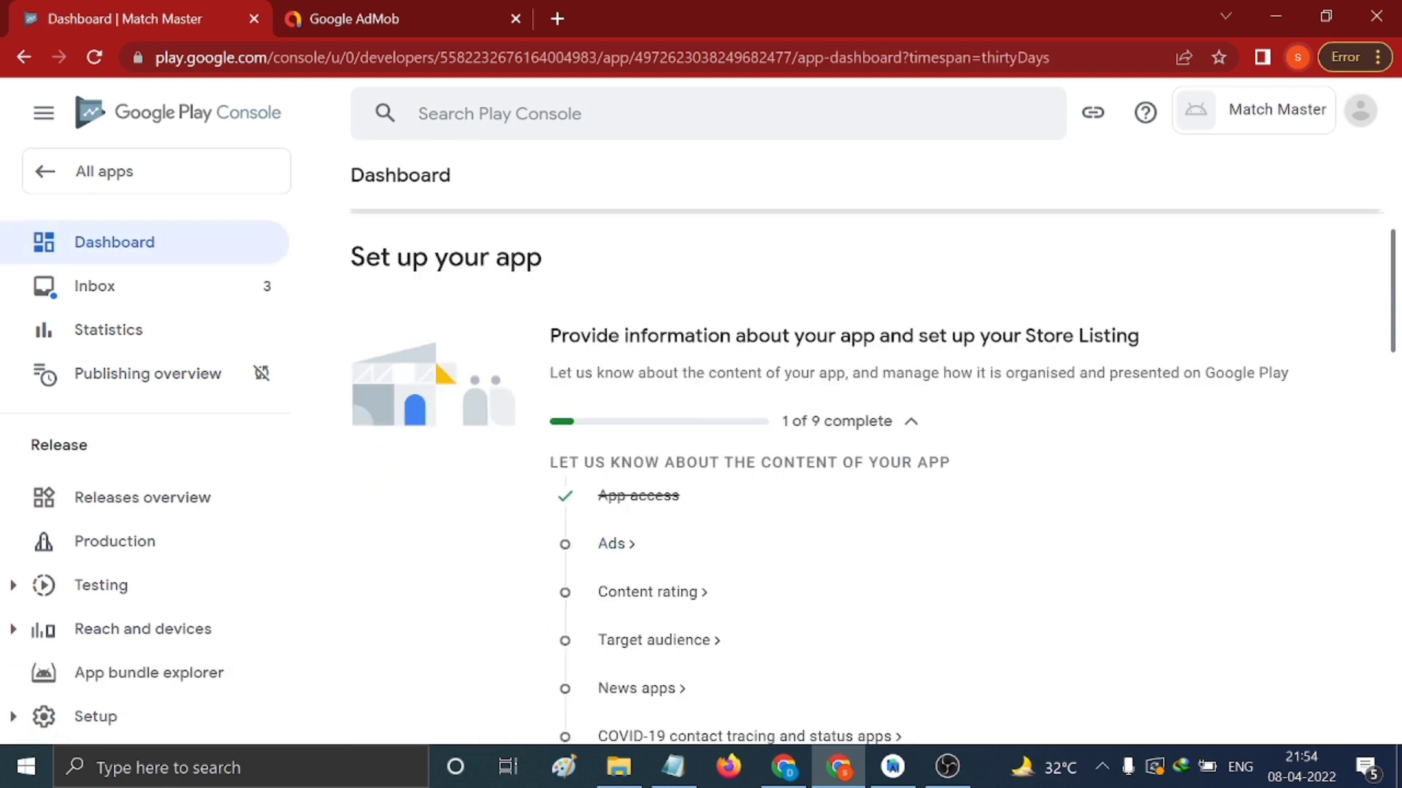
Save the Ads declaration as 'Yes, my app contains ads' and return to the dashboard
{"action": "left_click", "coordinate": [612, 546]}
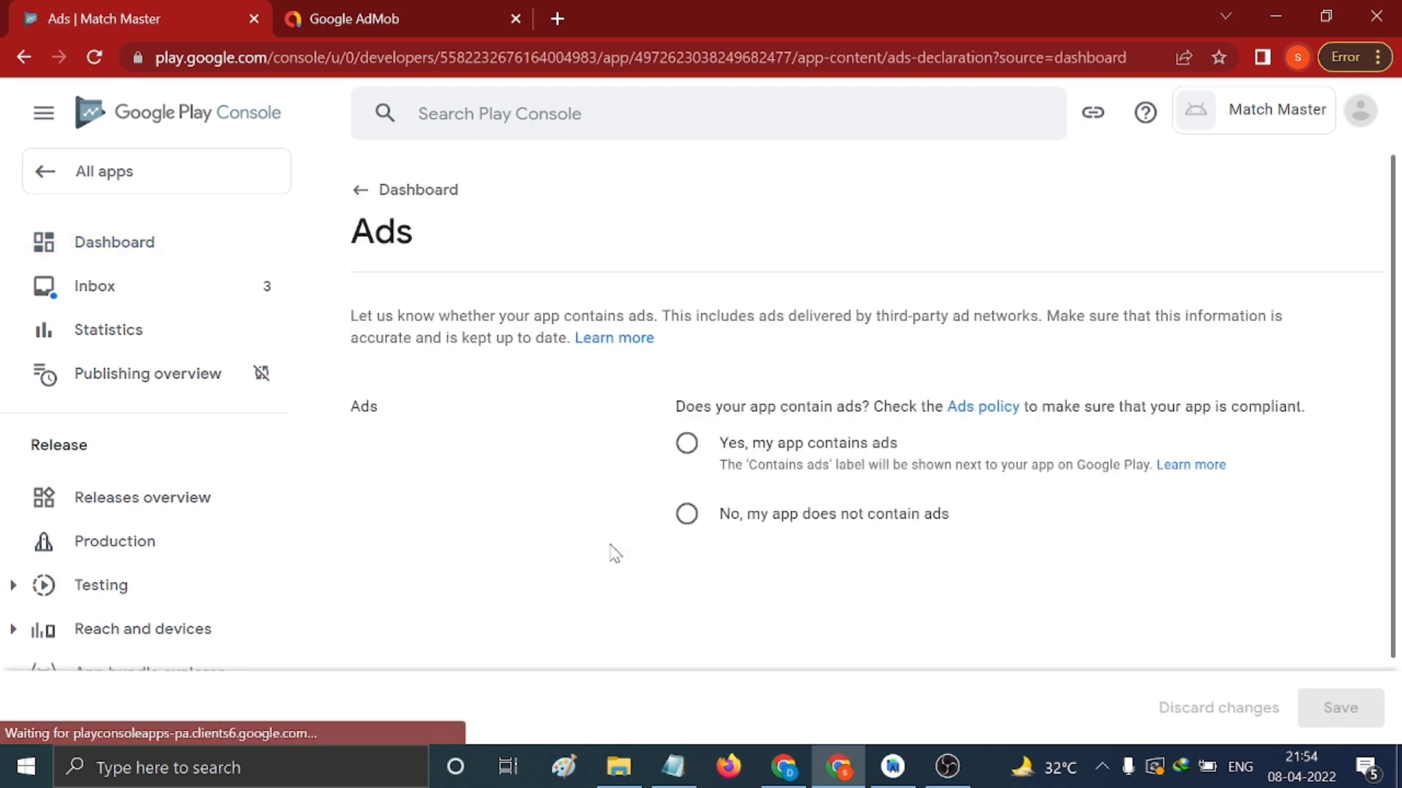
{"action": "left_click", "coordinate": [686, 444]}
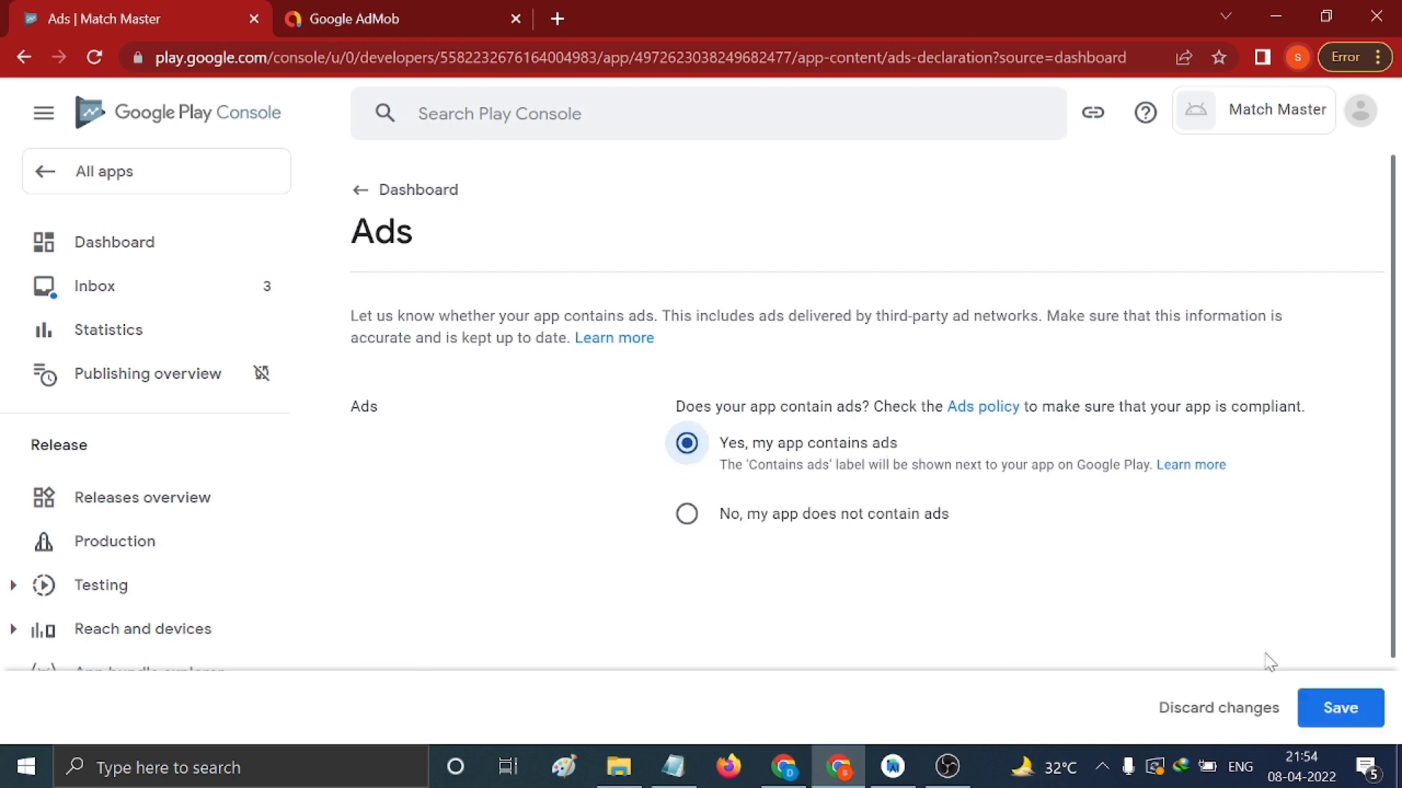
{"action": "left_click", "coordinate": [1307, 701]}
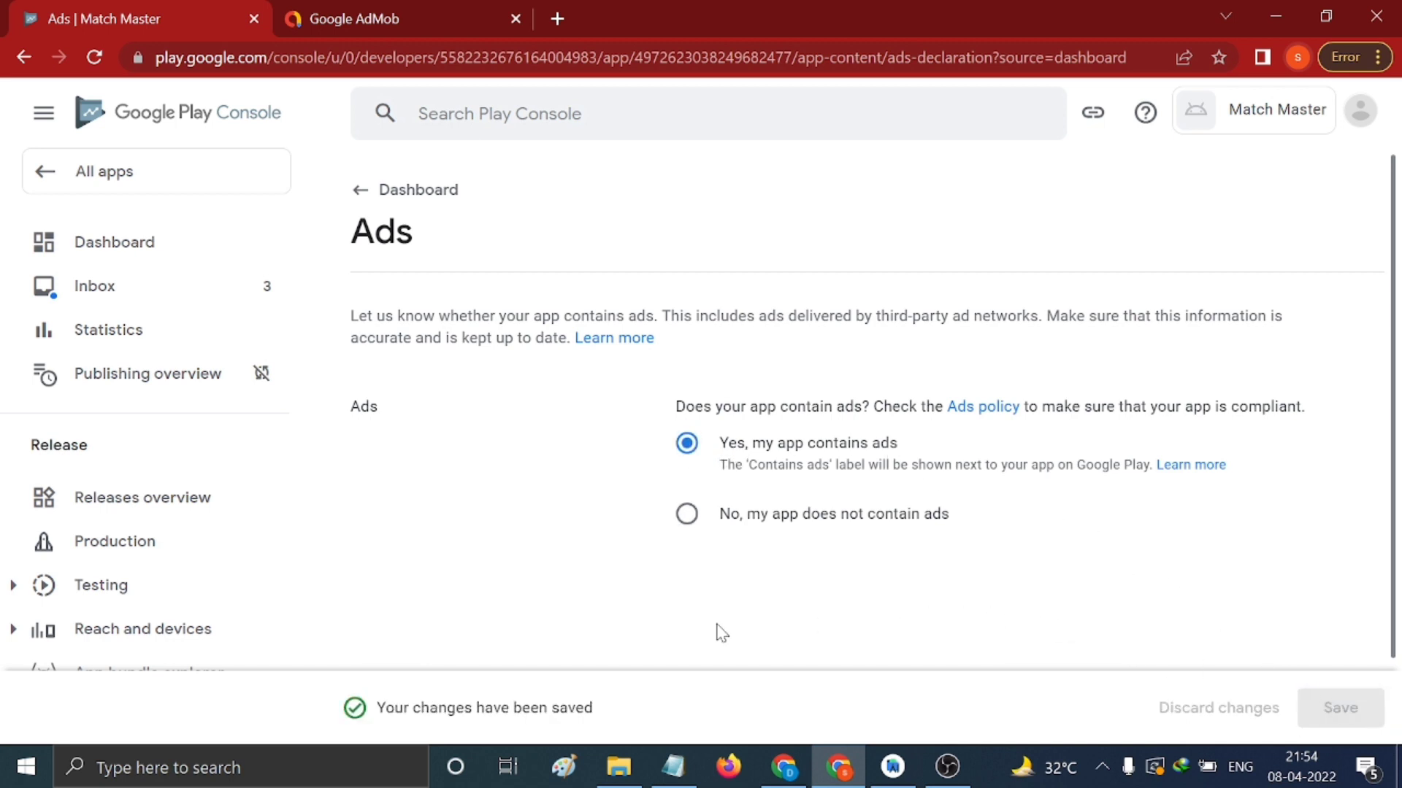
{"action": "left_click", "coordinate": [361, 191]}
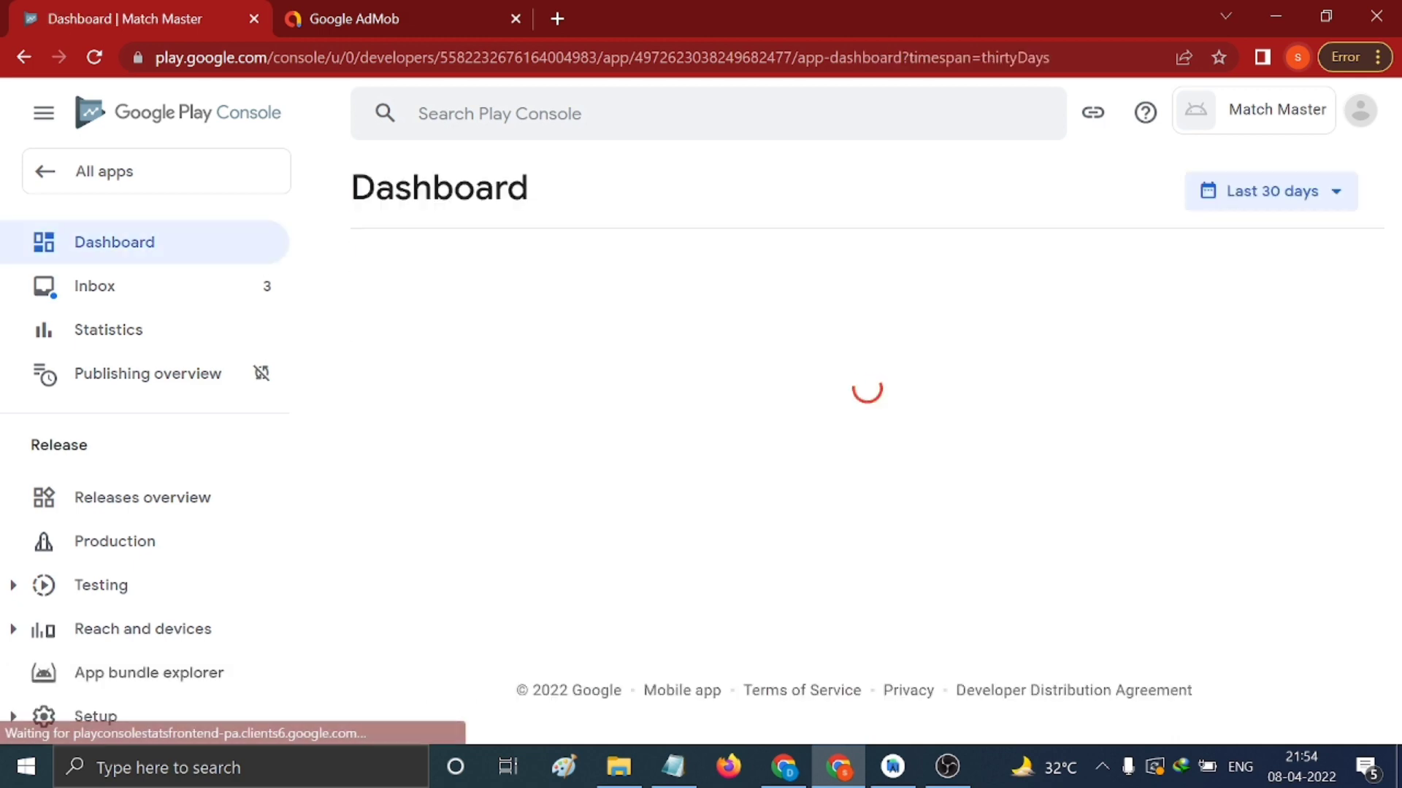
{"action": "scroll", "coordinate": [741, 467], "scroll_direction": "down", "scroll_amount": 6}
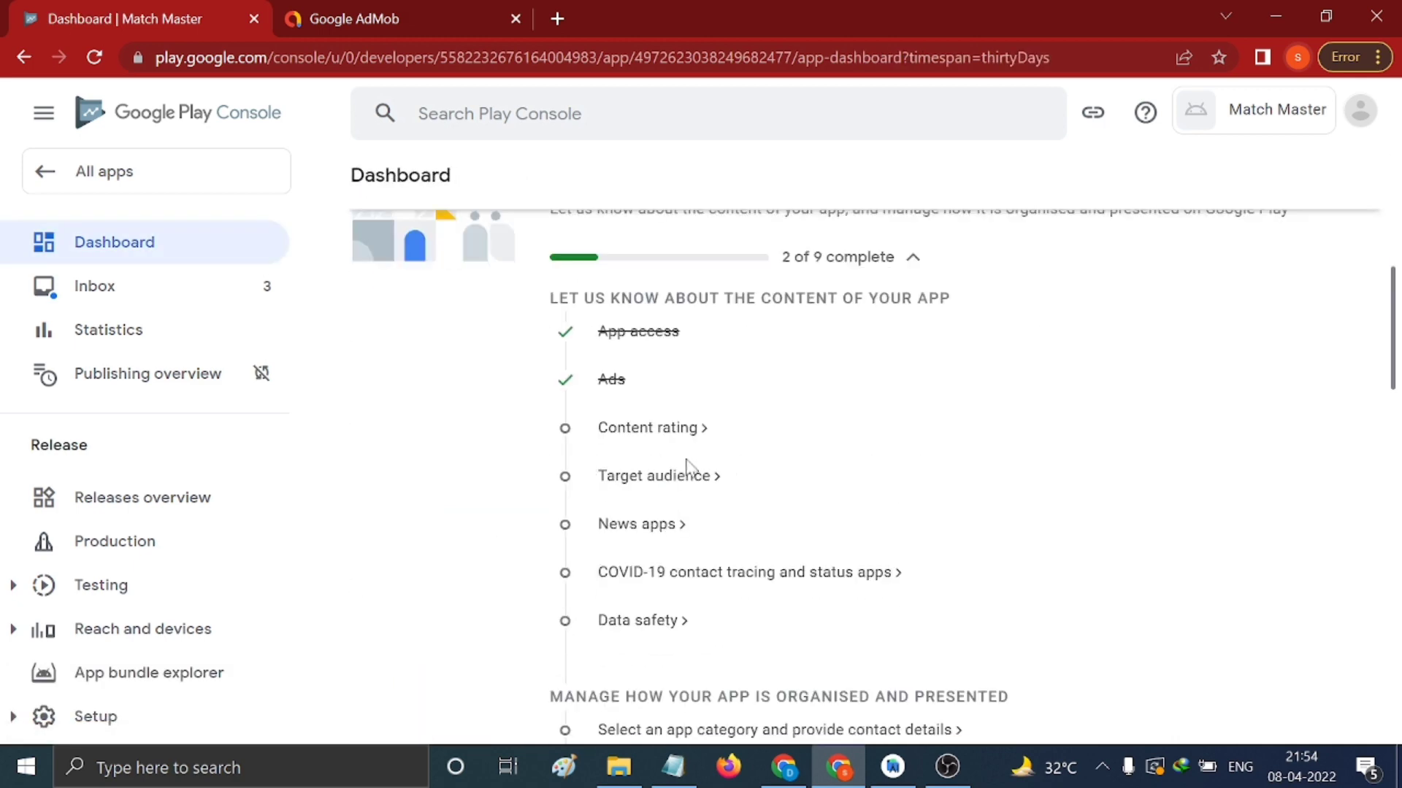
Start the content rating questionnaire and paste the contact e-mail copied from the Notepad notes
{"action": "left_click", "coordinate": [605, 431]}
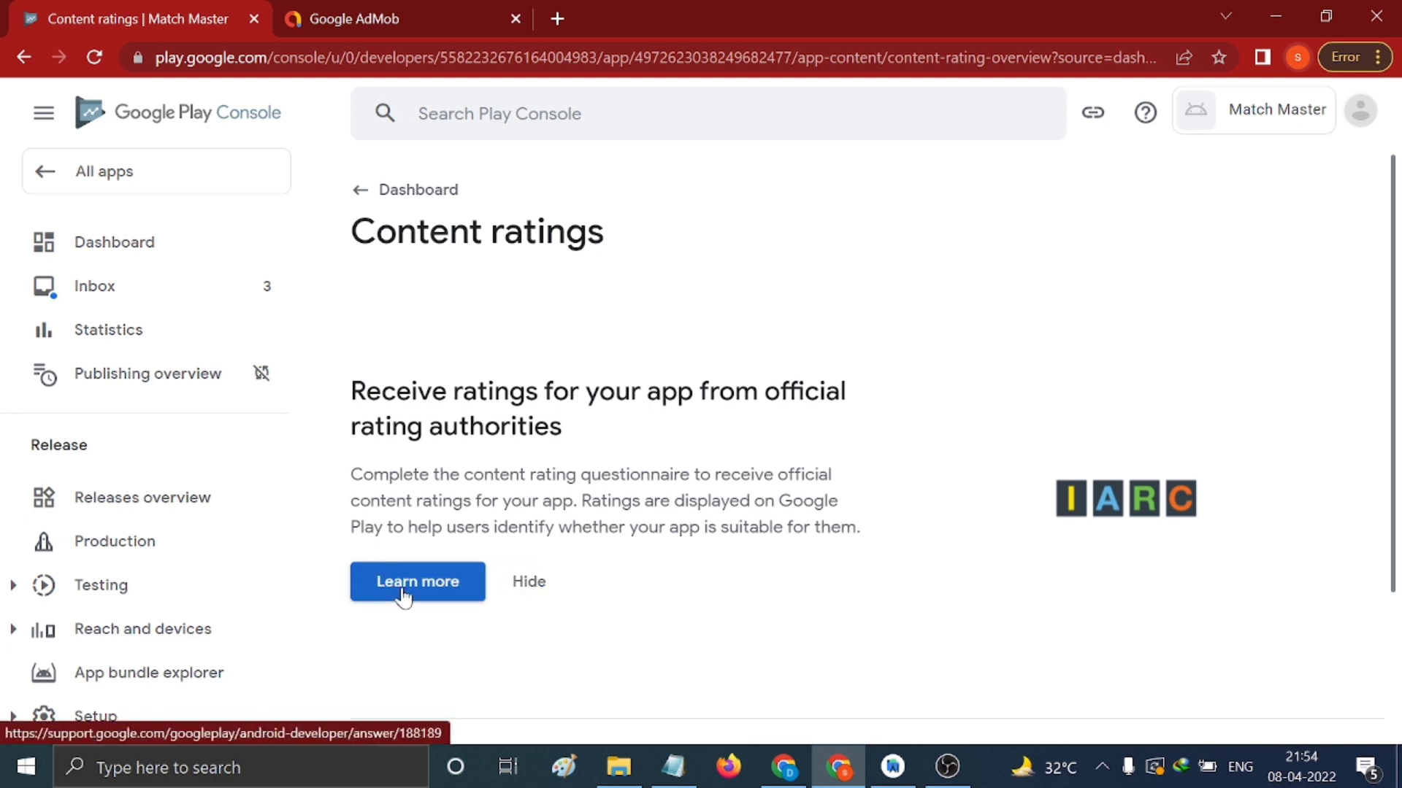
{"action": "left_click", "coordinate": [403, 597]}
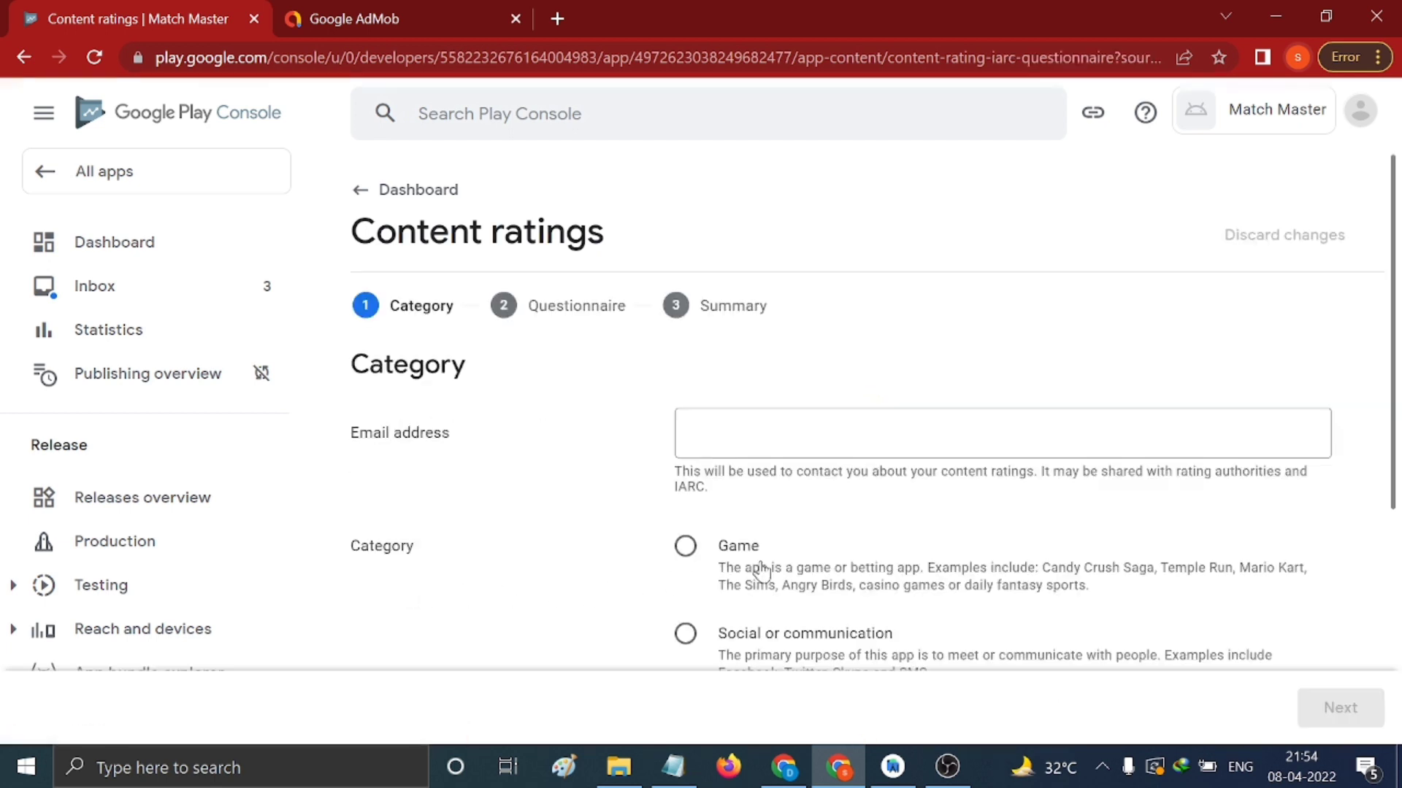
{"action": "left_click", "coordinate": [723, 434]}
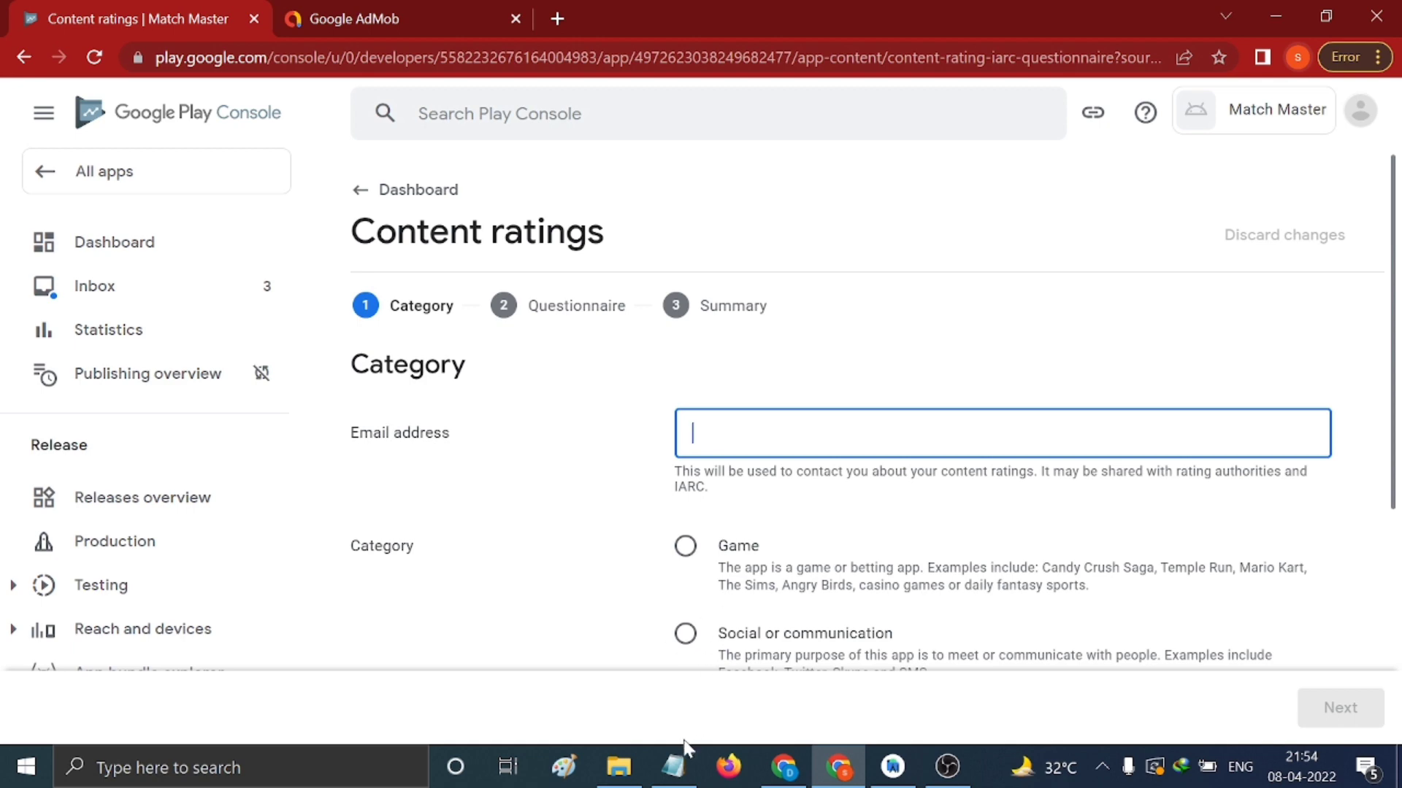
{"action": "left_click", "coordinate": [672, 767]}
{"action": "left_click_drag", "start_coordinate": [83, 588], "coordinate": [538, 587]}
{"action": "key", "text": "ctrl+c"}
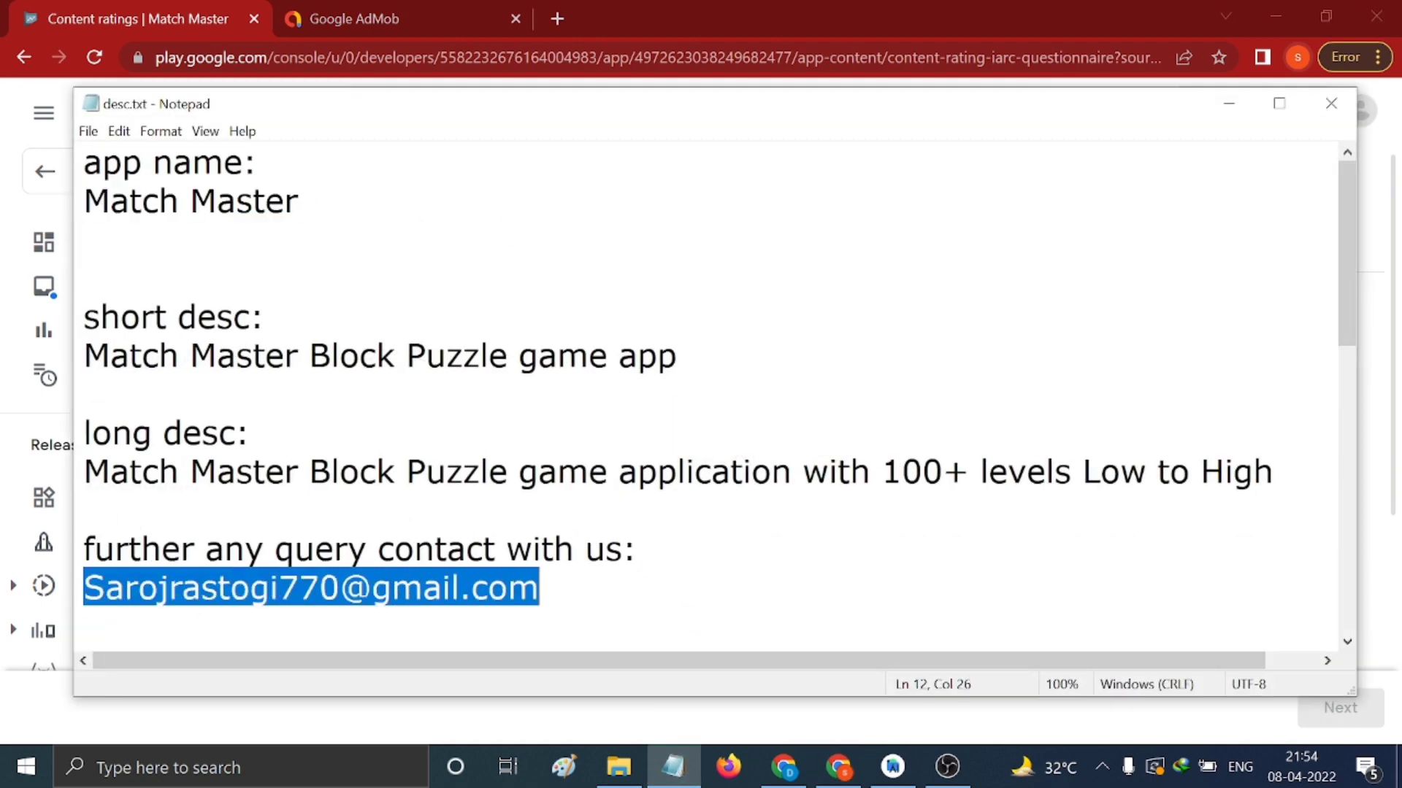
{"action": "left_click", "coordinate": [1229, 103]}
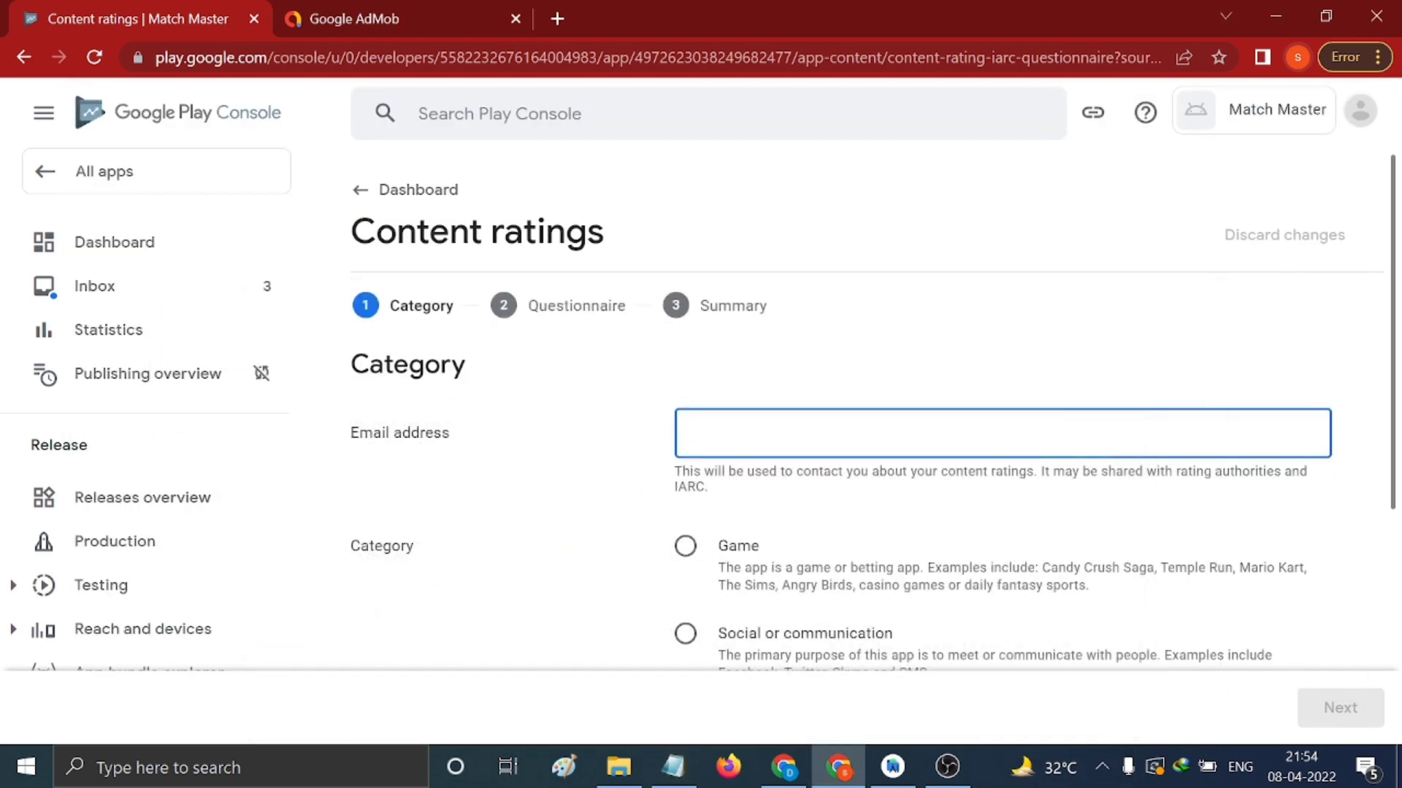
{"action": "key", "text": "ctrl+v"}
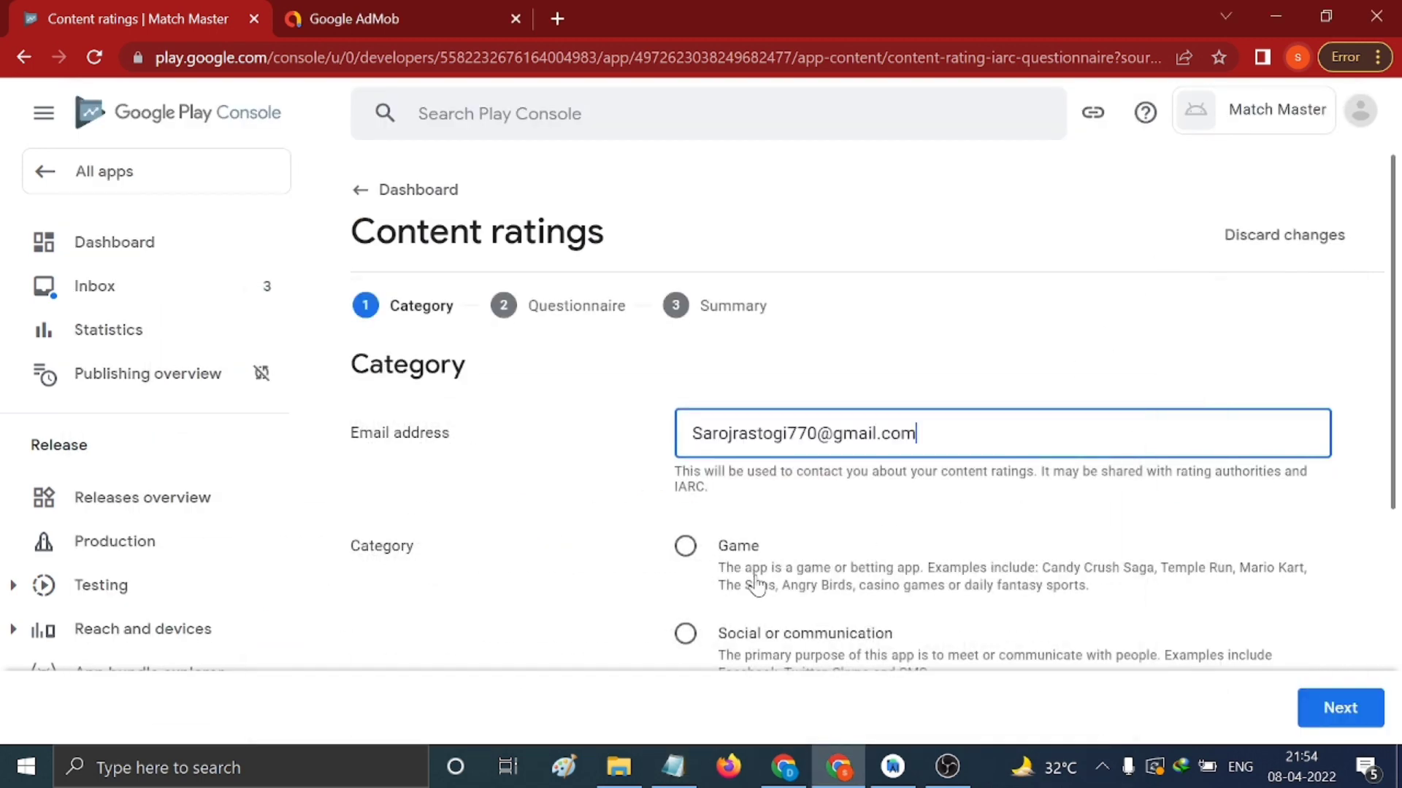
Choose Game as the app category and advance to the questionnaire
{"action": "scroll", "coordinate": [781, 577], "scroll_direction": "down", "scroll_amount": 2}
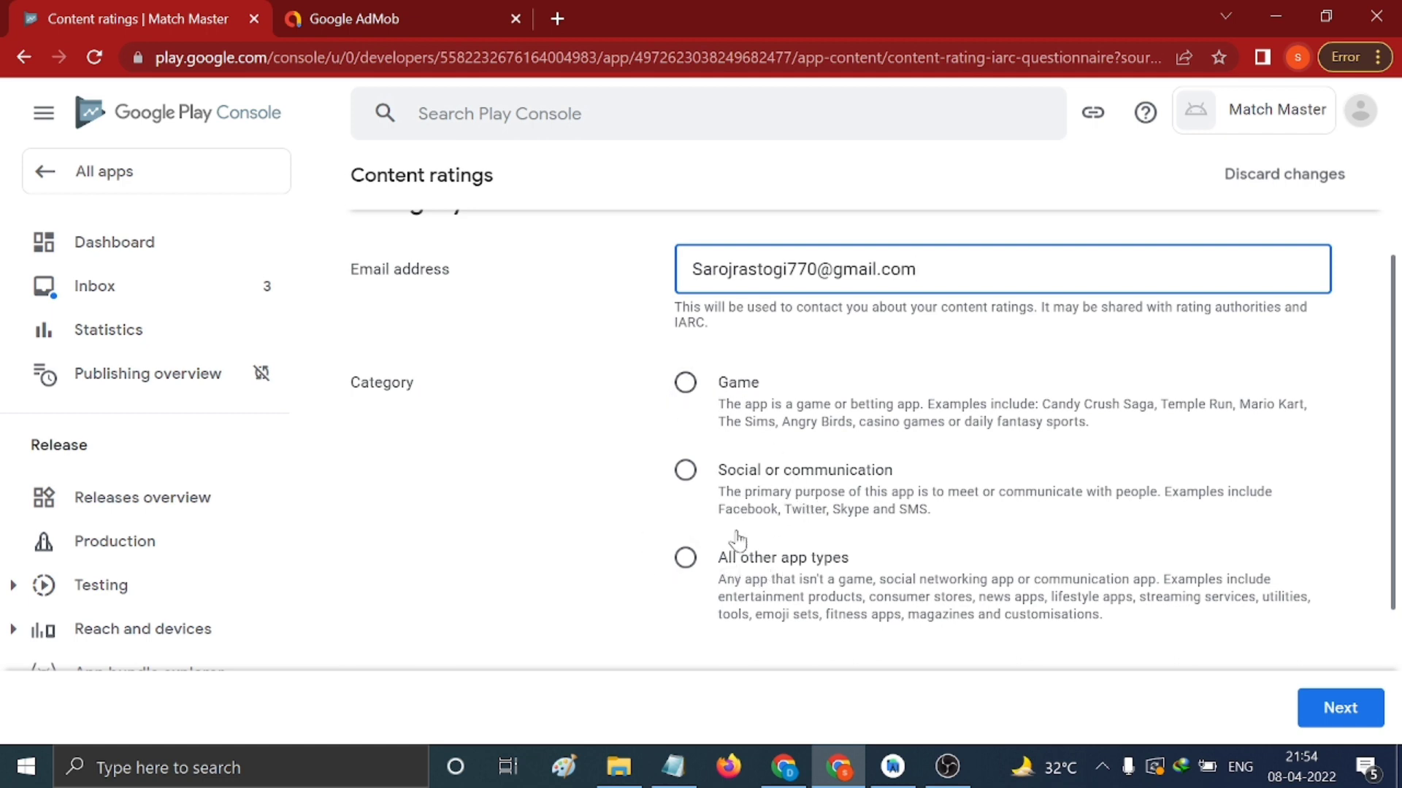
{"action": "scroll", "coordinate": [878, 536], "scroll_direction": "down", "scroll_amount": 2}
{"action": "scroll", "coordinate": [815, 531], "scroll_direction": "up", "scroll_amount": 2}
{"action": "left_click", "coordinate": [686, 383]}
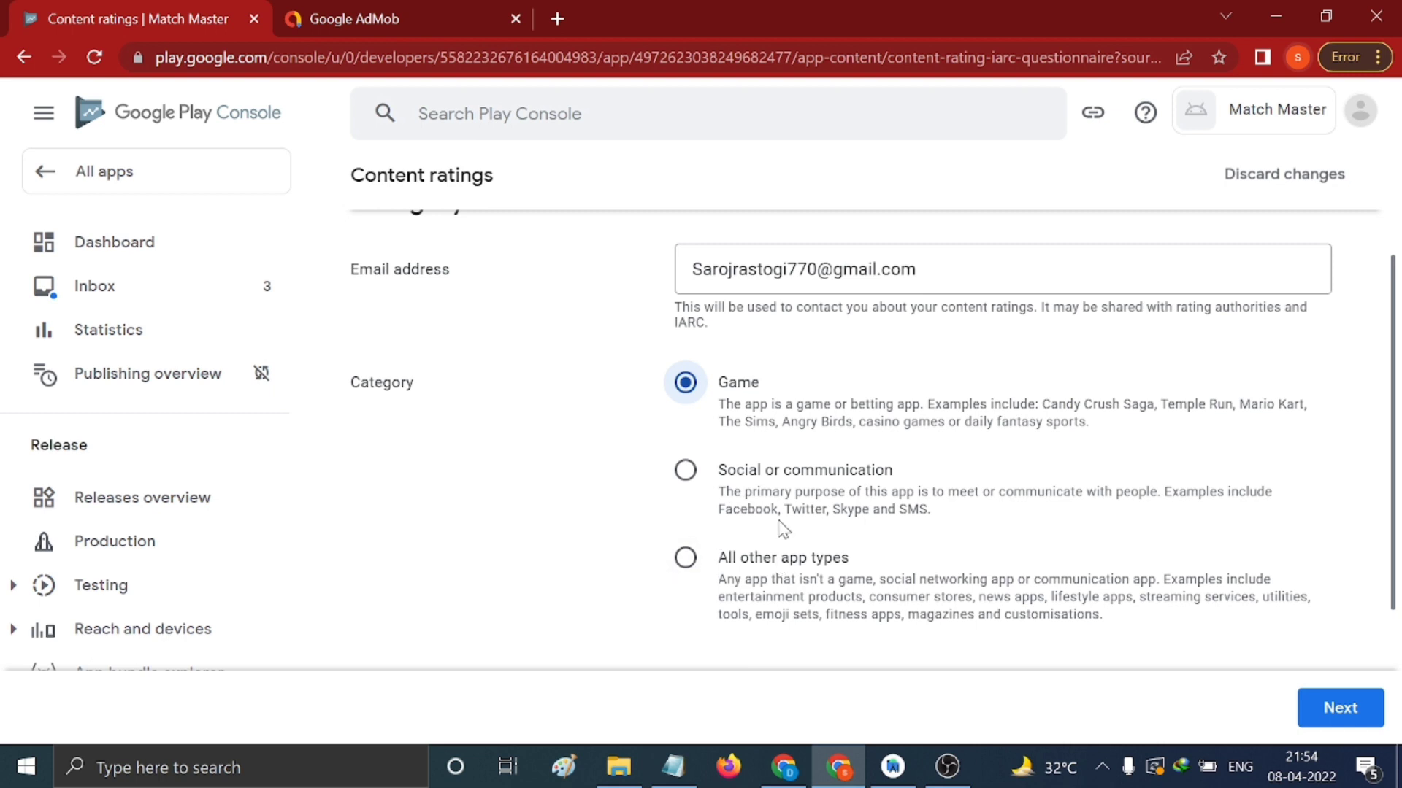
{"action": "left_click", "coordinate": [1335, 709]}
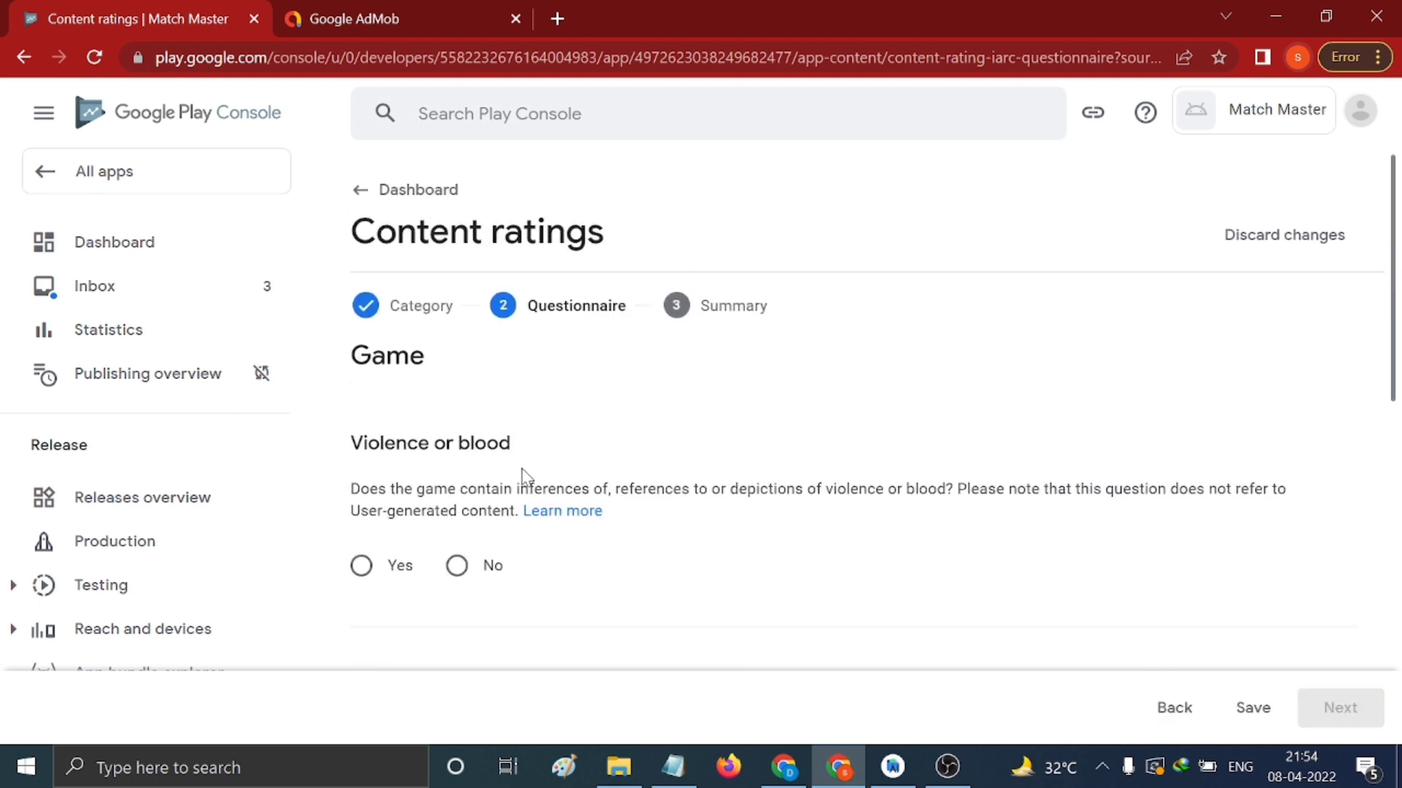
Answer No to violence, fear, sexuality, gambling, language, controlled substance and crude humour questions
{"action": "scroll", "coordinate": [519, 456], "scroll_direction": "down", "scroll_amount": 2}
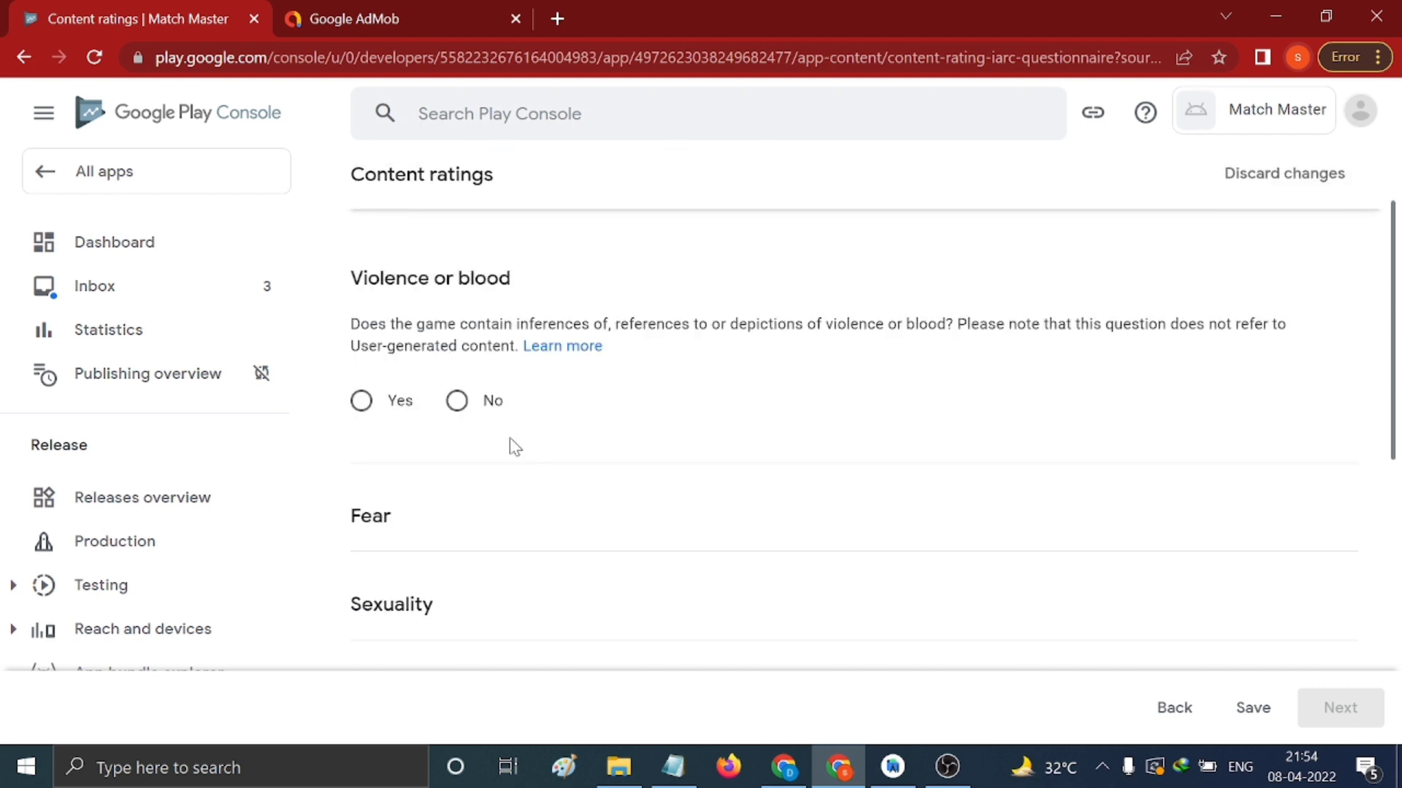
{"action": "left_click", "coordinate": [460, 404]}
{"action": "scroll", "coordinate": [598, 437], "scroll_direction": "down", "scroll_amount": 4}
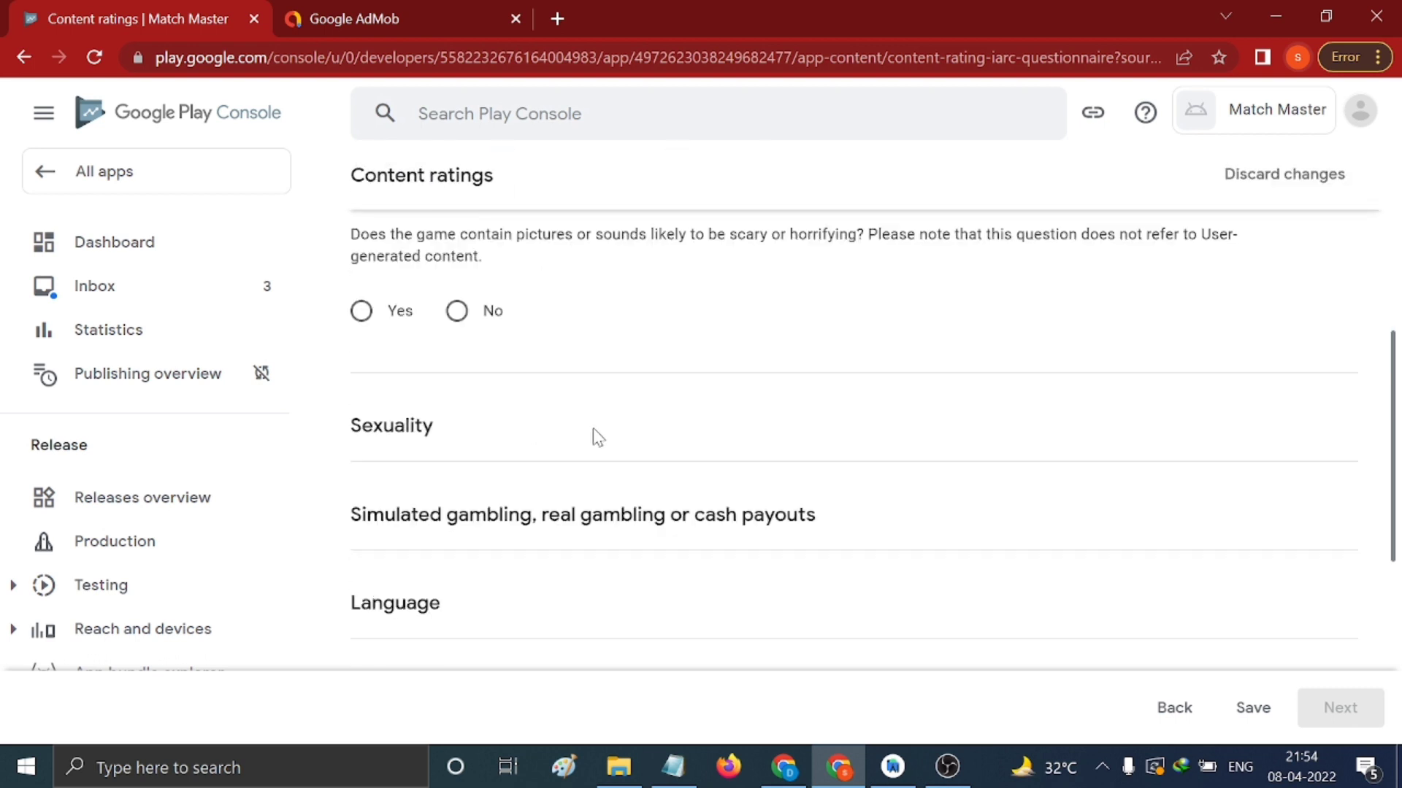
{"action": "left_click", "coordinate": [458, 312]}
{"action": "left_click", "coordinate": [459, 548]}
{"action": "scroll", "coordinate": [559, 461], "scroll_direction": "down", "scroll_amount": 2}
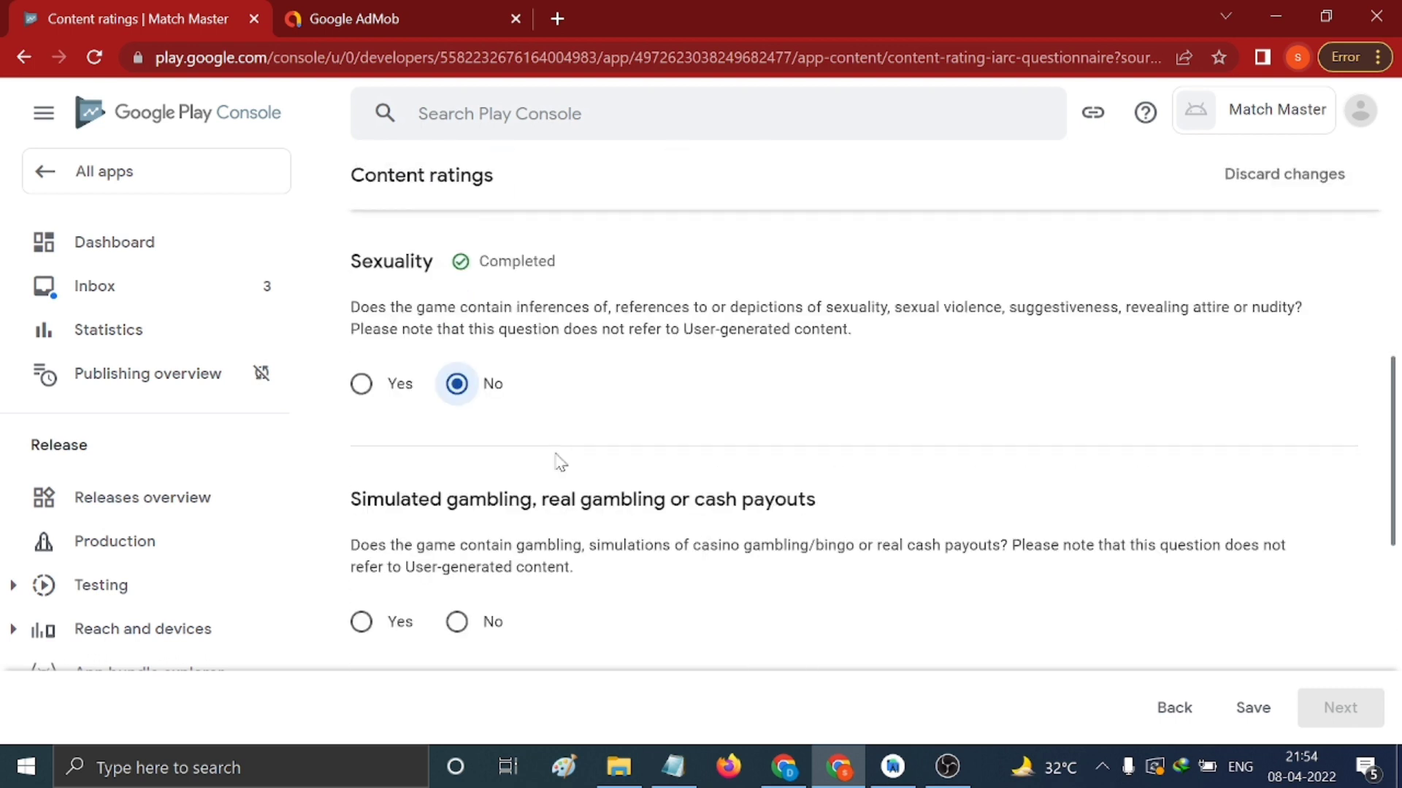
{"action": "scroll", "coordinate": [501, 470], "scroll_direction": "down", "scroll_amount": 2}
{"action": "left_click", "coordinate": [500, 467]}
{"action": "scroll", "coordinate": [563, 457], "scroll_direction": "down", "scroll_amount": 4}
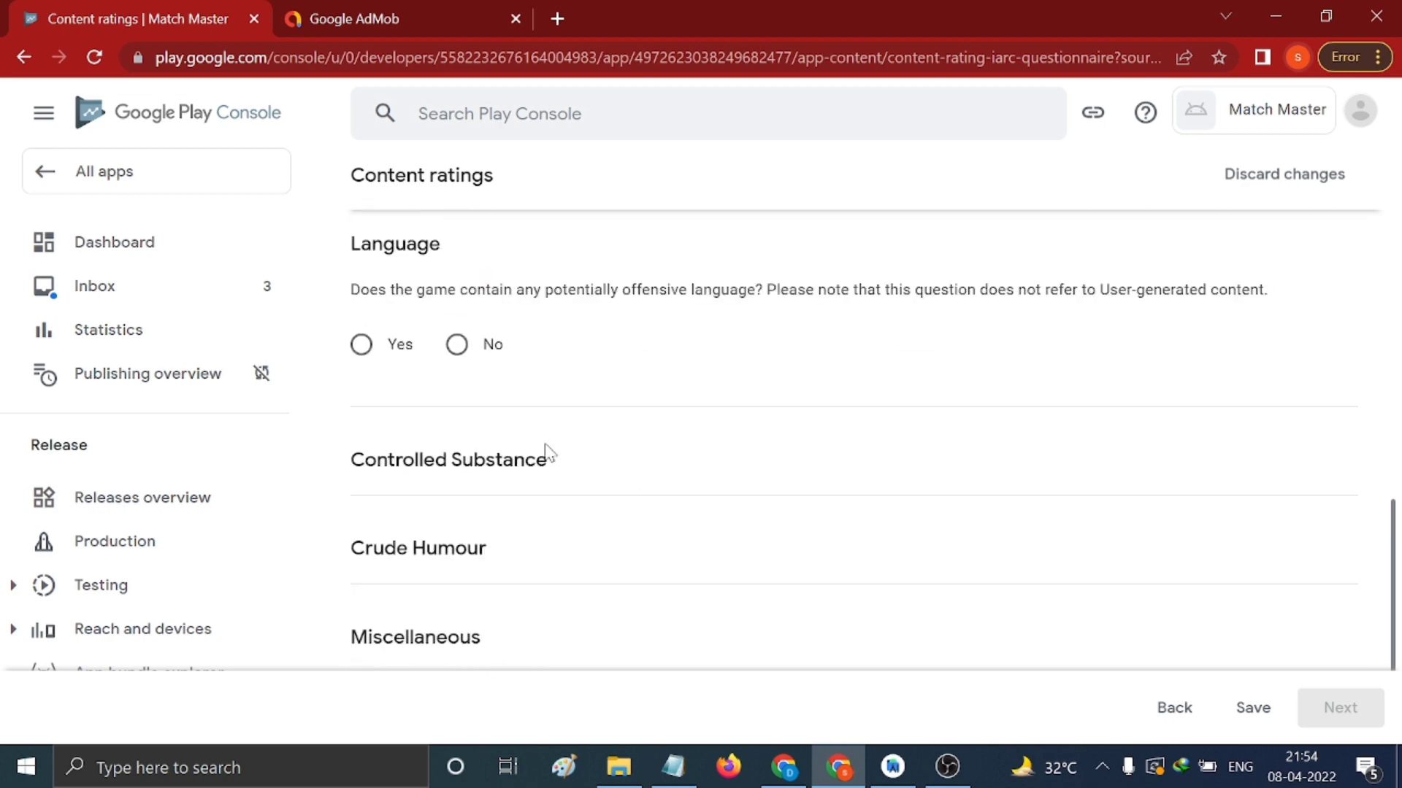
{"action": "left_click", "coordinate": [458, 344]}
{"action": "left_click", "coordinate": [457, 582]}
{"action": "scroll", "coordinate": [657, 491], "scroll_direction": "down", "scroll_amount": 4}
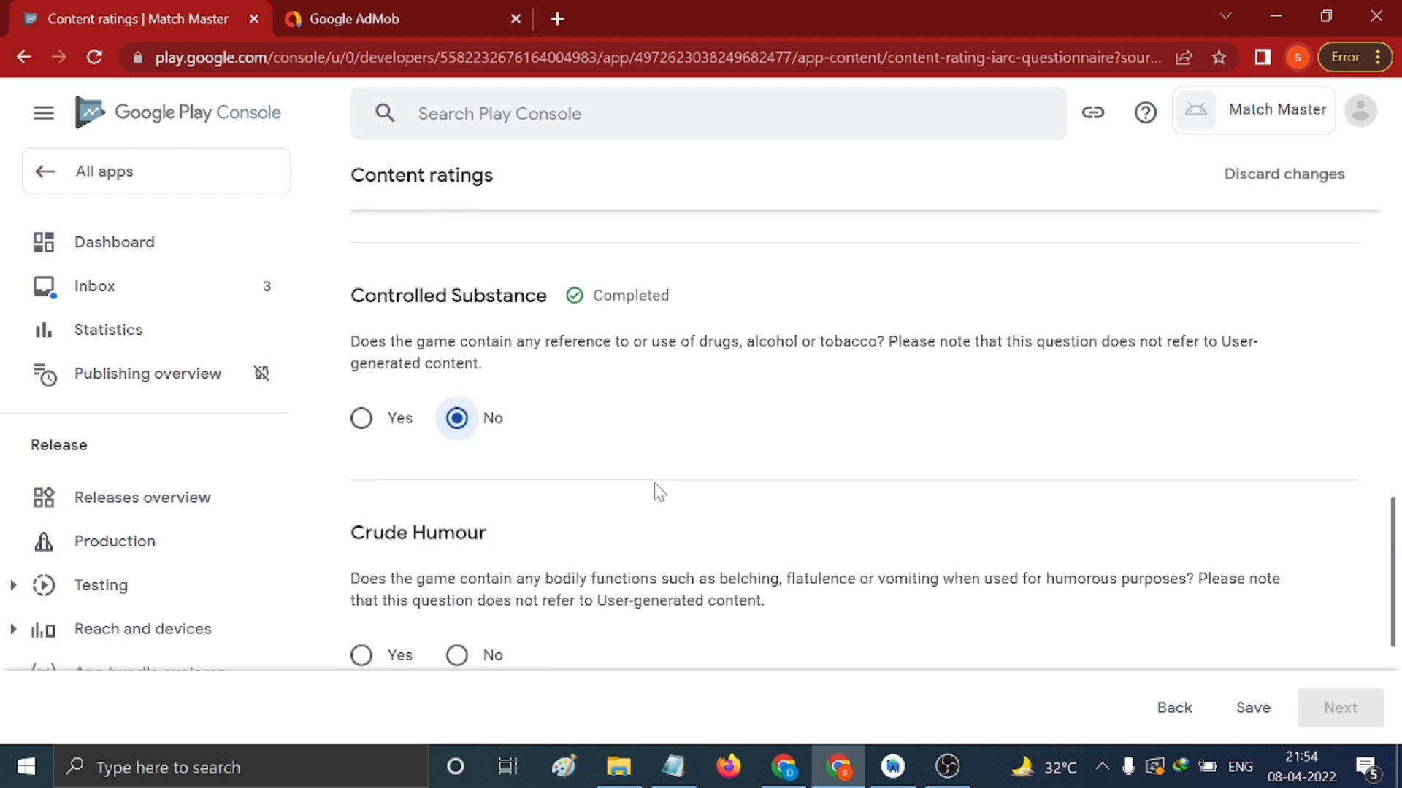
{"action": "left_click", "coordinate": [457, 492]}
{"action": "scroll", "coordinate": [551, 457], "scroll_direction": "down", "scroll_amount": 4}
Answer No to all Miscellaneous questions, including location, purchases, Nazi symbols and terrorism
{"action": "left_click", "coordinate": [473, 410]}
{"action": "left_click", "coordinate": [459, 530]}
{"action": "left_click", "coordinate": [457, 654]}
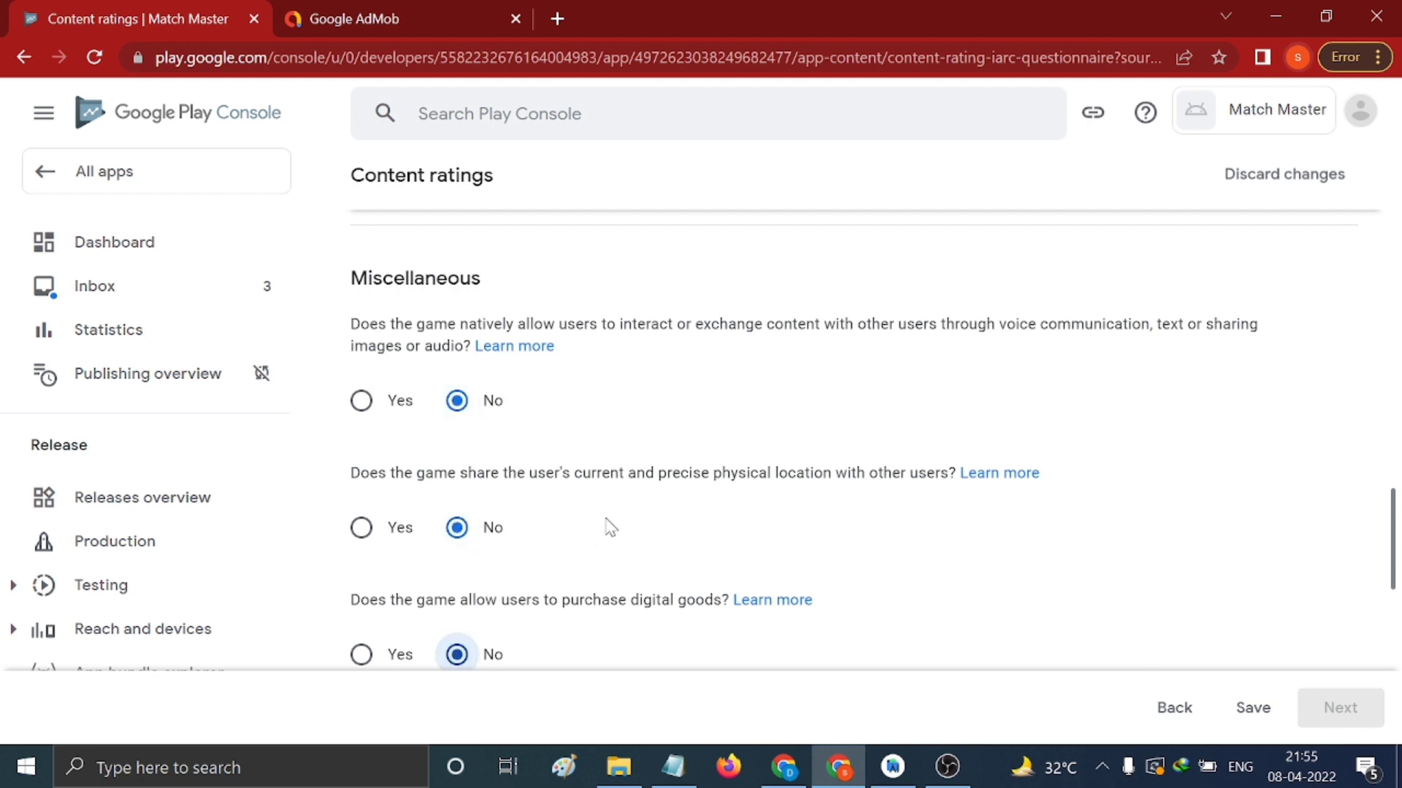
{"action": "scroll", "coordinate": [610, 525], "scroll_direction": "down", "scroll_amount": 2}
{"action": "left_click", "coordinate": [457, 618]}
{"action": "scroll", "coordinate": [600, 502], "scroll_direction": "down", "scroll_amount": 3}
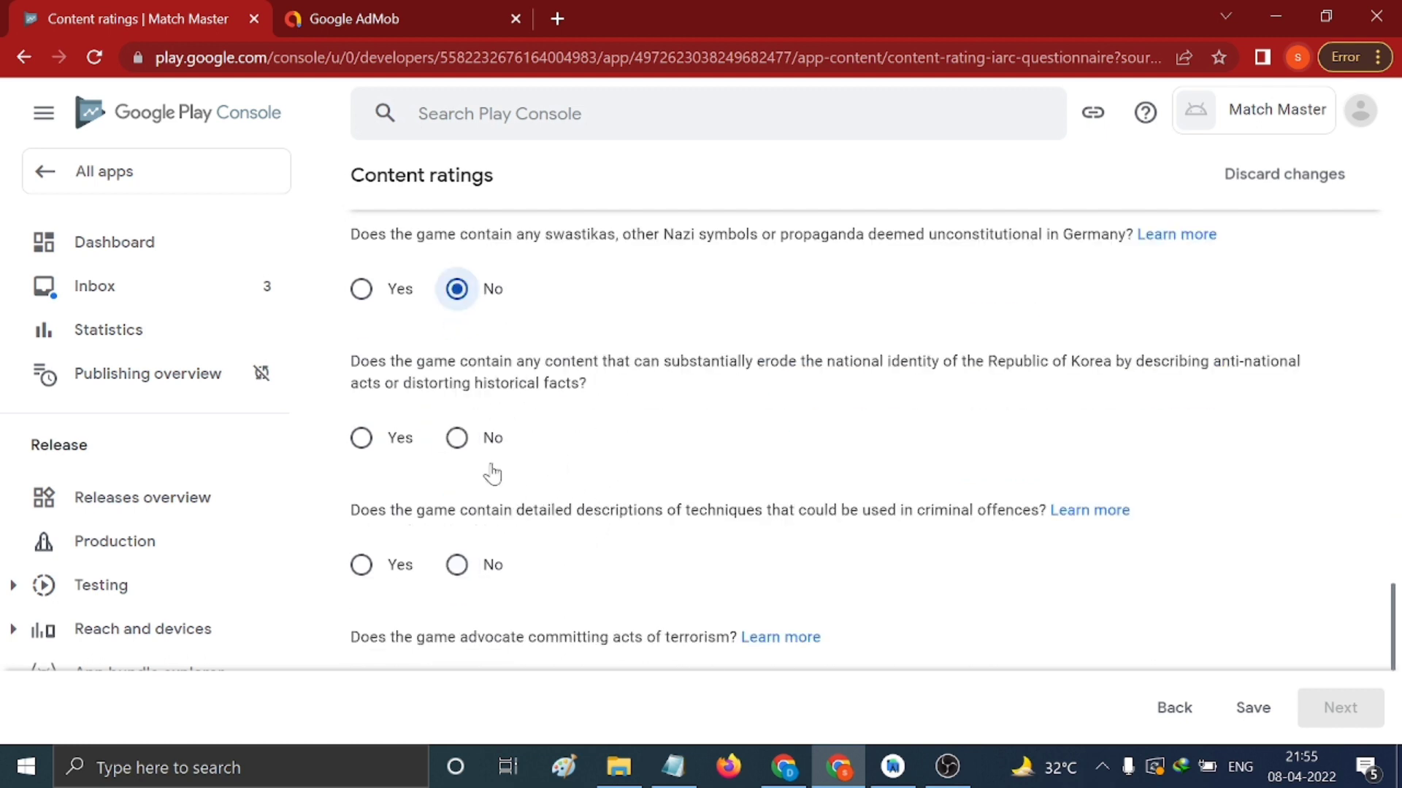
{"action": "left_click", "coordinate": [457, 438]}
{"action": "left_click", "coordinate": [457, 565]}
{"action": "scroll", "coordinate": [621, 461], "scroll_direction": "down", "scroll_amount": 3}
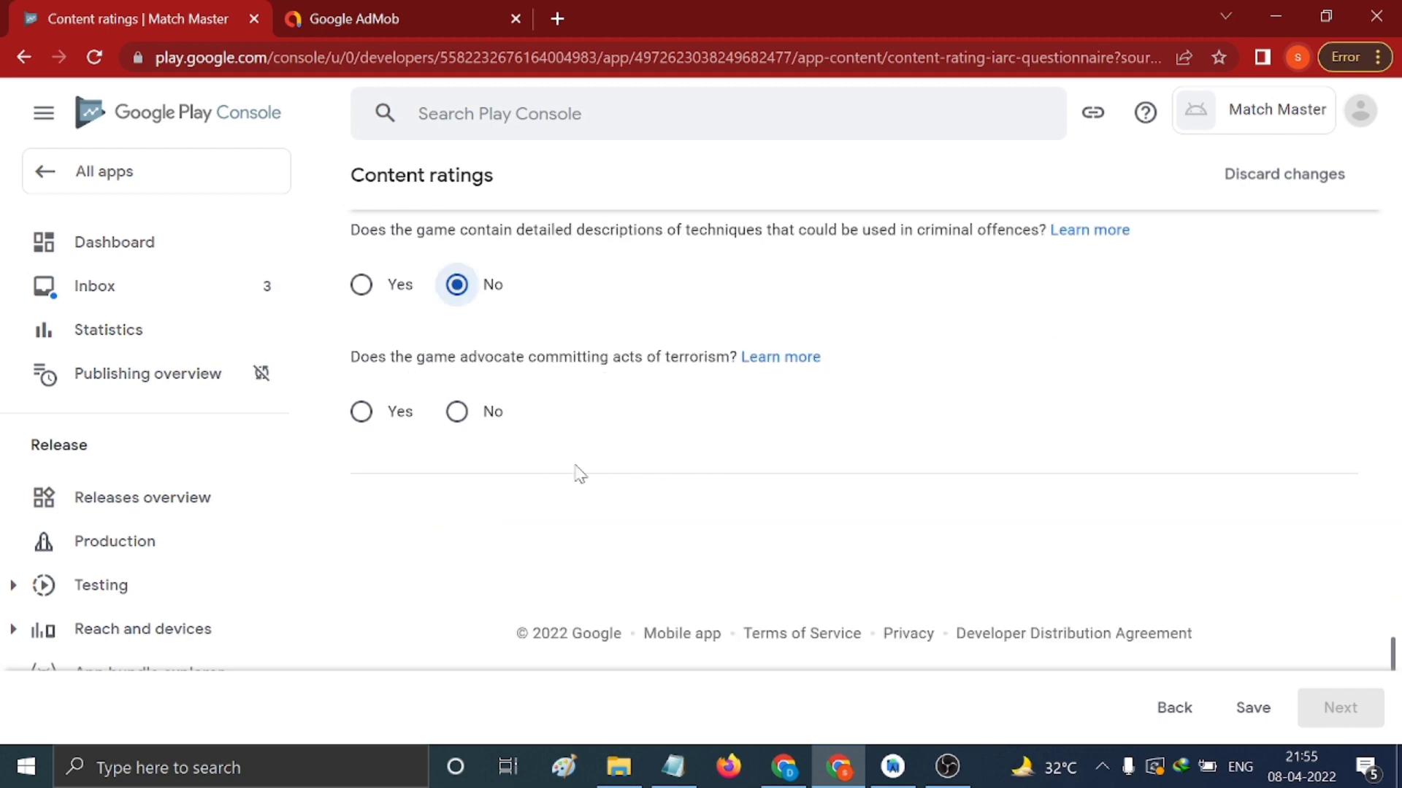
{"action": "left_click", "coordinate": [457, 412]}
Save the rating questionnaire and submit it from the Summary page
{"action": "scroll", "coordinate": [559, 422], "scroll_direction": "up", "scroll_amount": 6}
{"action": "scroll", "coordinate": [568, 422], "scroll_direction": "up", "scroll_amount": 15}
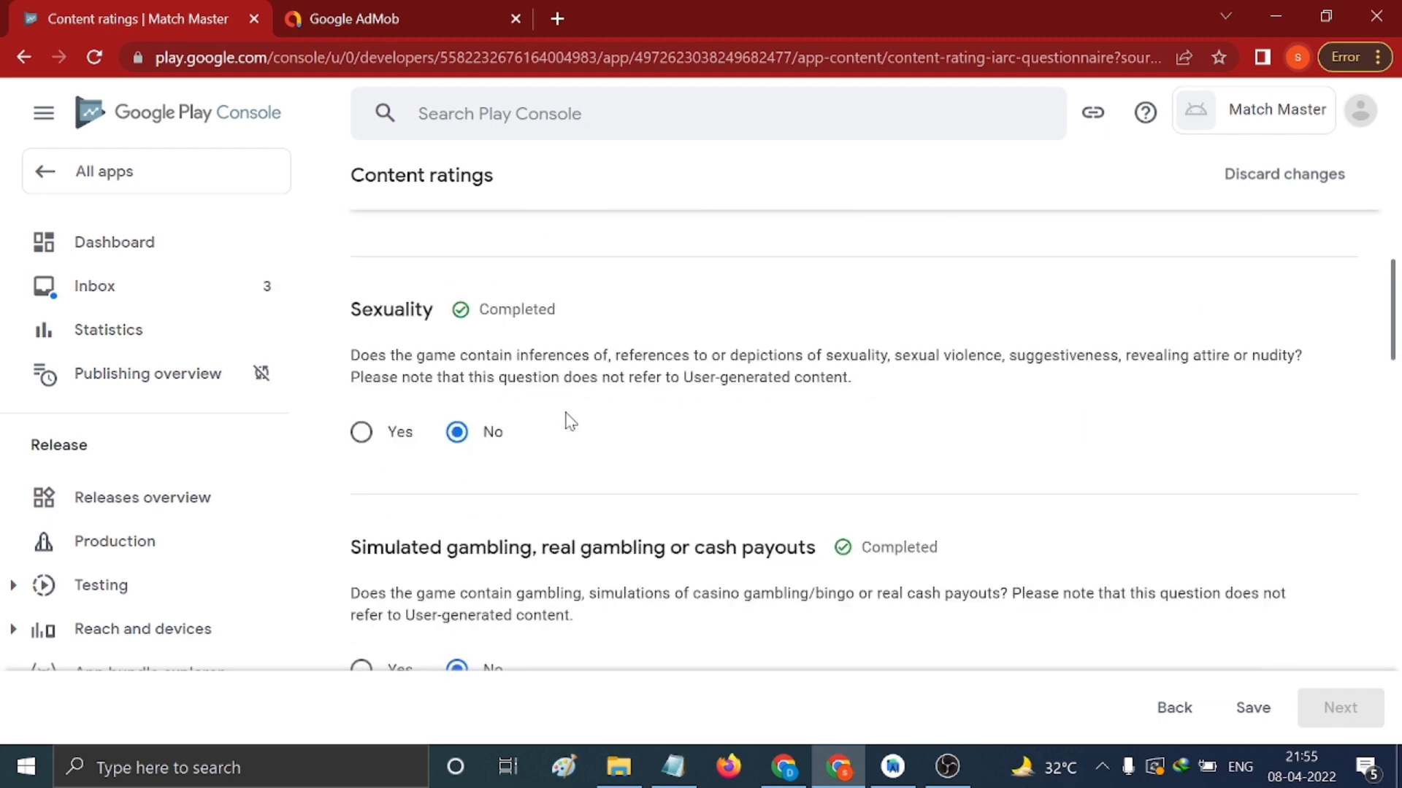
{"action": "scroll", "coordinate": [570, 422], "scroll_direction": "up", "scroll_amount": 2}
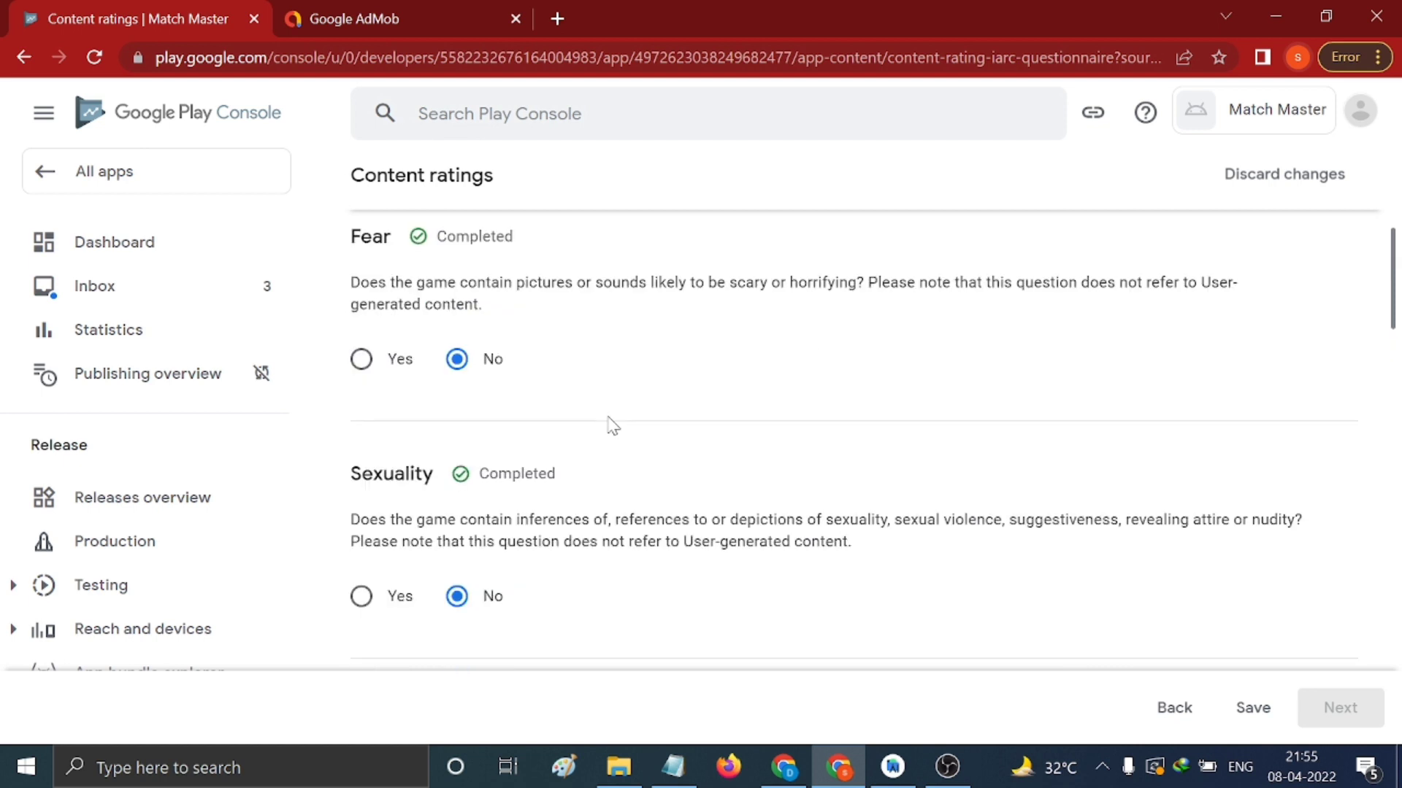
{"action": "left_click", "coordinate": [1248, 712]}
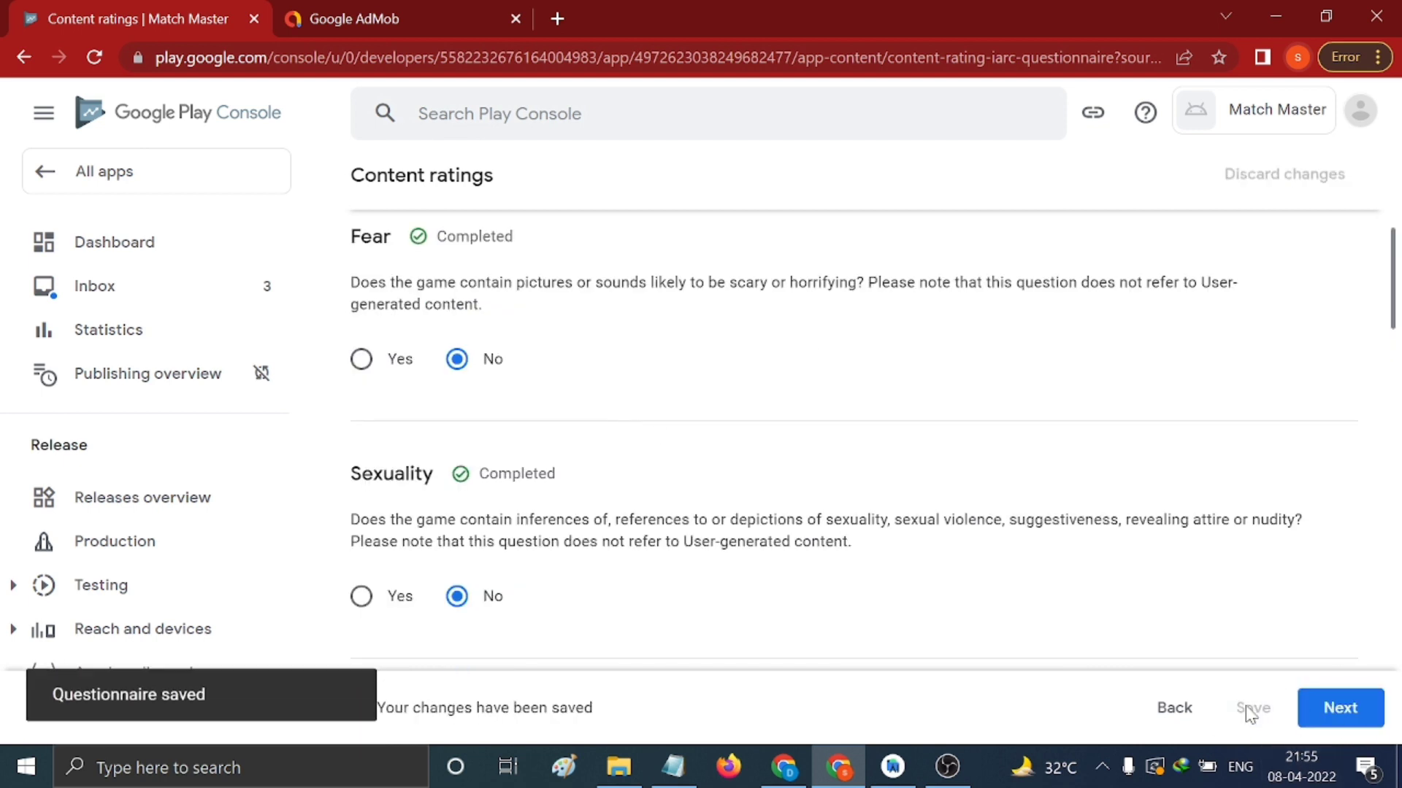
{"action": "left_click", "coordinate": [1345, 711]}
{"action": "left_click", "coordinate": [1347, 711]}
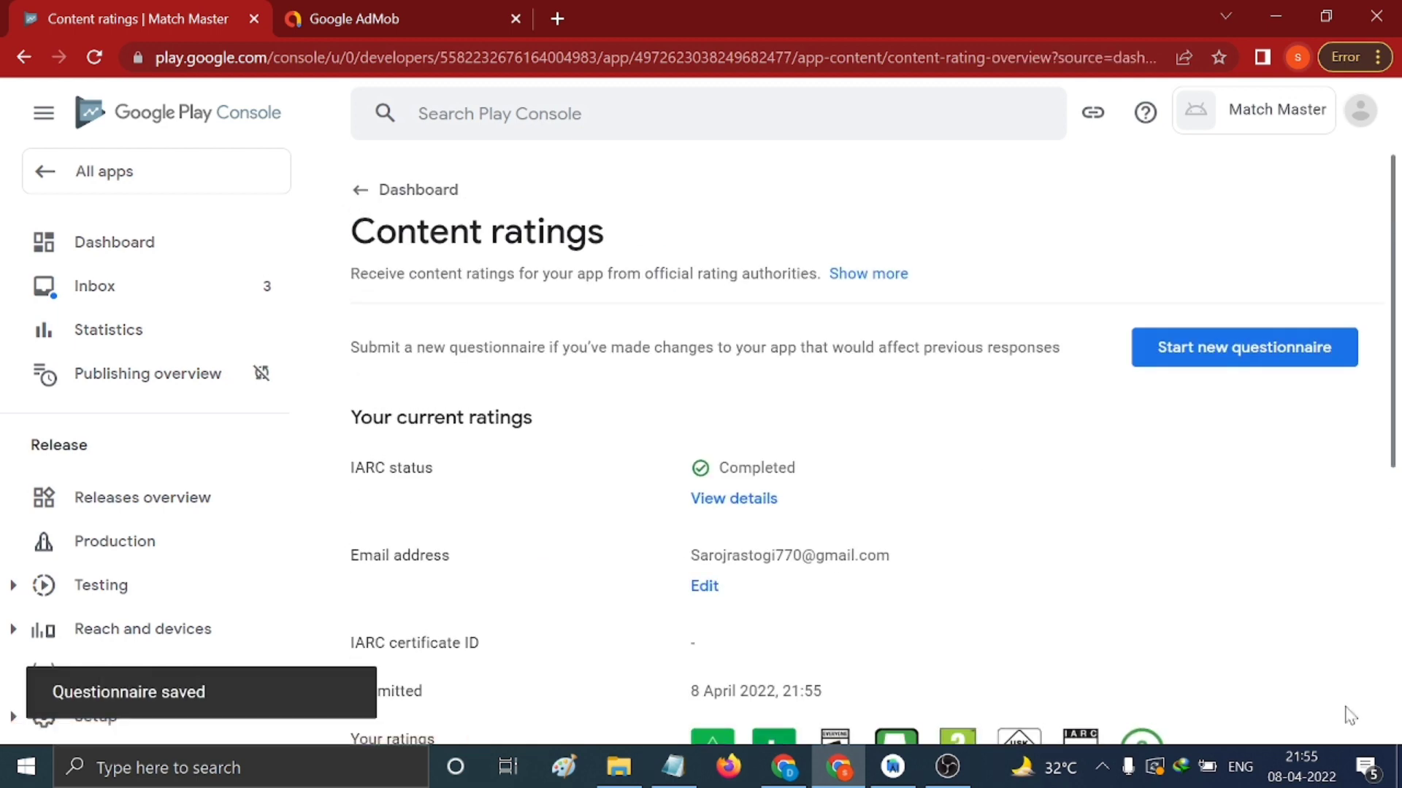
Open Target audience and select the 18 and over age group
{"action": "left_click", "coordinate": [363, 196]}
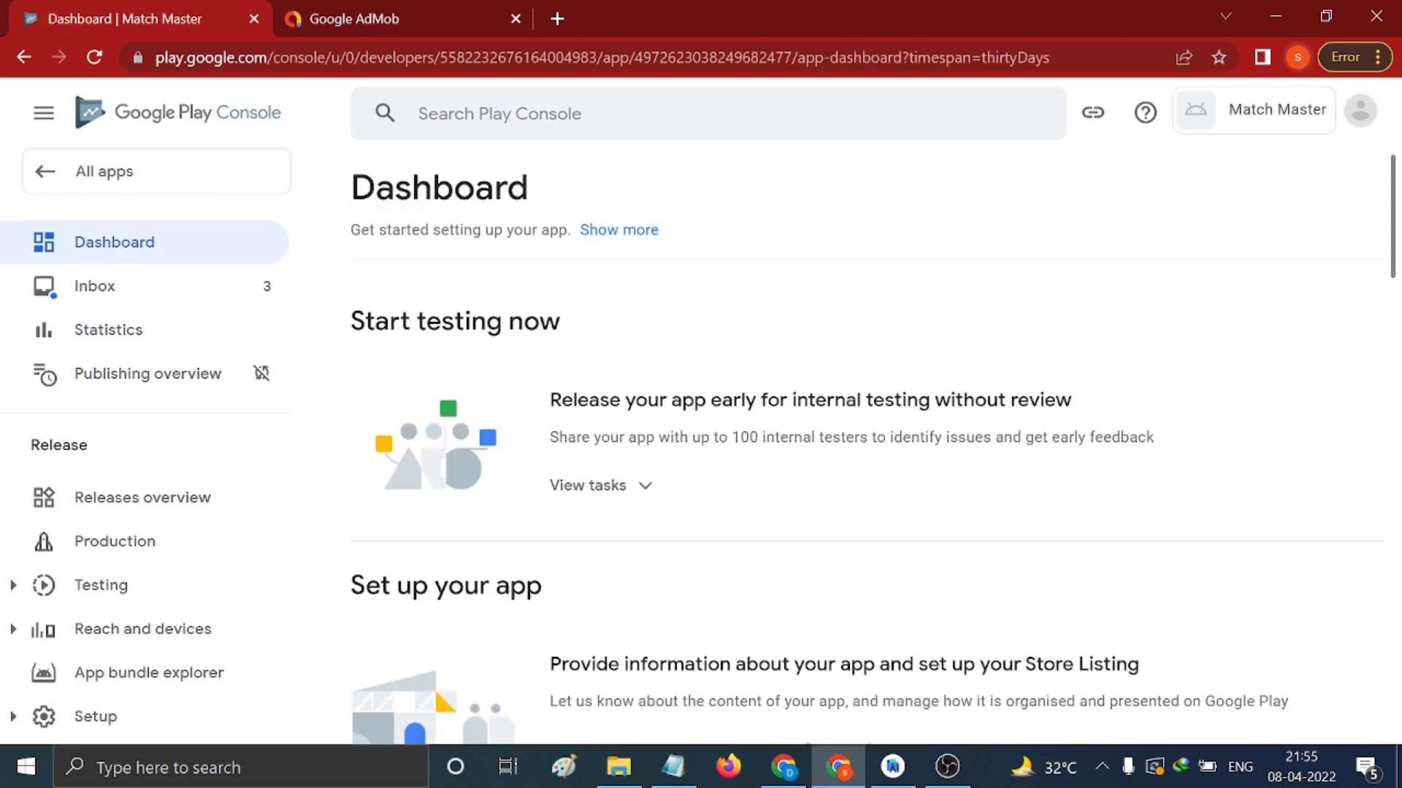
{"action": "scroll", "coordinate": [783, 379], "scroll_direction": "down", "scroll_amount": 5}
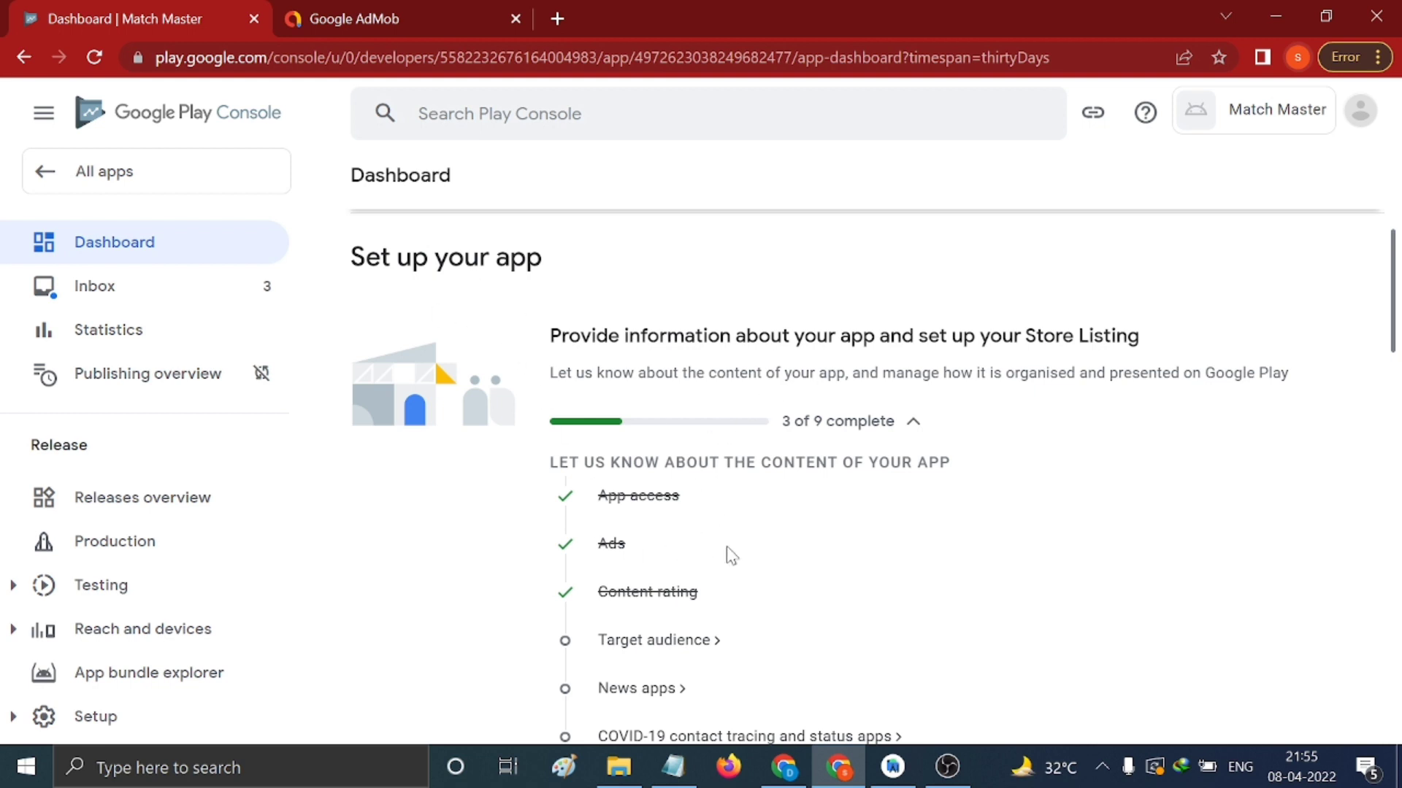
{"action": "left_click", "coordinate": [652, 643]}
{"action": "scroll", "coordinate": [870, 506], "scroll_direction": "down", "scroll_amount": 5}
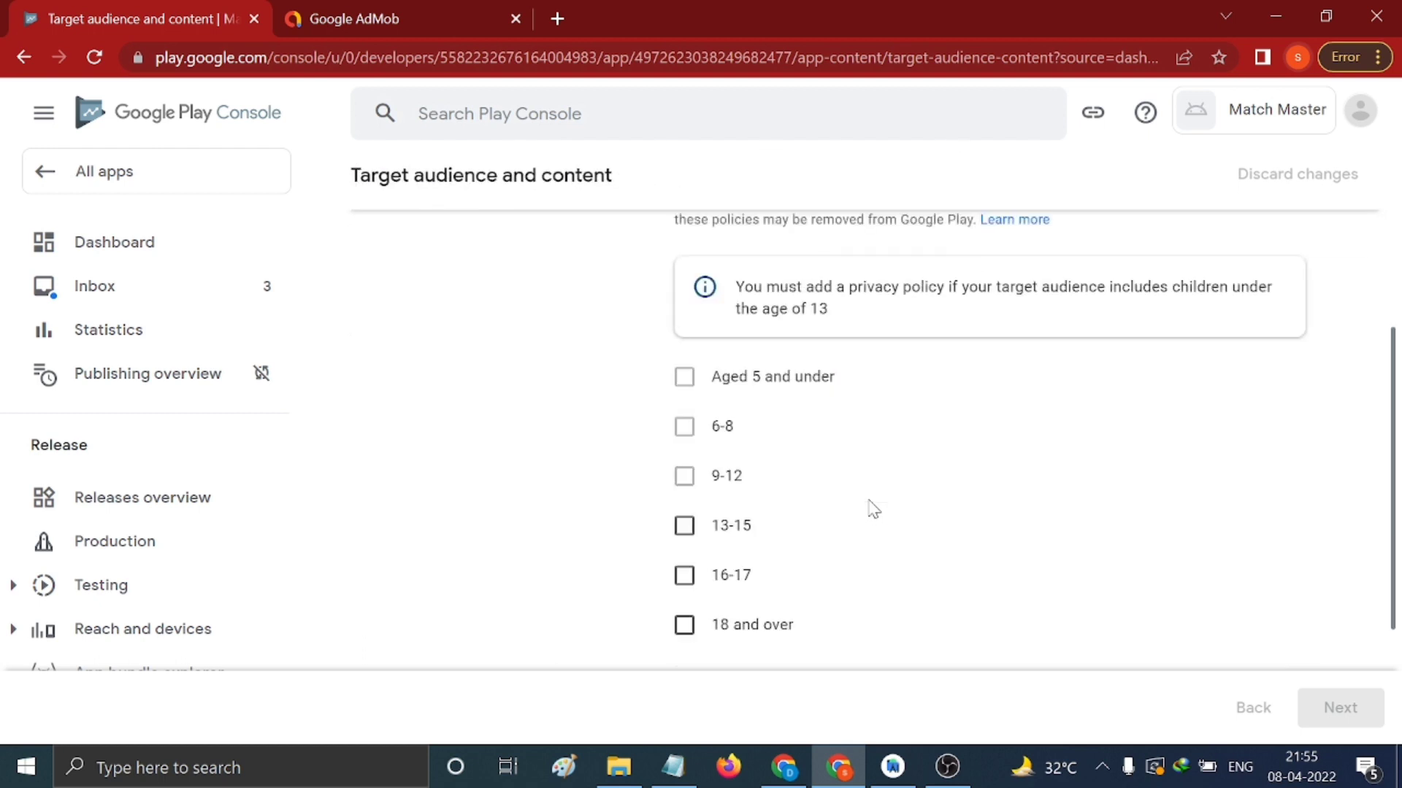
{"action": "scroll", "coordinate": [874, 509], "scroll_direction": "down", "scroll_amount": 2}
{"action": "left_click", "coordinate": [684, 466]}
{"action": "scroll", "coordinate": [931, 510], "scroll_direction": "up", "scroll_amount": 2}
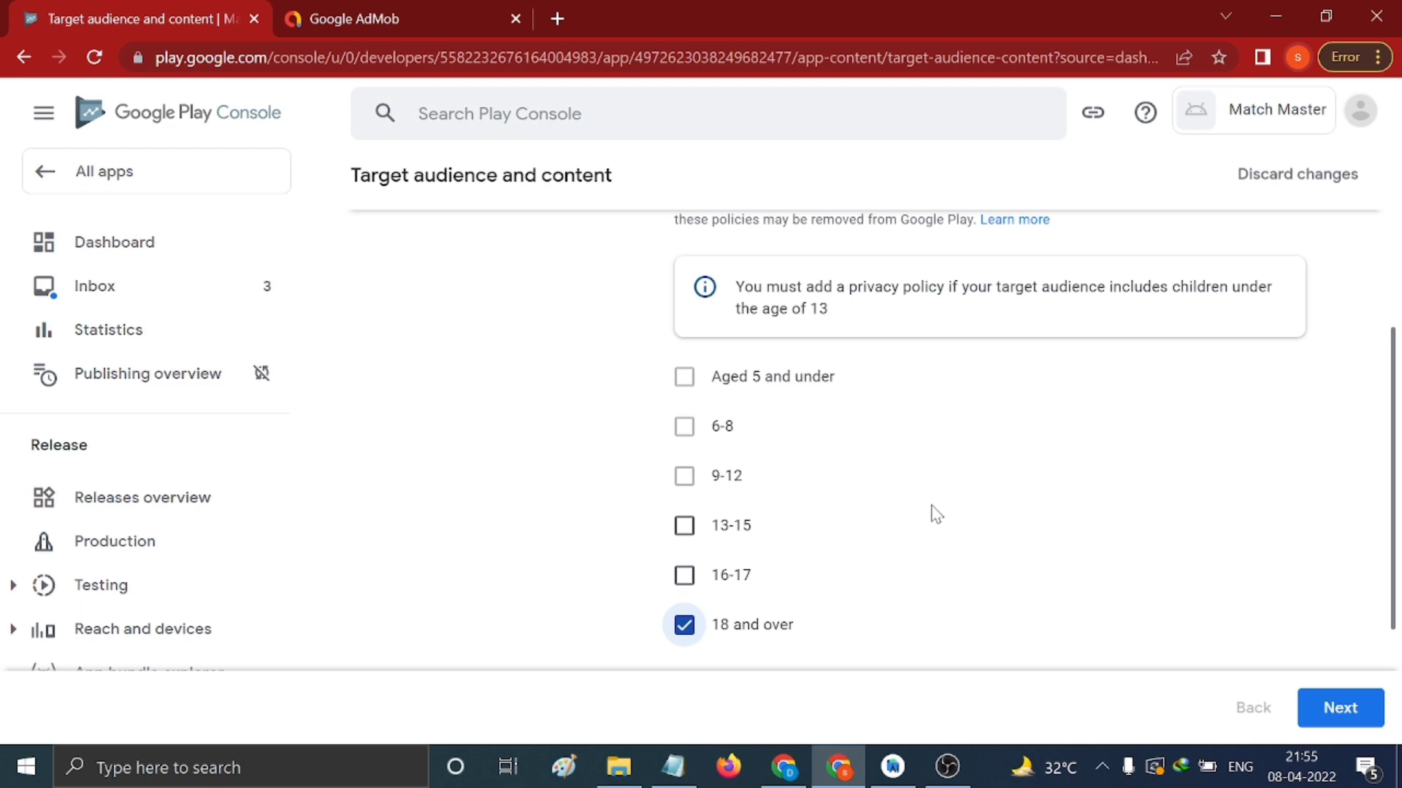
Declare the store listing doesn't appeal to children, save, and return to the dashboard
{"action": "left_click", "coordinate": [1339, 709]}
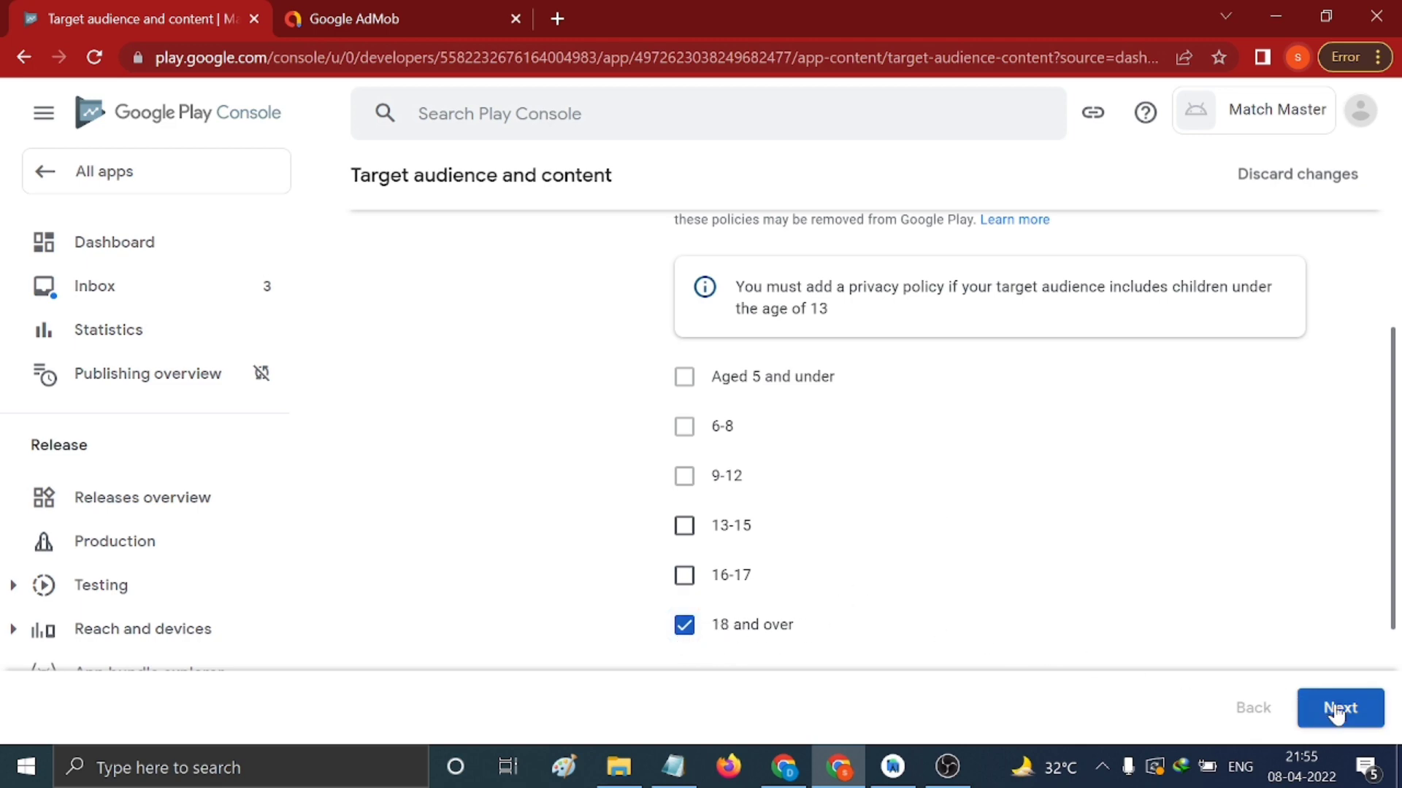
{"action": "scroll", "coordinate": [1211, 584], "scroll_direction": "down", "scroll_amount": 2}
{"action": "scroll", "coordinate": [1194, 549], "scroll_direction": "down", "scroll_amount": 2}
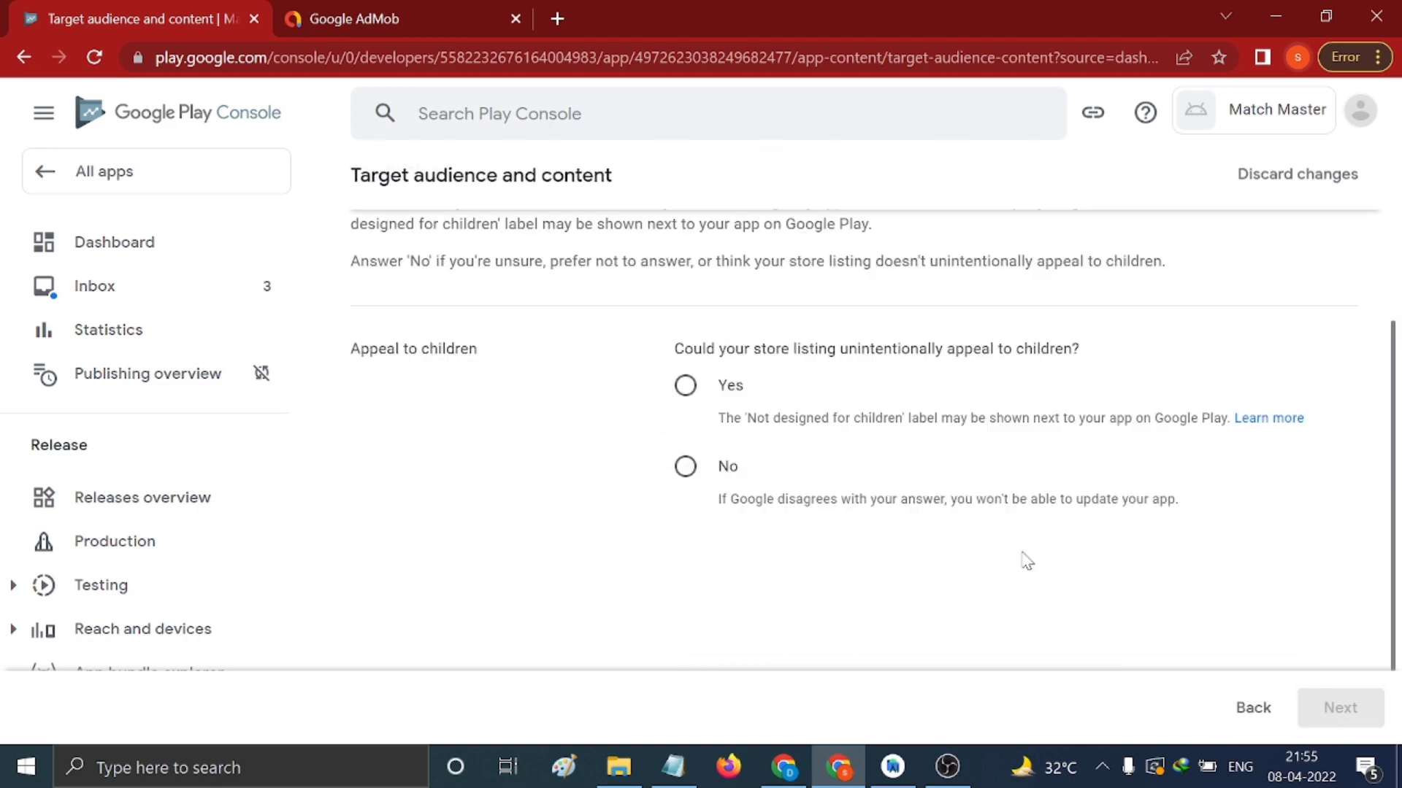
{"action": "left_click", "coordinate": [682, 468]}
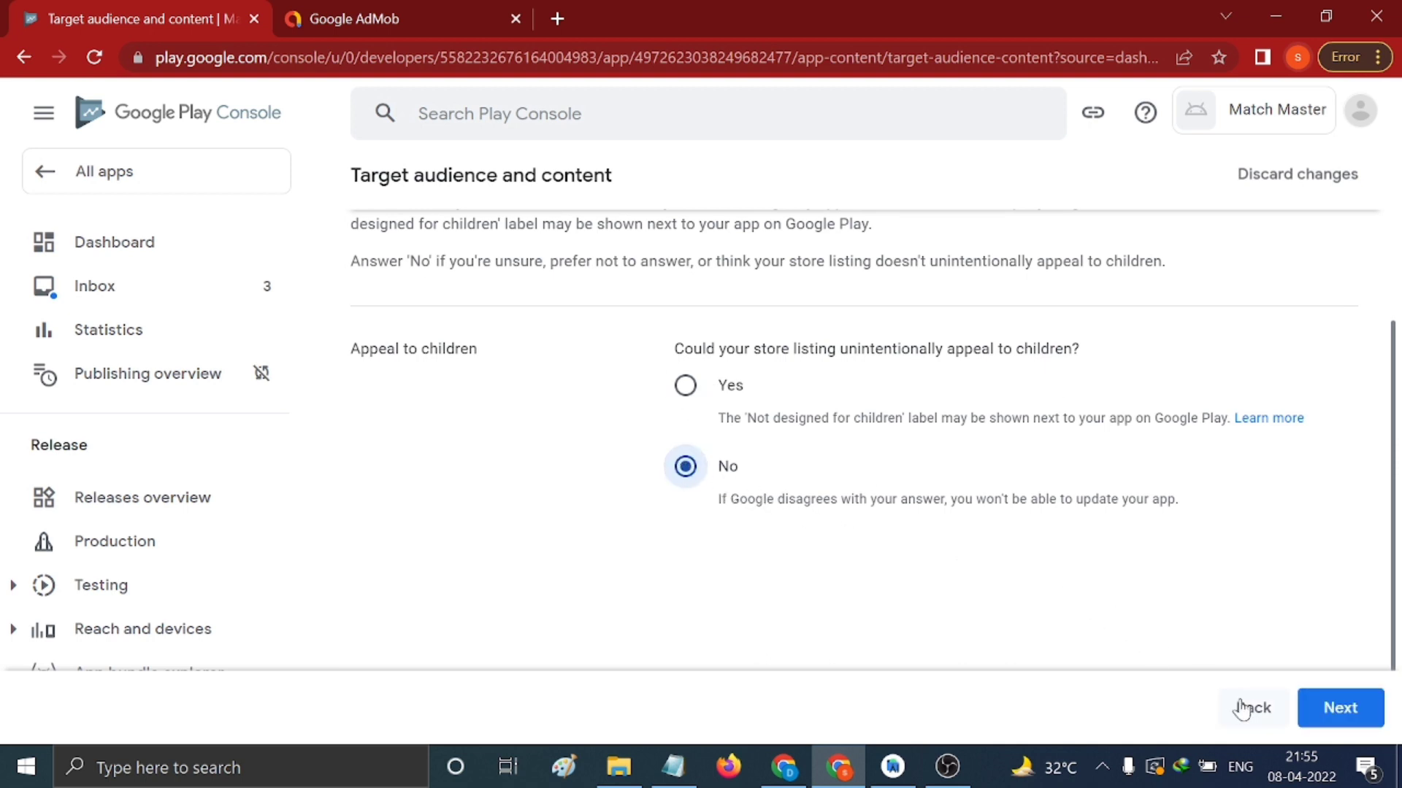
{"action": "left_click", "coordinate": [1333, 708]}
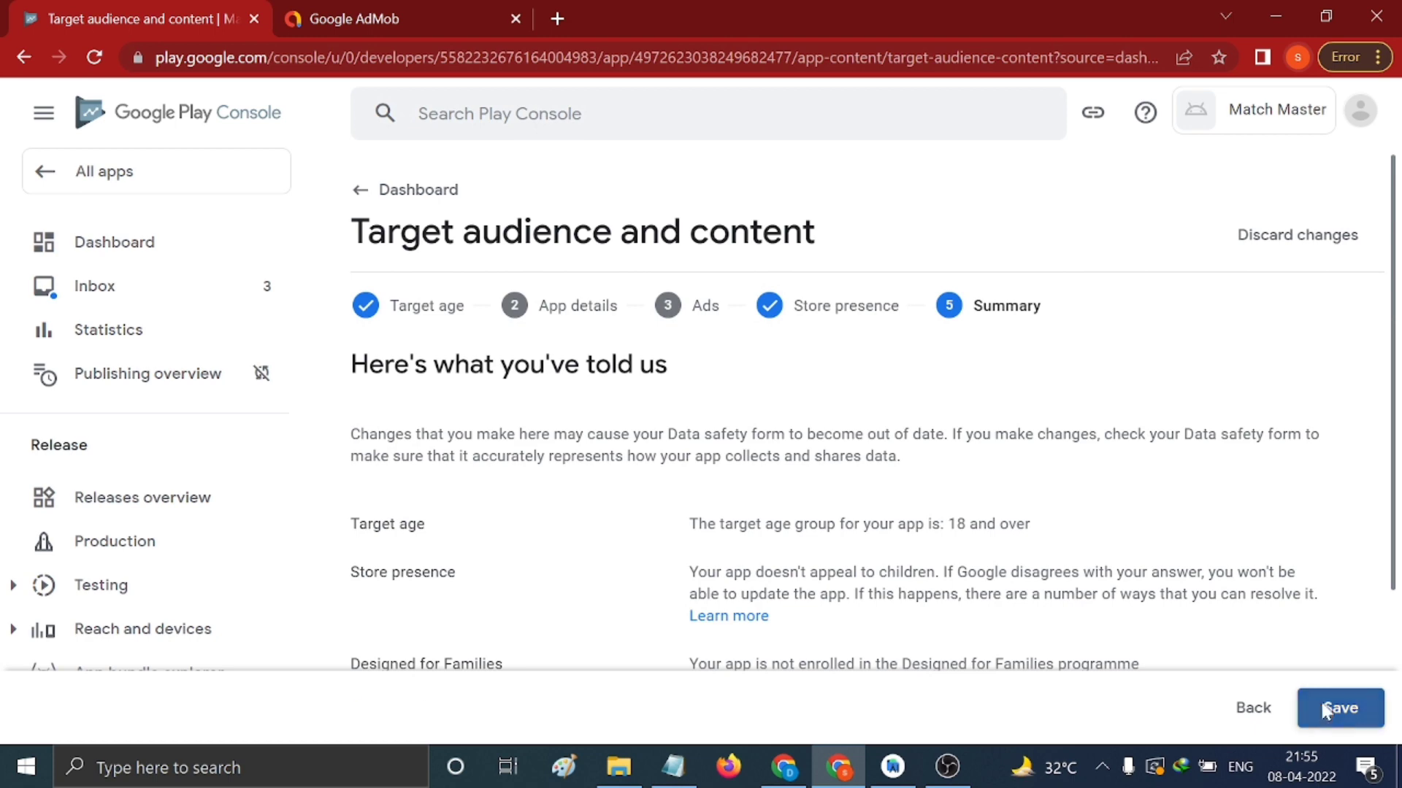
{"action": "left_click", "coordinate": [1324, 711]}
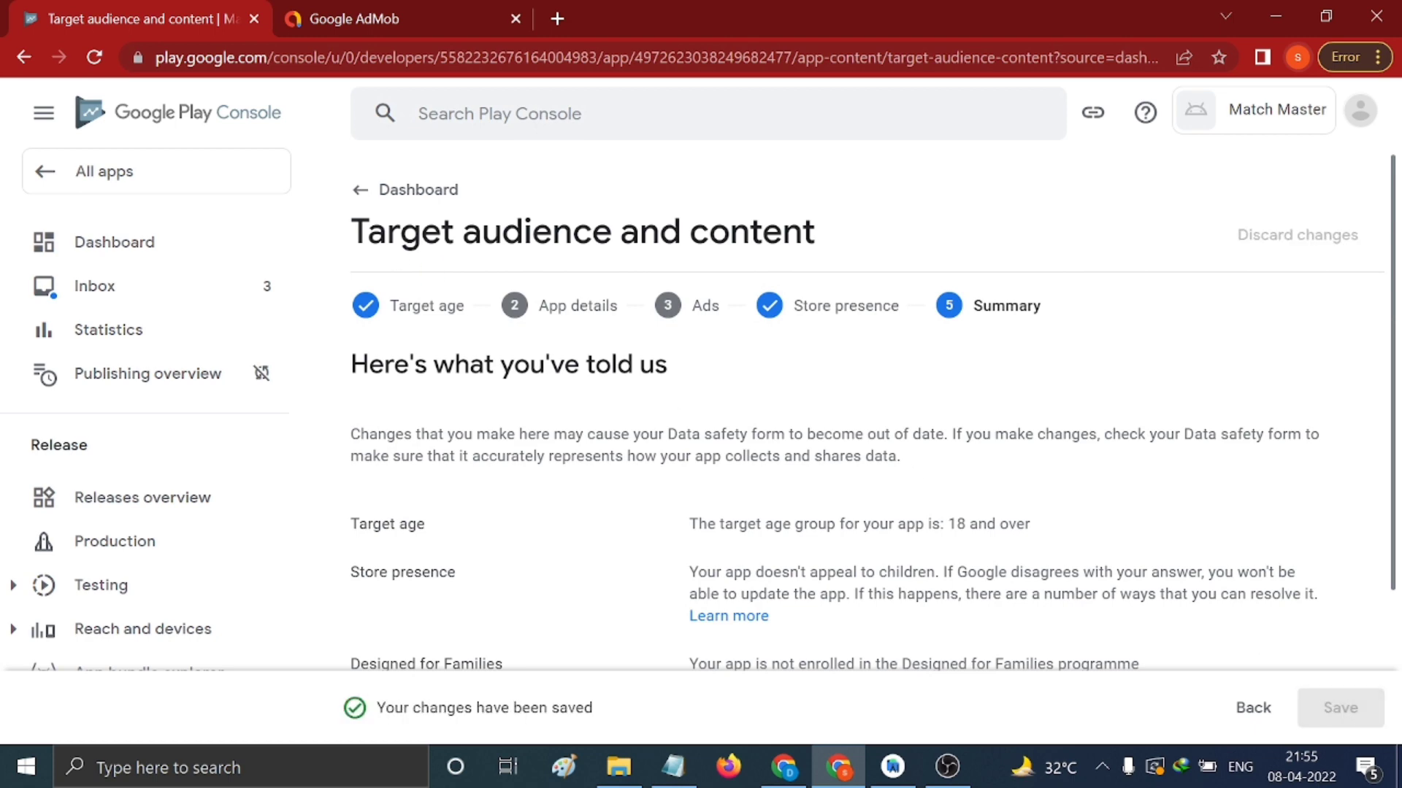
{"action": "left_click", "coordinate": [354, 192]}
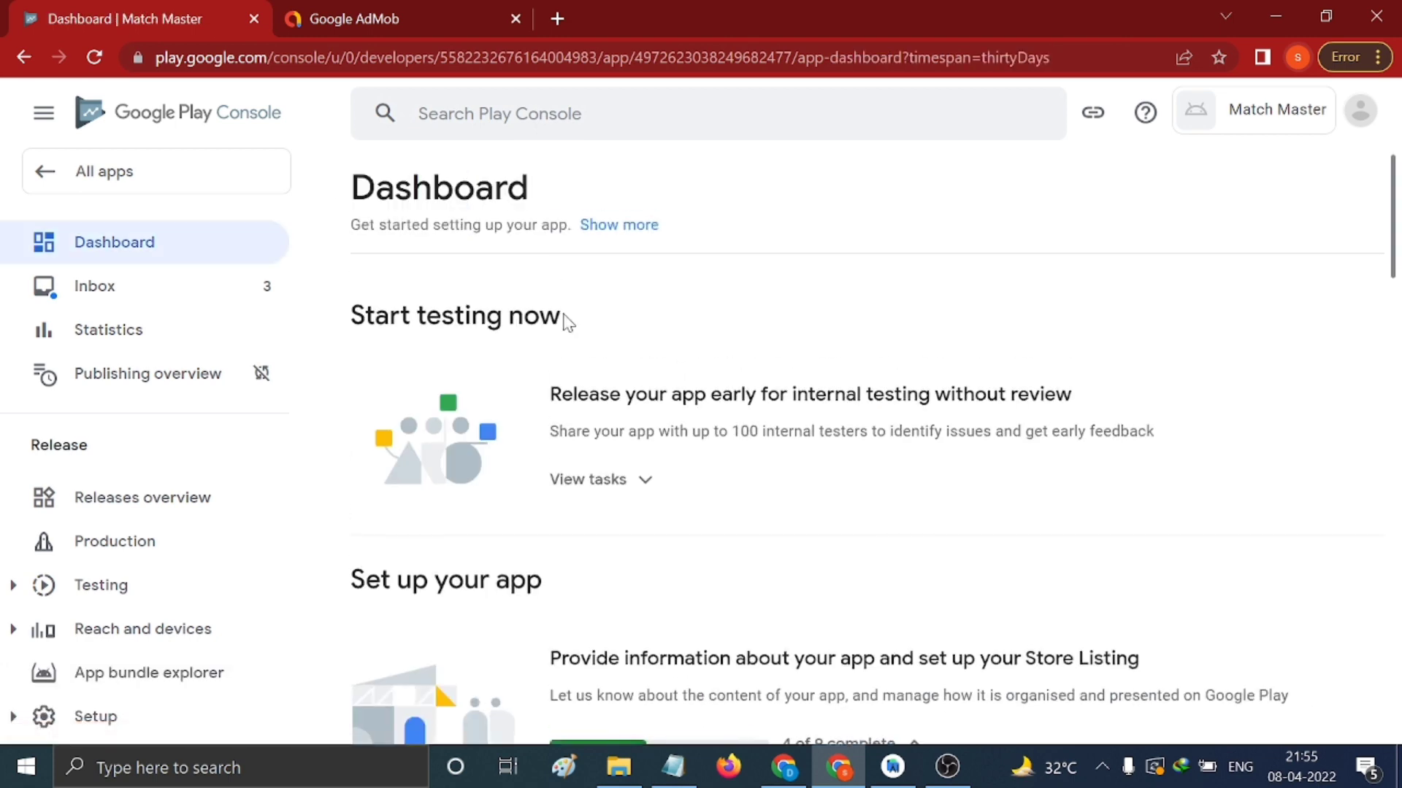
Declare Match Master is not a news app and save the News apps task
{"action": "scroll", "coordinate": [837, 457], "scroll_direction": "down", "scroll_amount": 5}
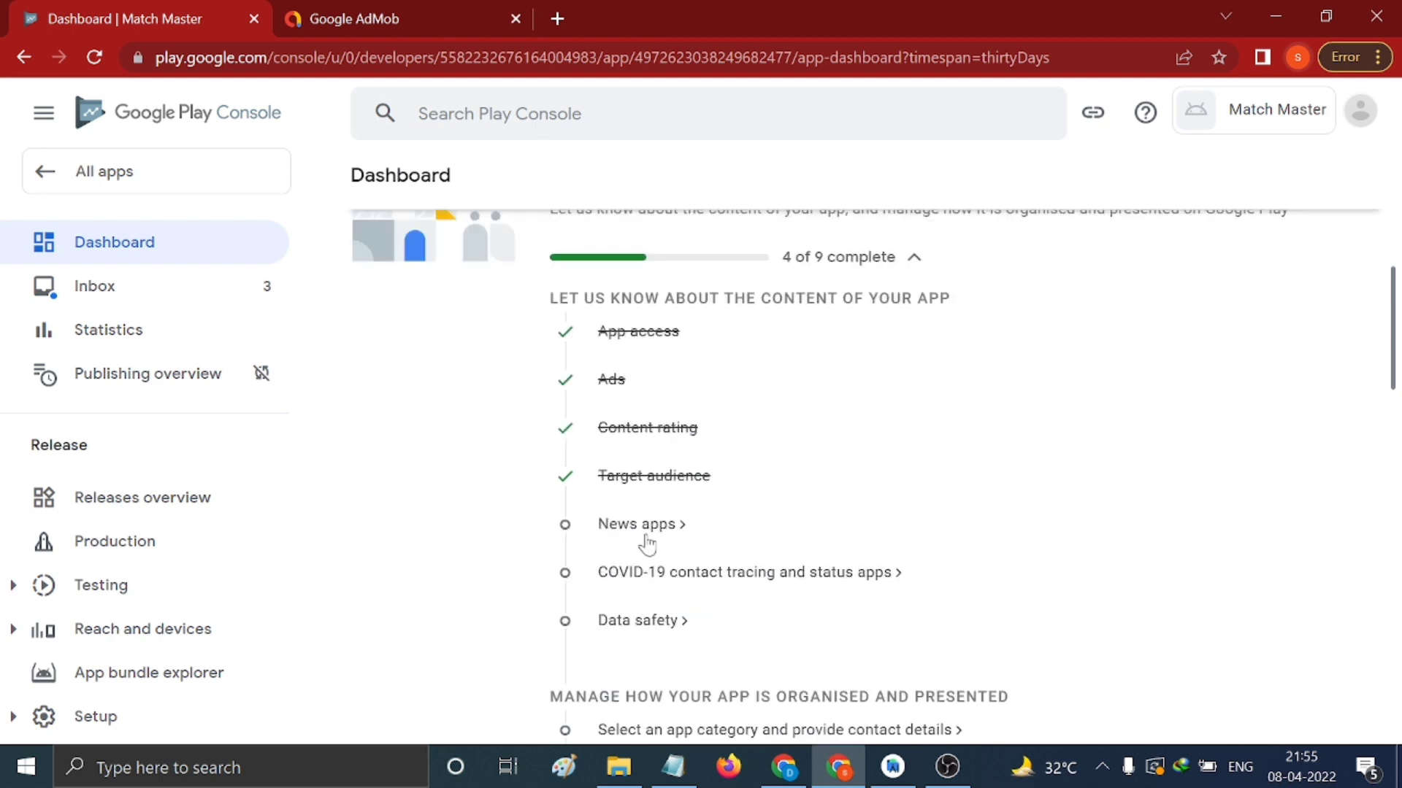
{"action": "left_click", "coordinate": [638, 528]}
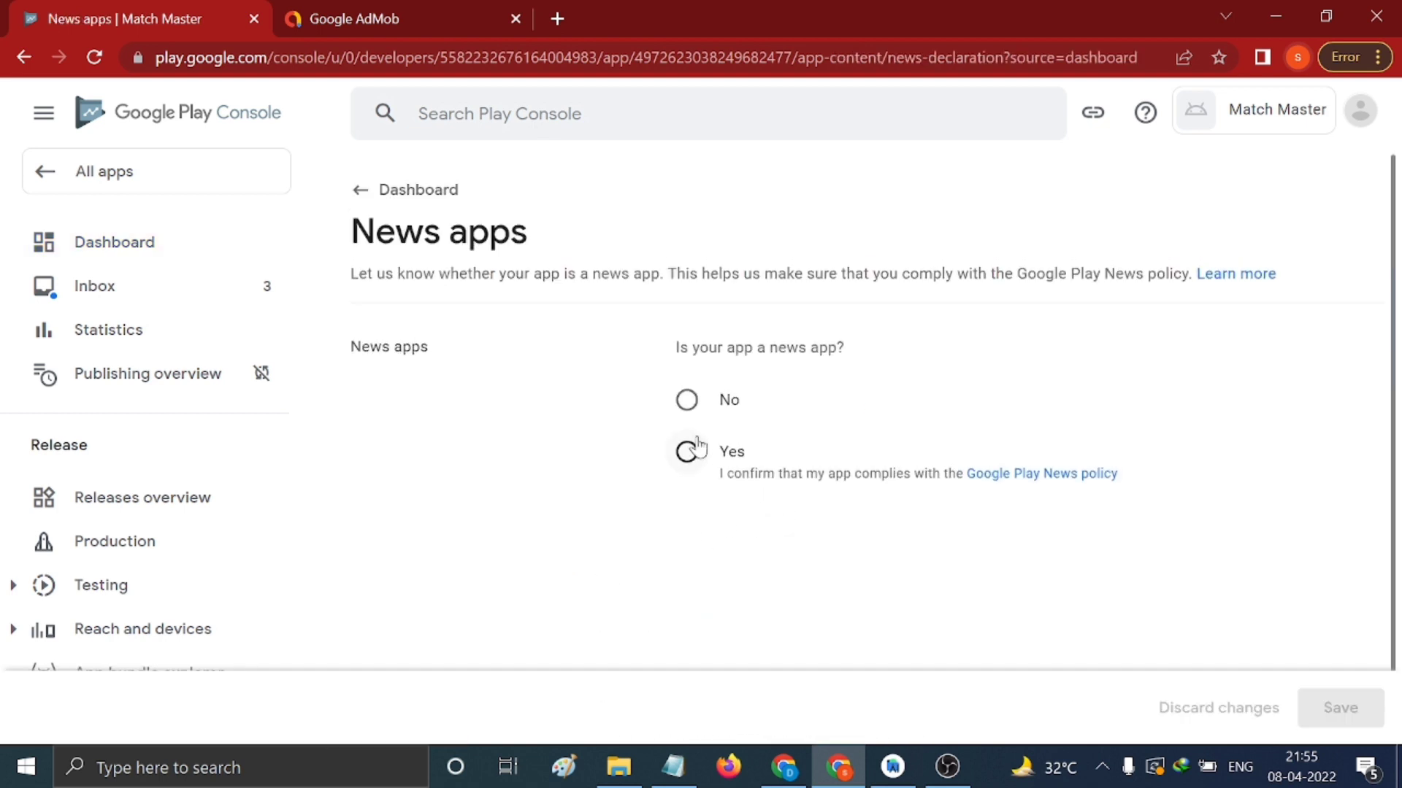
{"action": "left_click", "coordinate": [686, 400]}
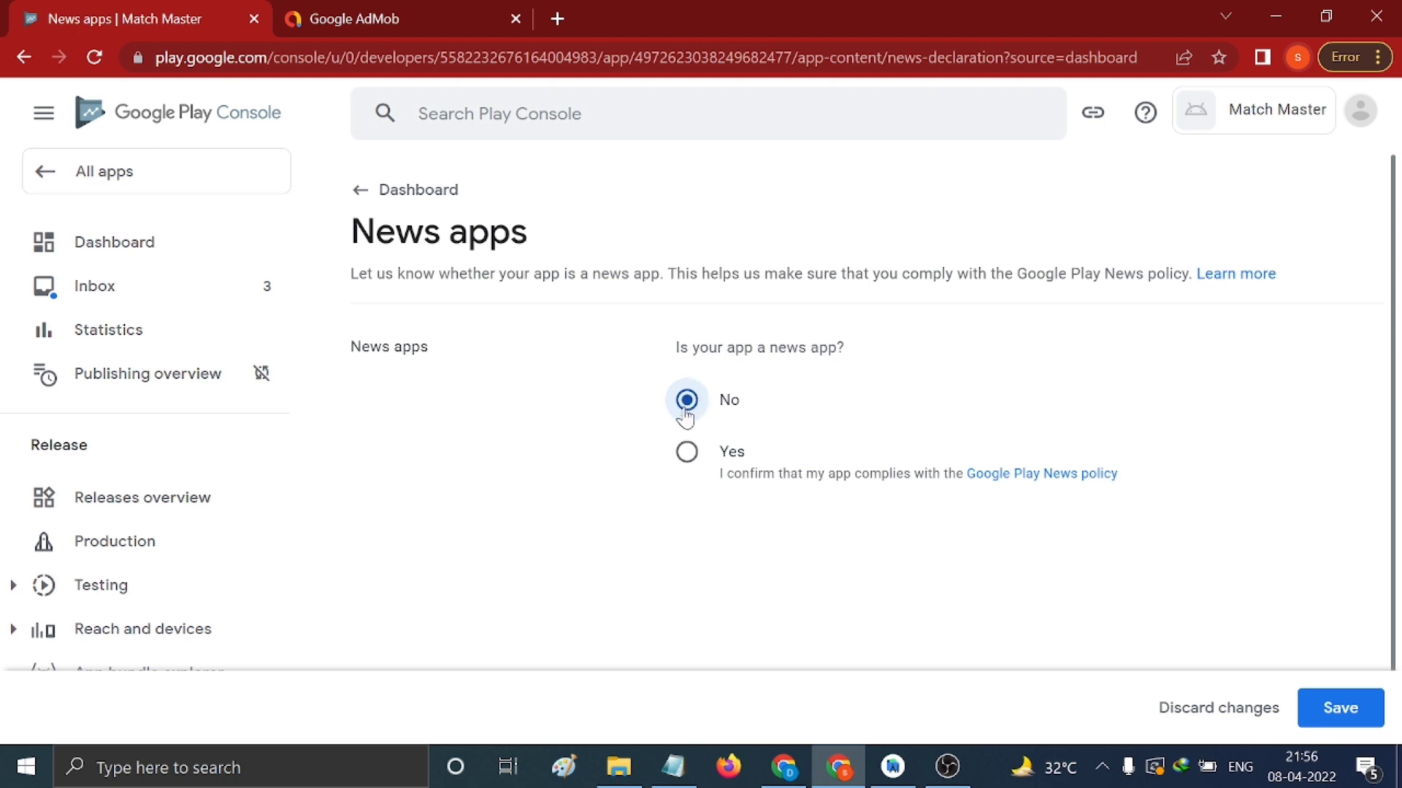
{"action": "left_click", "coordinate": [1314, 705]}
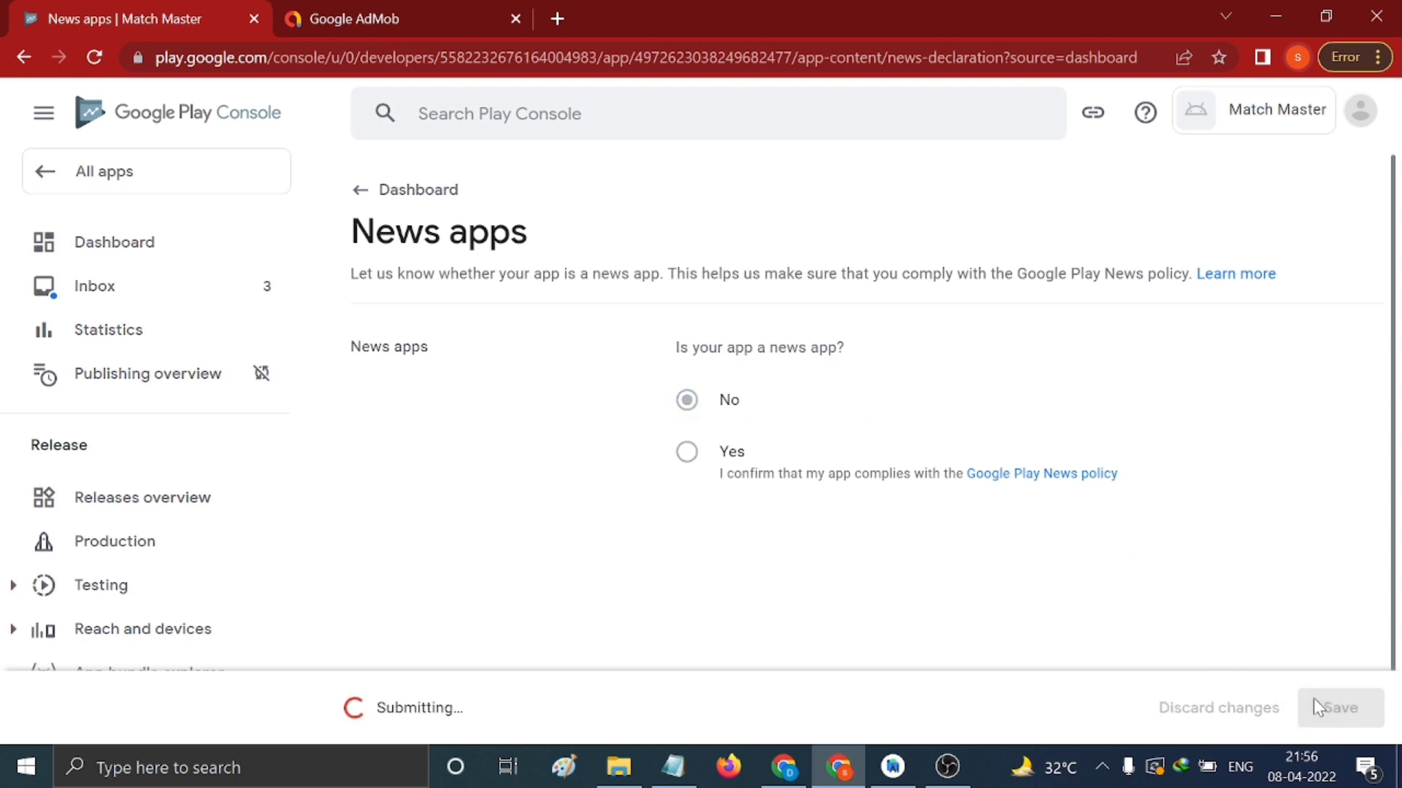
{"action": "left_click", "coordinate": [365, 194]}
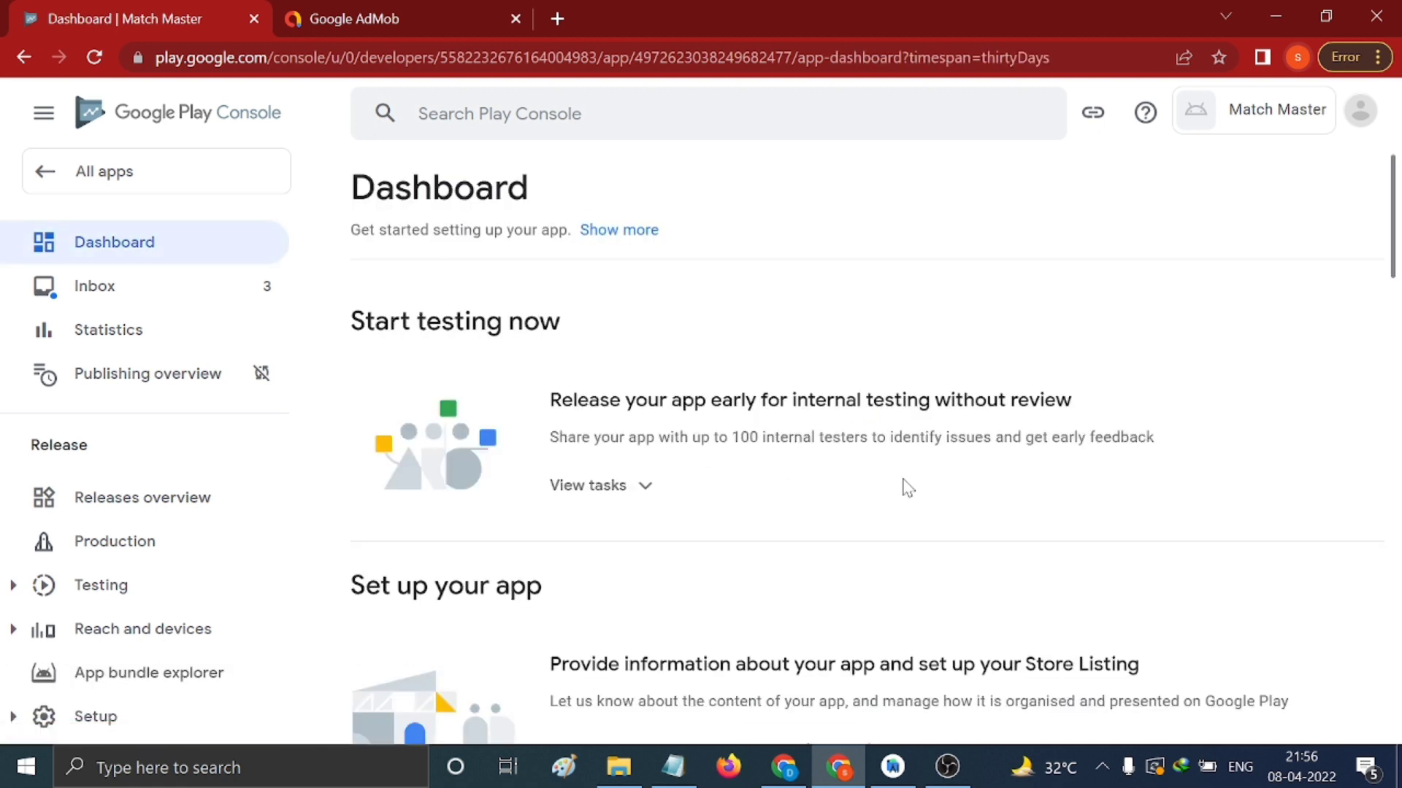
Declare it is not a COVID-19 contact tracing or status app and save
{"action": "scroll", "coordinate": [908, 488], "scroll_direction": "down", "scroll_amount": 9}
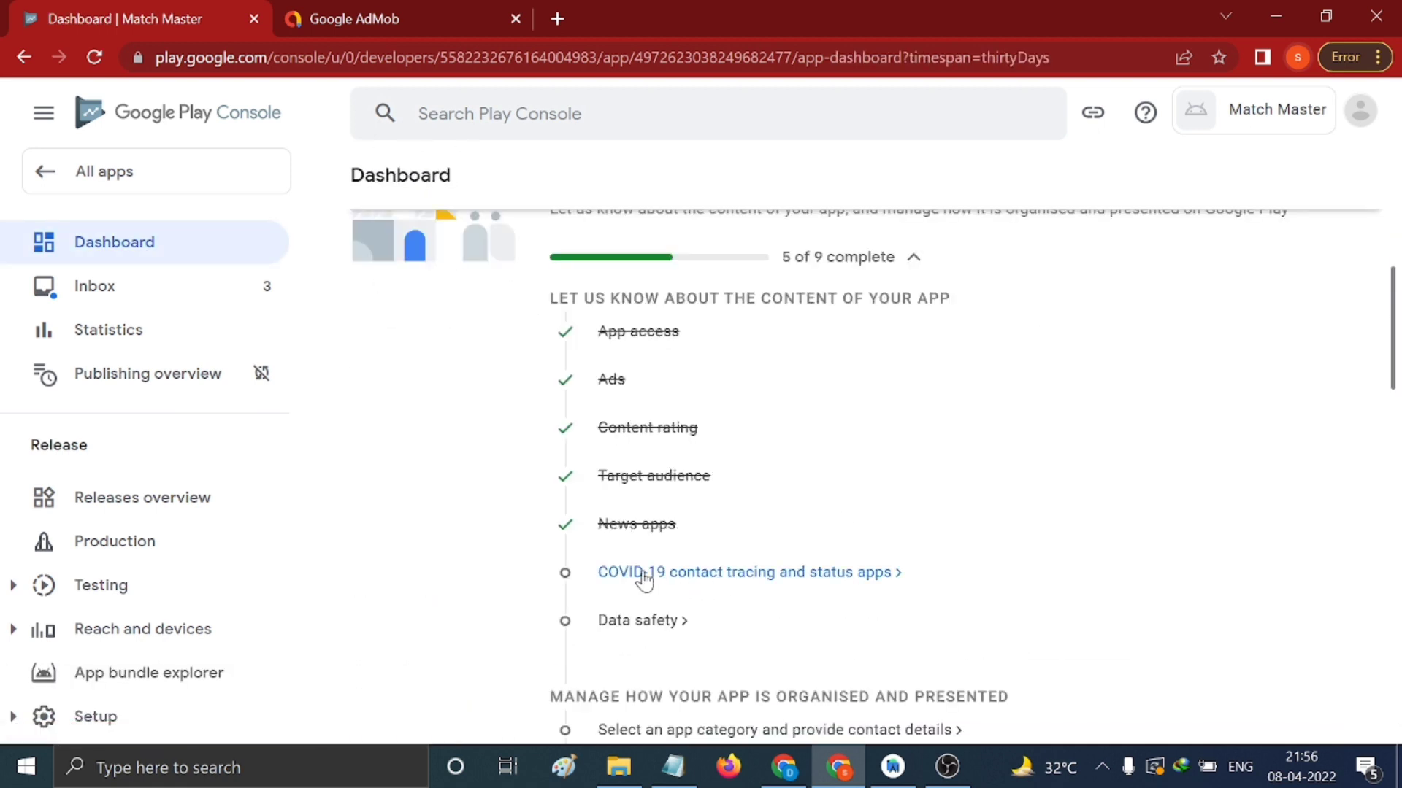
{"action": "left_click", "coordinate": [663, 573]}
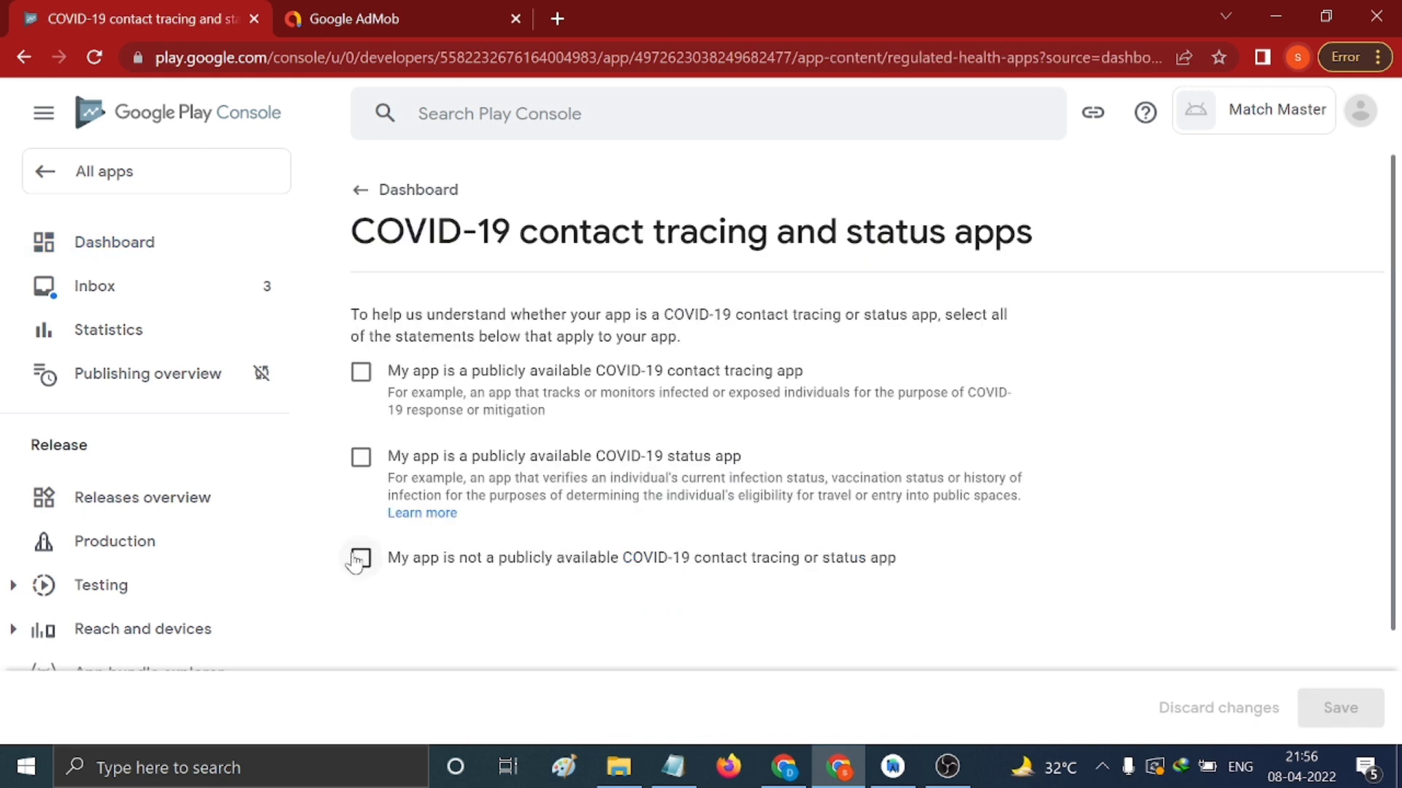
{"action": "left_click", "coordinate": [361, 561]}
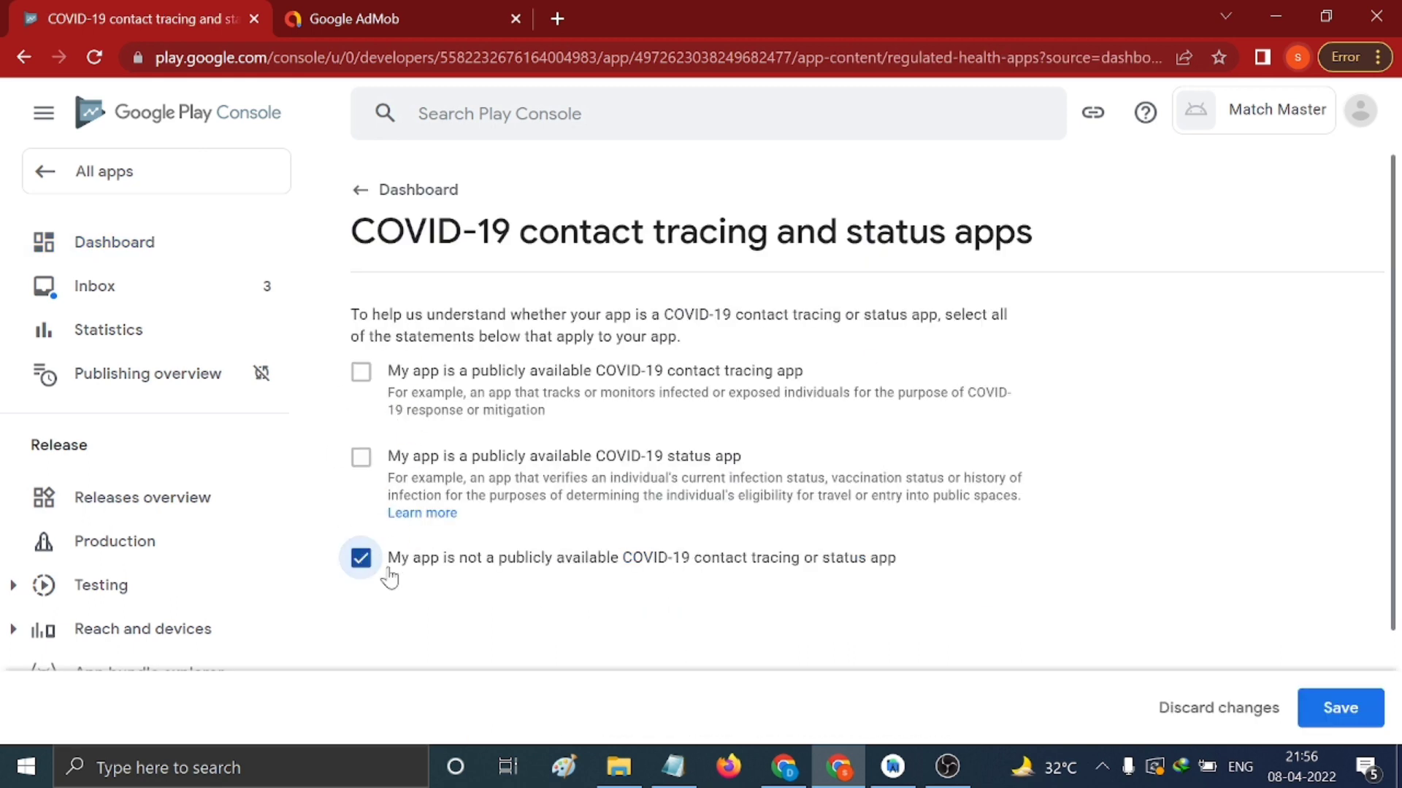
{"action": "left_click", "coordinate": [1314, 710]}
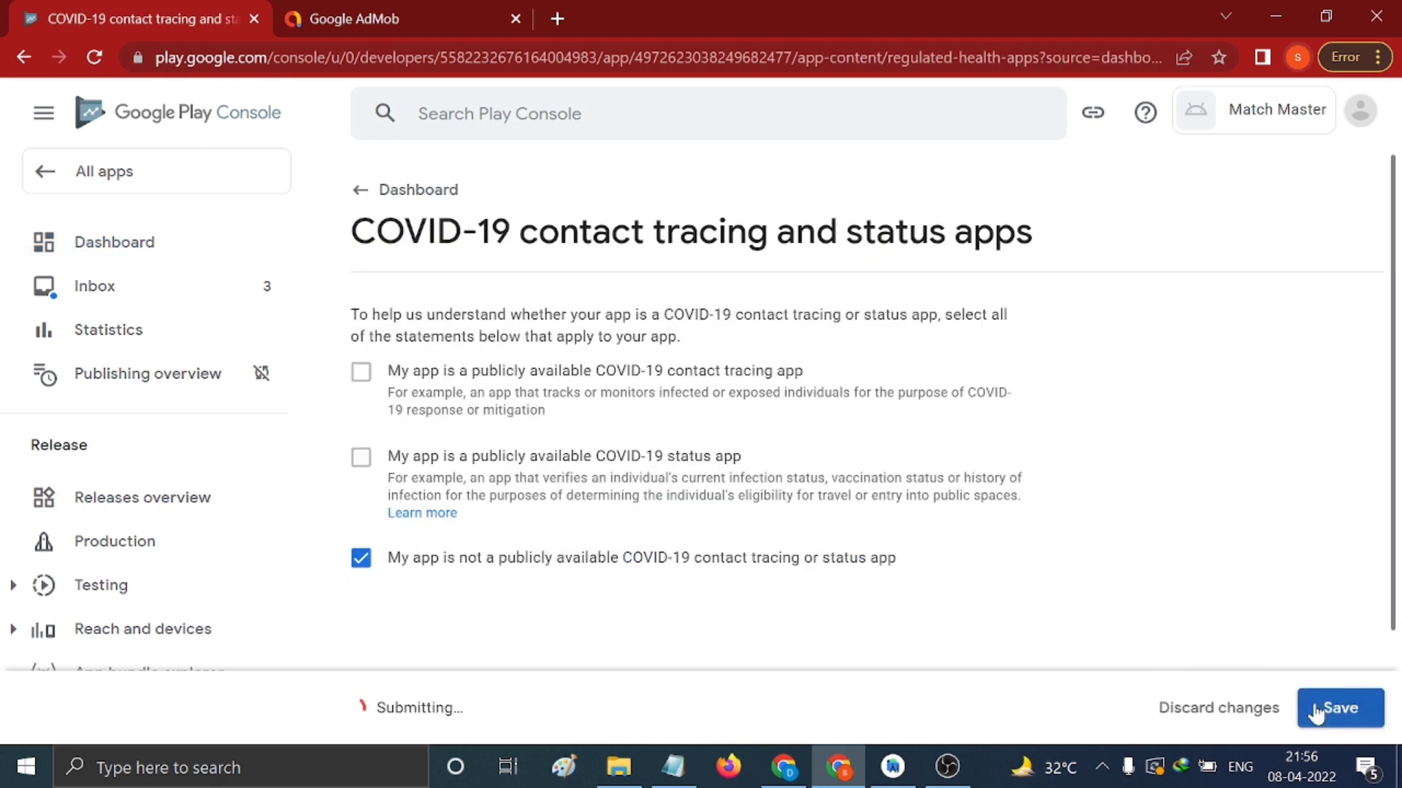
{"action": "left_click", "coordinate": [365, 193]}
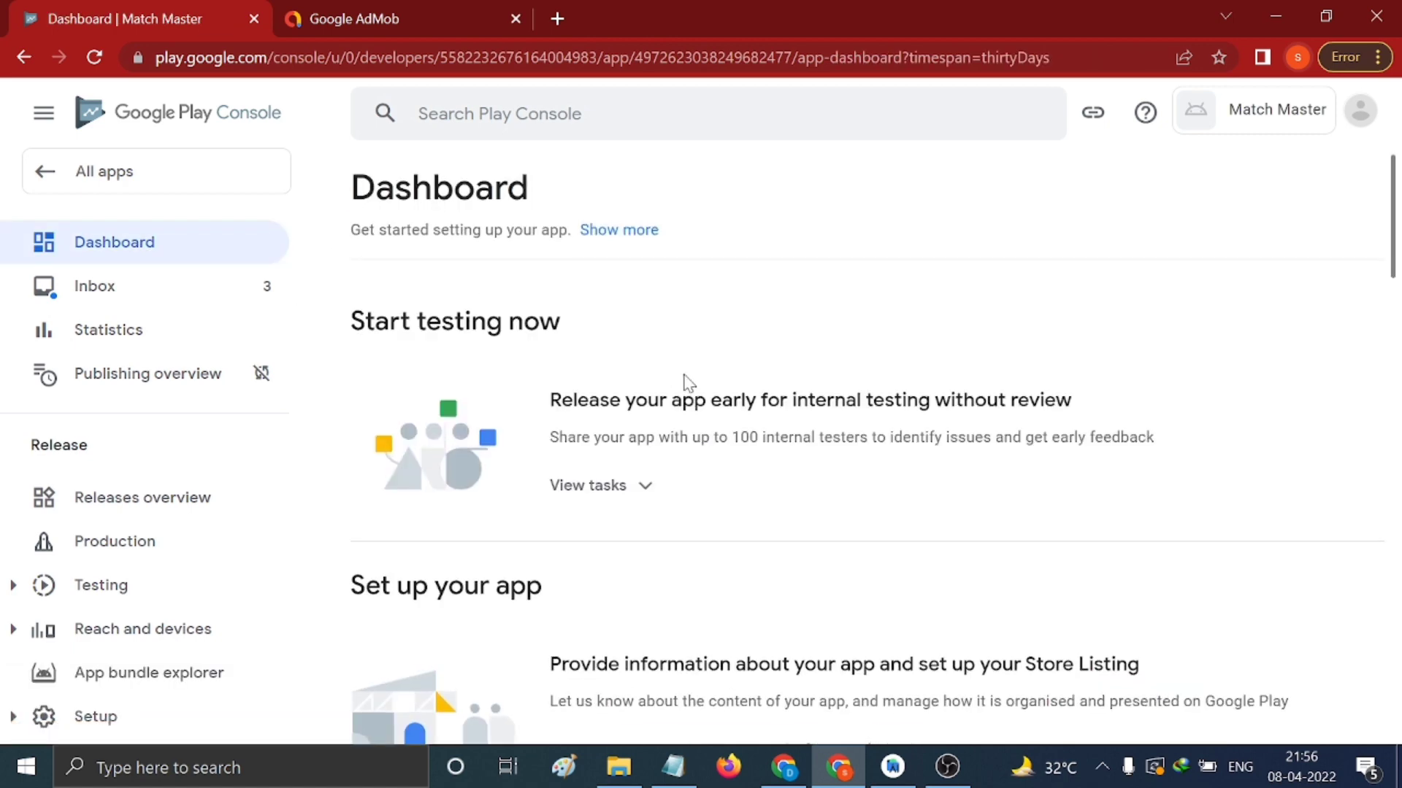
{"action": "scroll", "coordinate": [730, 395], "scroll_direction": "down", "scroll_amount": 4}
{"action": "scroll", "coordinate": [752, 405], "scroll_direction": "down", "scroll_amount": 5}
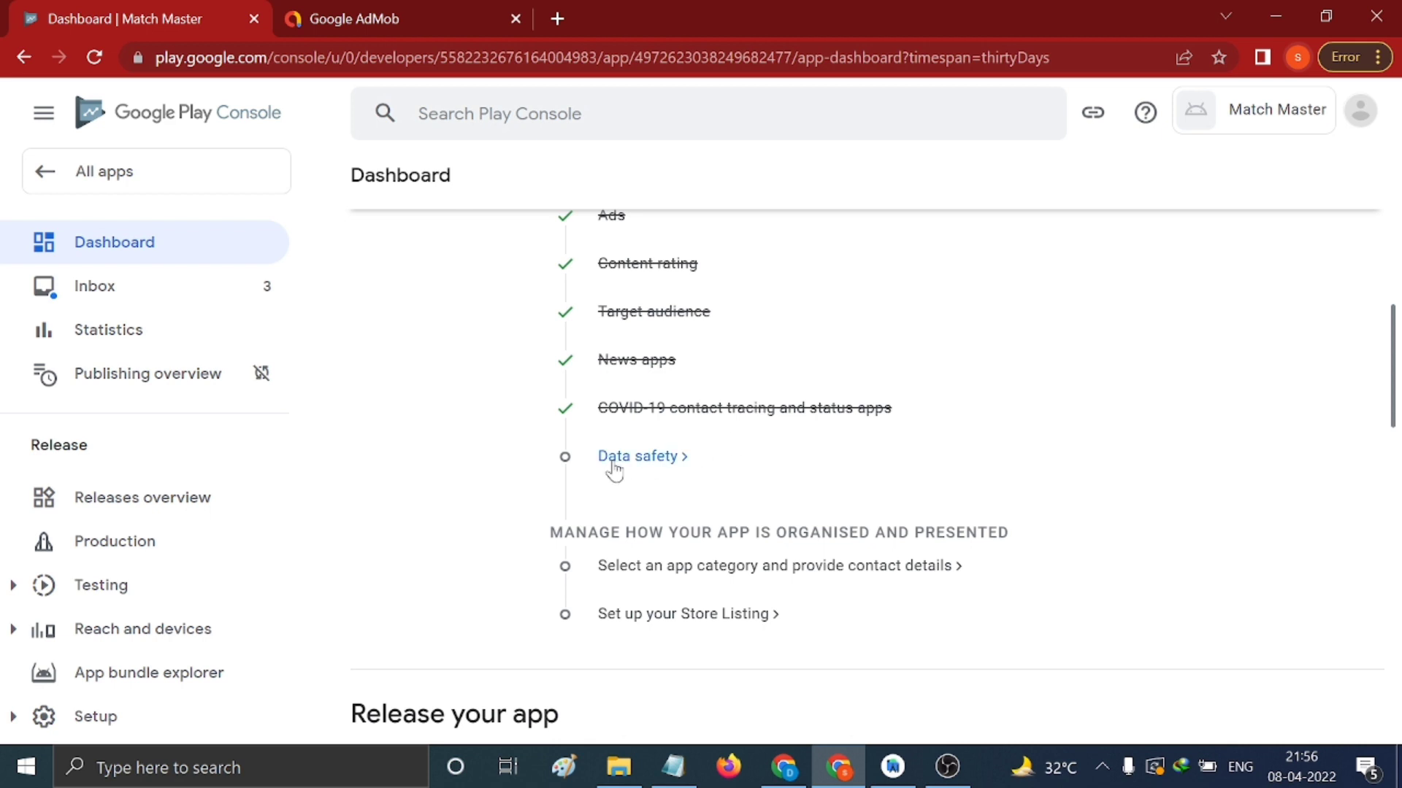
Open the Data safety form and step through its introduction
{"action": "left_click", "coordinate": [626, 460]}
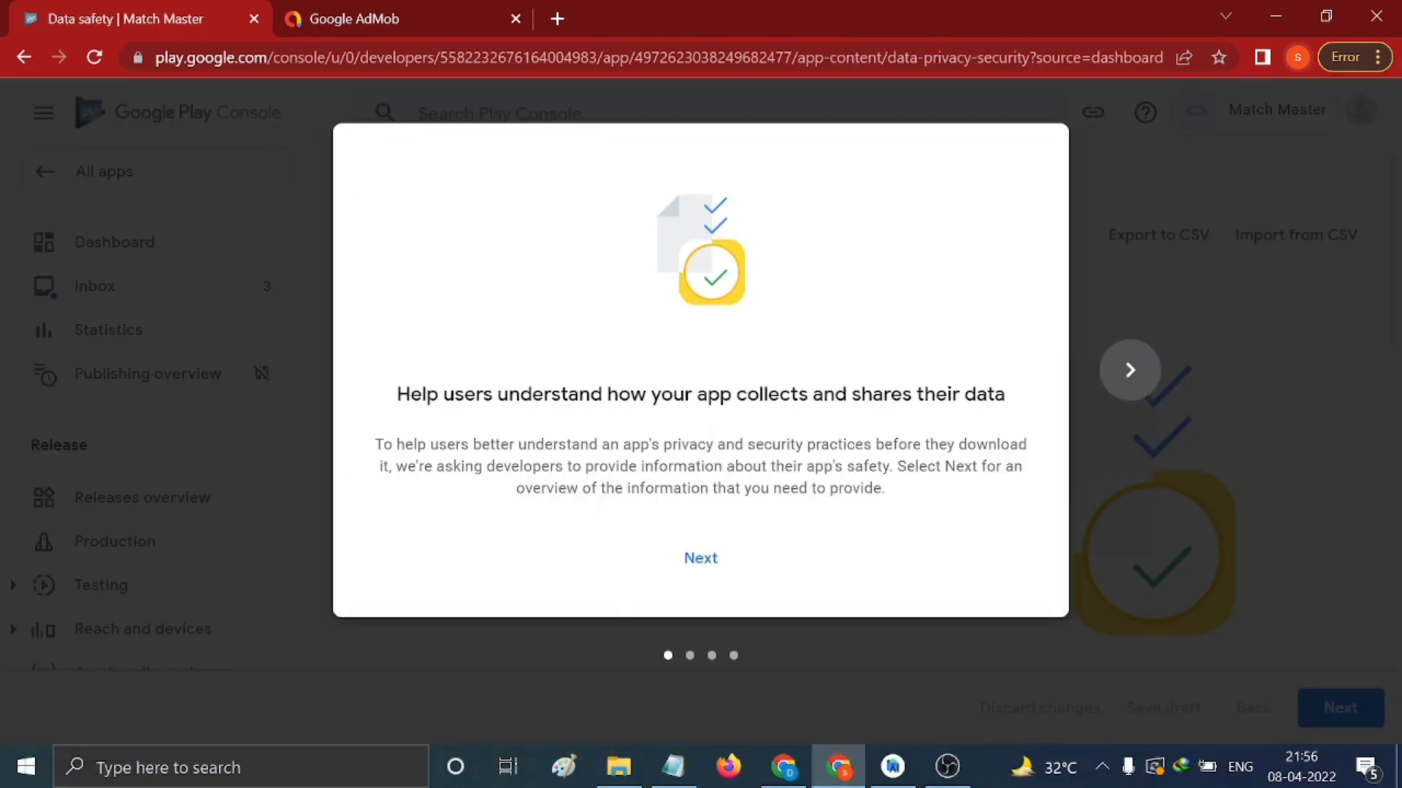
{"action": "left_click", "coordinate": [1140, 380]}
{"action": "left_click", "coordinate": [1140, 380]}
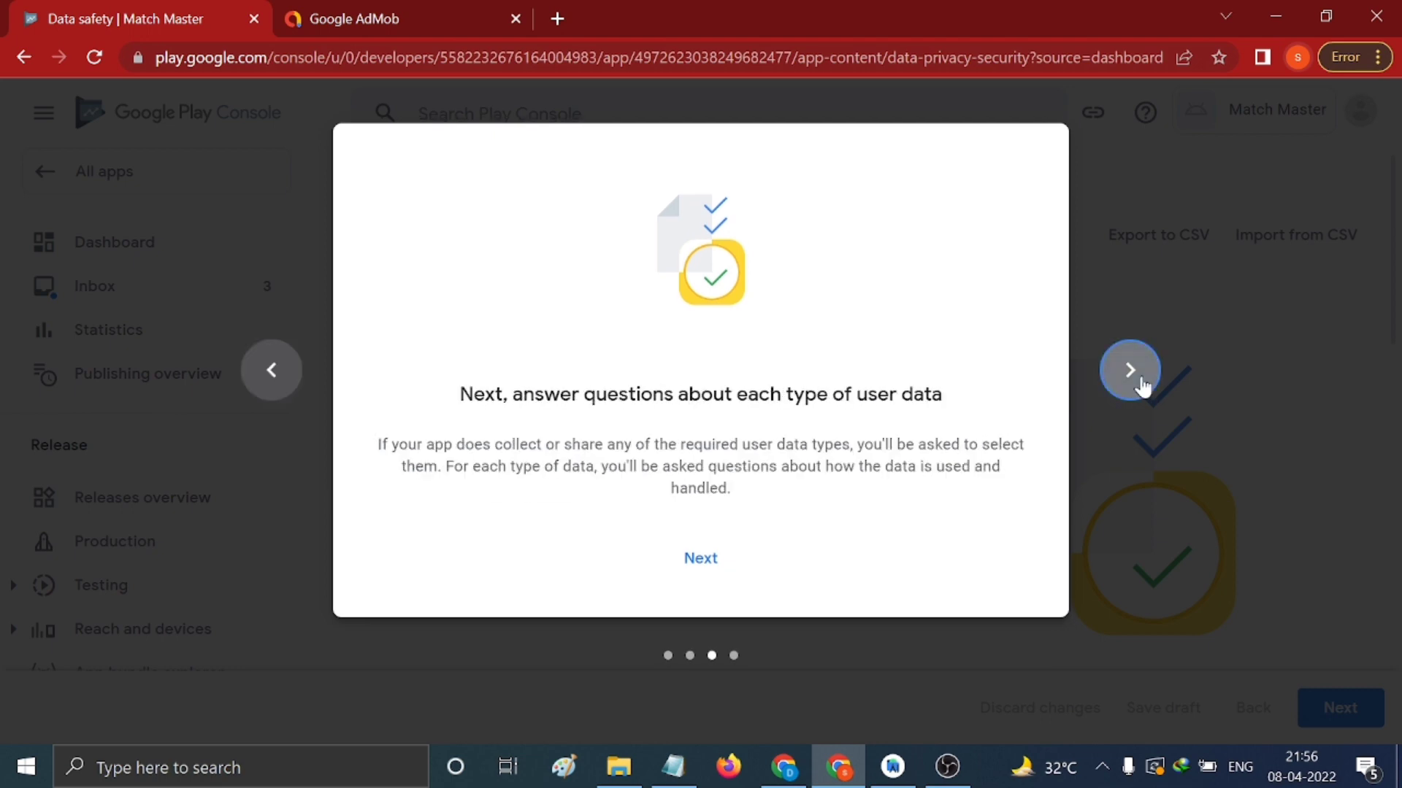
{"action": "left_click", "coordinate": [1141, 379]}
{"action": "left_click", "coordinate": [748, 566]}
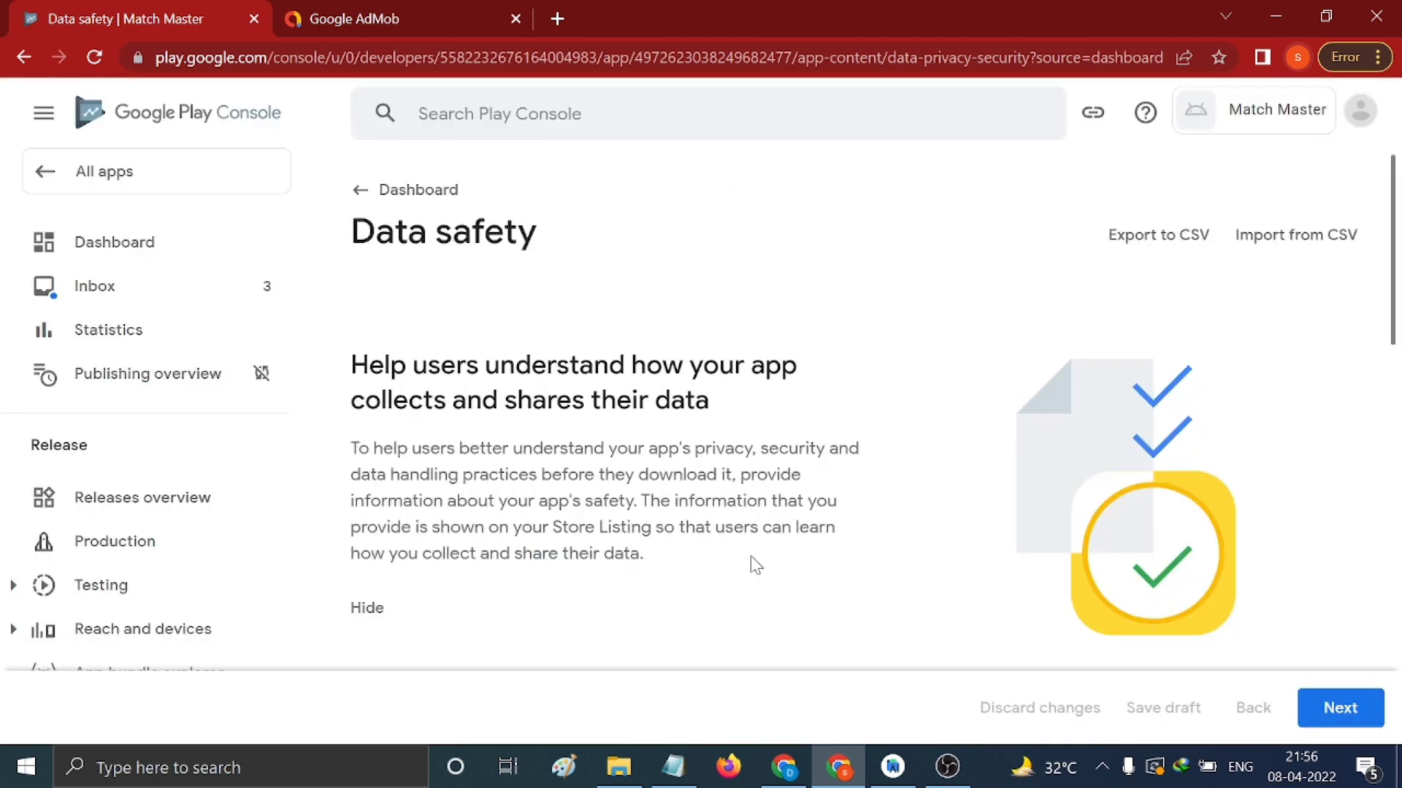
{"action": "scroll", "coordinate": [812, 555], "scroll_direction": "down", "scroll_amount": 5}
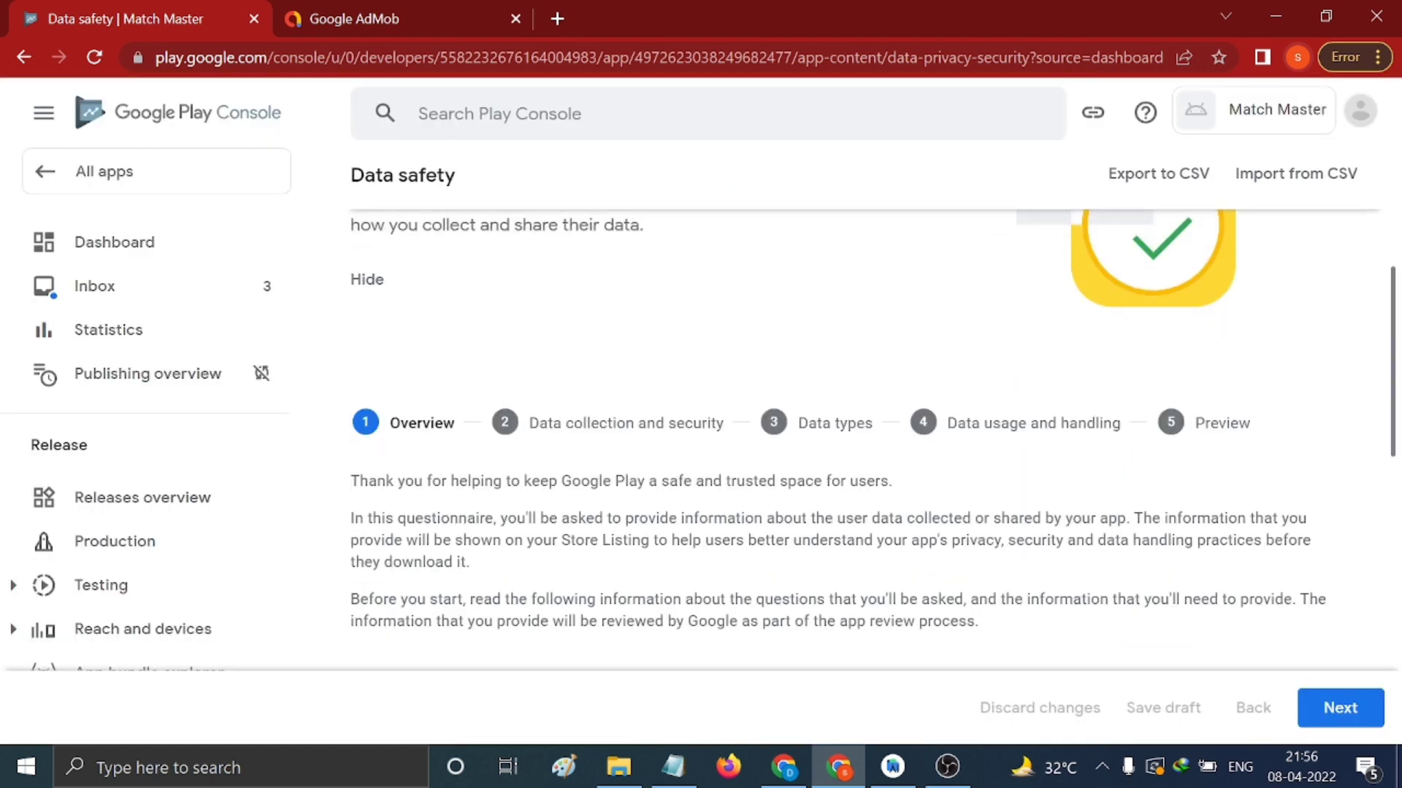
{"action": "scroll", "coordinate": [1101, 556], "scroll_direction": "down", "scroll_amount": 10}
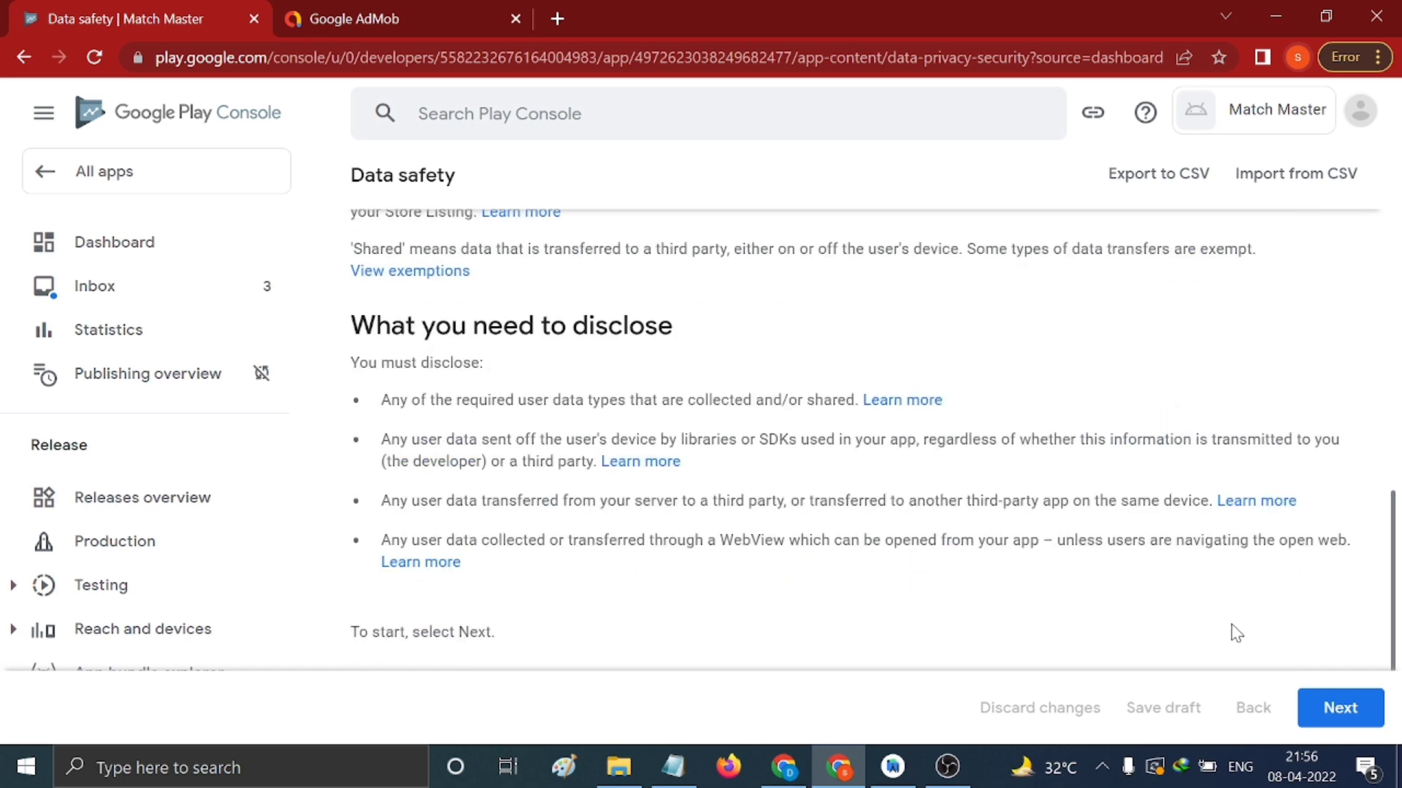
Declare no user data collected, then discard the form and open the Privacy policy URL field
{"action": "left_click", "coordinate": [1334, 708]}
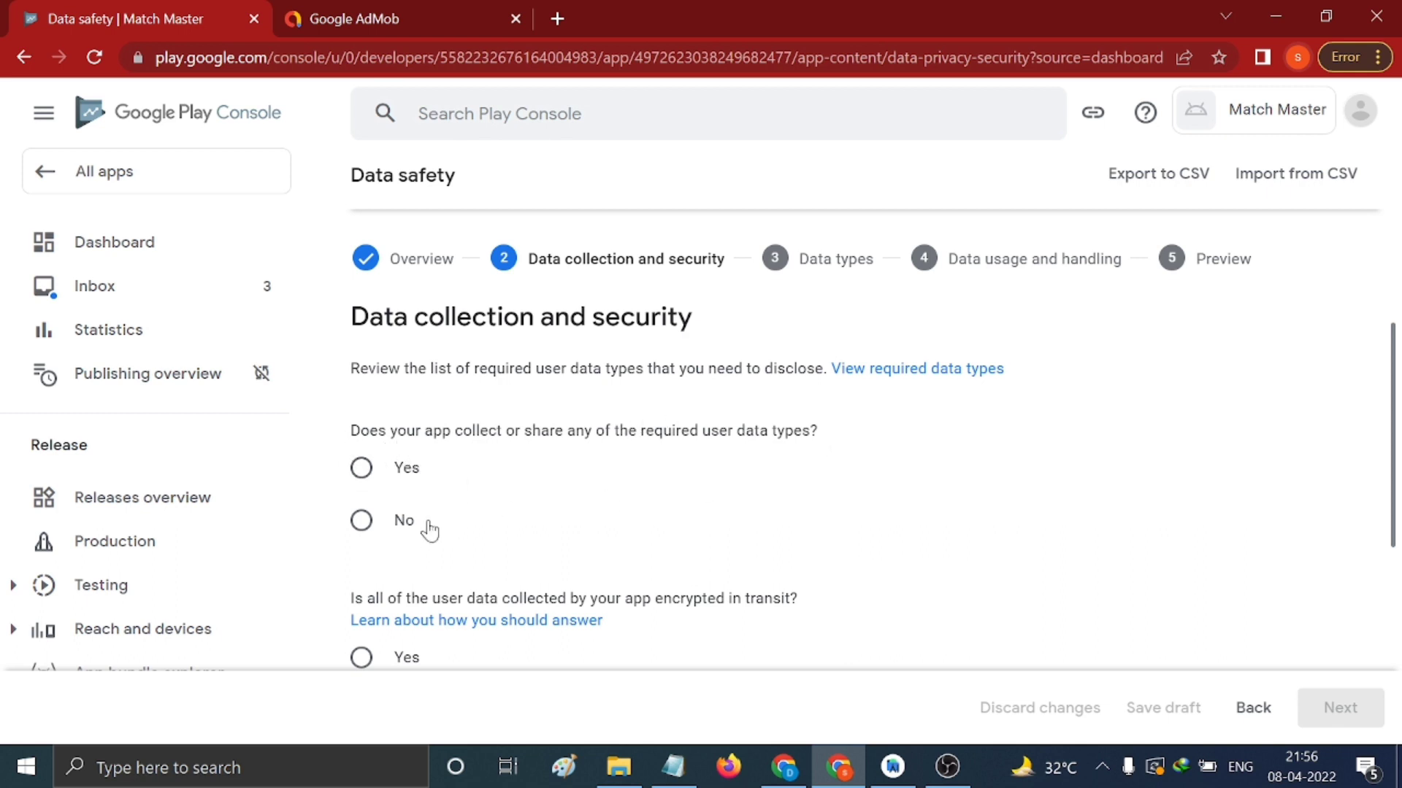
{"action": "left_click", "coordinate": [363, 521]}
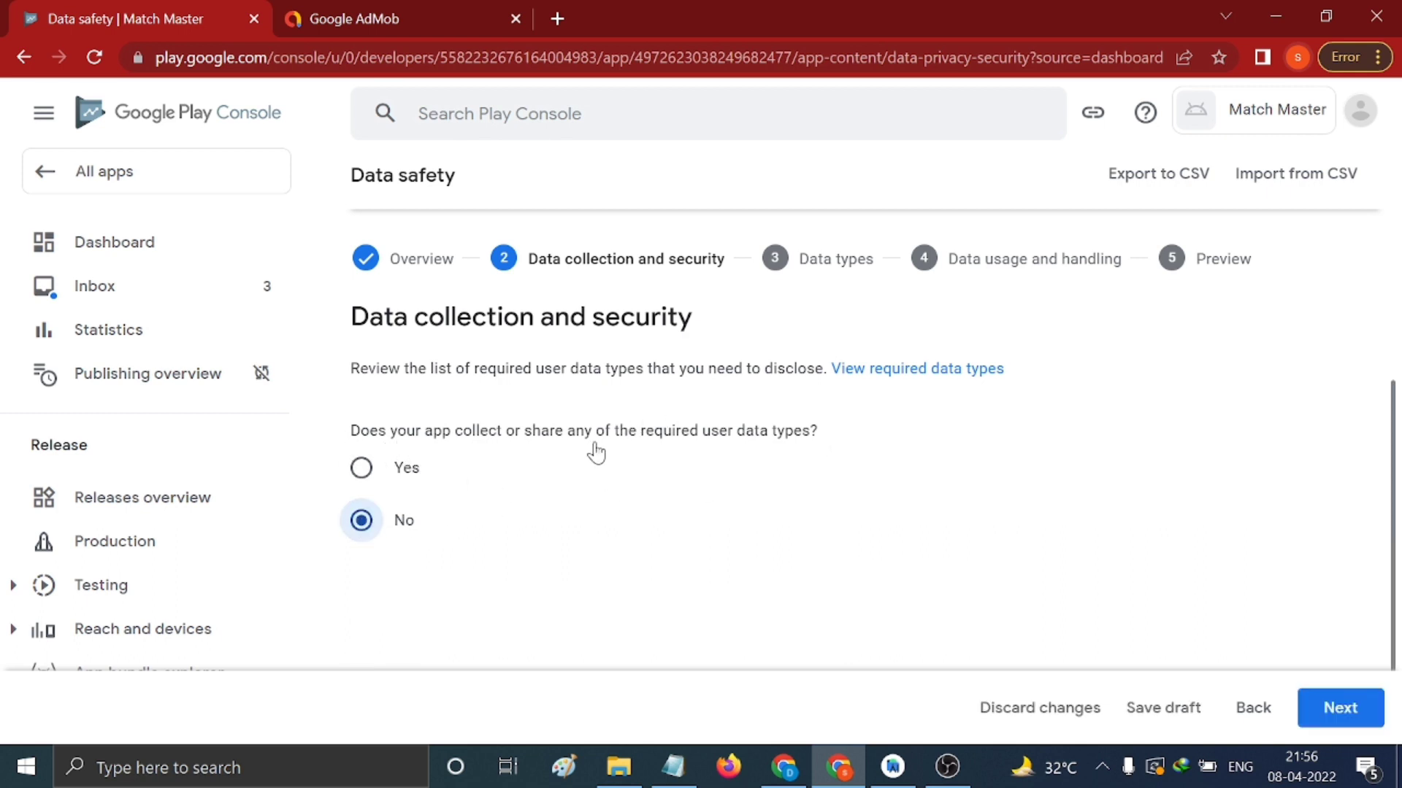
{"action": "scroll", "coordinate": [695, 424], "scroll_direction": "down", "scroll_amount": 2}
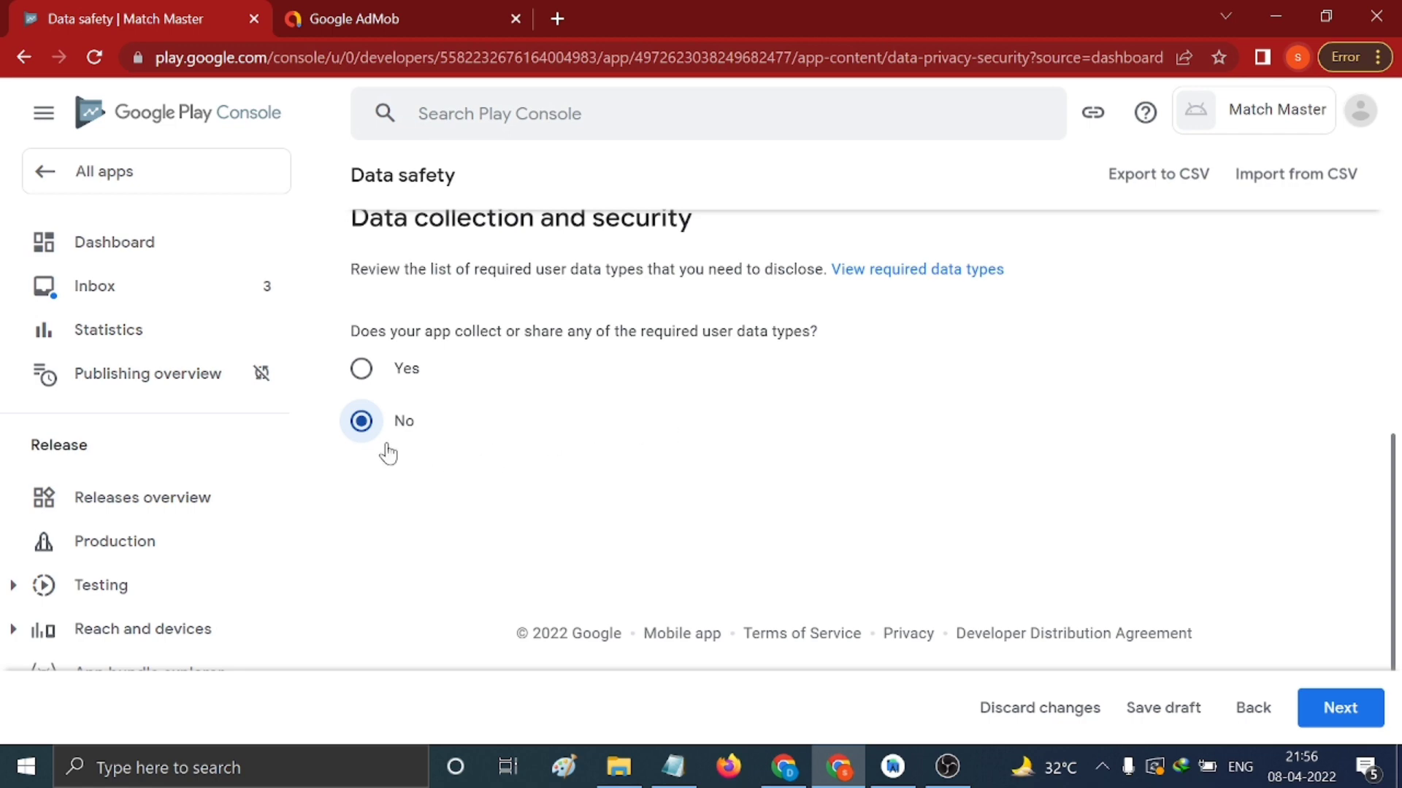
{"action": "left_click", "coordinate": [1341, 708]}
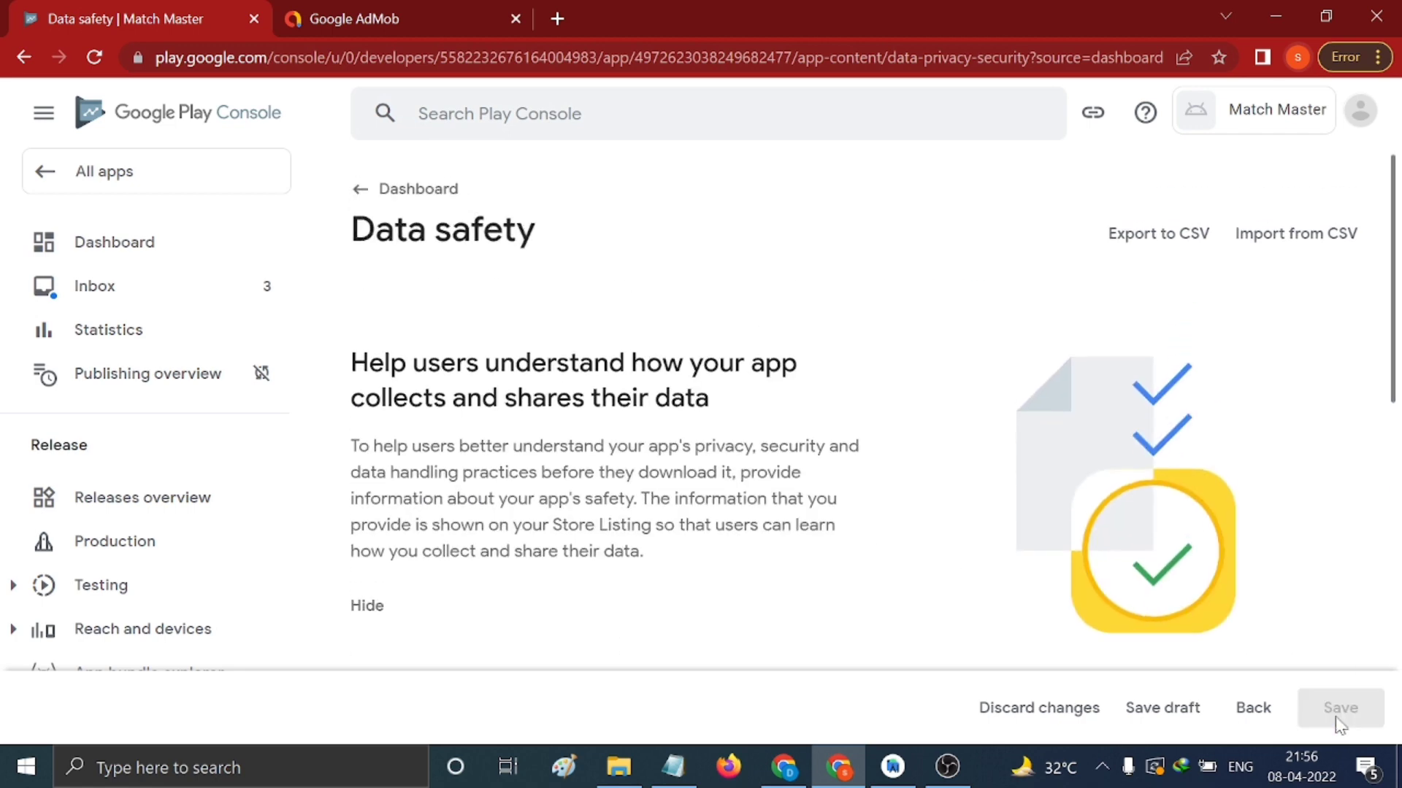
{"action": "scroll", "coordinate": [667, 528], "scroll_direction": "down", "scroll_amount": 5}
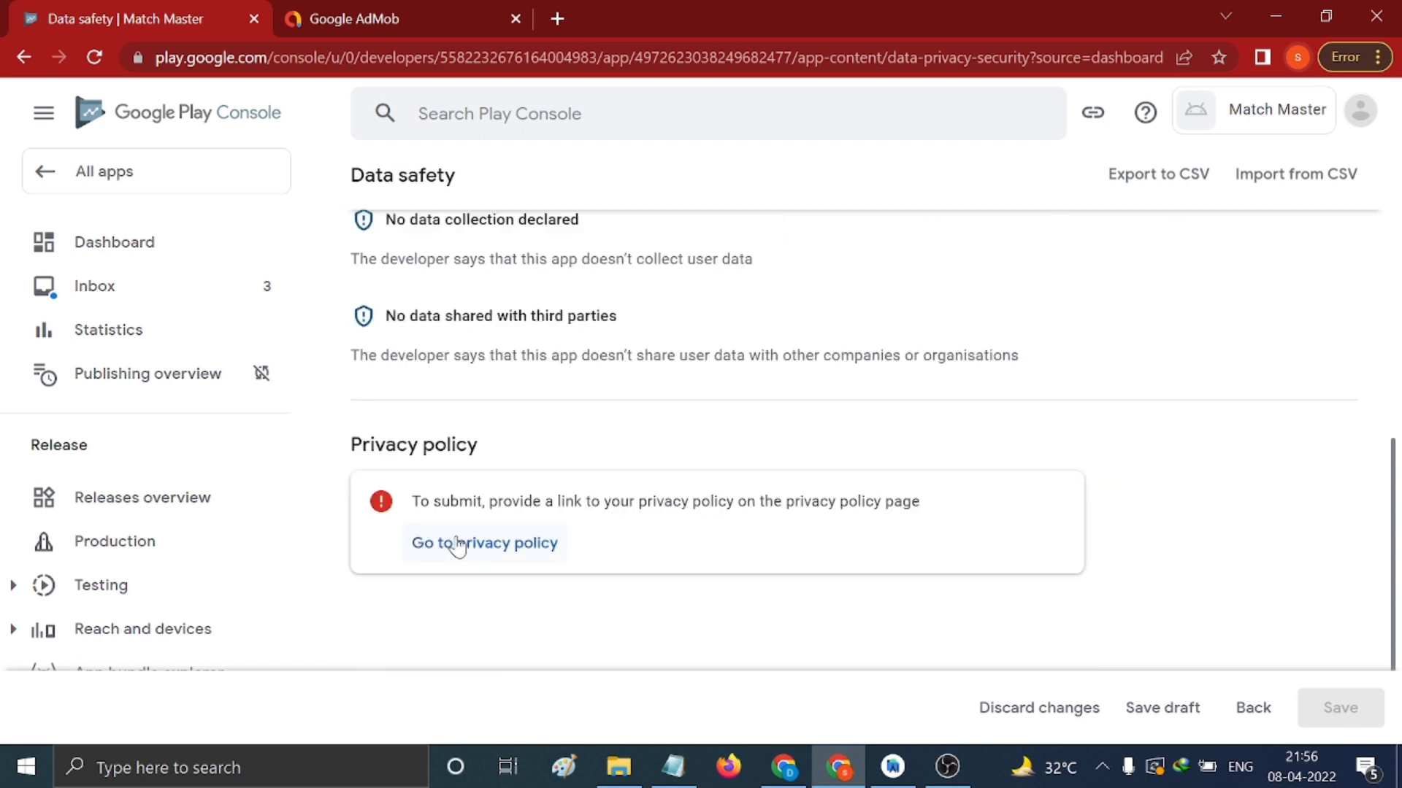
{"action": "left_click", "coordinate": [486, 556]}
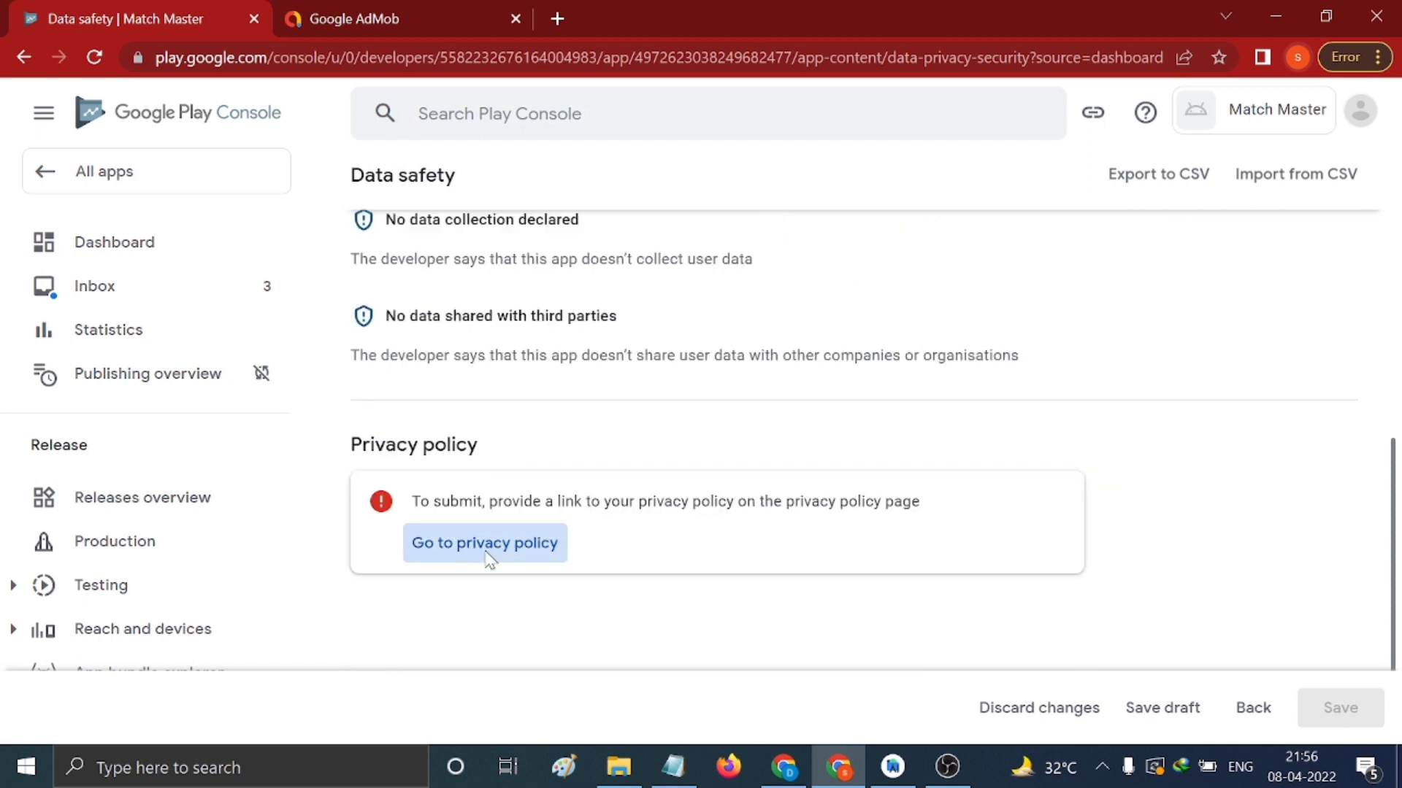
{"action": "left_click", "coordinate": [827, 458]}
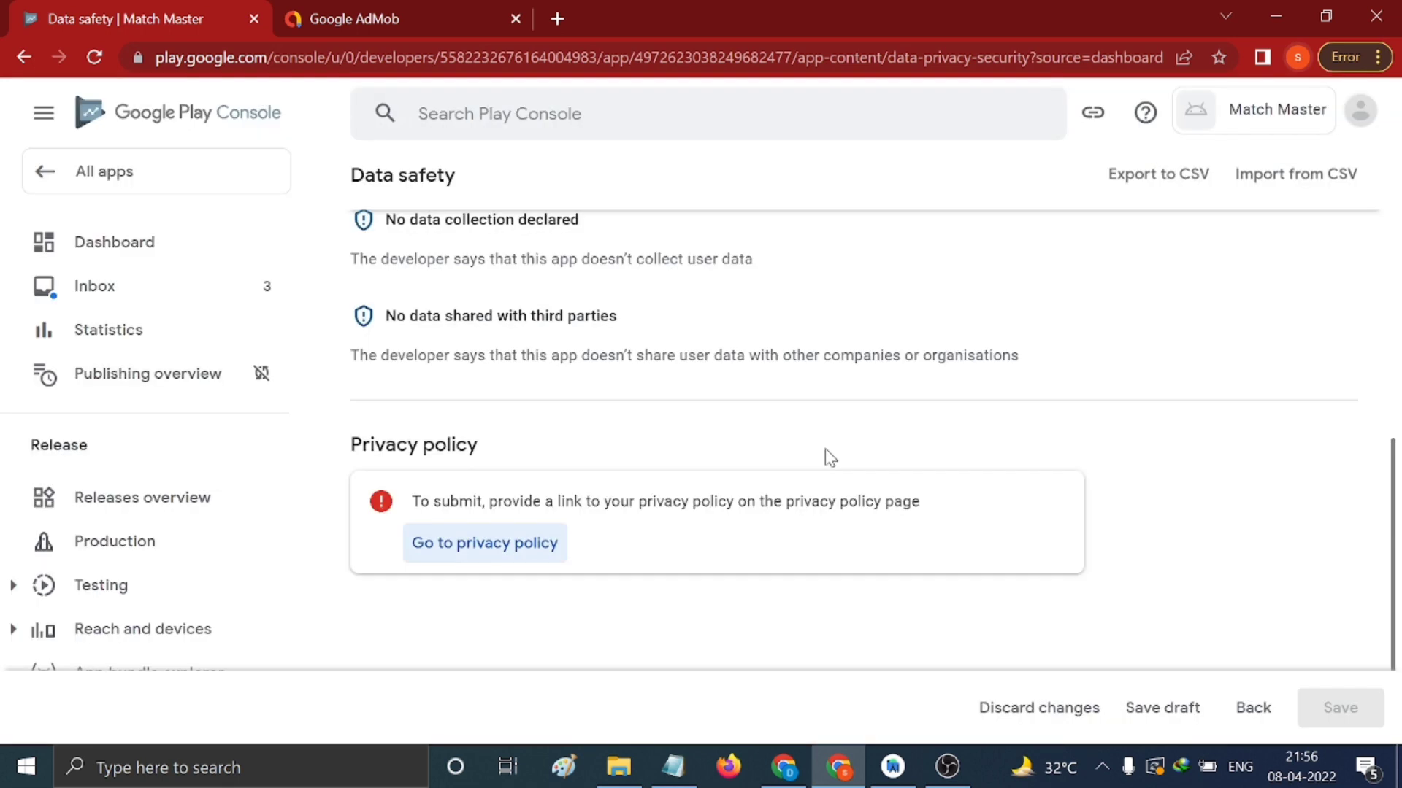
{"action": "left_click", "coordinate": [447, 444]}
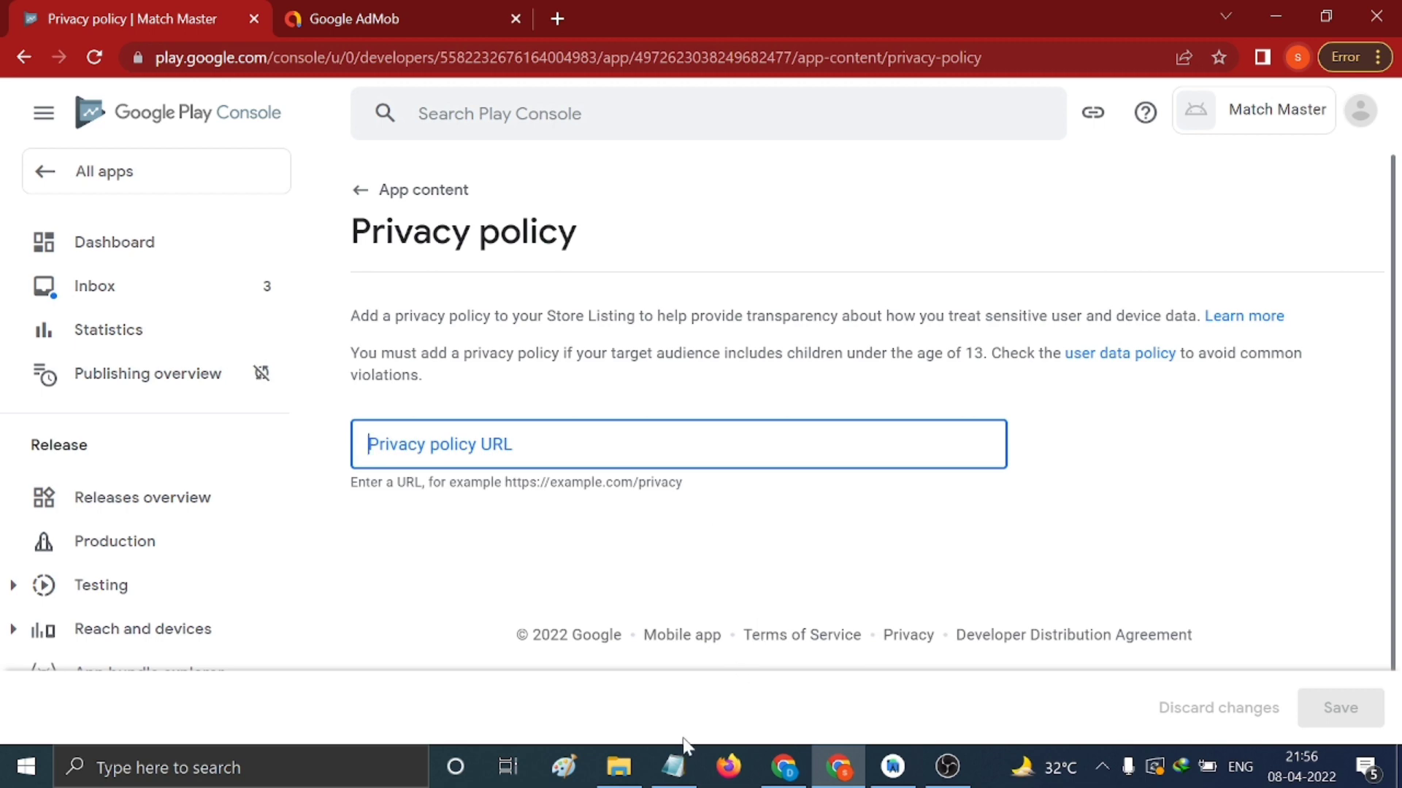
Copy the privacy.html policy URL line from desc.txt and minimize Notepad
{"action": "left_click", "coordinate": [672, 767]}
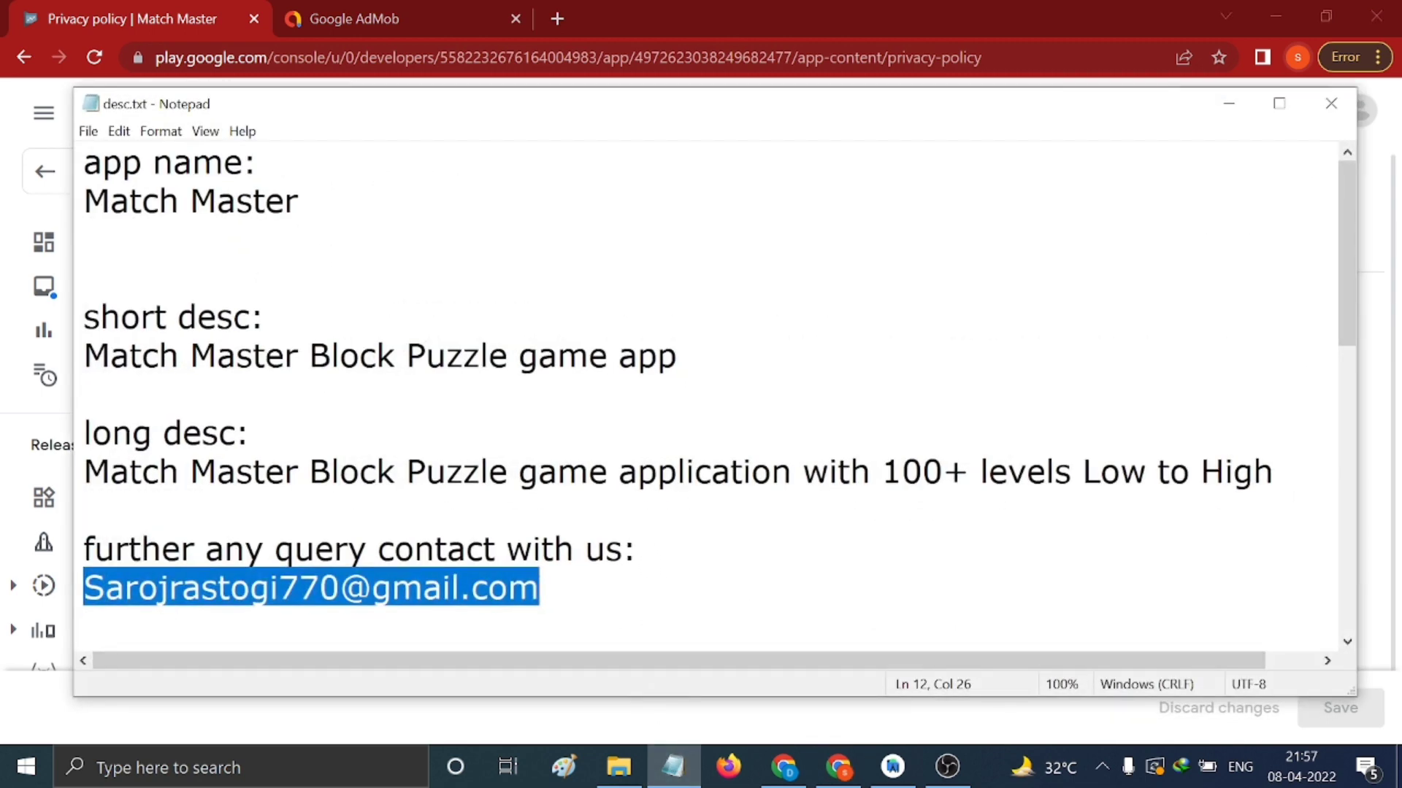
{"action": "scroll", "coordinate": [701, 394], "scroll_direction": "down", "scroll_amount": 3}
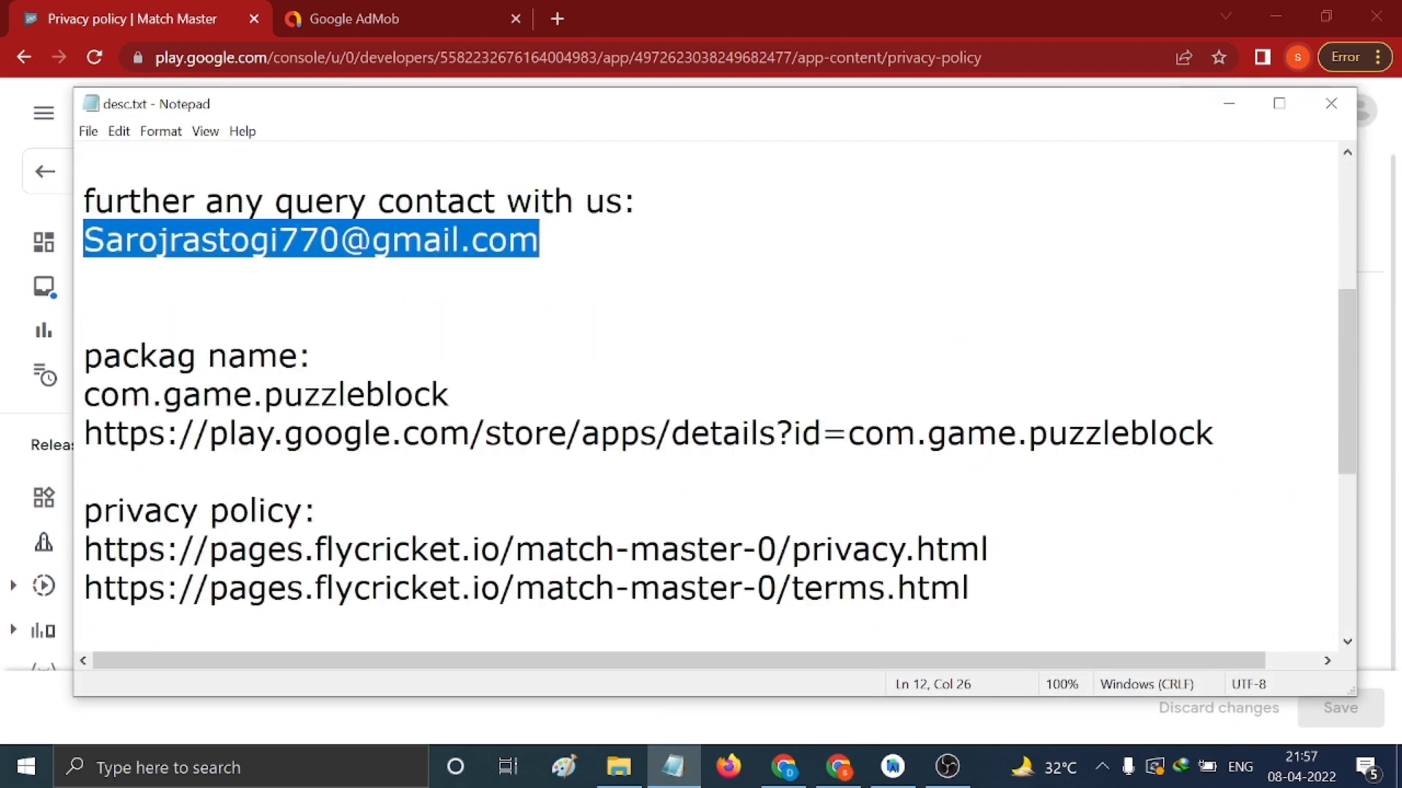
{"action": "left_click_drag", "start_coordinate": [84, 549], "coordinate": [988, 549]}
{"action": "key", "text": "ctrl+c"}
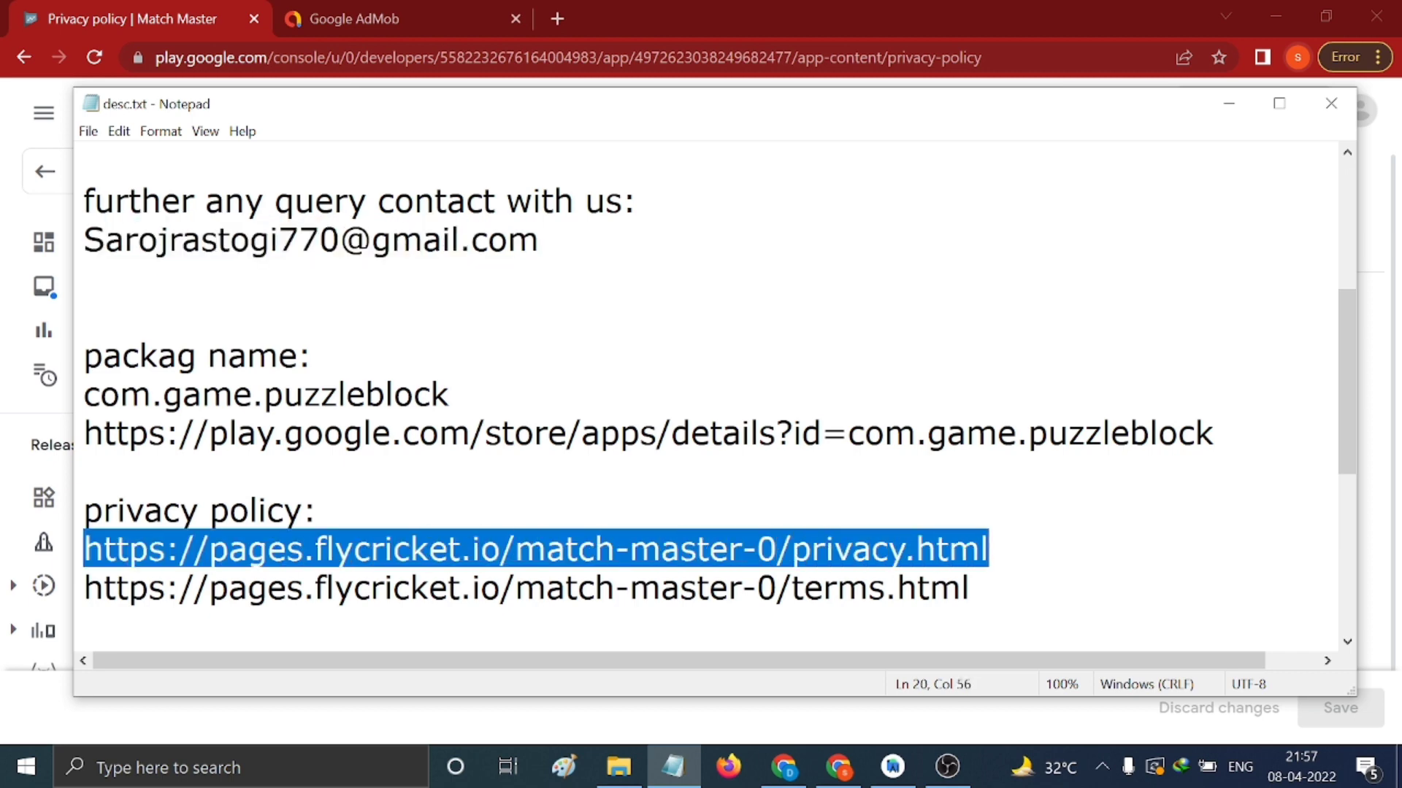
{"action": "scroll", "coordinate": [701, 395], "scroll_direction": "up", "scroll_amount": 3}
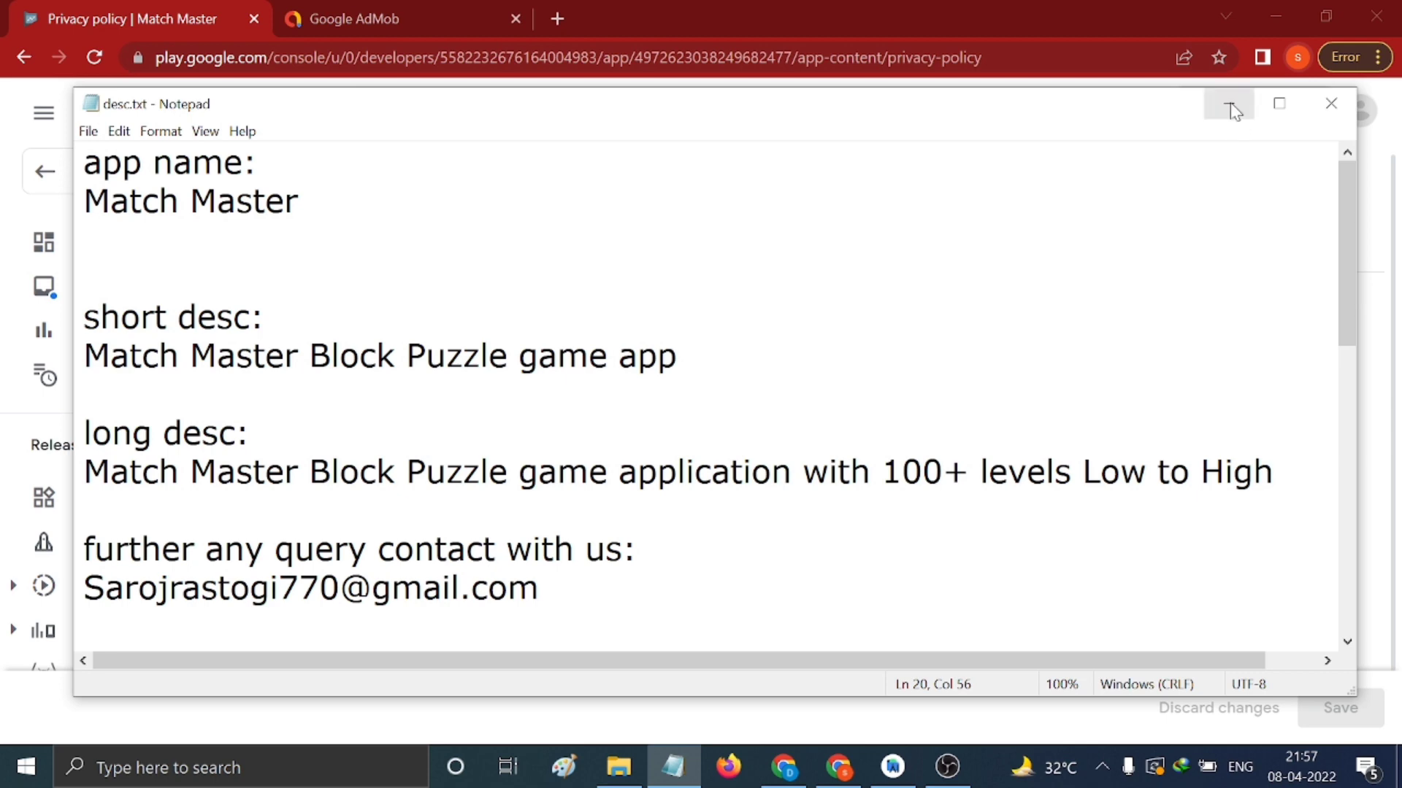
{"action": "left_click", "coordinate": [1229, 105]}
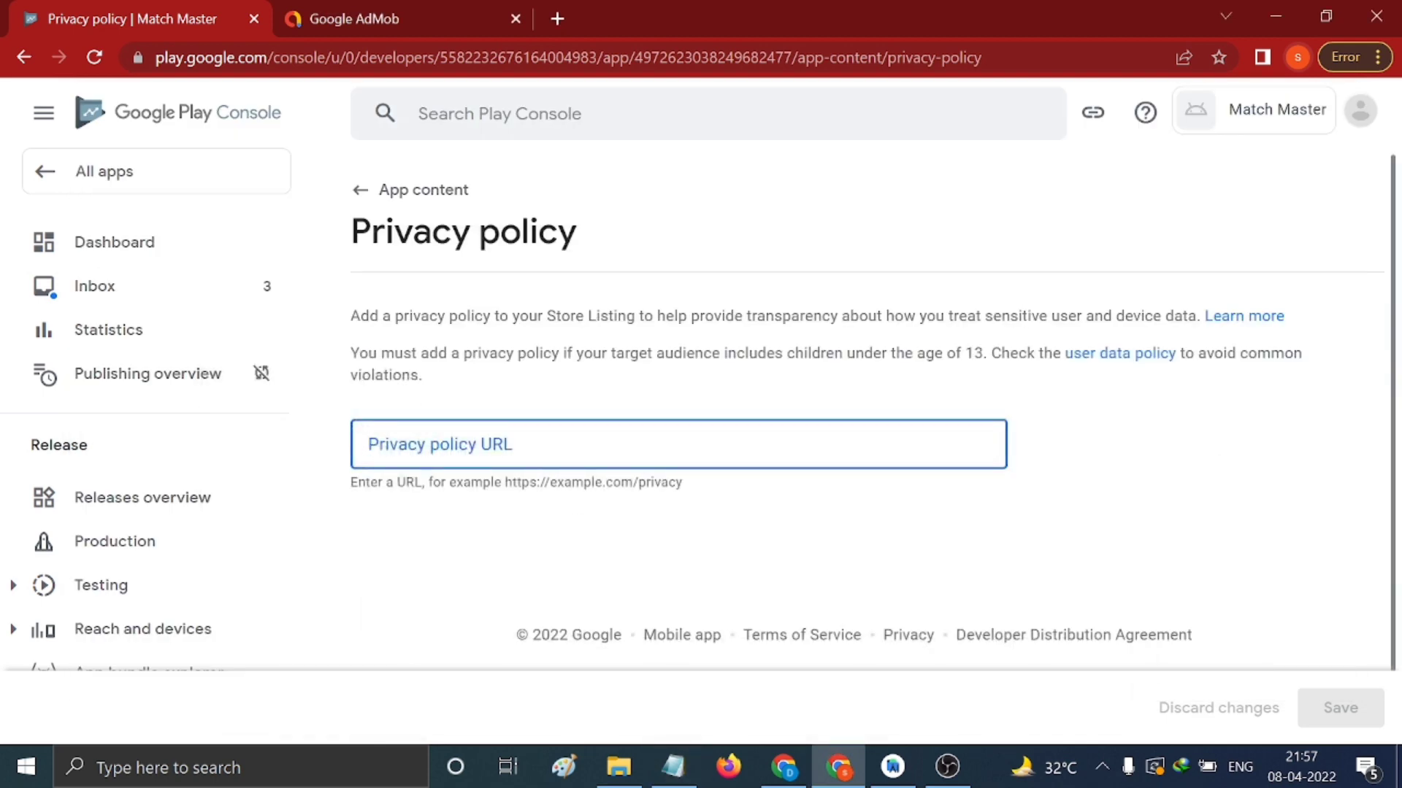
Paste and save the flycricket privacy policy URL
{"action": "key", "text": "ctrl+v"}
{"action": "left_click", "coordinate": [1320, 707]}
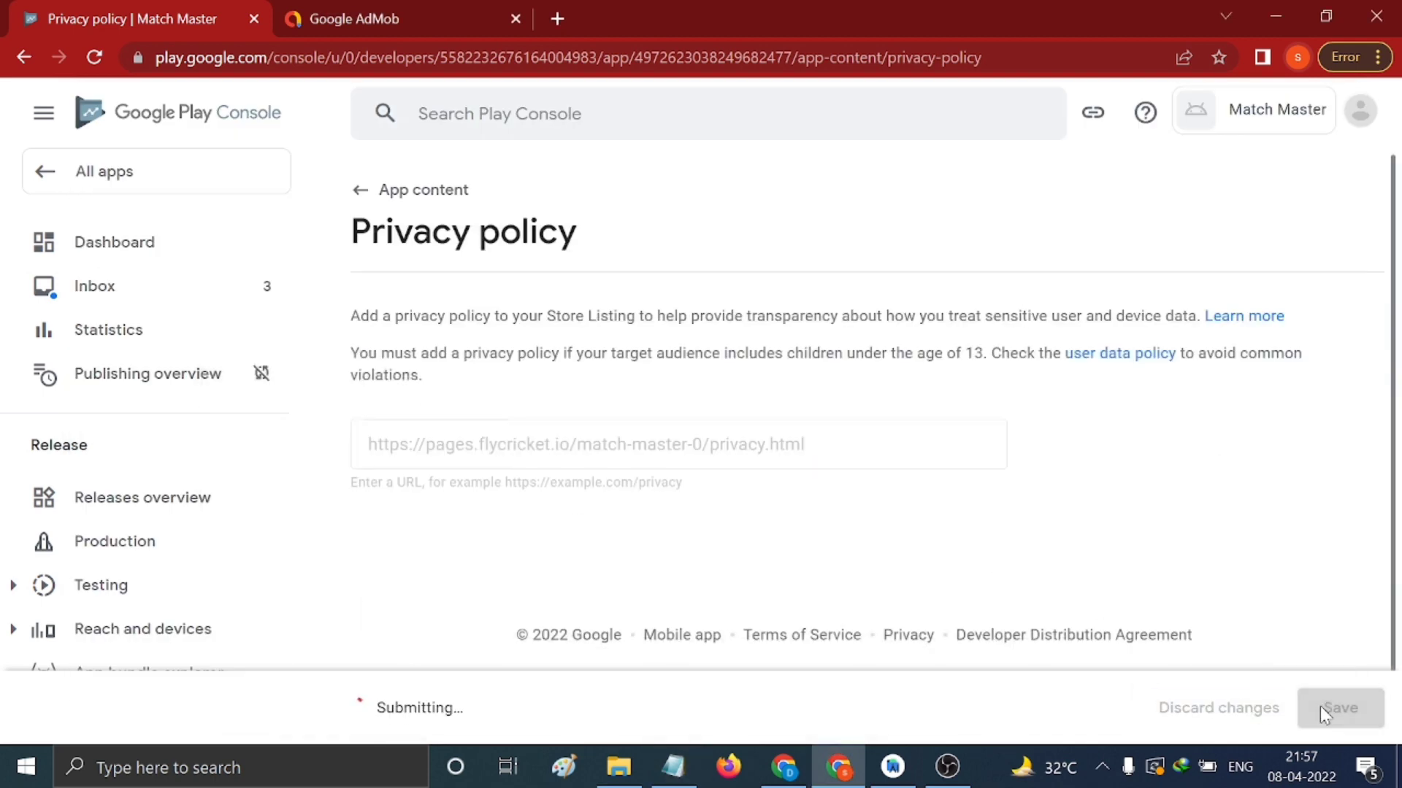
{"action": "left_click", "coordinate": [356, 191]}
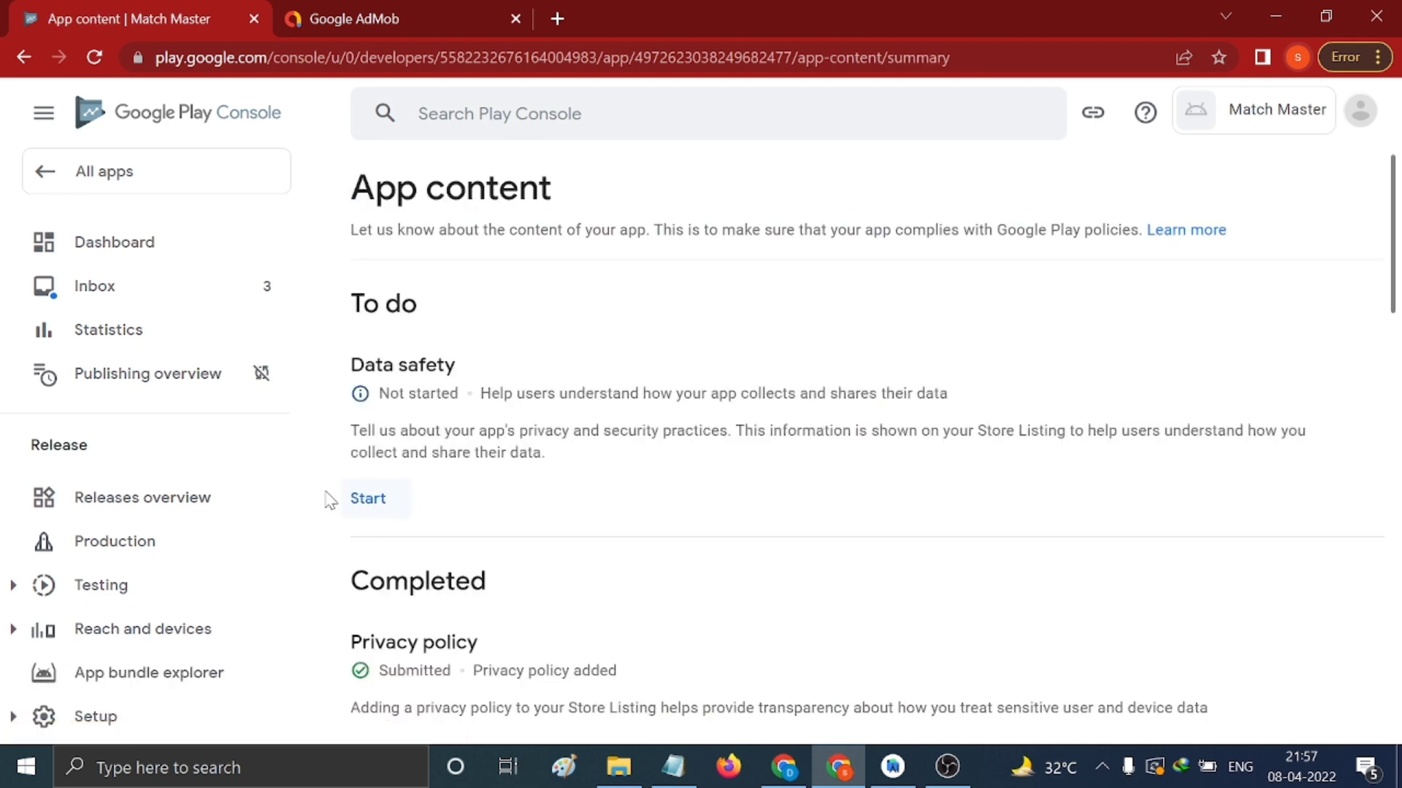
Redo the Data safety form declaring no data collected and save it
{"action": "left_click", "coordinate": [373, 504]}
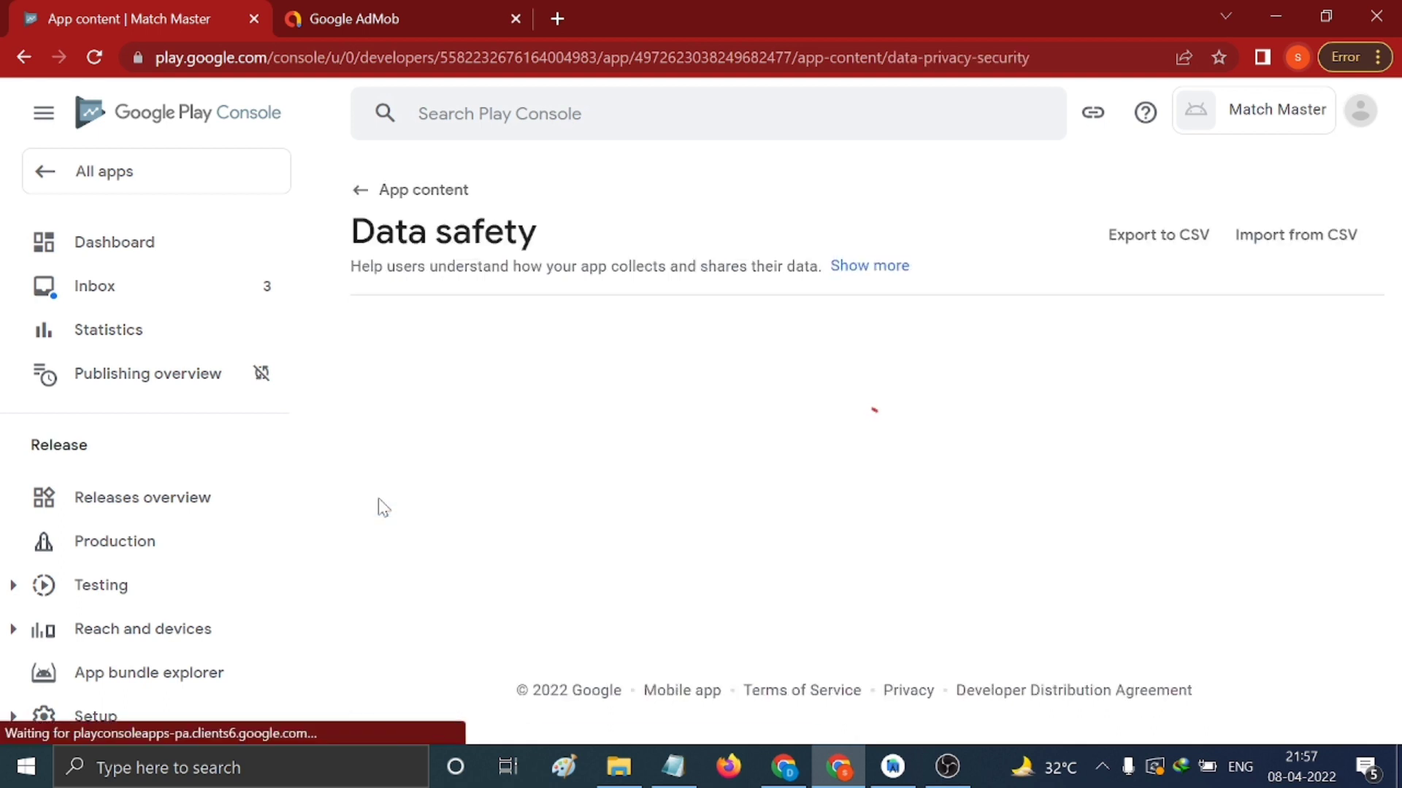
{"action": "left_click", "coordinate": [1341, 707]}
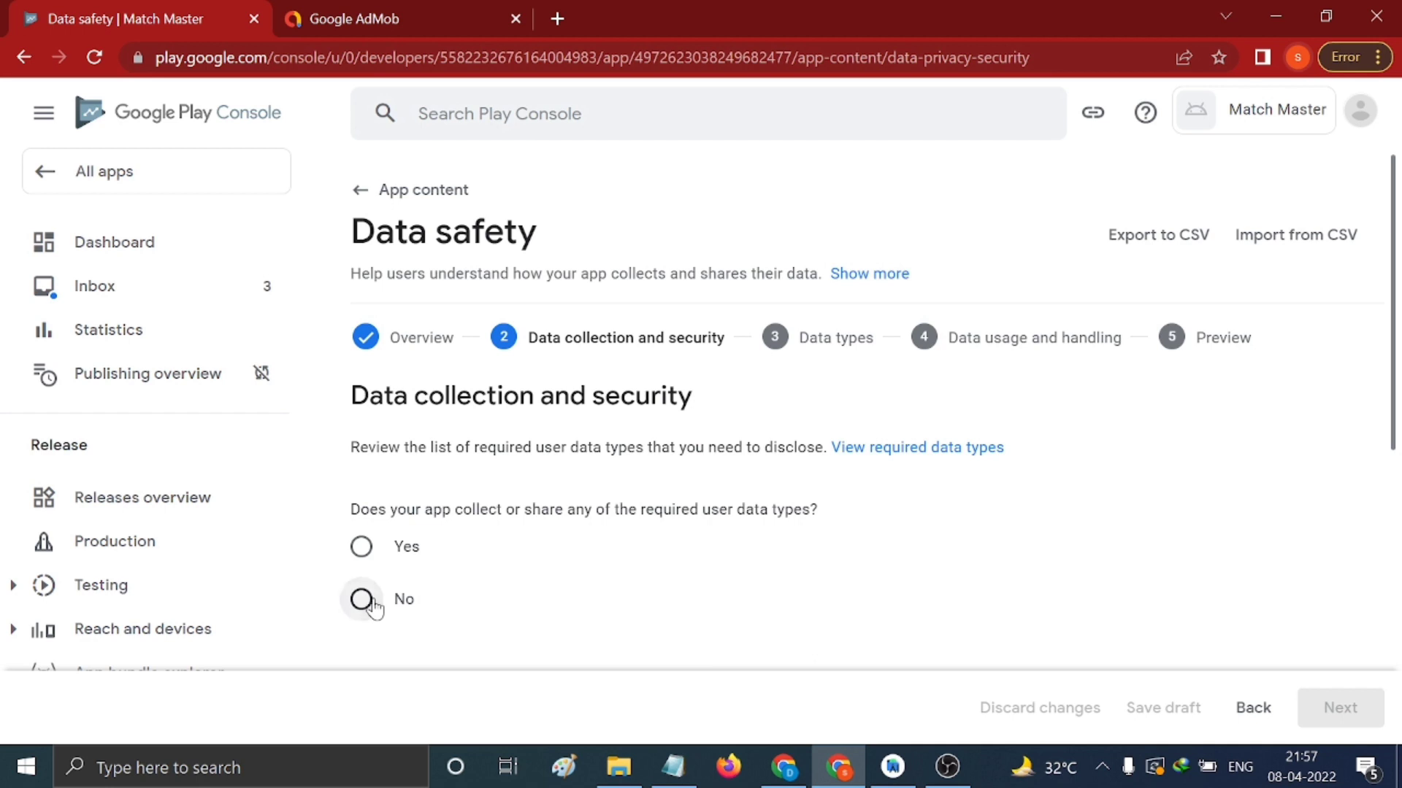
{"action": "left_click", "coordinate": [362, 599]}
{"action": "scroll", "coordinate": [519, 600], "scroll_direction": "down", "scroll_amount": 2}
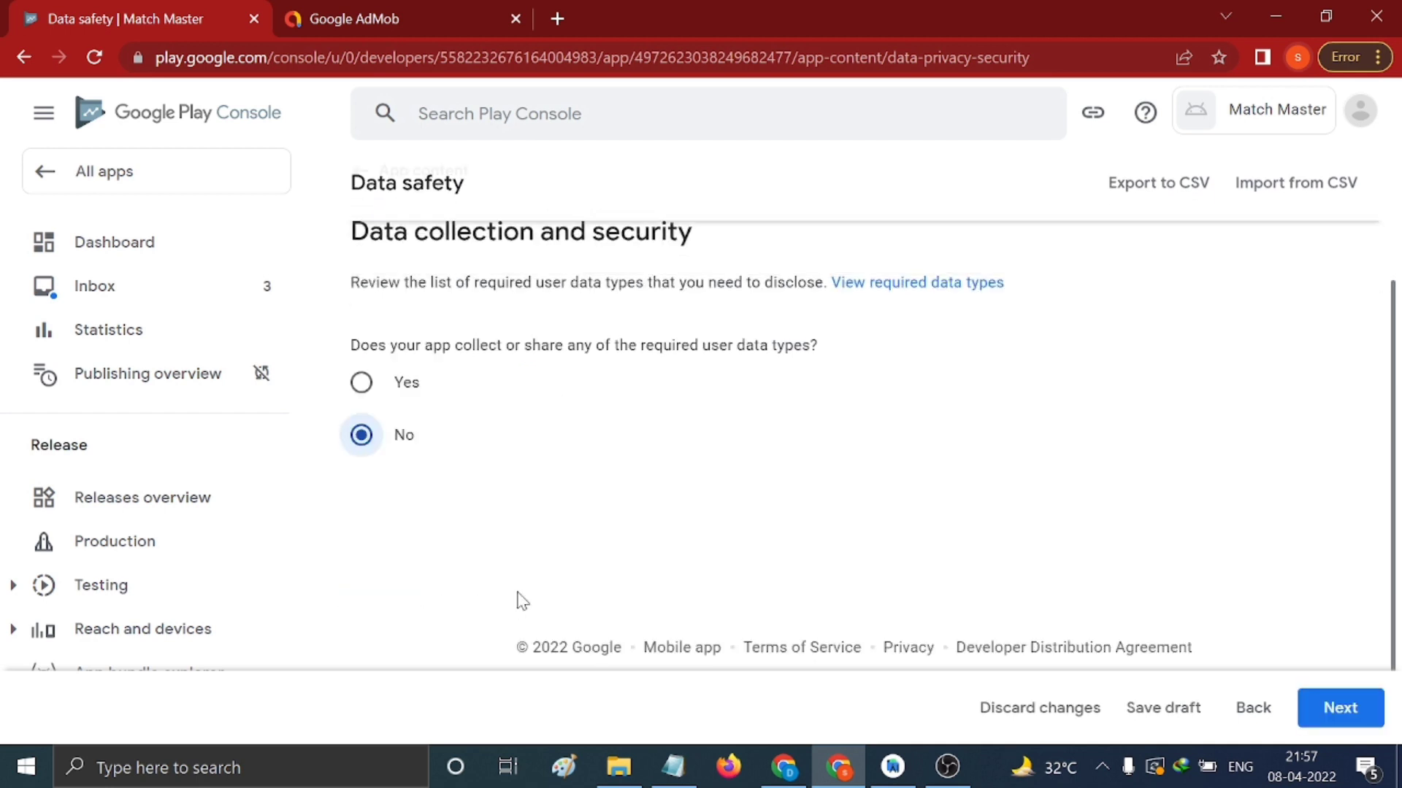
{"action": "left_click", "coordinate": [1327, 707]}
{"action": "left_click", "coordinate": [1330, 706]}
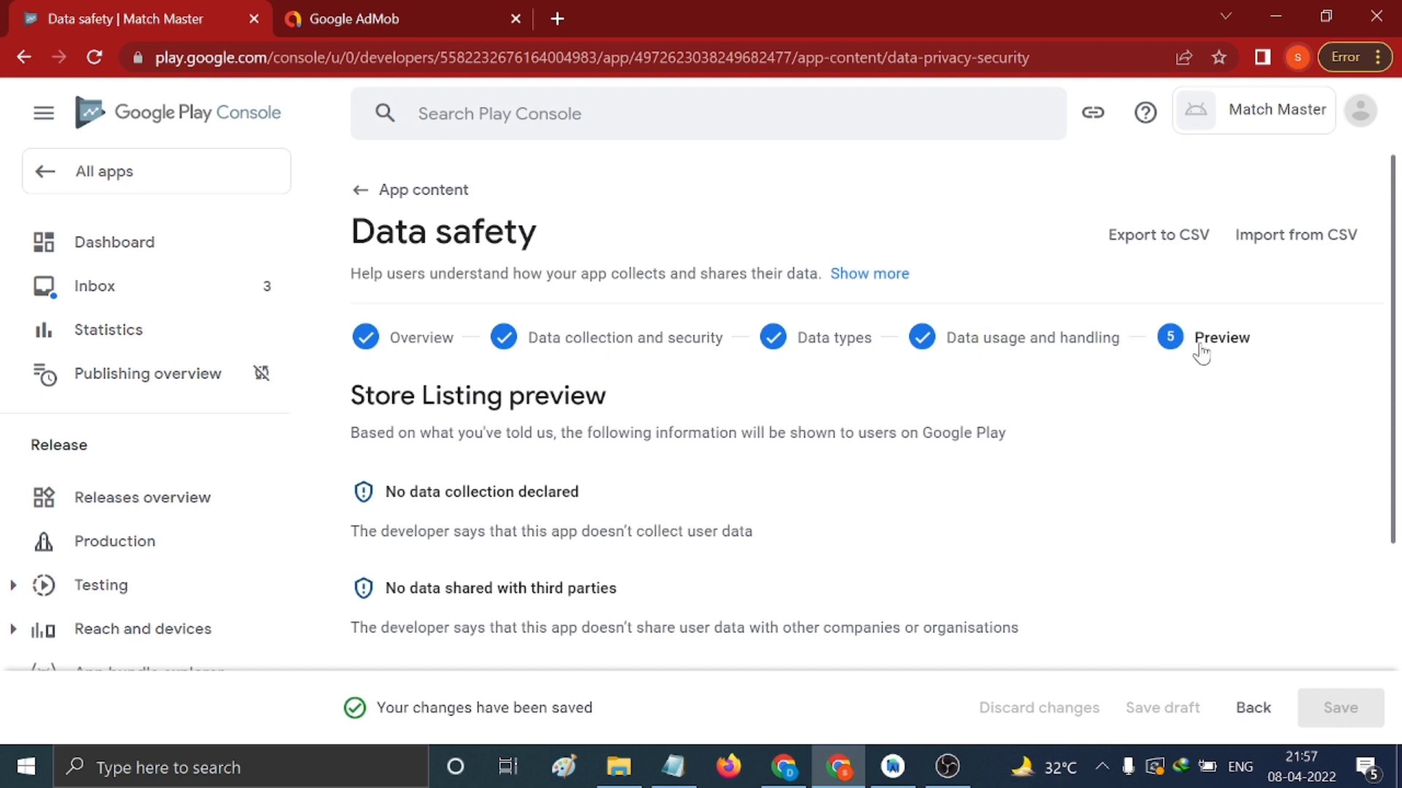
{"action": "scroll", "coordinate": [1144, 489], "scroll_direction": "down", "scroll_amount": 4}
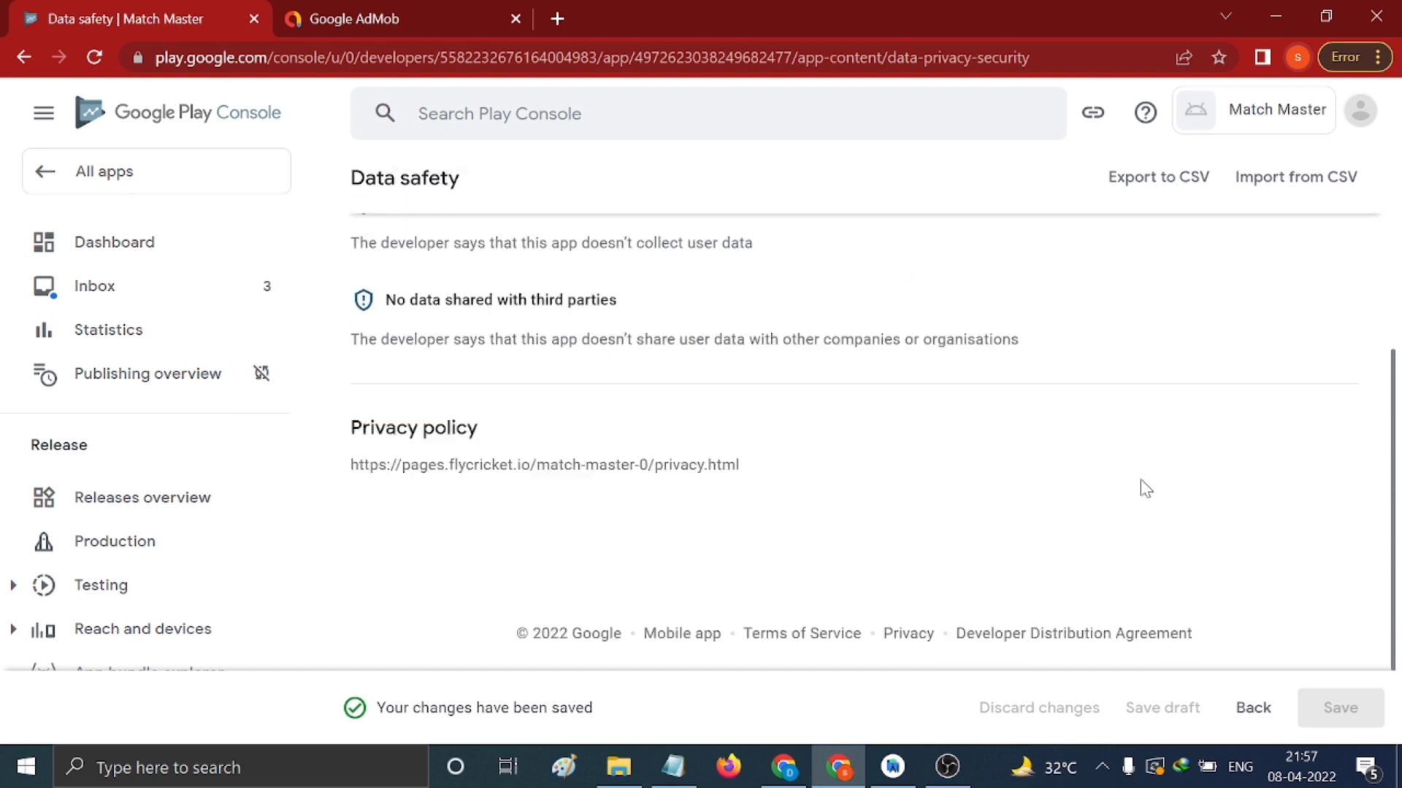
{"action": "scroll", "coordinate": [1144, 488], "scroll_direction": "up", "scroll_amount": 4}
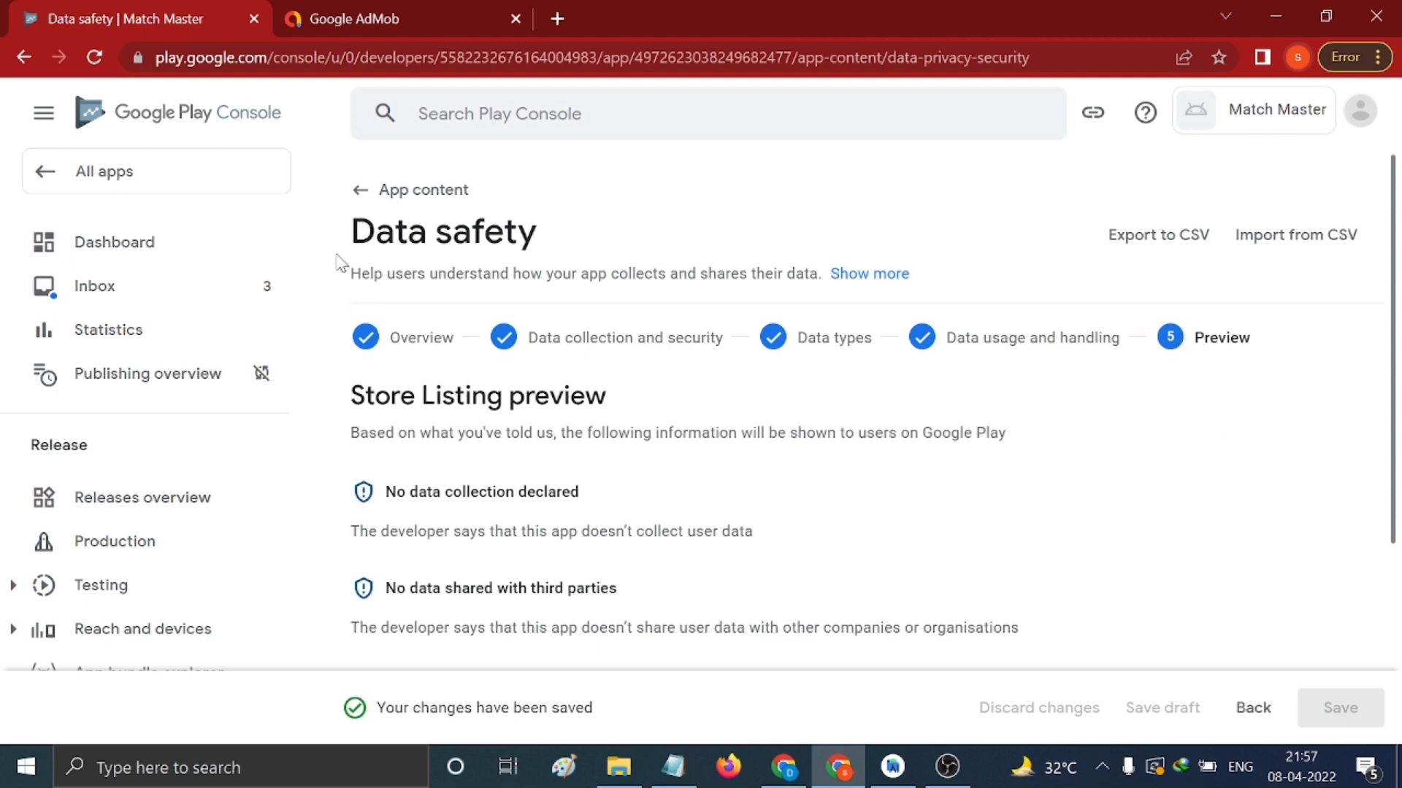
Return to the Match Master dashboard and scroll to the 'Manage how your app is organised and presented' checklist
{"action": "left_click", "coordinate": [362, 190]}
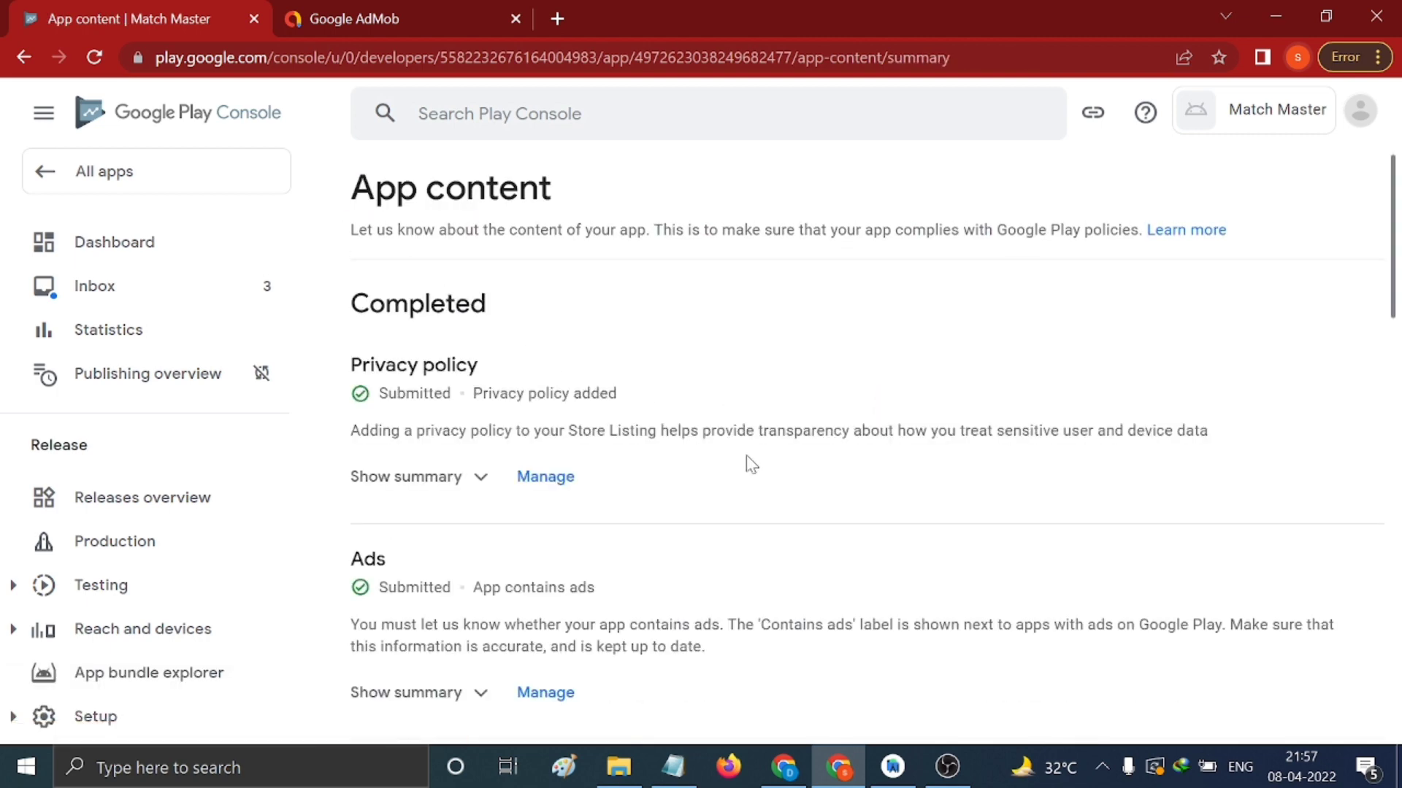
{"action": "scroll", "coordinate": [783, 459], "scroll_direction": "down", "scroll_amount": 15}
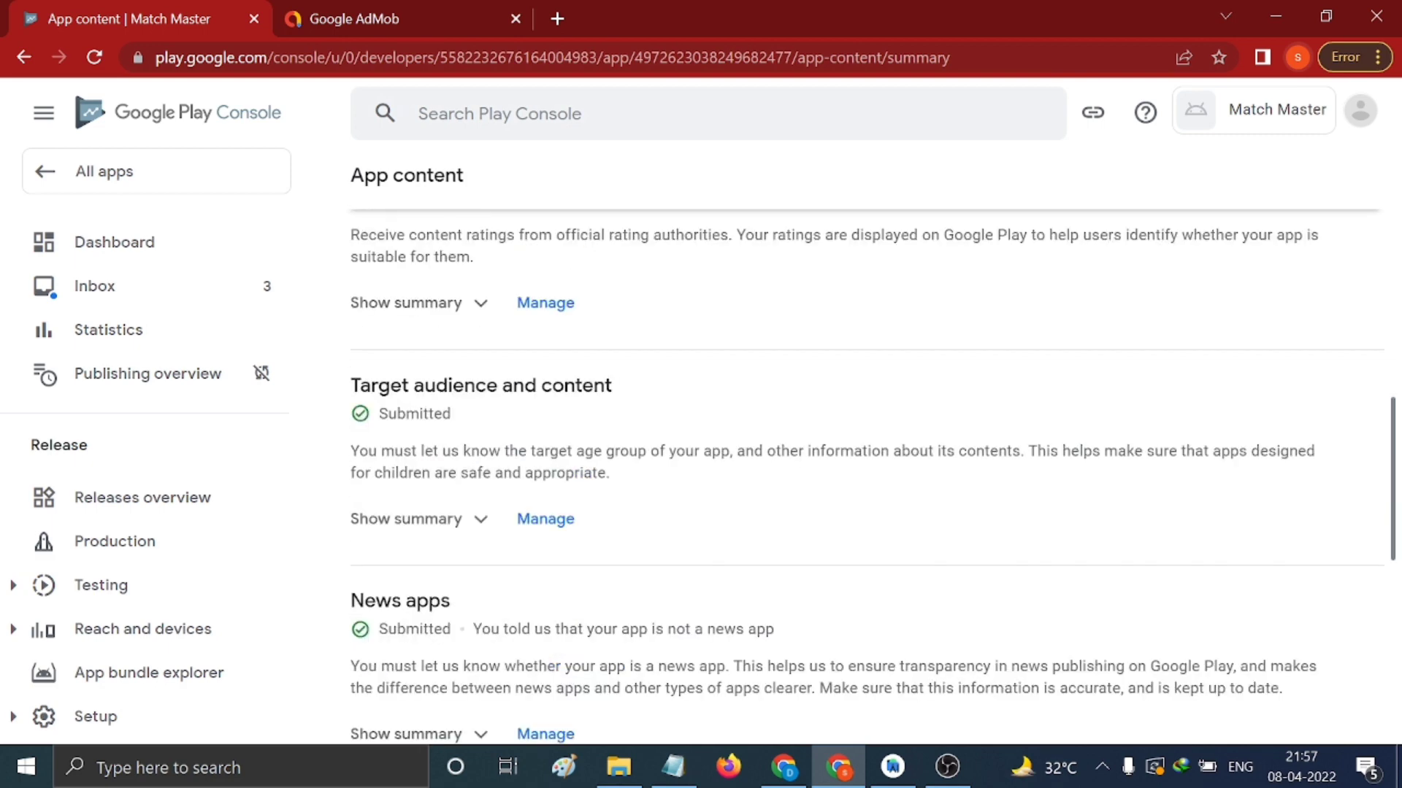
{"action": "scroll", "coordinate": [782, 459], "scroll_direction": "down", "scroll_amount": 2}
{"action": "scroll", "coordinate": [782, 458], "scroll_direction": "up", "scroll_amount": 15}
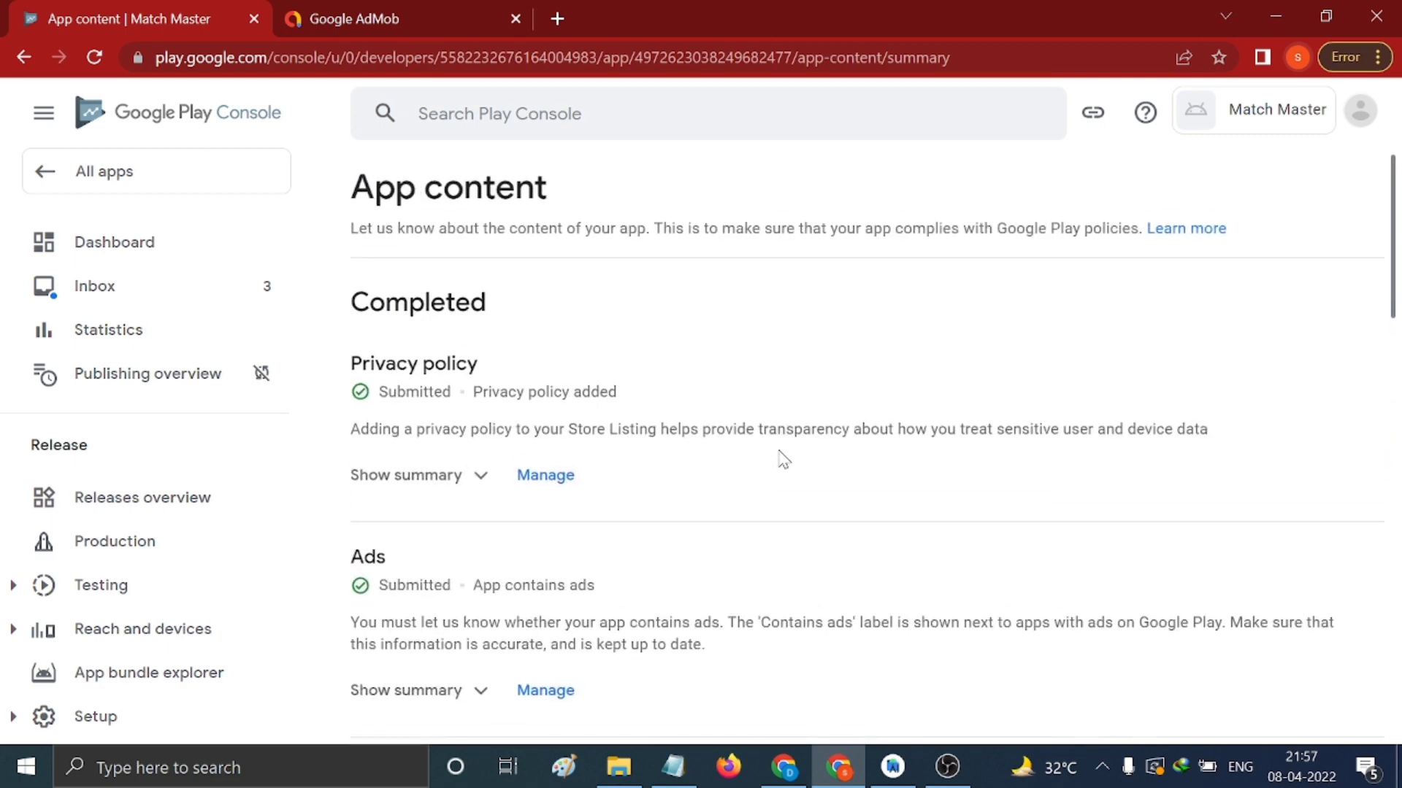
{"action": "left_click", "coordinate": [134, 254]}
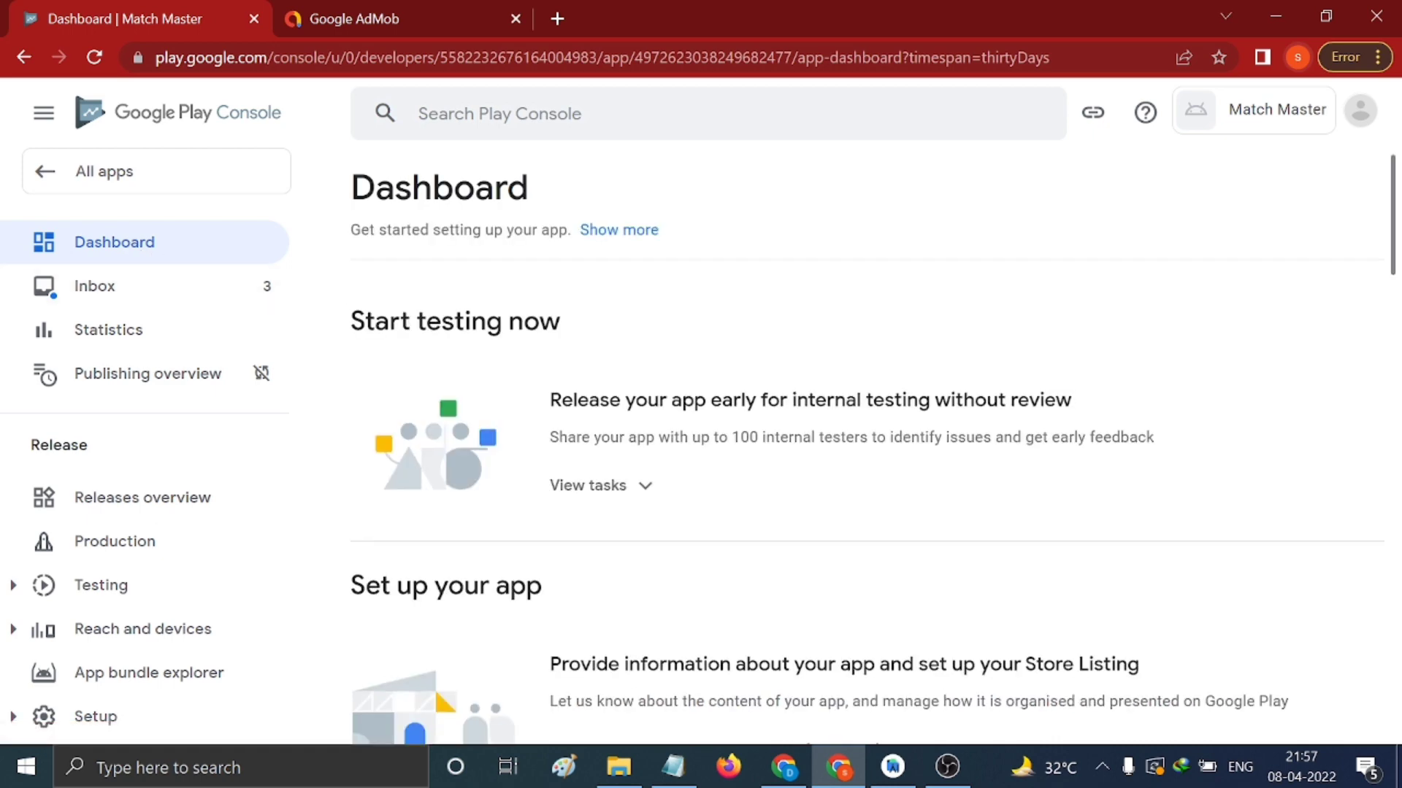
{"action": "scroll", "coordinate": [542, 354], "scroll_direction": "down", "scroll_amount": 4}
{"action": "scroll", "coordinate": [664, 357], "scroll_direction": "down", "scroll_amount": 6}
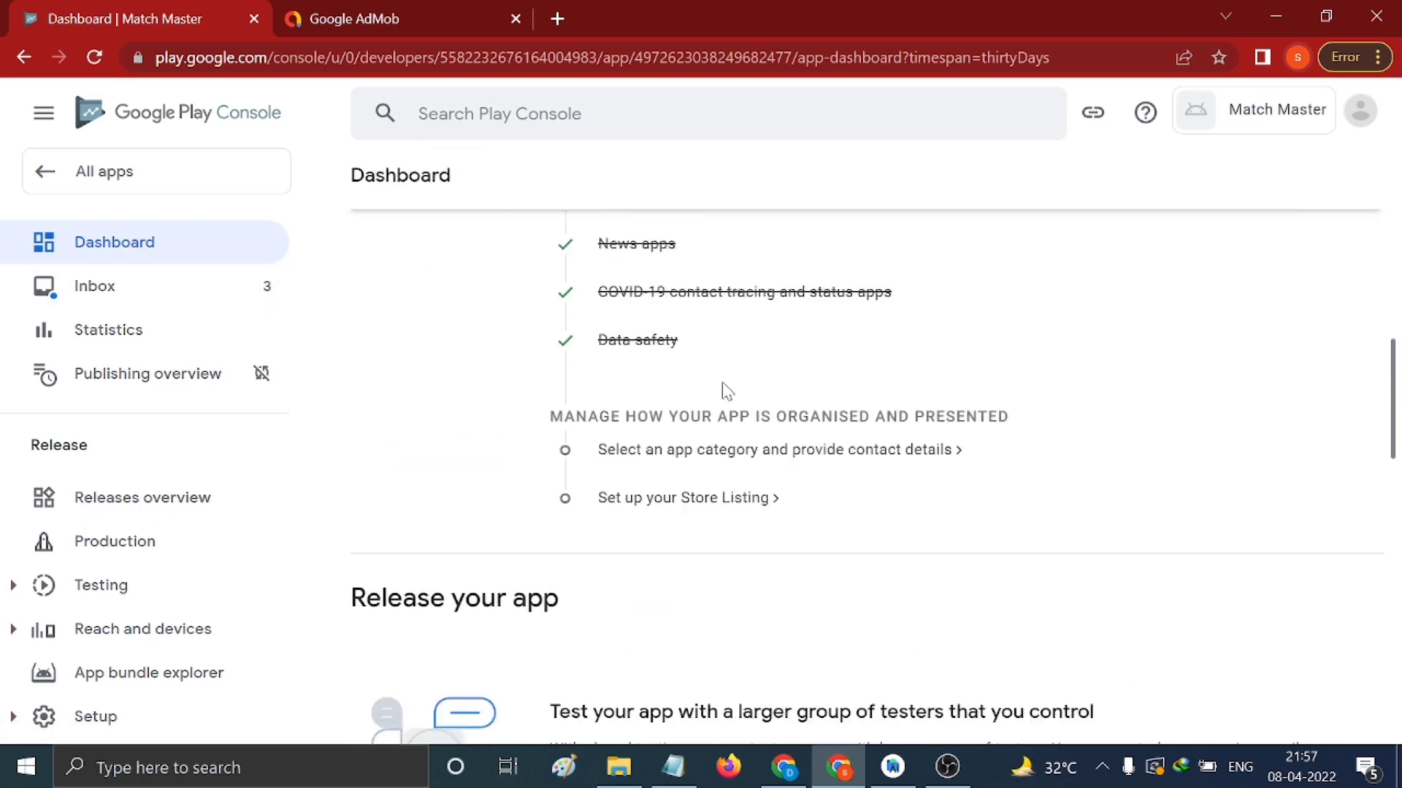
Set Match Master's app category to Game > Puzzle in store settings
{"action": "left_click", "coordinate": [650, 453]}
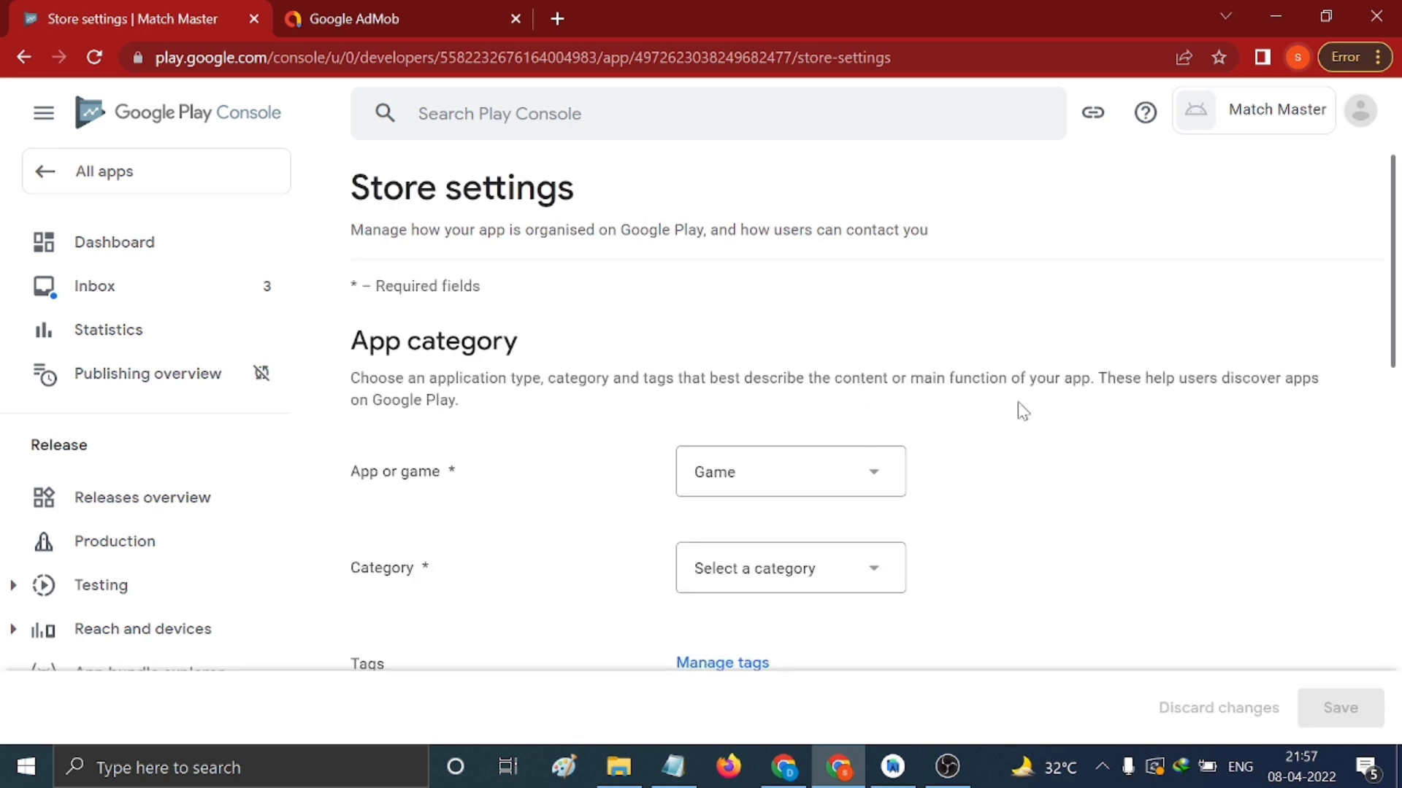
{"action": "scroll", "coordinate": [1017, 403], "scroll_direction": "down", "scroll_amount": 2}
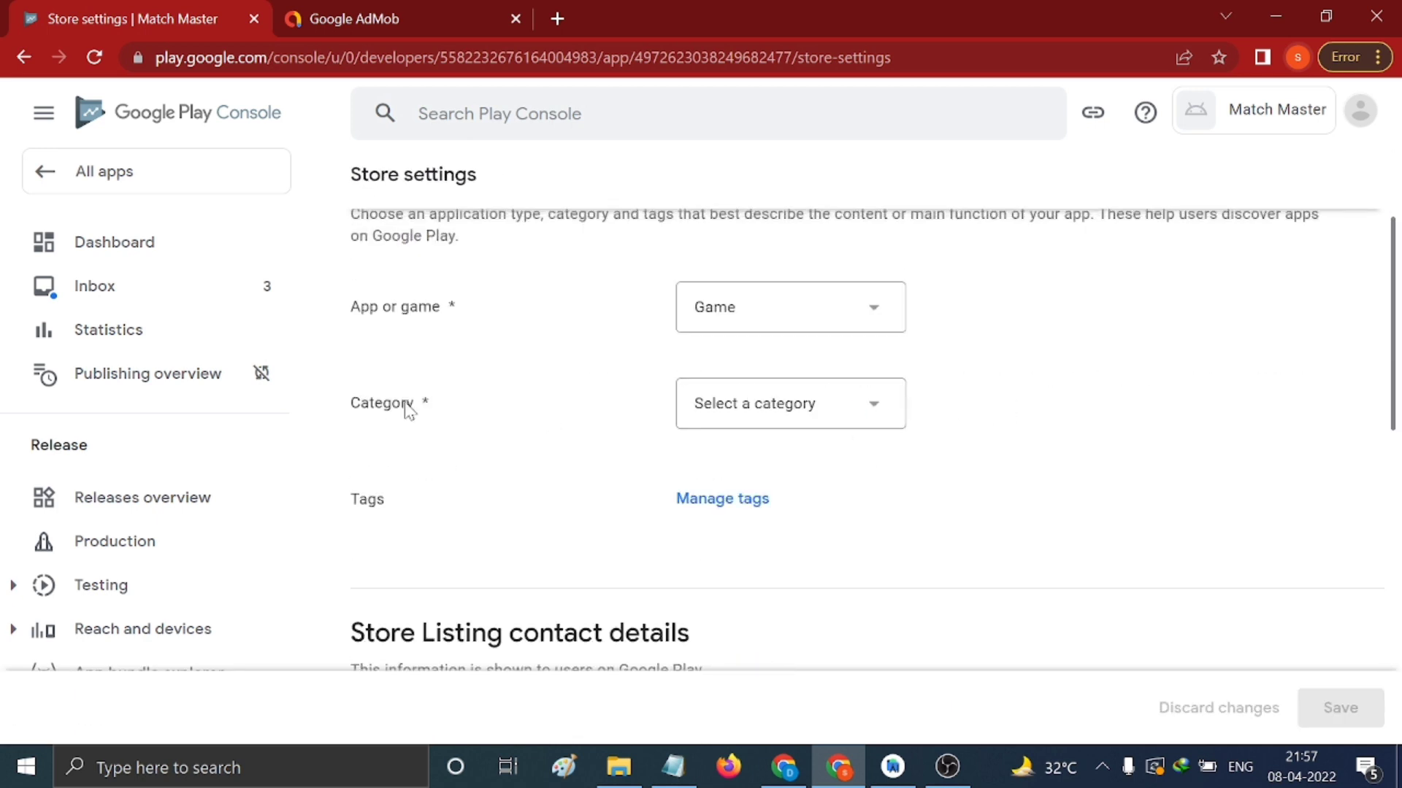
{"action": "left_click", "coordinate": [773, 410]}
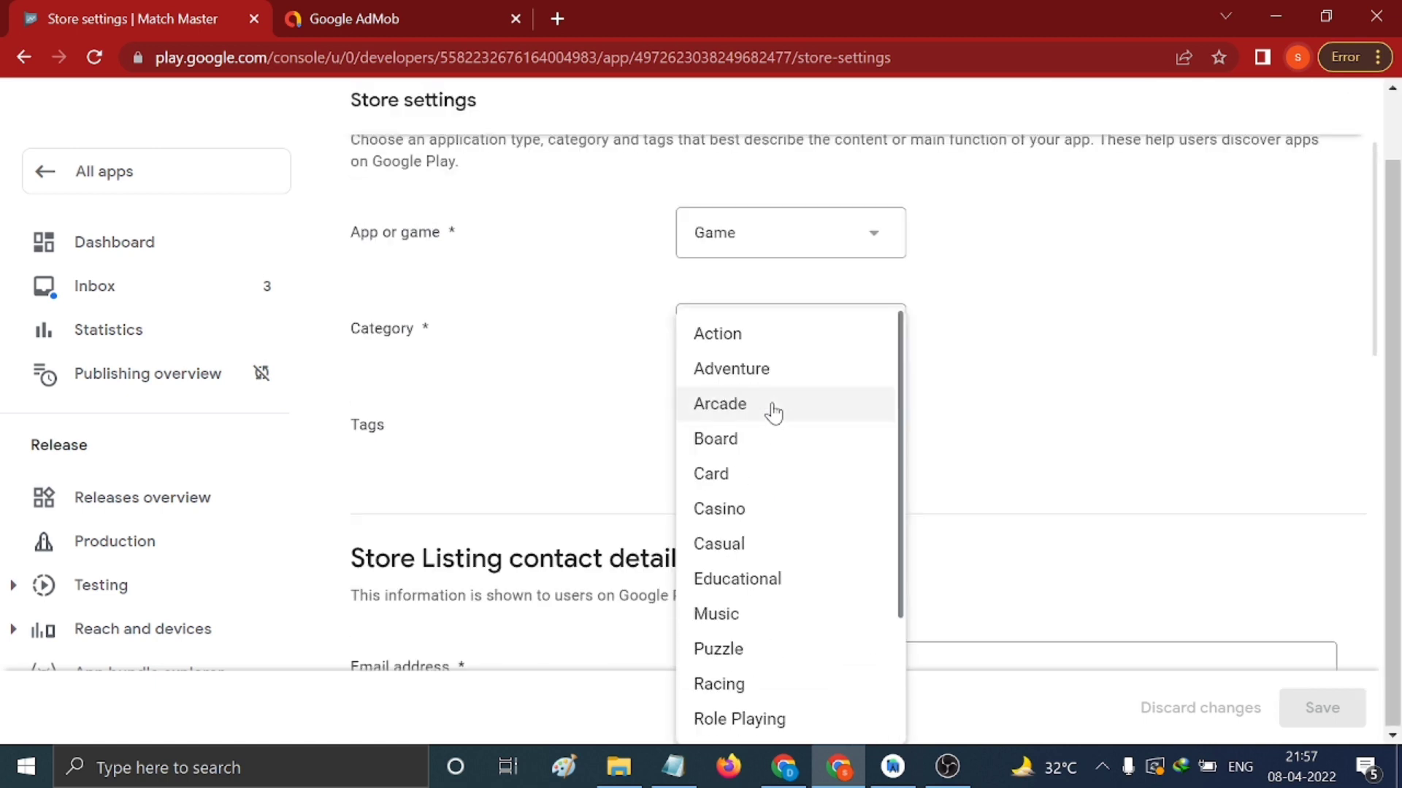
{"action": "scroll", "coordinate": [769, 538], "scroll_direction": "down", "scroll_amount": 1}
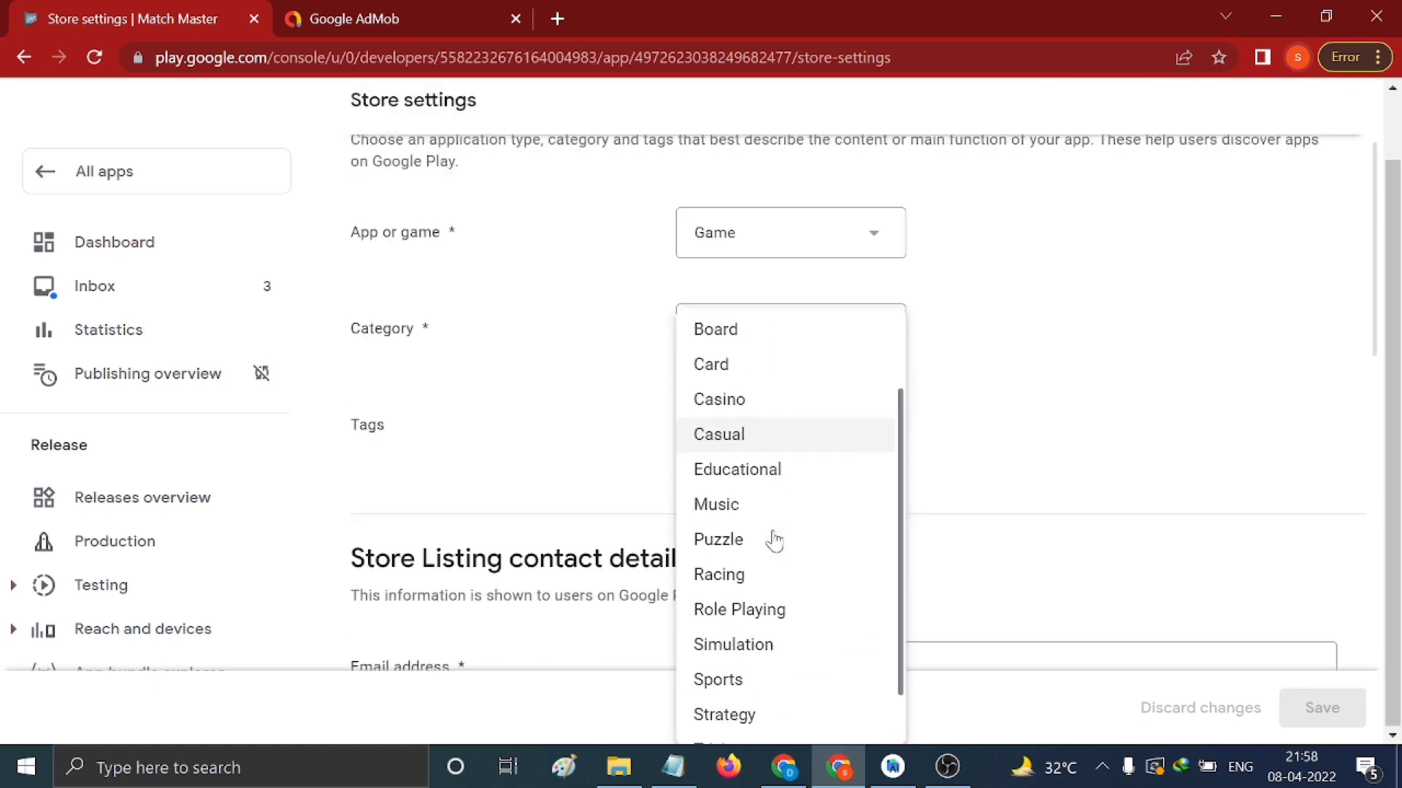
{"action": "scroll", "coordinate": [775, 540], "scroll_direction": "down", "scroll_amount": 1}
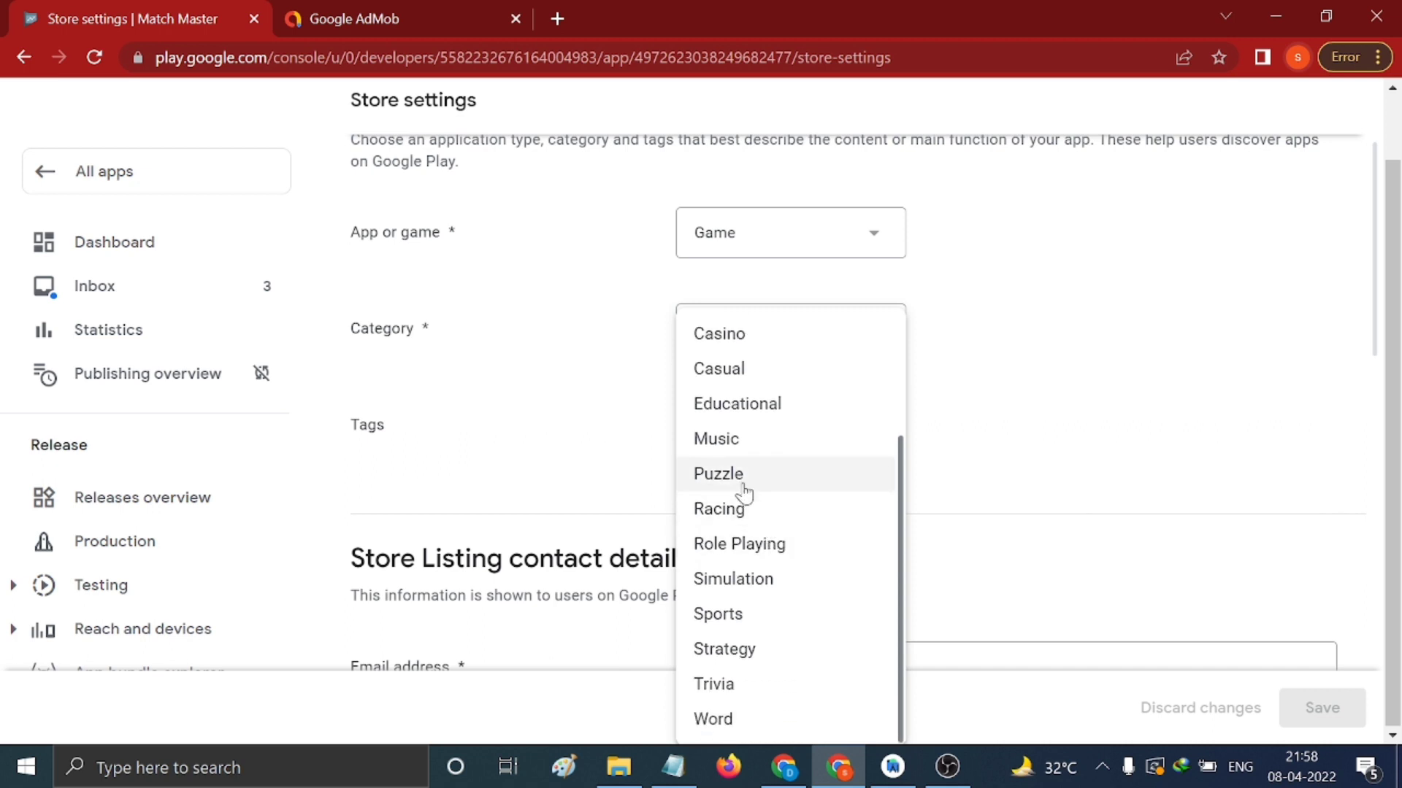
{"action": "scroll", "coordinate": [759, 479], "scroll_direction": "up", "scroll_amount": 2}
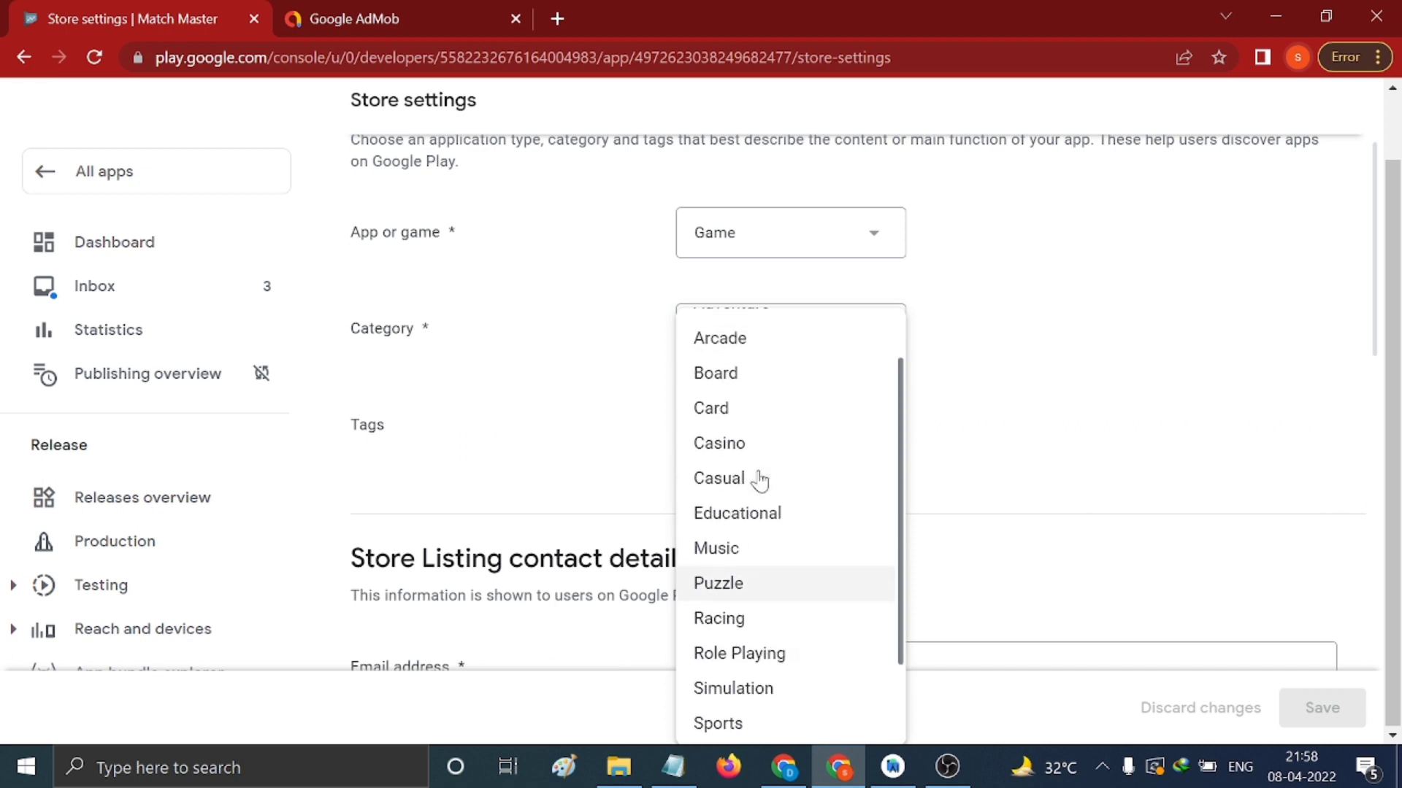
{"action": "scroll", "coordinate": [789, 473], "scroll_direction": "down", "scroll_amount": 2}
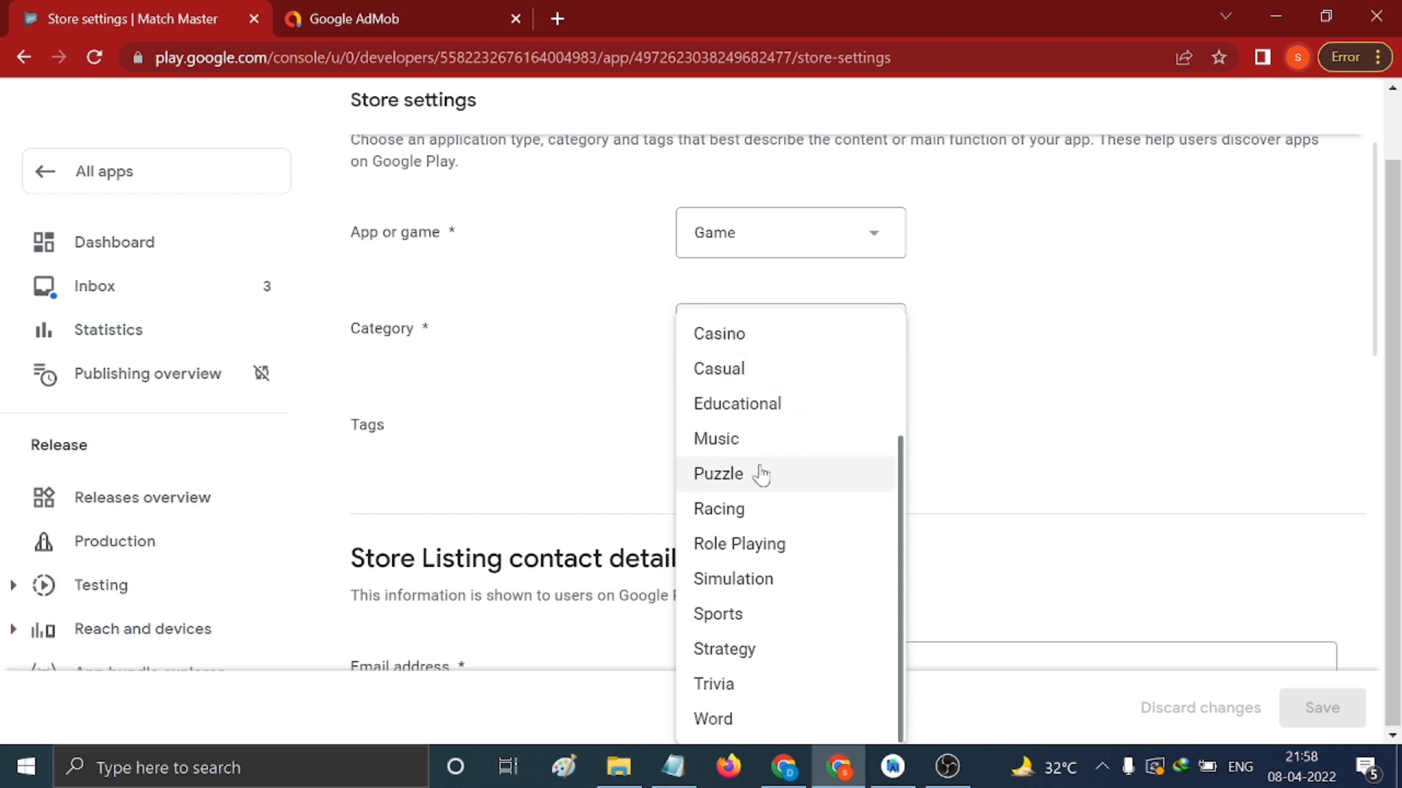
{"action": "left_click", "coordinate": [760, 472]}
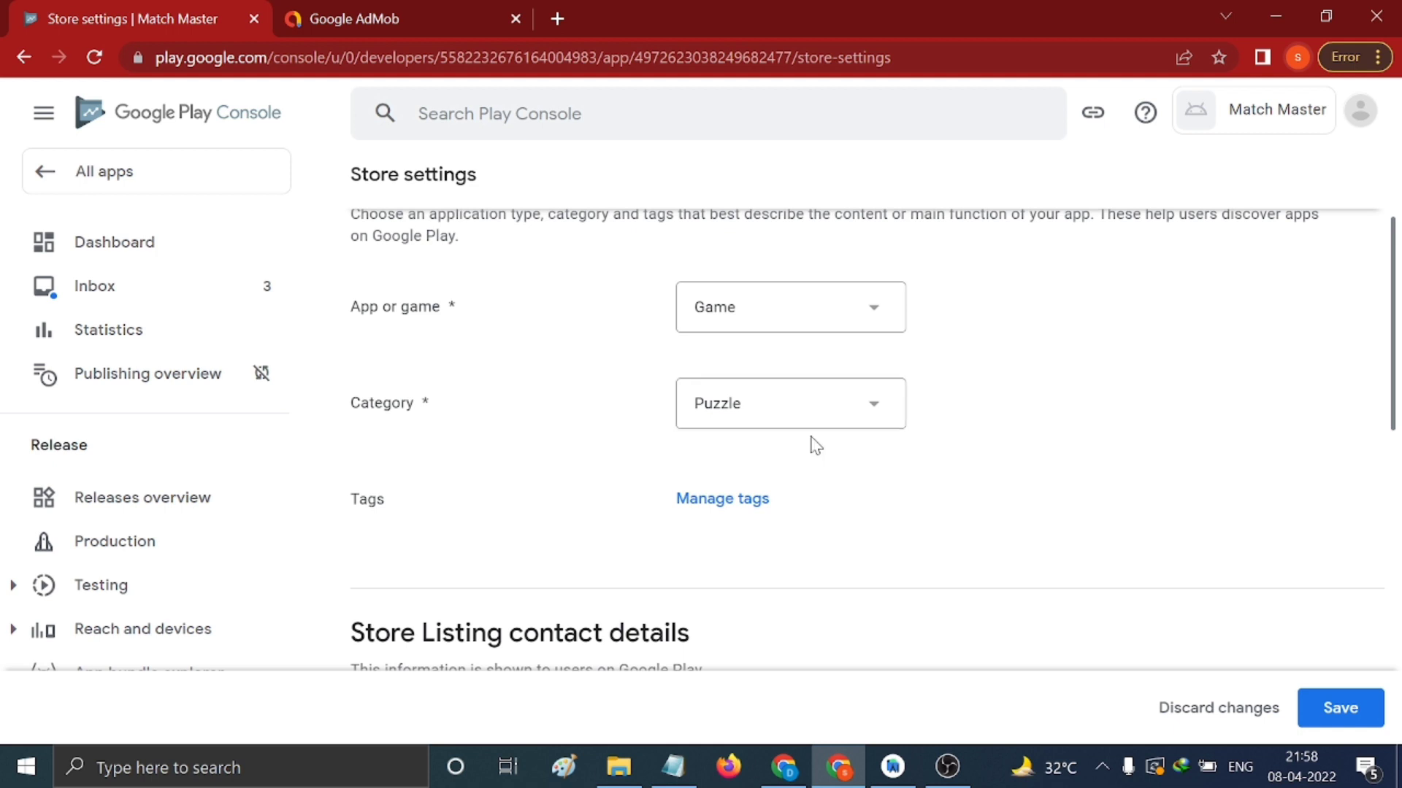
Search tags for 'puzz' and apply the Block puzzle tag
{"action": "left_click", "coordinate": [750, 507]}
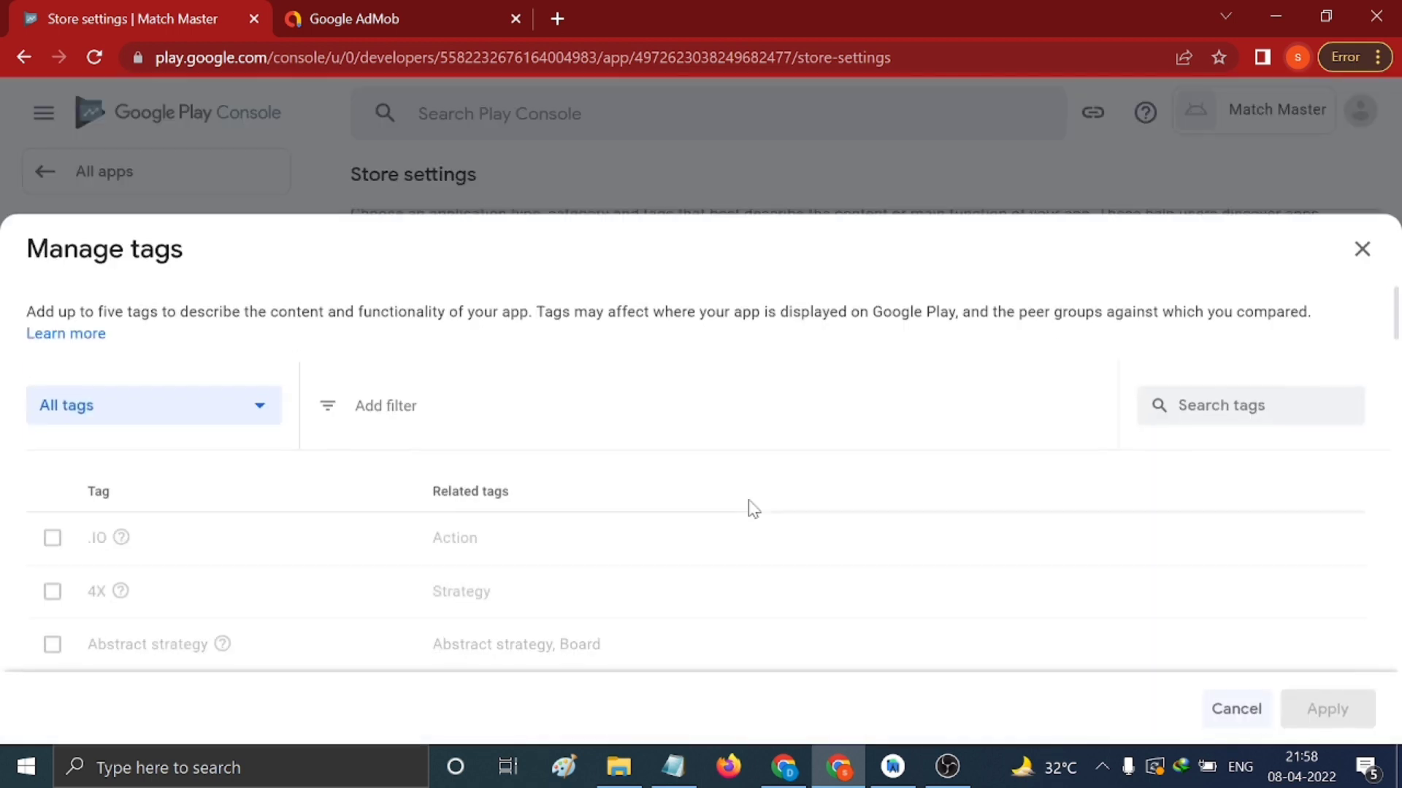
{"action": "left_click", "coordinate": [1241, 403]}
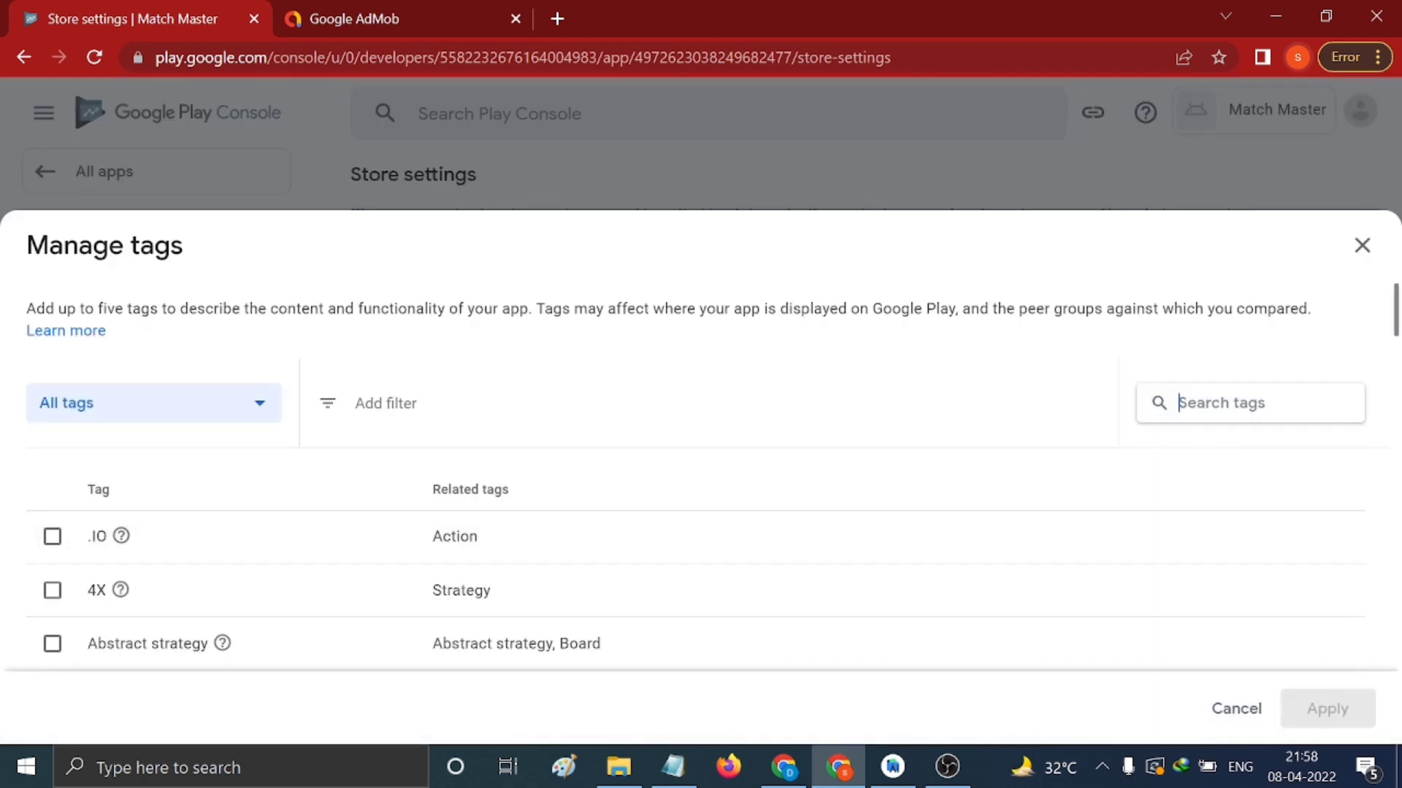
{"action": "type", "text": "puzzl"}
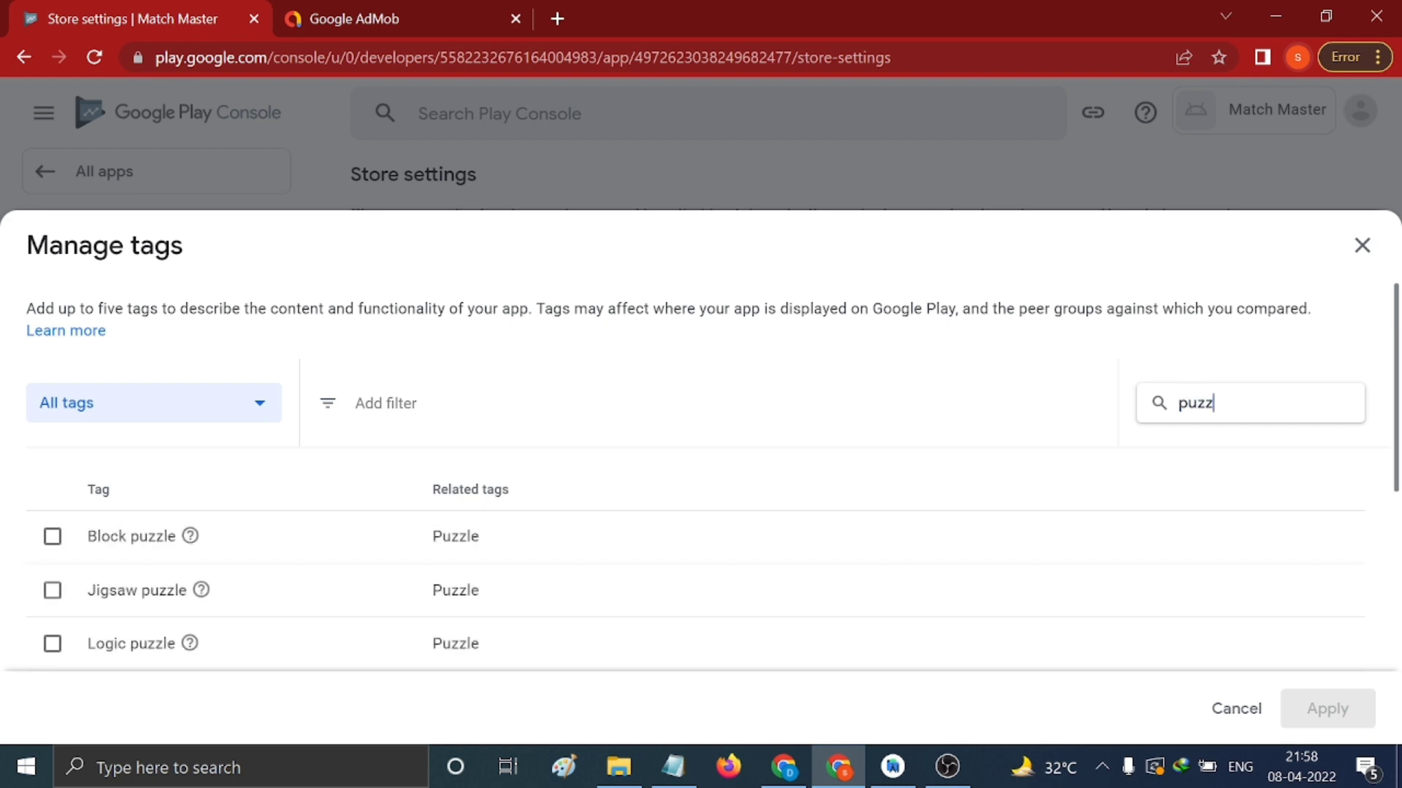
{"action": "left_click", "coordinate": [53, 538]}
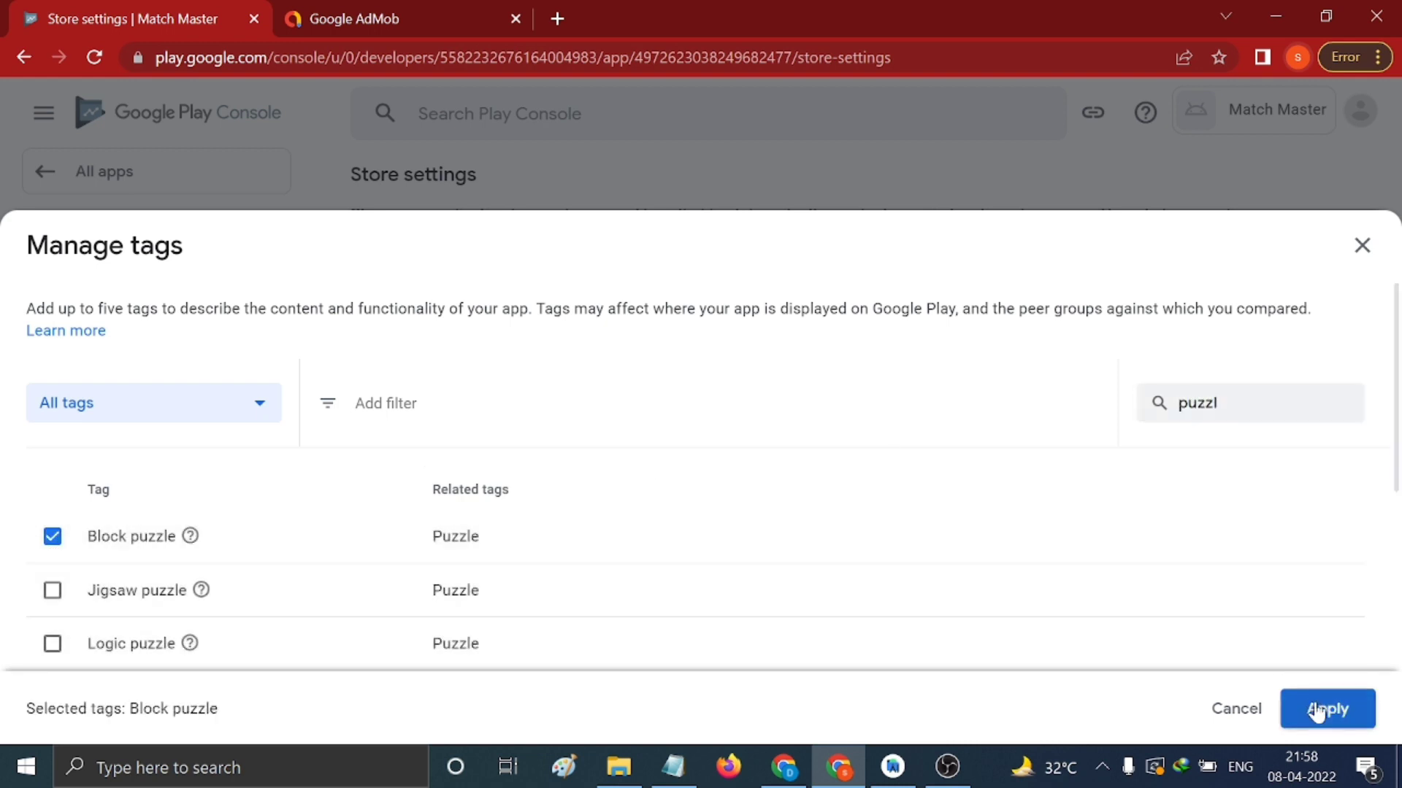
{"action": "left_click", "coordinate": [1323, 710]}
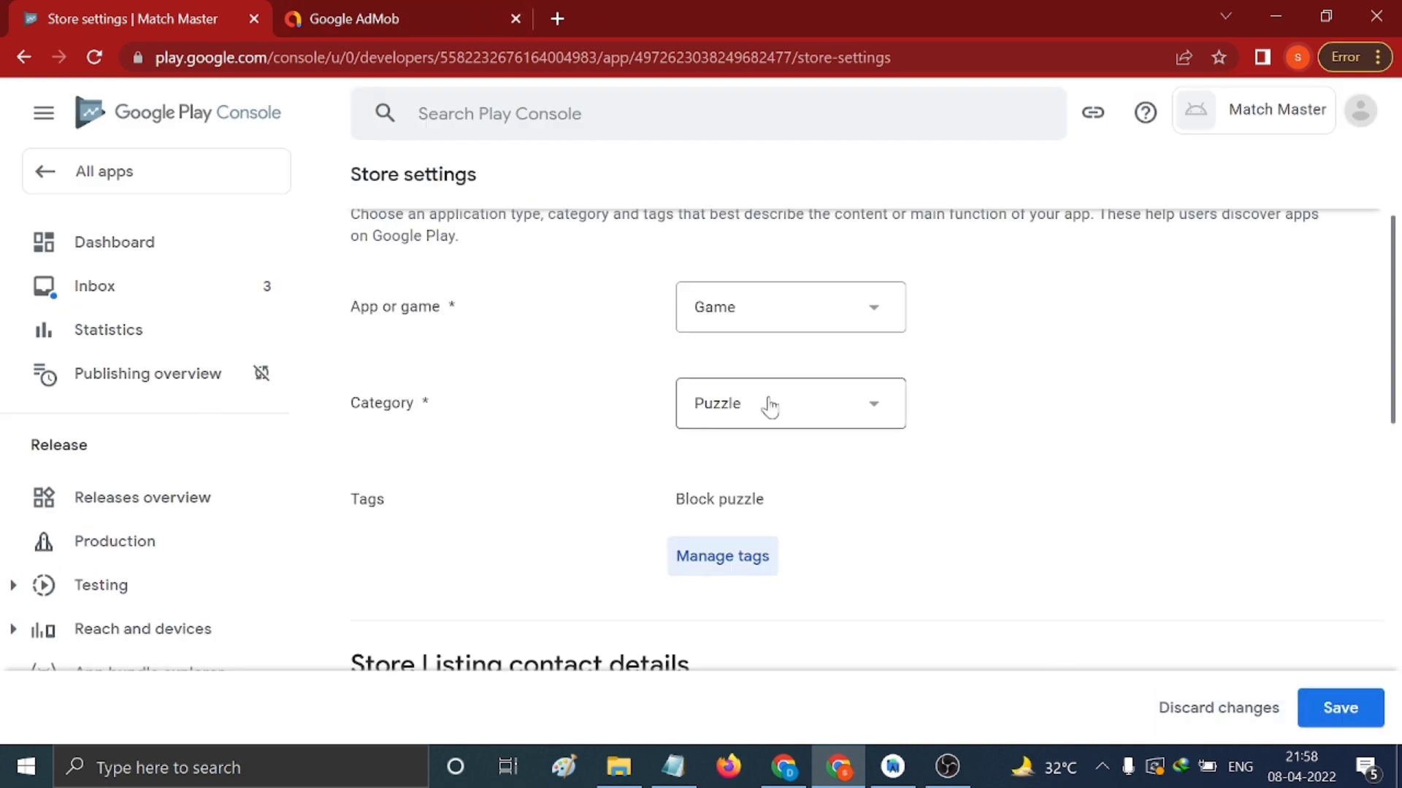
Fill the Email address field with the contact e-mail copied from desc.txt
{"action": "scroll", "coordinate": [973, 482], "scroll_direction": "down", "scroll_amount": 2}
{"action": "scroll", "coordinate": [974, 483], "scroll_direction": "down", "scroll_amount": 2}
{"action": "left_click", "coordinate": [939, 449]}
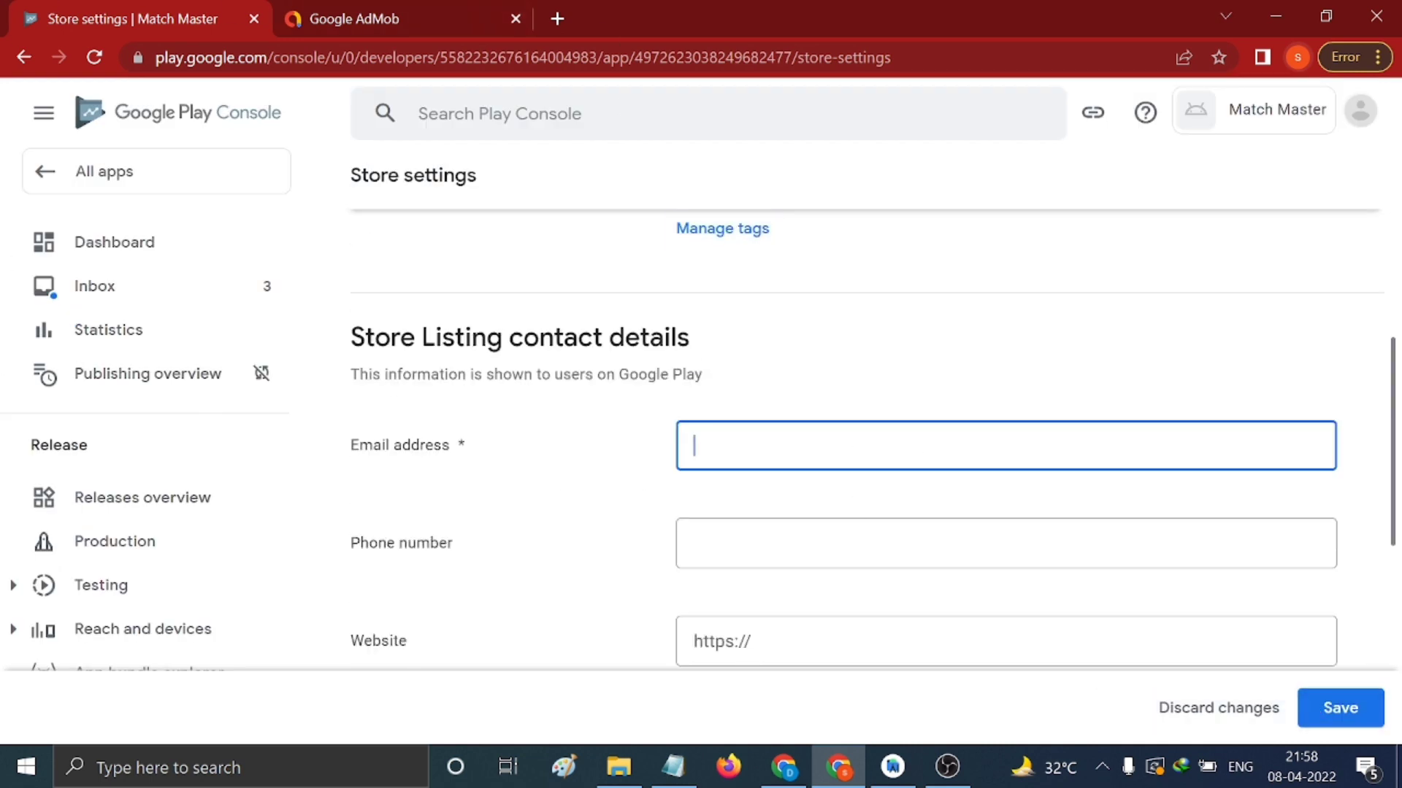
{"action": "left_click", "coordinate": [672, 766]}
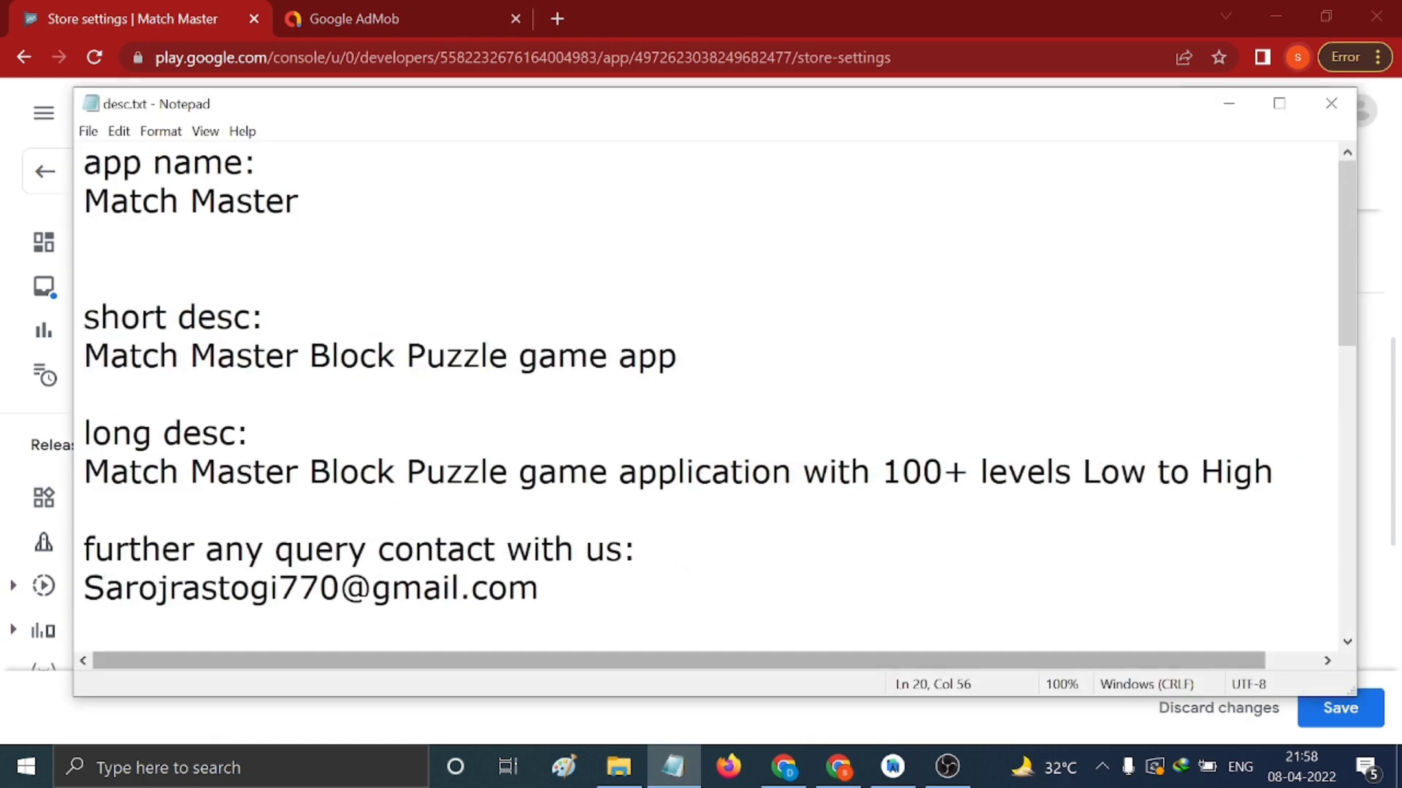
{"action": "left_click_drag", "start_coordinate": [84, 588], "coordinate": [539, 588]}
{"action": "key", "text": "ctrl+c"}
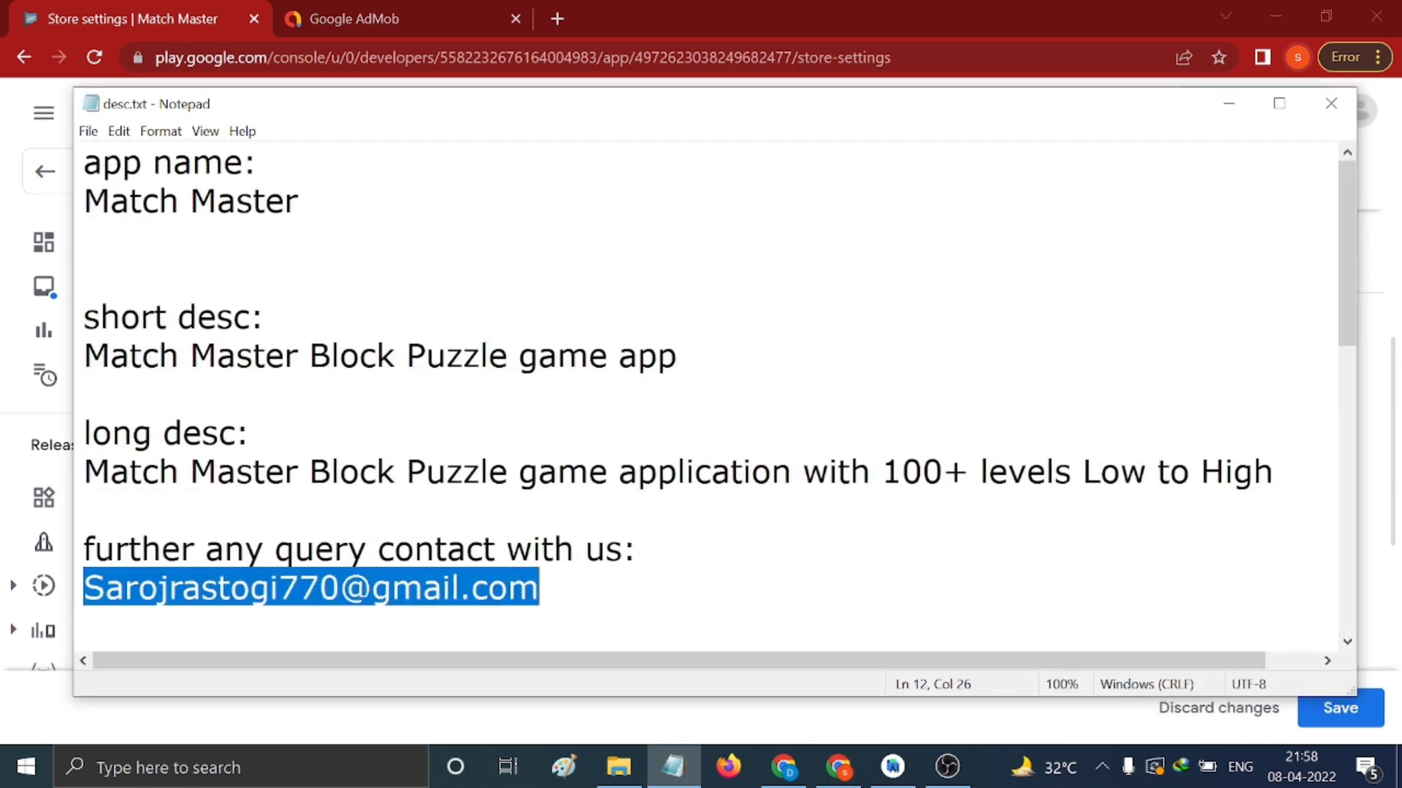
{"action": "left_click", "coordinate": [1229, 103]}
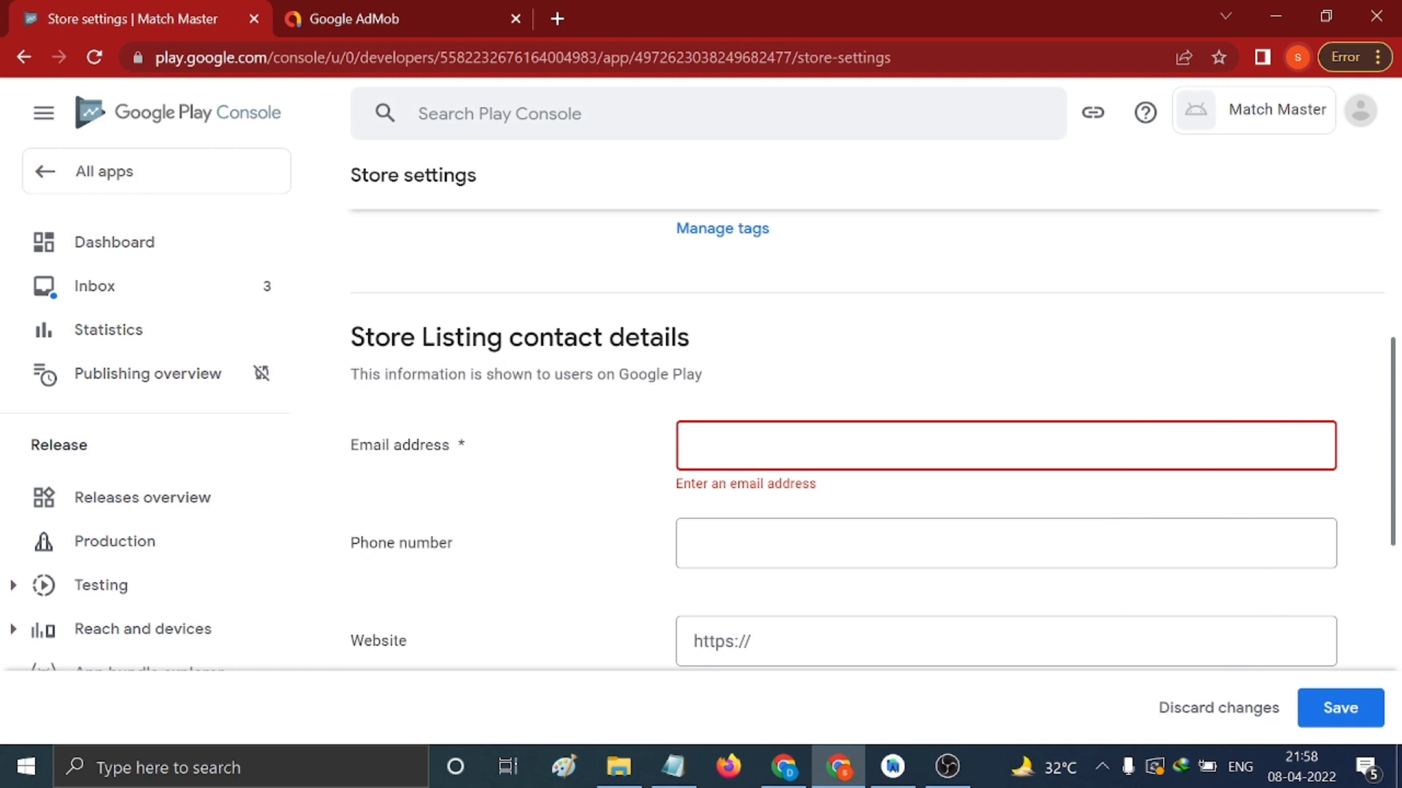
{"action": "key", "text": "ctrl+v"}
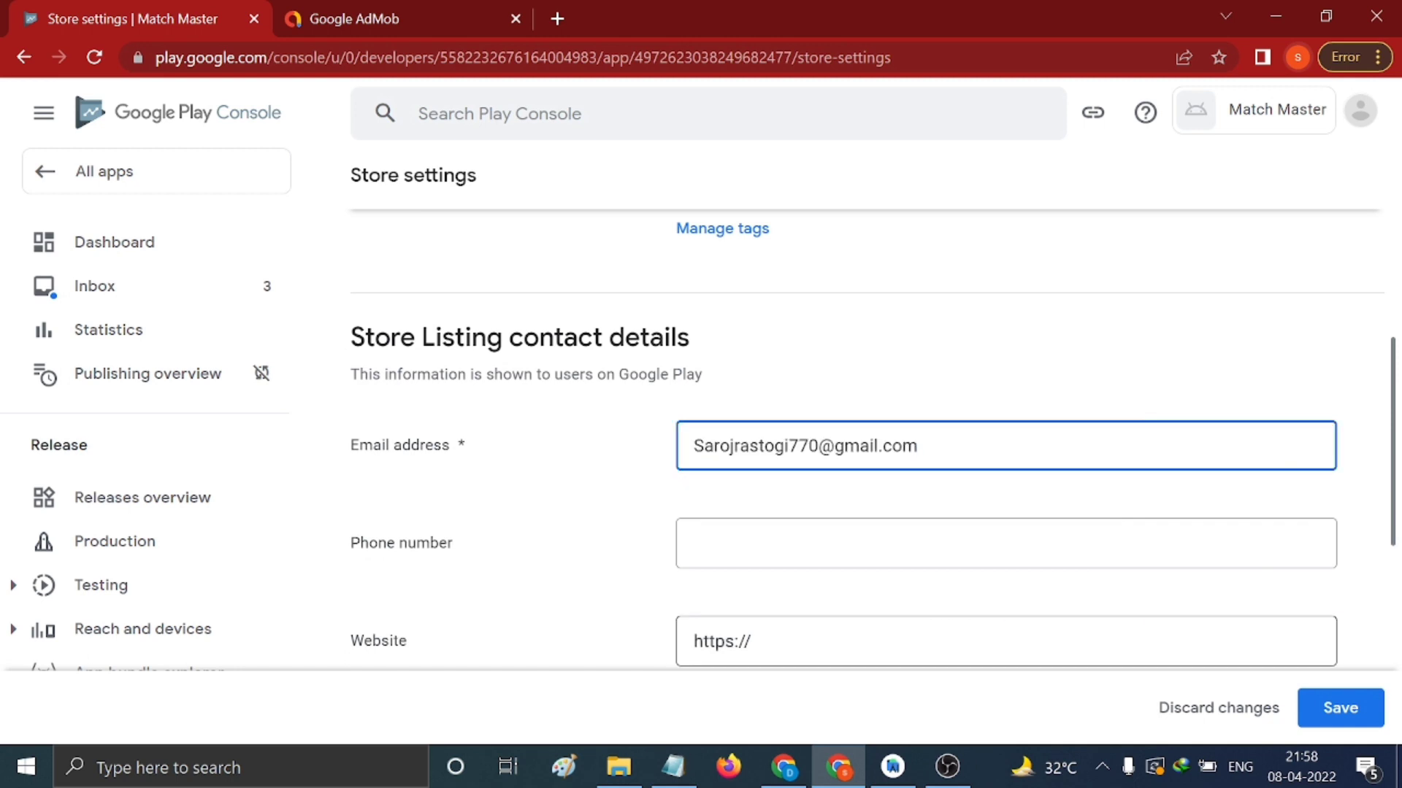
Save the store settings with the Game, Puzzle and Block puzzle choices
{"action": "scroll", "coordinate": [1095, 584], "scroll_direction": "up", "scroll_amount": 2}
{"action": "scroll", "coordinate": [905, 469], "scroll_direction": "up", "scroll_amount": 4}
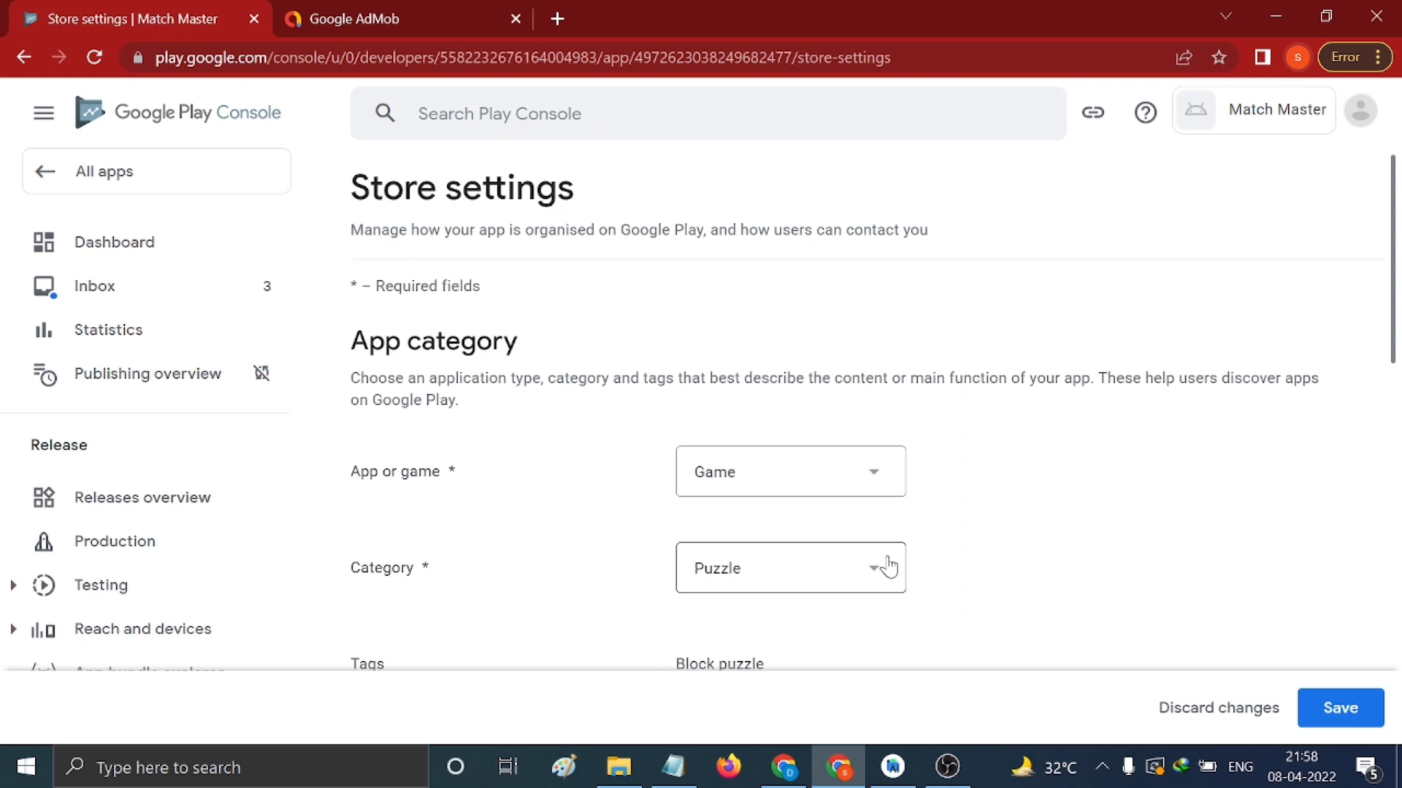
{"action": "left_click", "coordinate": [1330, 712]}
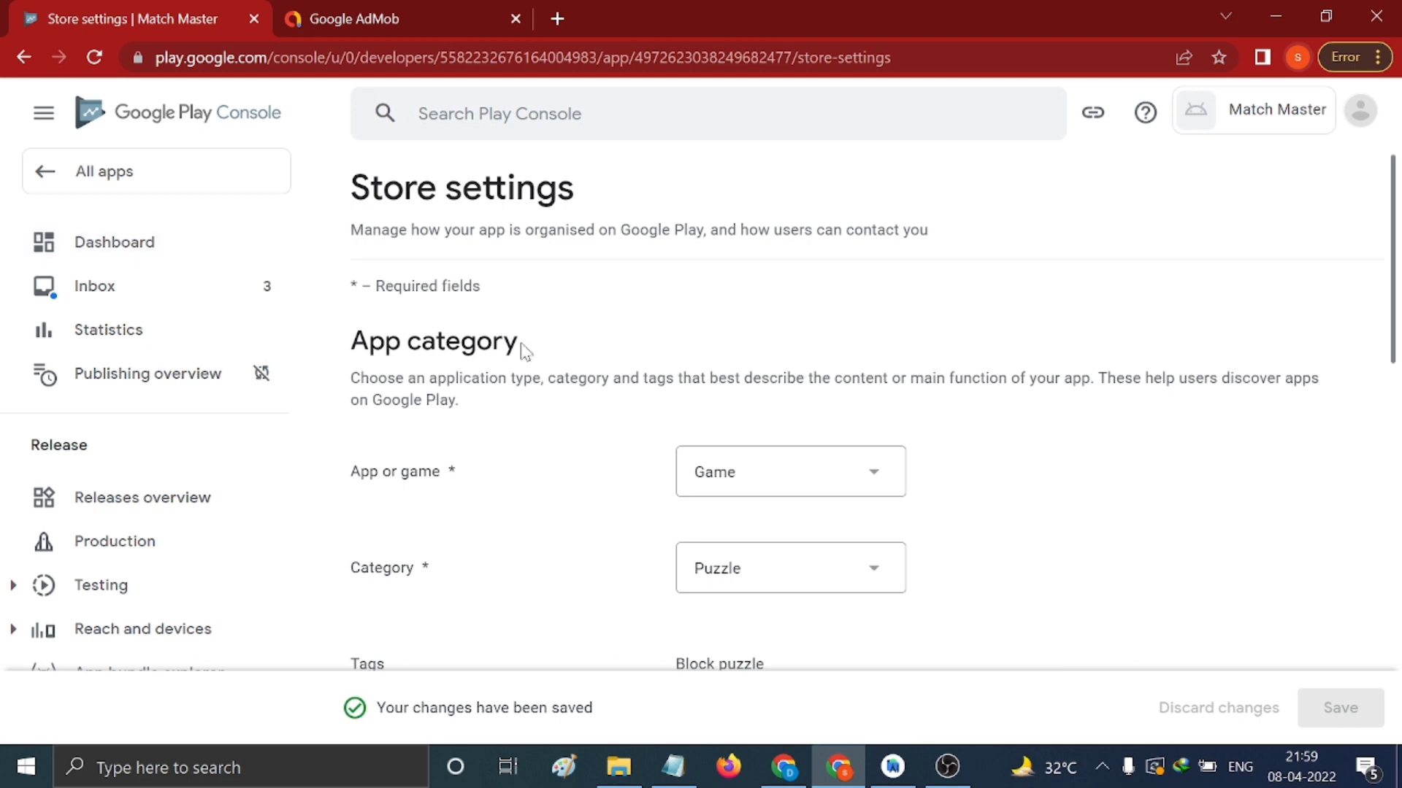
{"action": "scroll", "coordinate": [521, 351], "scroll_direction": "down", "scroll_amount": 10}
{"action": "scroll", "coordinate": [521, 350], "scroll_direction": "up", "scroll_amount": 10}
Open the Main store listing setup page from the app dashboard
{"action": "left_click", "coordinate": [175, 246]}
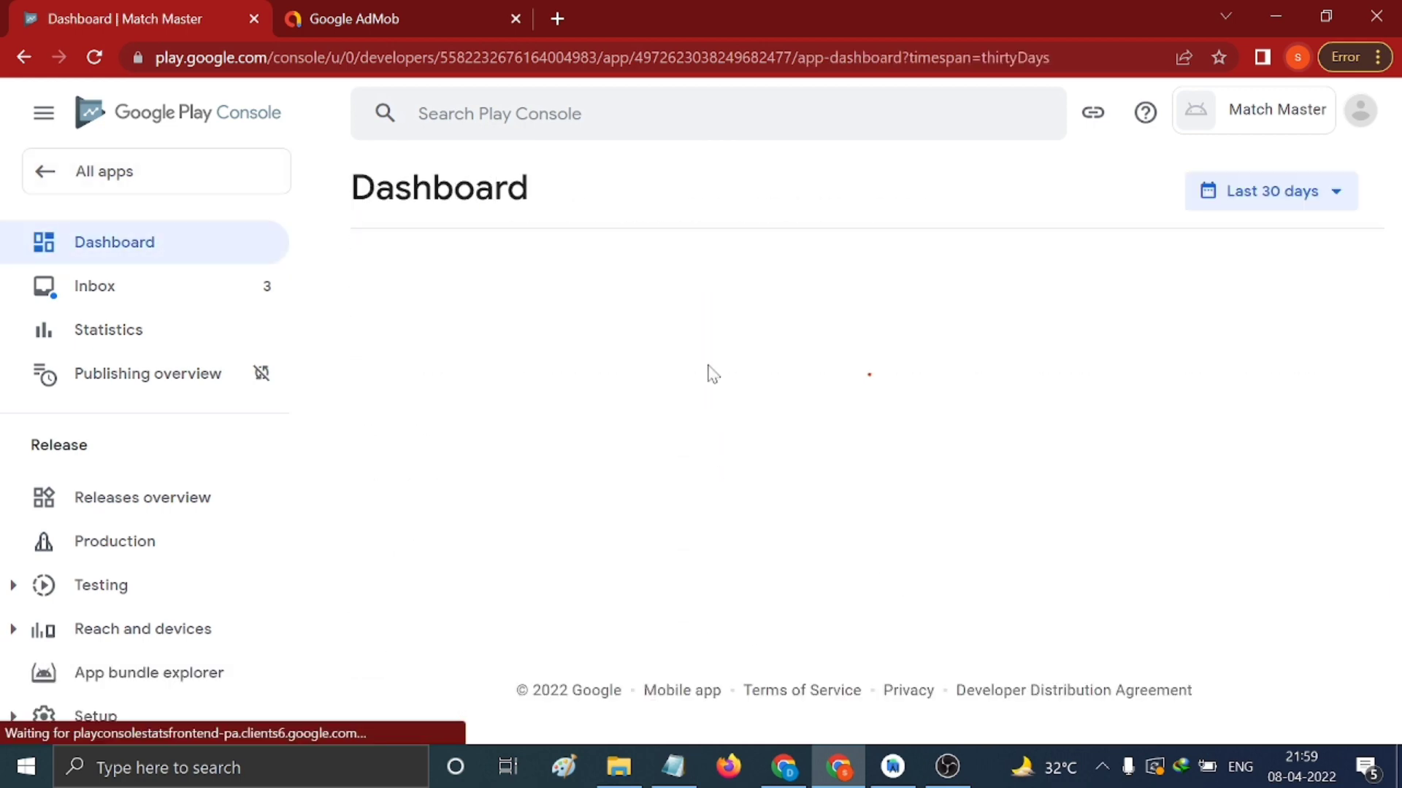
{"action": "scroll", "coordinate": [711, 372], "scroll_direction": "down", "scroll_amount": 10}
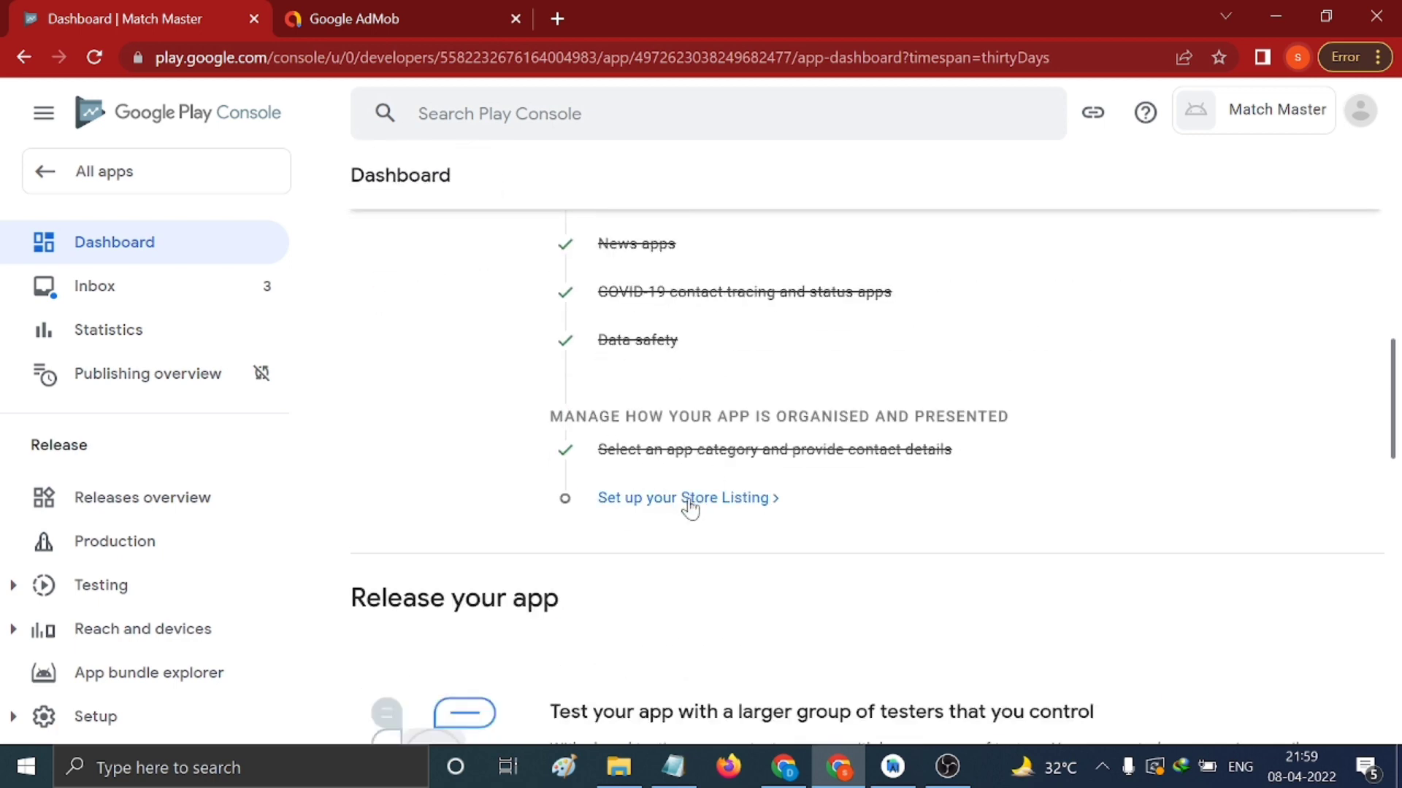
{"action": "left_click", "coordinate": [690, 507]}
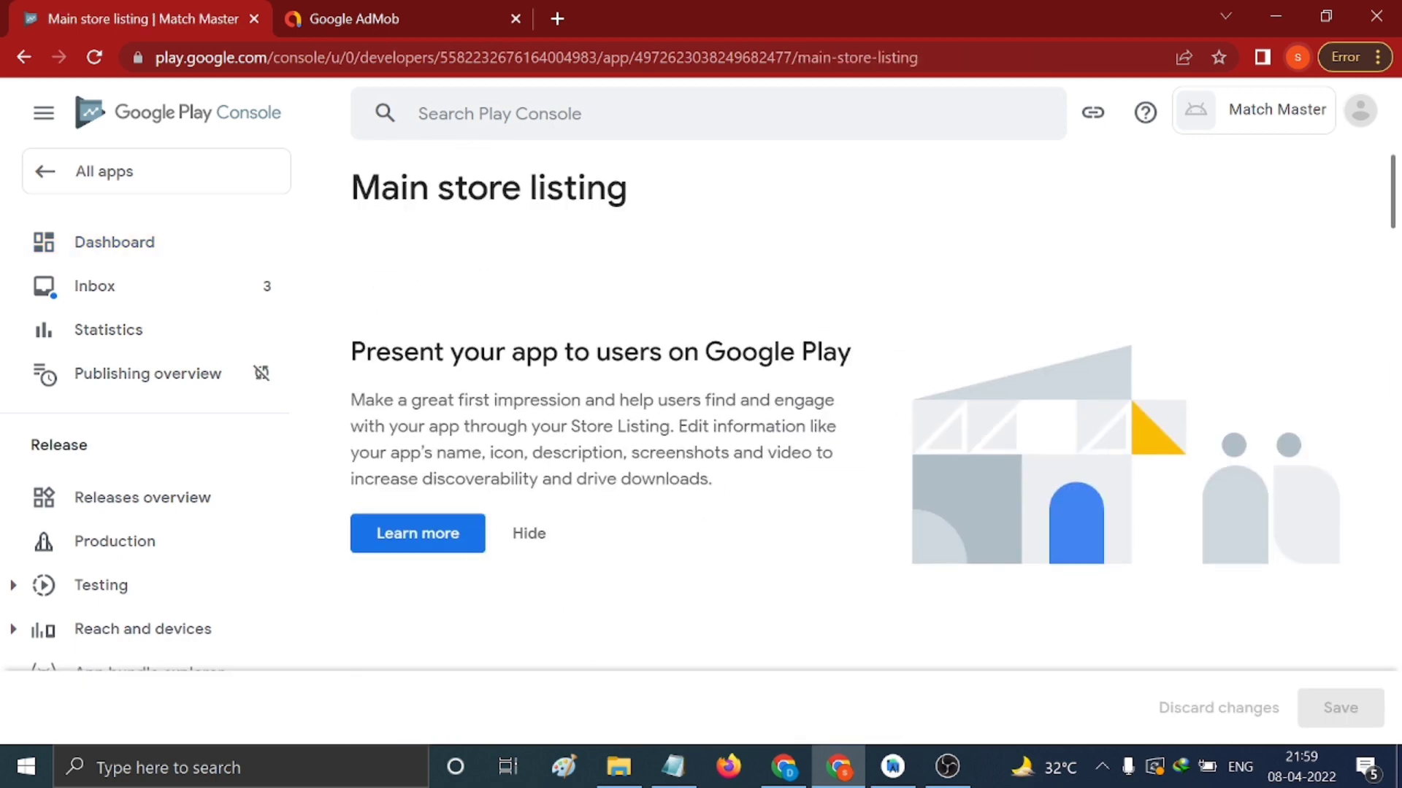
{"action": "scroll", "coordinate": [448, 460], "scroll_direction": "down", "scroll_amount": 6}
{"action": "scroll", "coordinate": [525, 444], "scroll_direction": "down", "scroll_amount": 5}
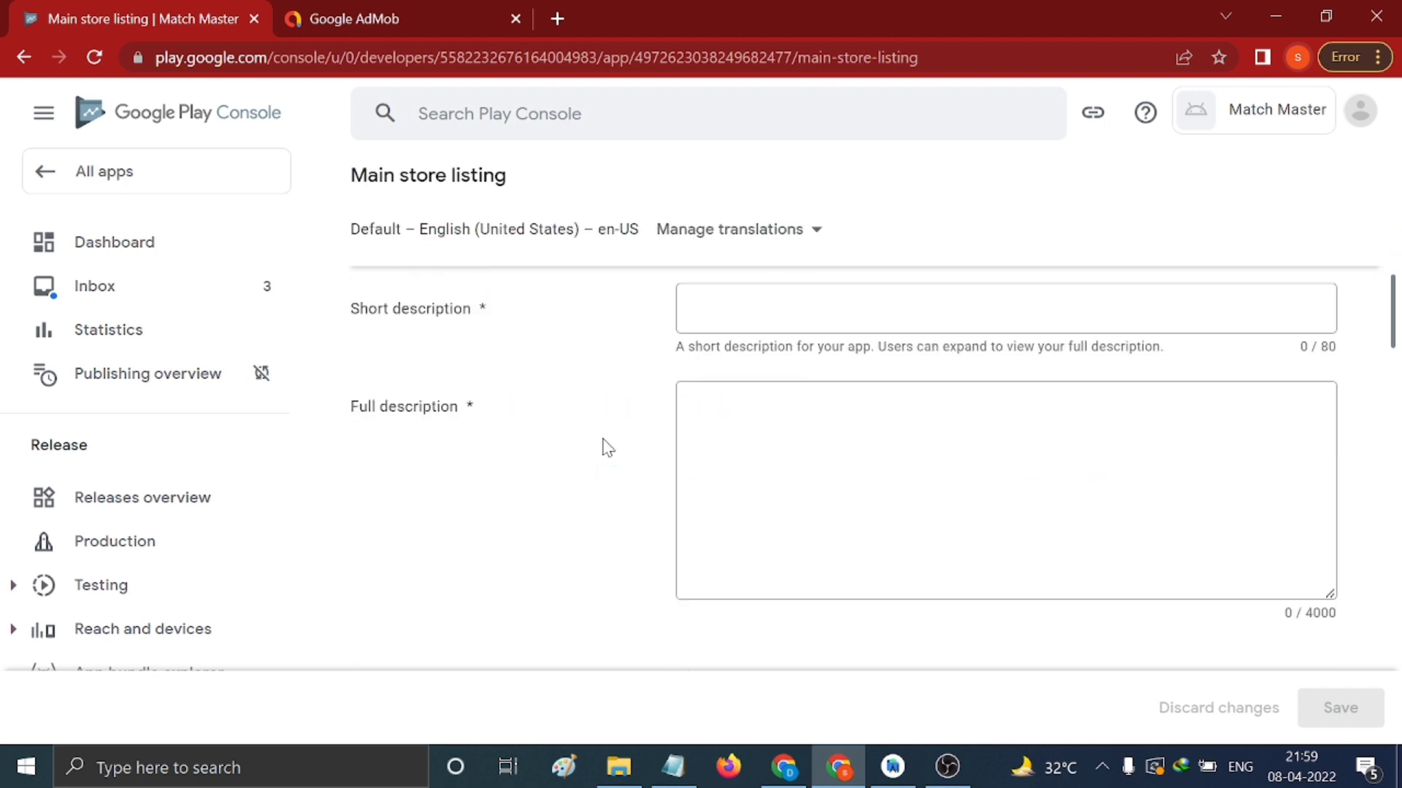
Review the listing form: App name Match Master, short and full descriptions still empty
{"action": "left_click", "coordinate": [760, 310]}
{"action": "left_click", "coordinate": [898, 489]}
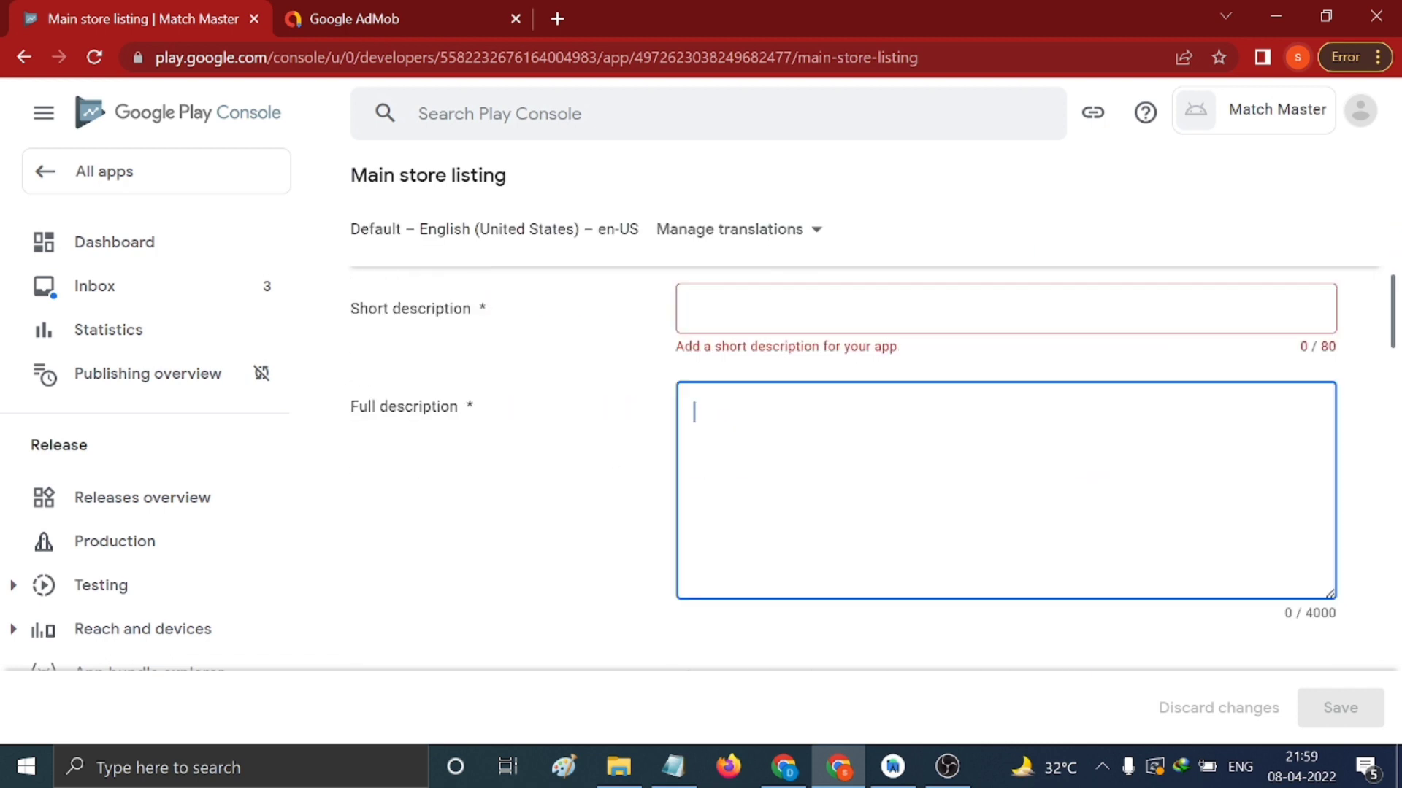
{"action": "scroll", "coordinate": [902, 496], "scroll_direction": "down", "scroll_amount": 10}
{"action": "scroll", "coordinate": [918, 508], "scroll_direction": "down", "scroll_amount": 9}
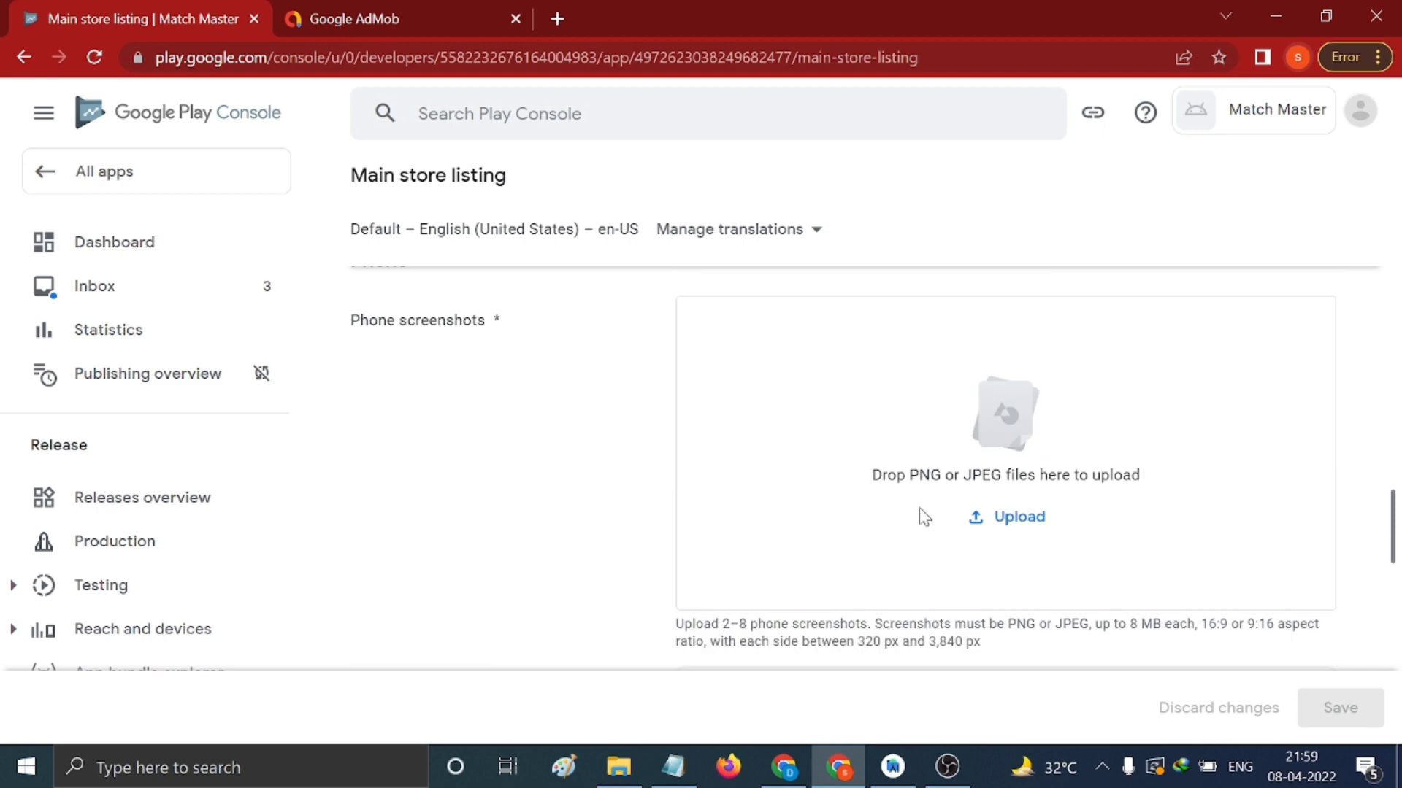
{"action": "scroll", "coordinate": [920, 511], "scroll_direction": "down", "scroll_amount": 10}
{"action": "scroll", "coordinate": [919, 511], "scroll_direction": "up", "scroll_amount": 20}
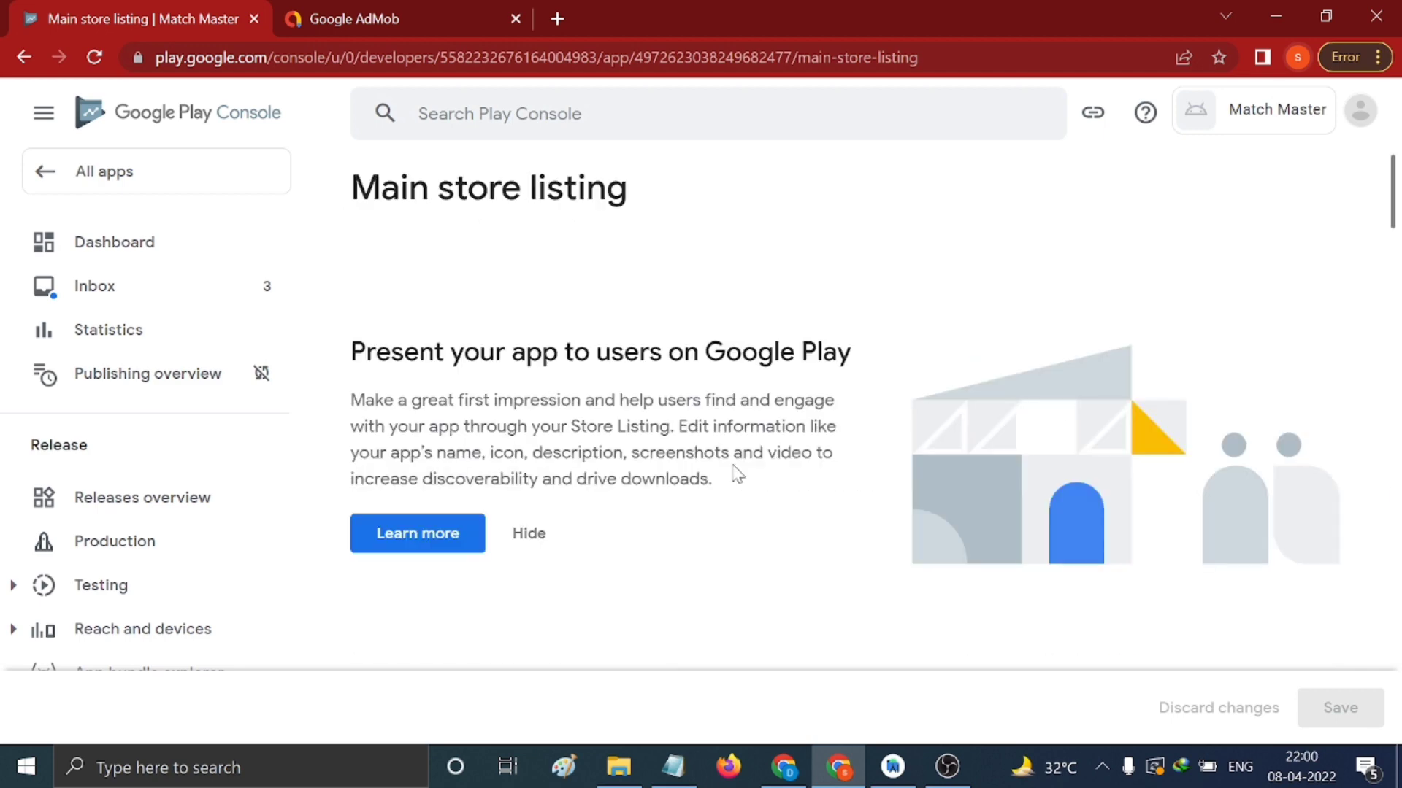
{"action": "scroll", "coordinate": [735, 469], "scroll_direction": "down", "scroll_amount": 2}
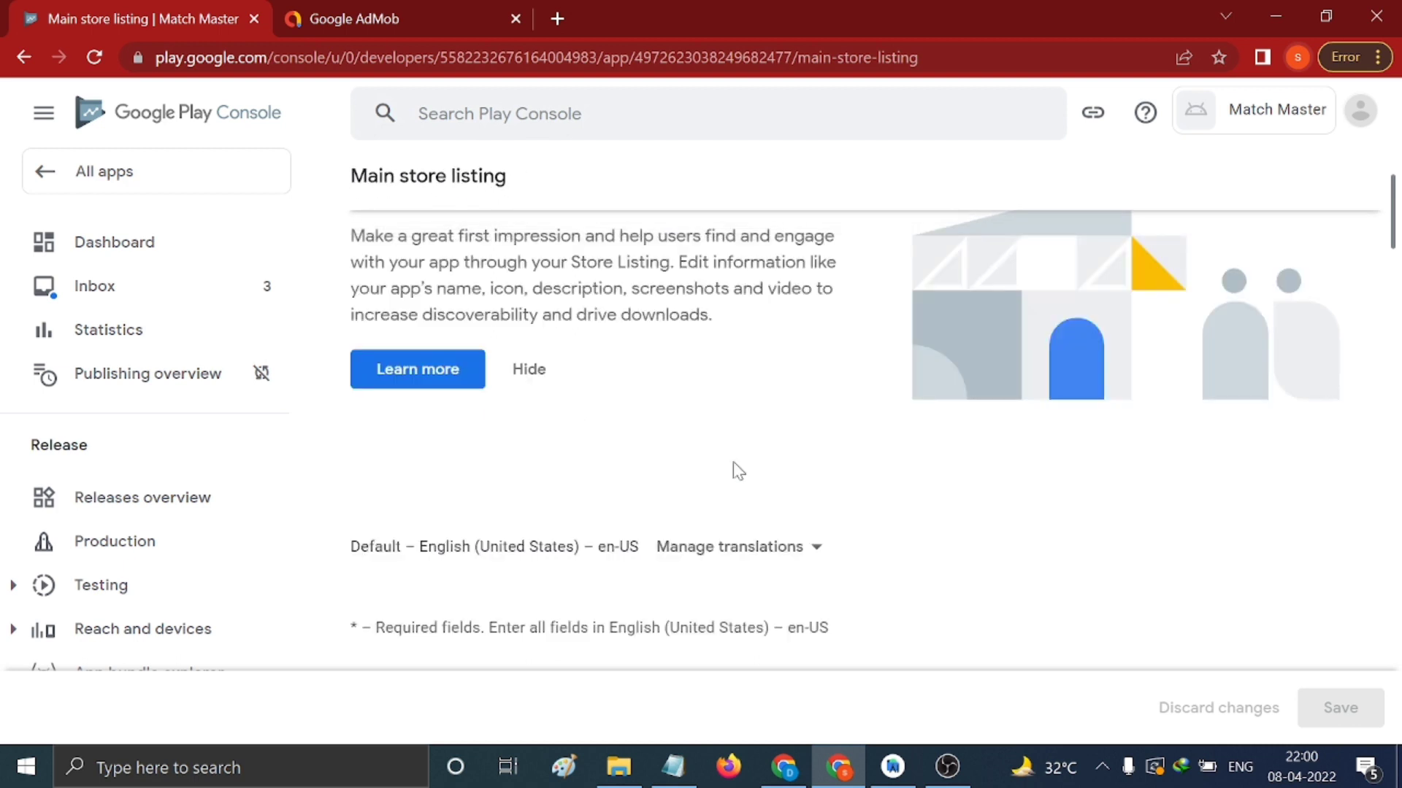
{"action": "scroll", "coordinate": [733, 461], "scroll_direction": "down", "scroll_amount": 2}
{"action": "scroll", "coordinate": [879, 437], "scroll_direction": "down", "scroll_amount": 2}
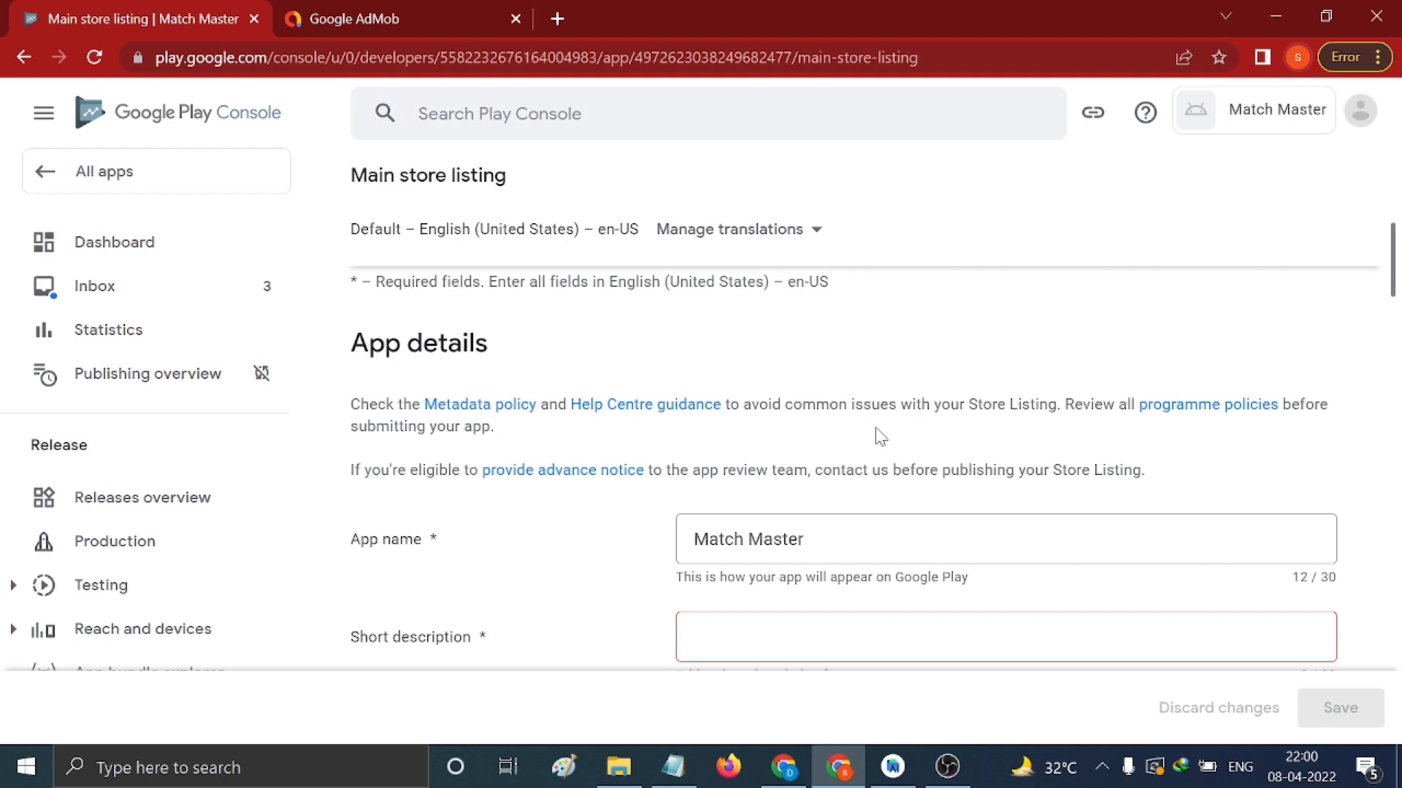
{"action": "scroll", "coordinate": [878, 437], "scroll_direction": "down", "scroll_amount": 2}
Paste the short description 'Match Master Block Puzzle game app' from desc.txt
{"action": "left_click", "coordinate": [862, 459]}
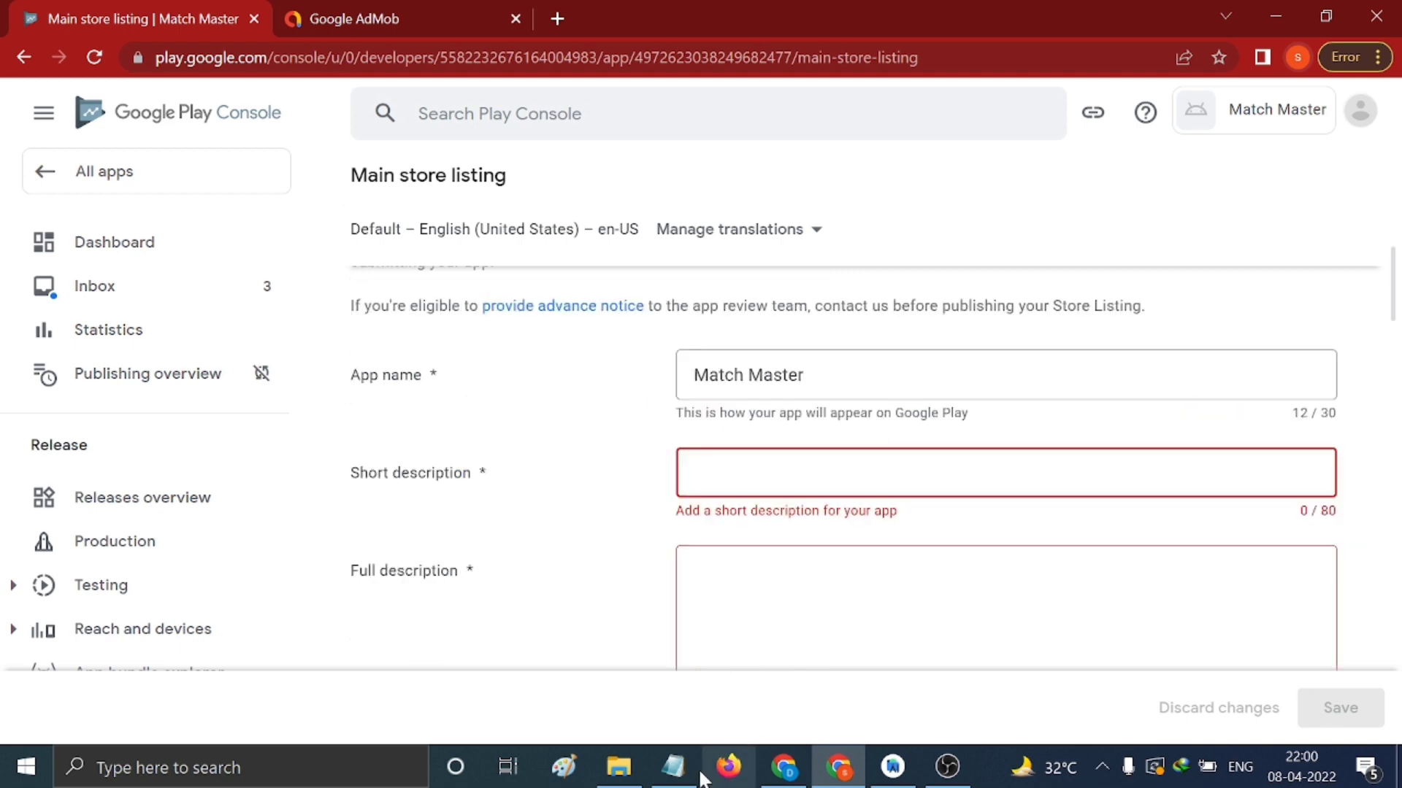
{"action": "left_click", "coordinate": [672, 766]}
{"action": "left_click", "coordinate": [85, 509]}
{"action": "left_click_drag", "start_coordinate": [71, 359], "coordinate": [715, 355]}
{"action": "key", "text": "ctrl+c"}
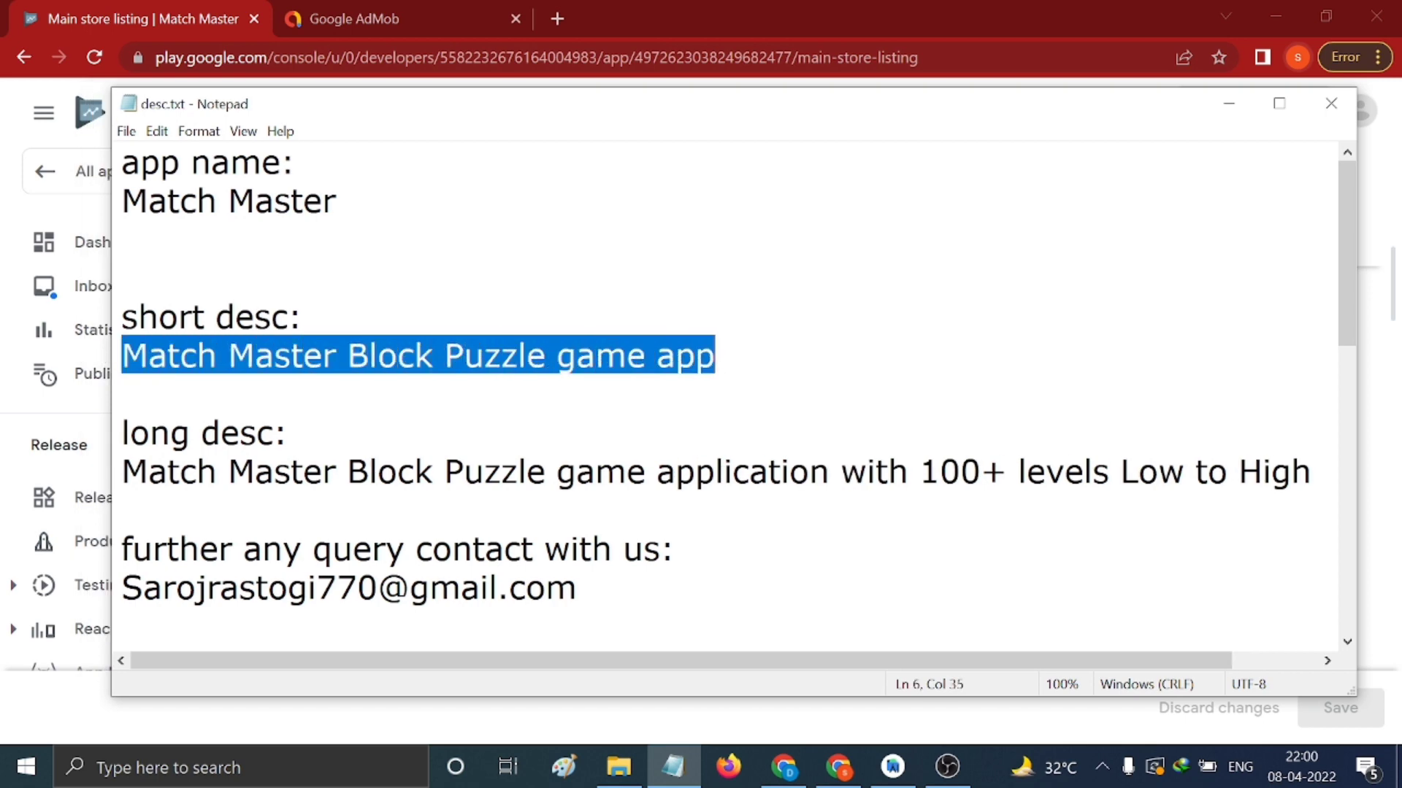
{"action": "left_click", "coordinate": [1228, 103]}
{"action": "key", "text": "ctrl+v"}
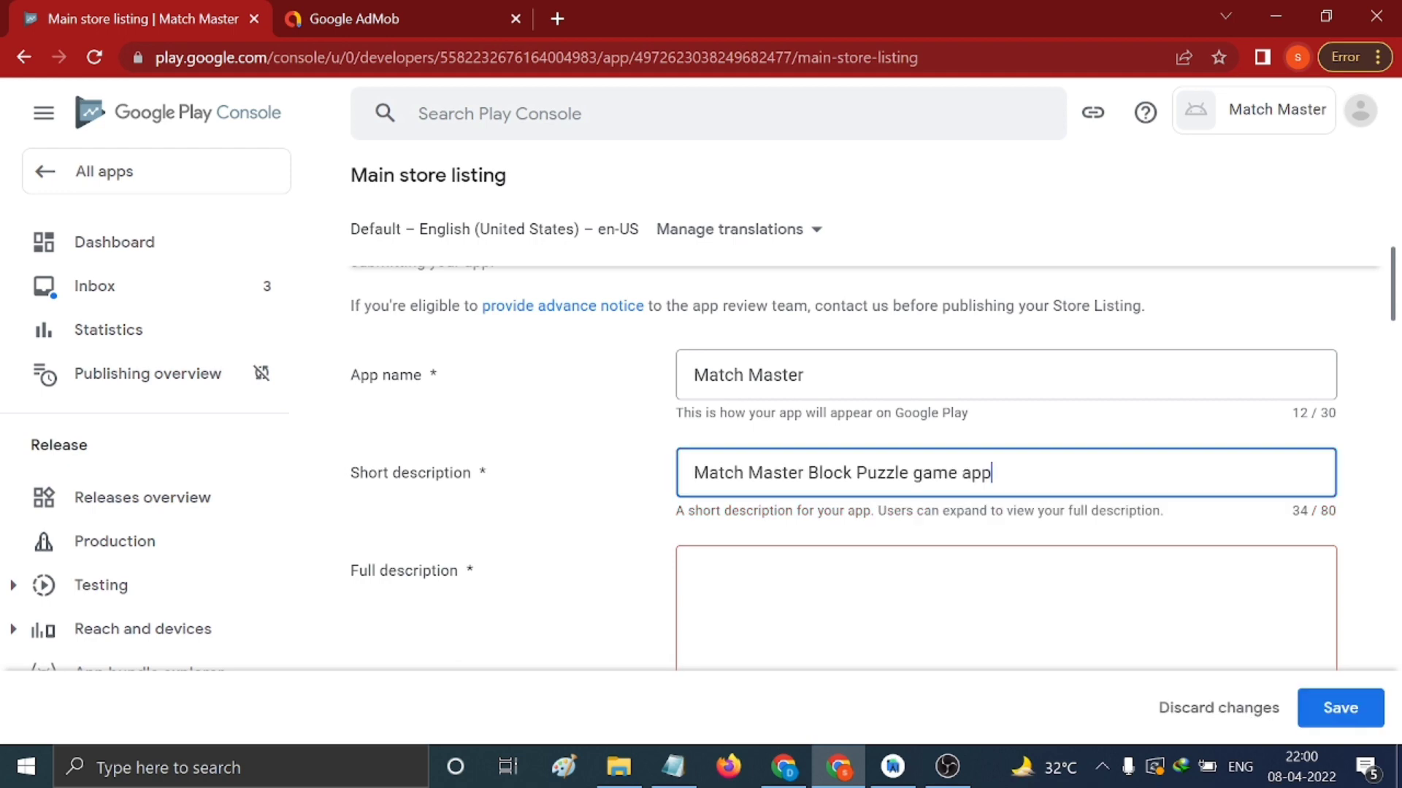
{"action": "key", "text": "Tab"}
Paste the long game description and contact line from desc.txt into Full description
{"action": "left_click", "coordinate": [673, 767]}
{"action": "left_click", "coordinate": [453, 549]}
{"action": "left_click_drag", "start_coordinate": [122, 472], "coordinate": [577, 588]}
{"action": "key", "text": "ctrl+c"}
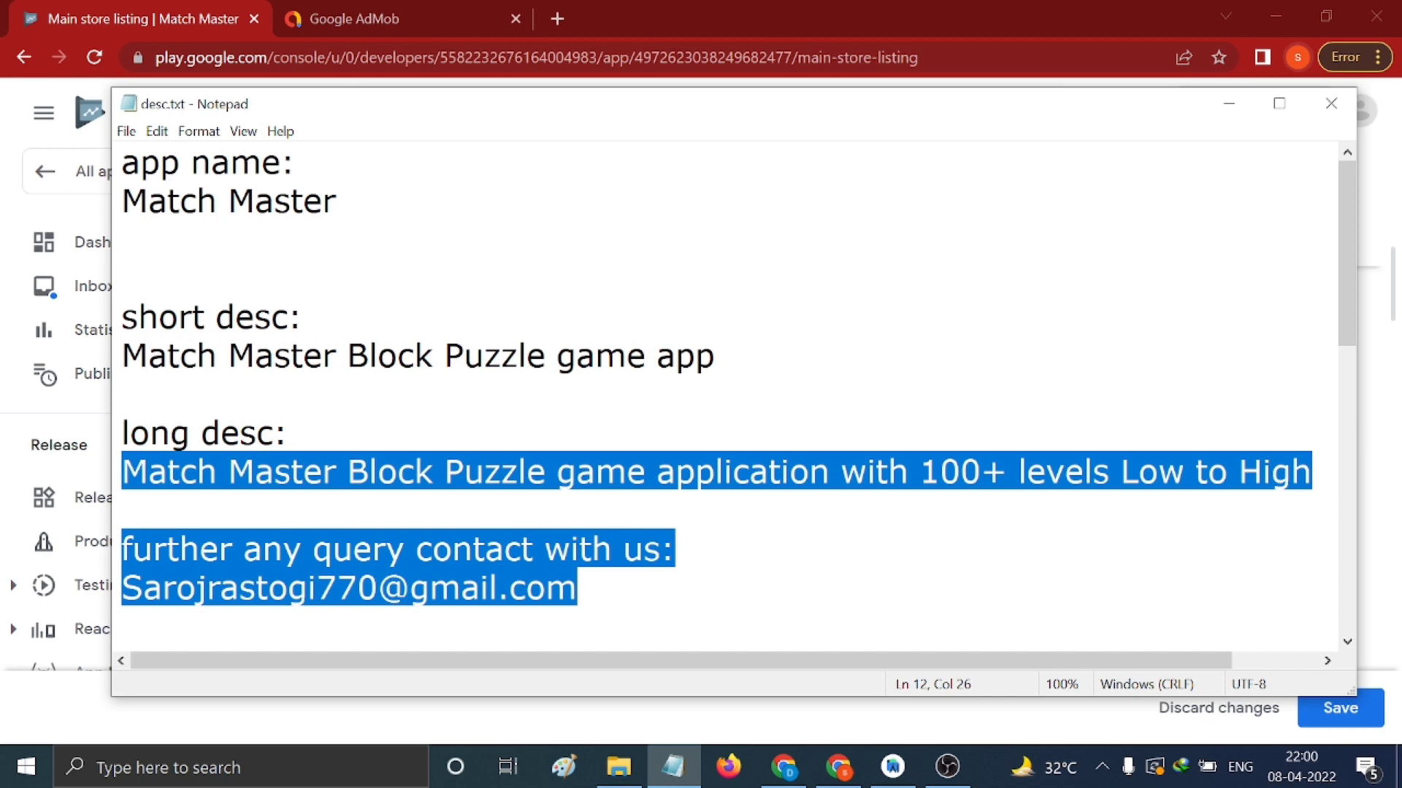
{"action": "left_click", "coordinate": [1228, 103]}
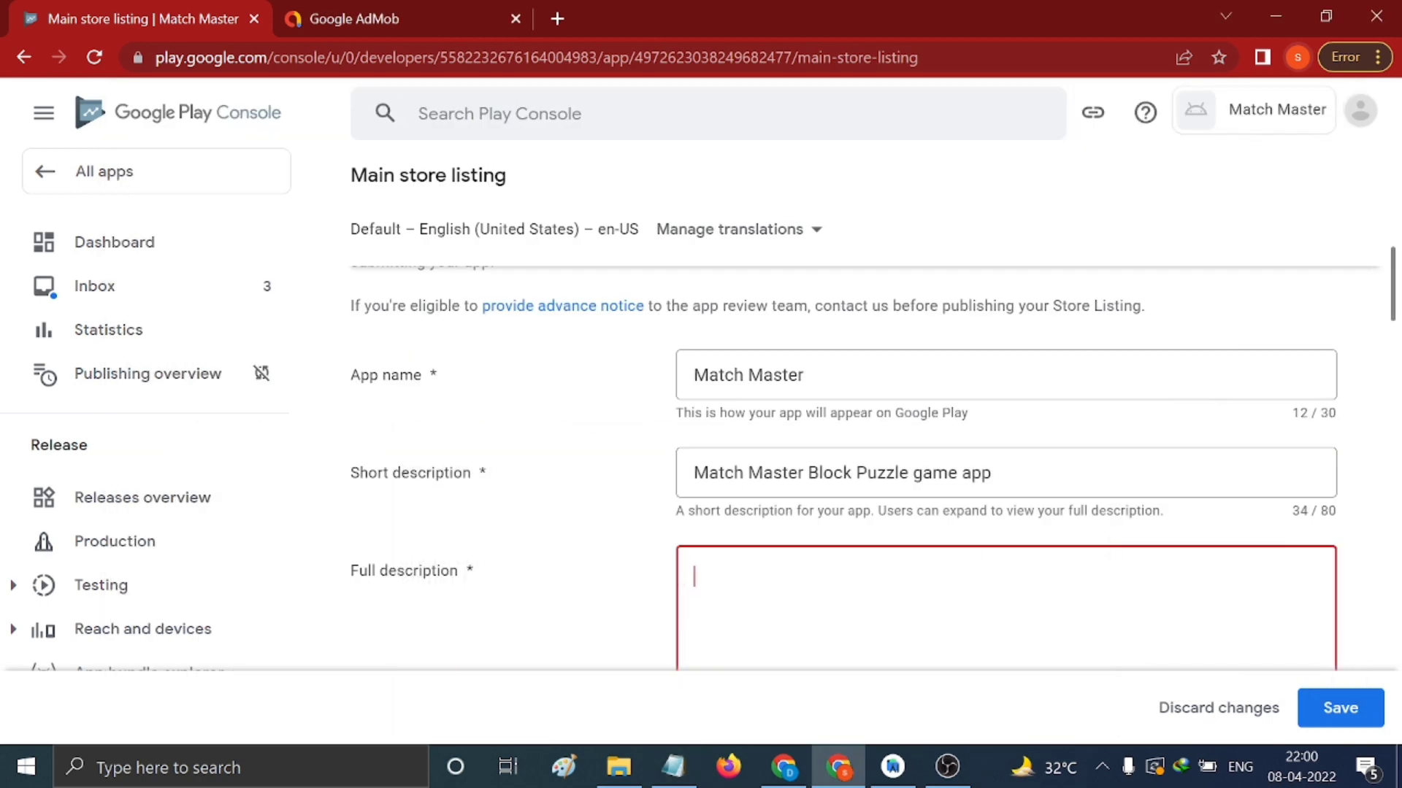
{"action": "key", "text": "ctrl+v"}
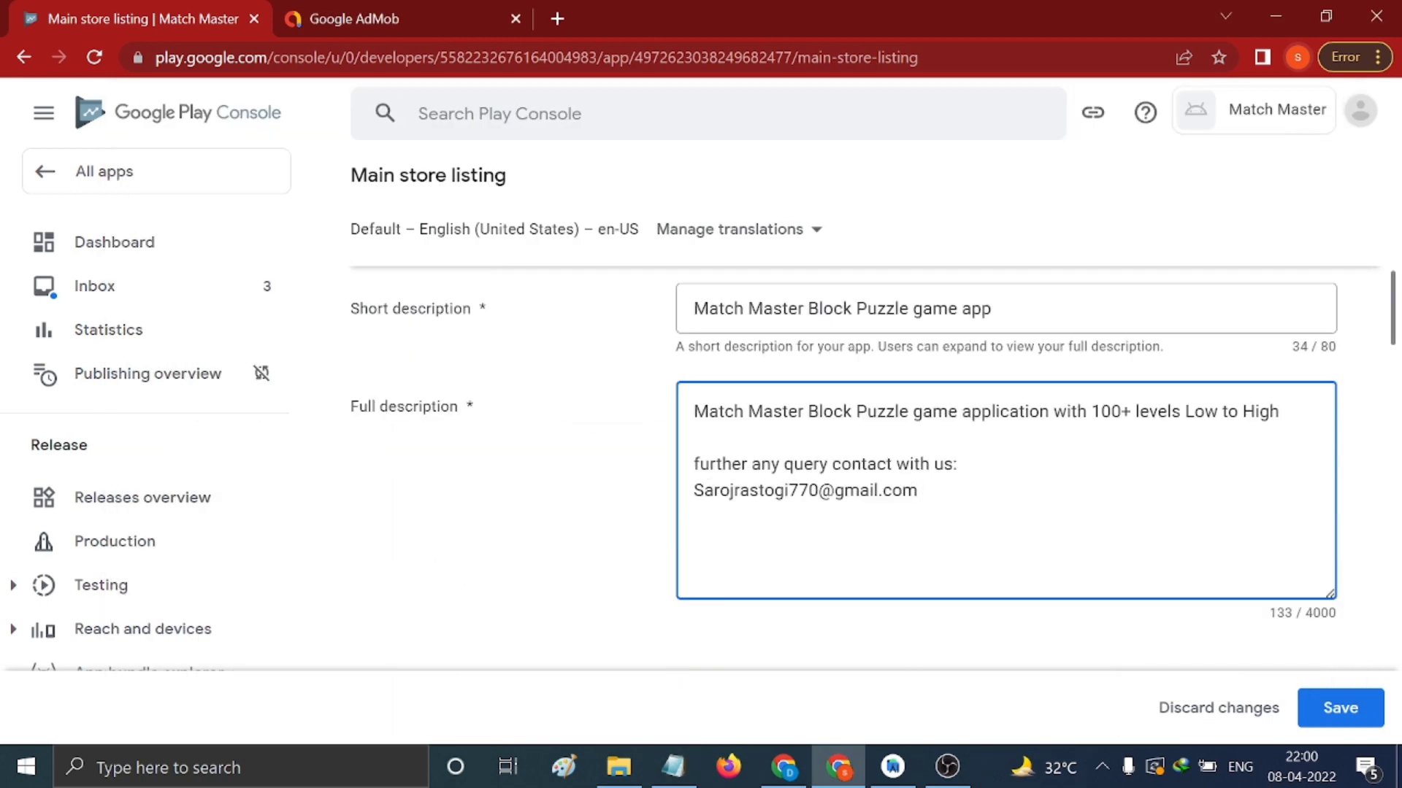
{"action": "scroll", "coordinate": [1058, 538], "scroll_direction": "down", "scroll_amount": 8}
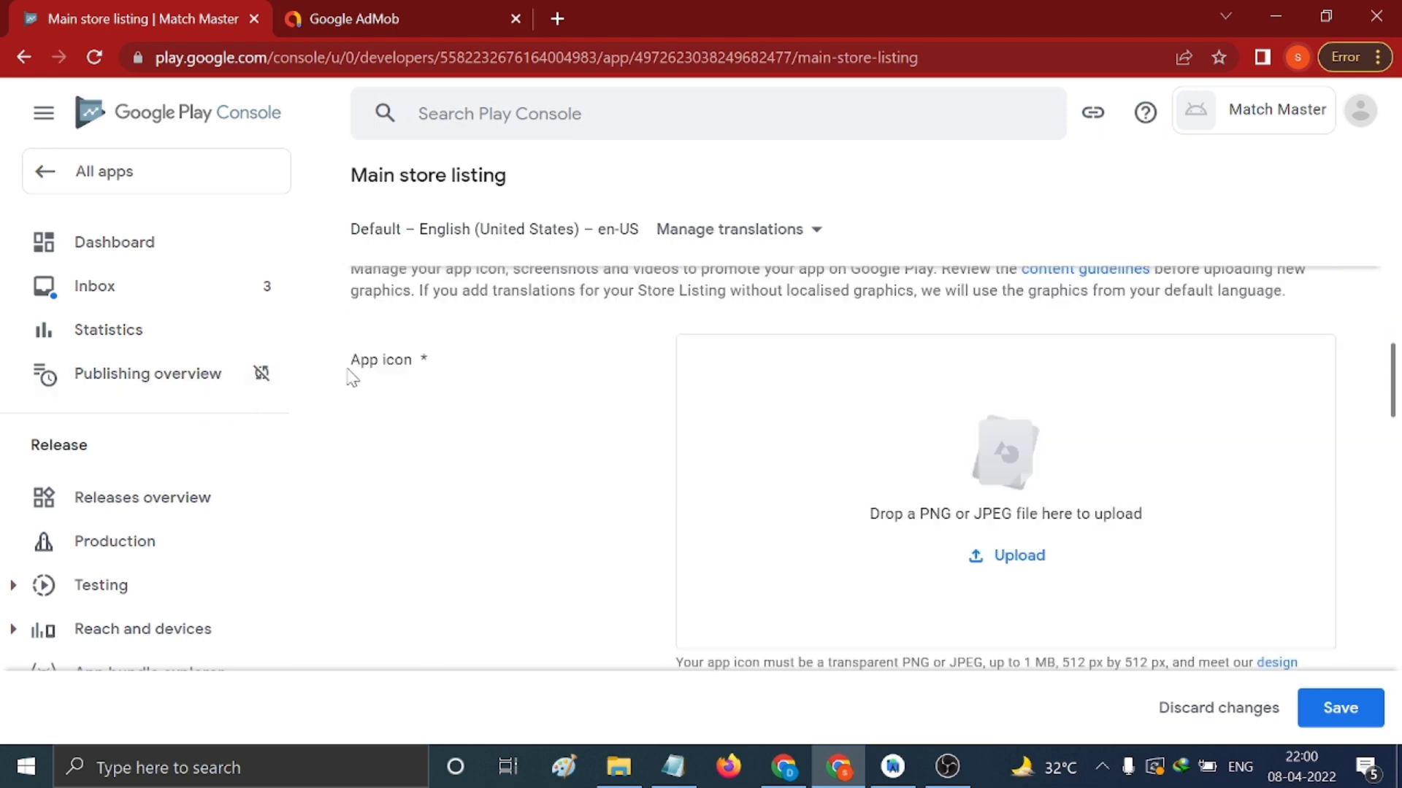
Upload logo.png from app_desc as the app icon
{"action": "left_click", "coordinate": [1000, 557]}
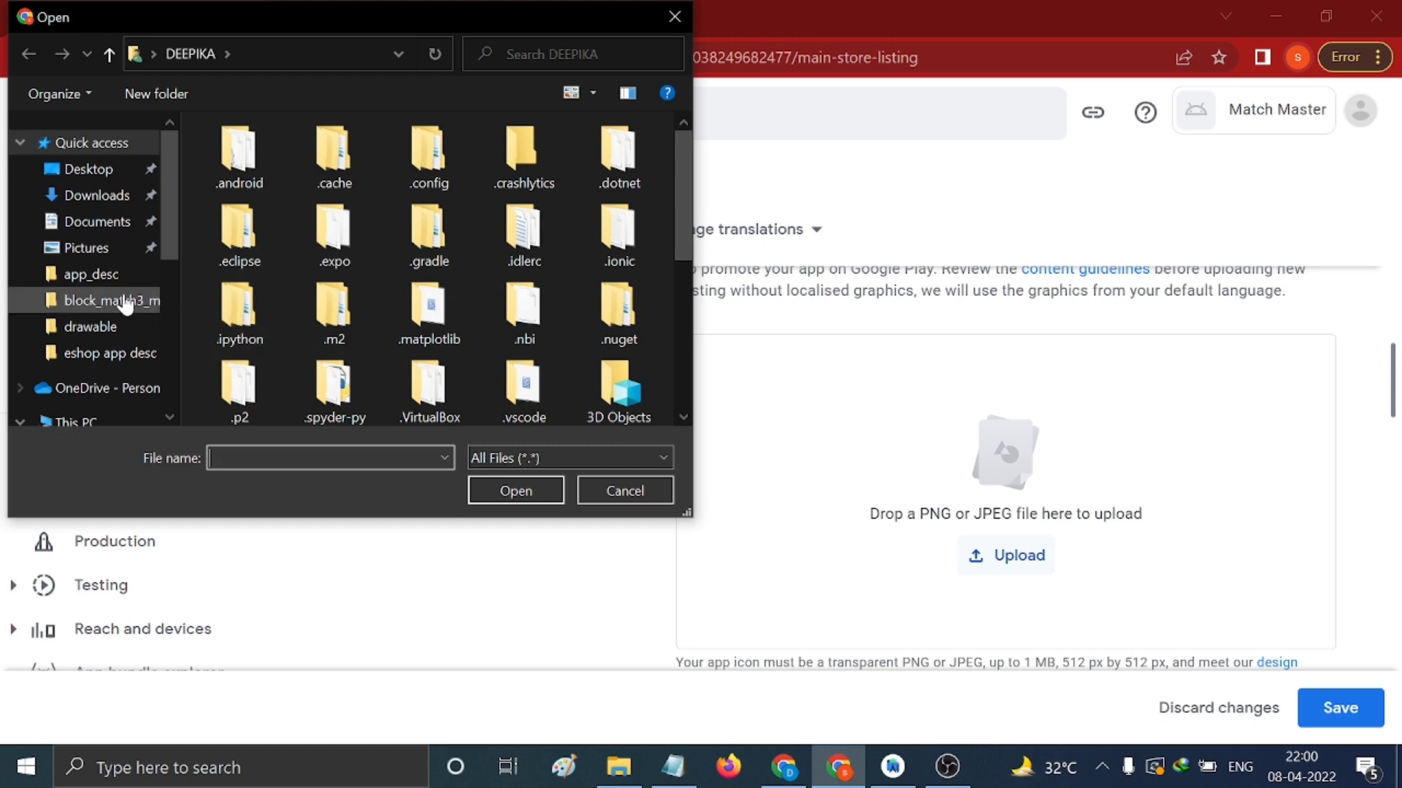
{"action": "left_click", "coordinate": [103, 275]}
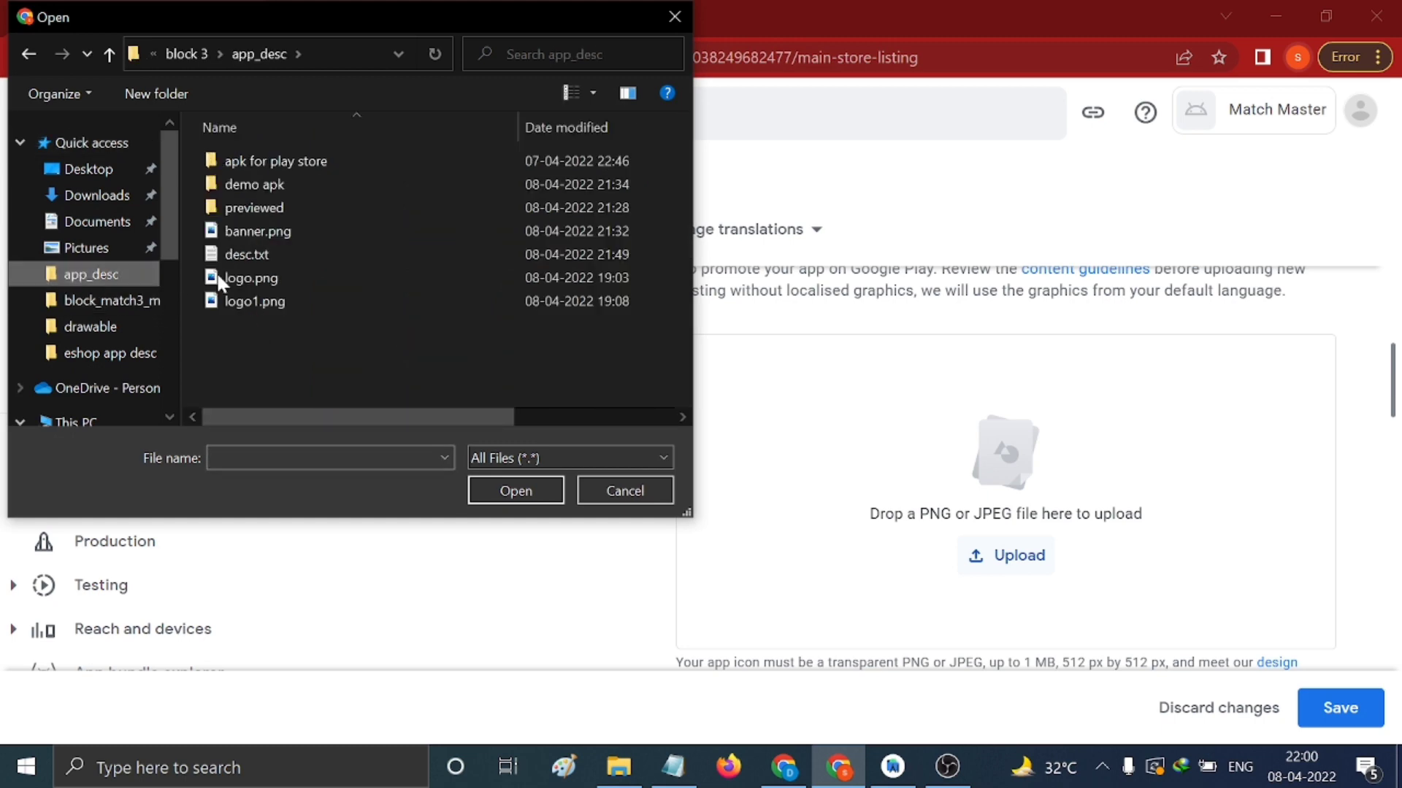
{"action": "left_click", "coordinate": [300, 278]}
{"action": "left_click", "coordinate": [516, 496]}
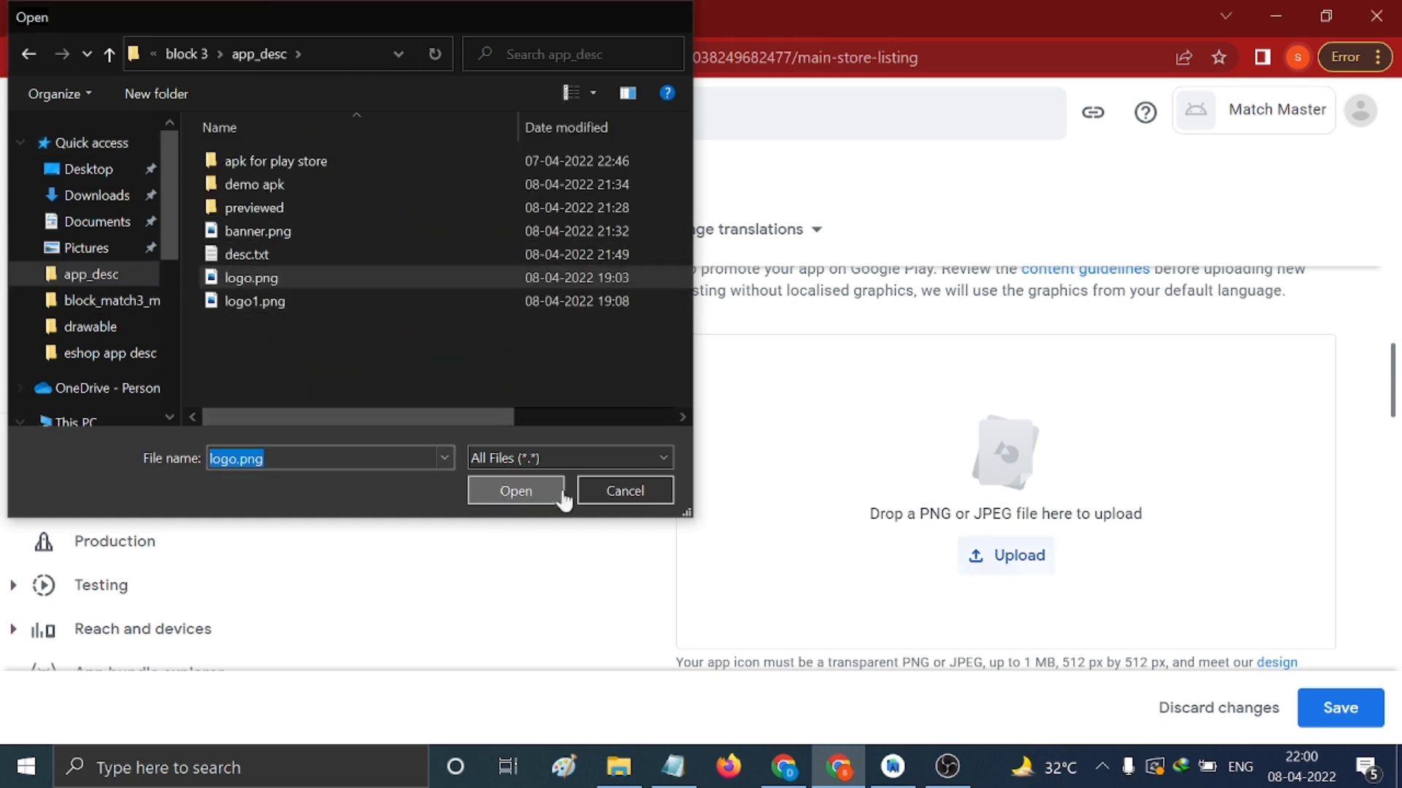
Upload banner.png as the feature graphic
{"action": "scroll", "coordinate": [1123, 463], "scroll_direction": "down", "scroll_amount": 4}
{"action": "left_click", "coordinate": [979, 609]}
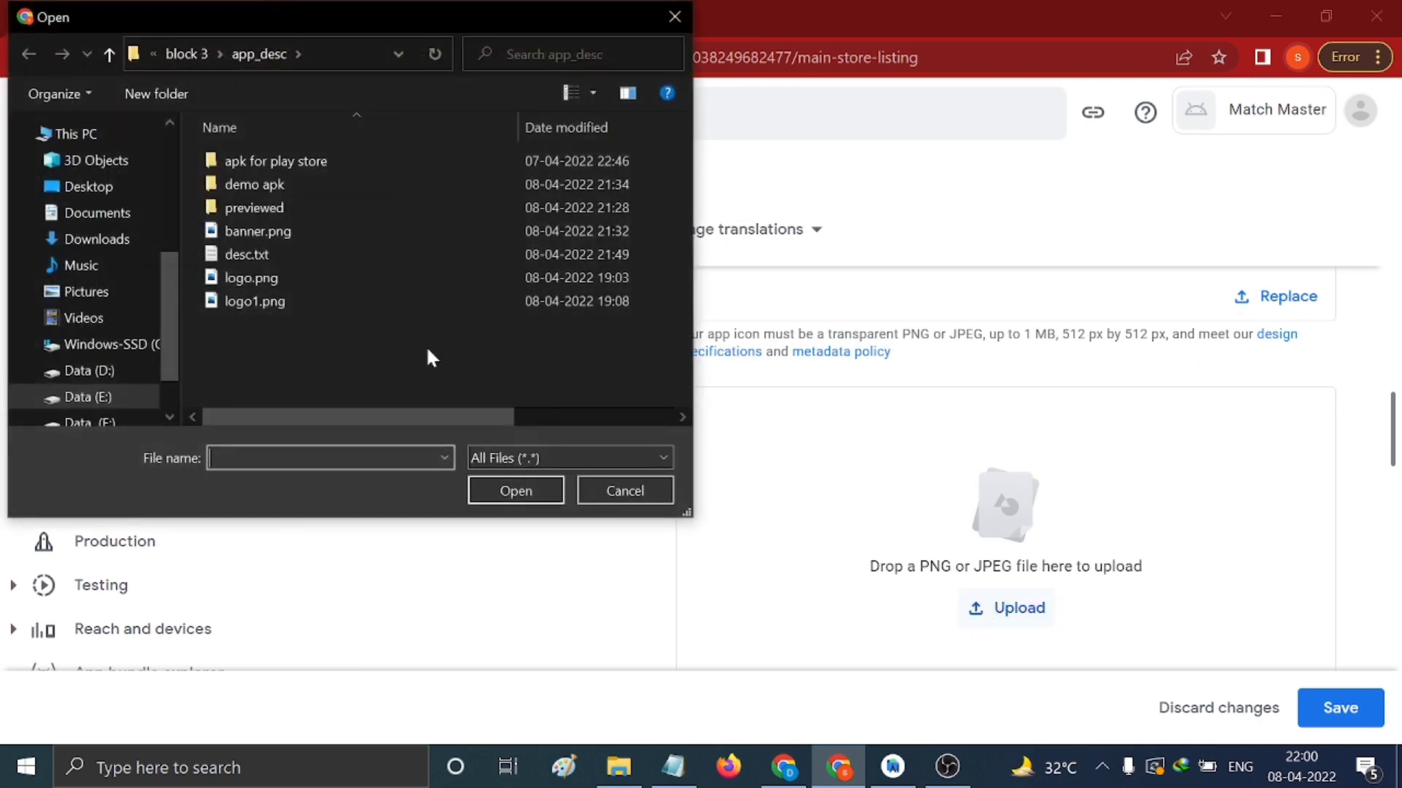
{"action": "left_click", "coordinate": [327, 231]}
{"action": "left_click", "coordinate": [500, 491]}
Start a phone screenshot upload from the previewed screenshots folder
{"action": "scroll", "coordinate": [1112, 506], "scroll_direction": "down", "scroll_amount": 3}
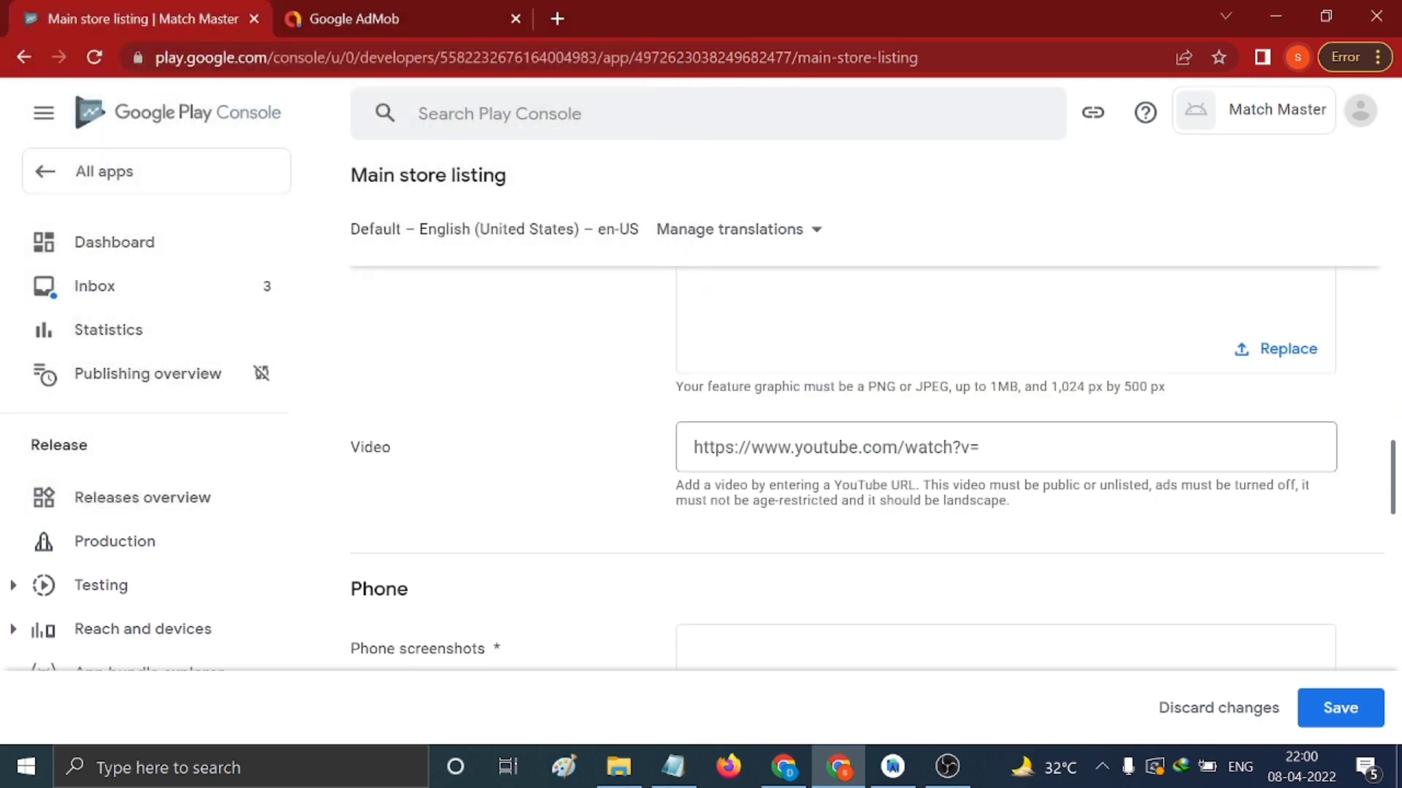
{"action": "scroll", "coordinate": [1147, 521], "scroll_direction": "down", "scroll_amount": 5}
{"action": "left_click", "coordinate": [1018, 517]}
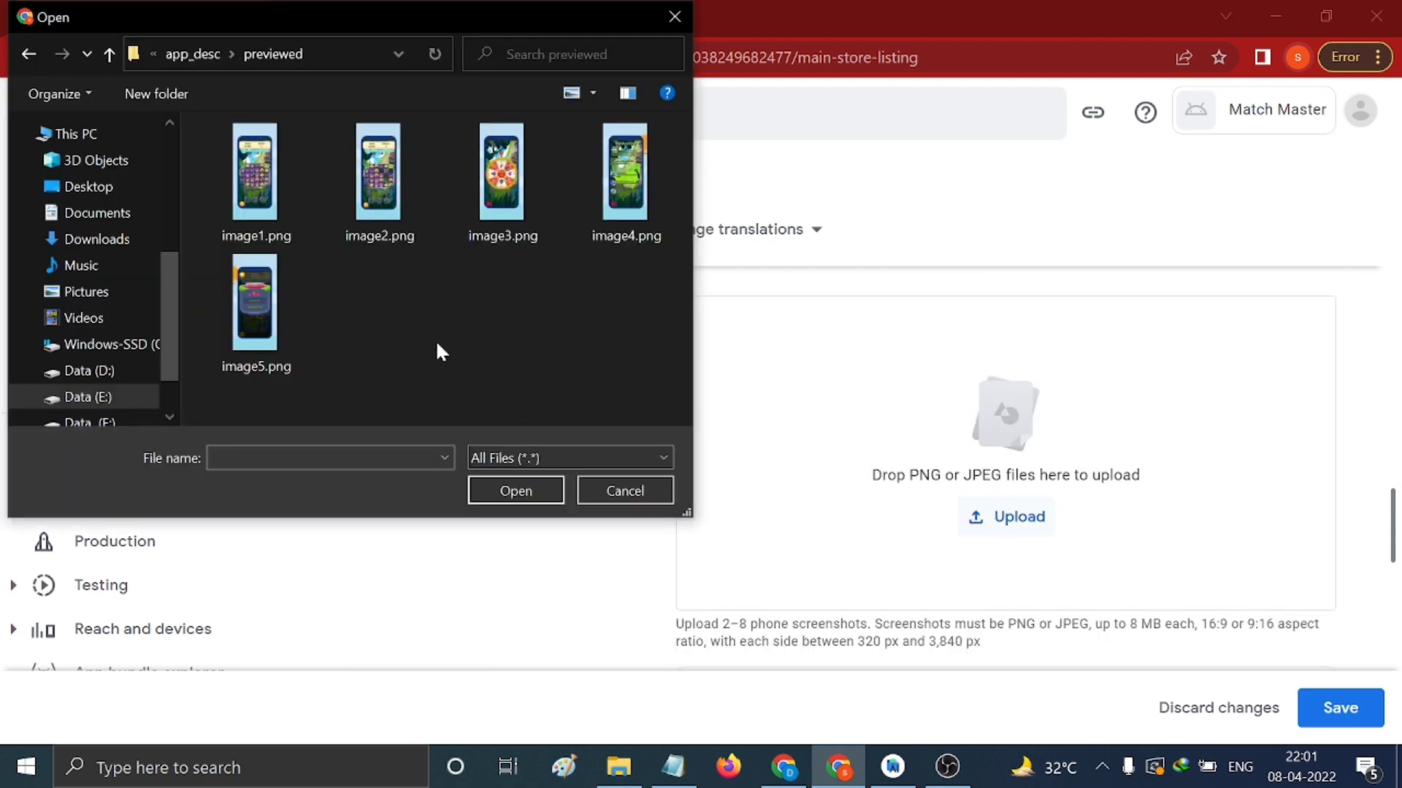
Upload image1.png, image2.png and image3.png as phone screenshots
{"action": "left_click", "coordinate": [285, 201]}
{"action": "left_click", "coordinate": [511, 489]}
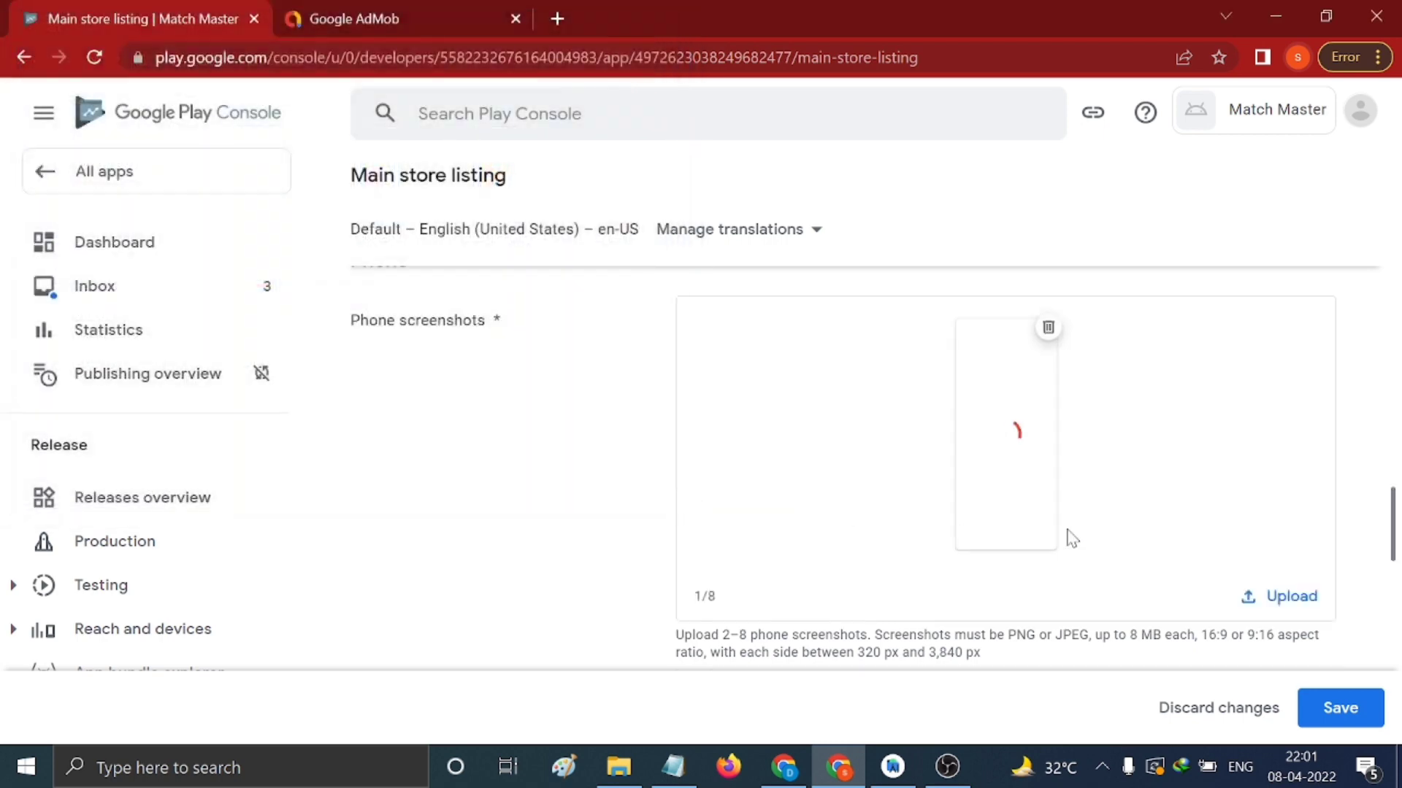
{"action": "left_click", "coordinate": [1255, 596]}
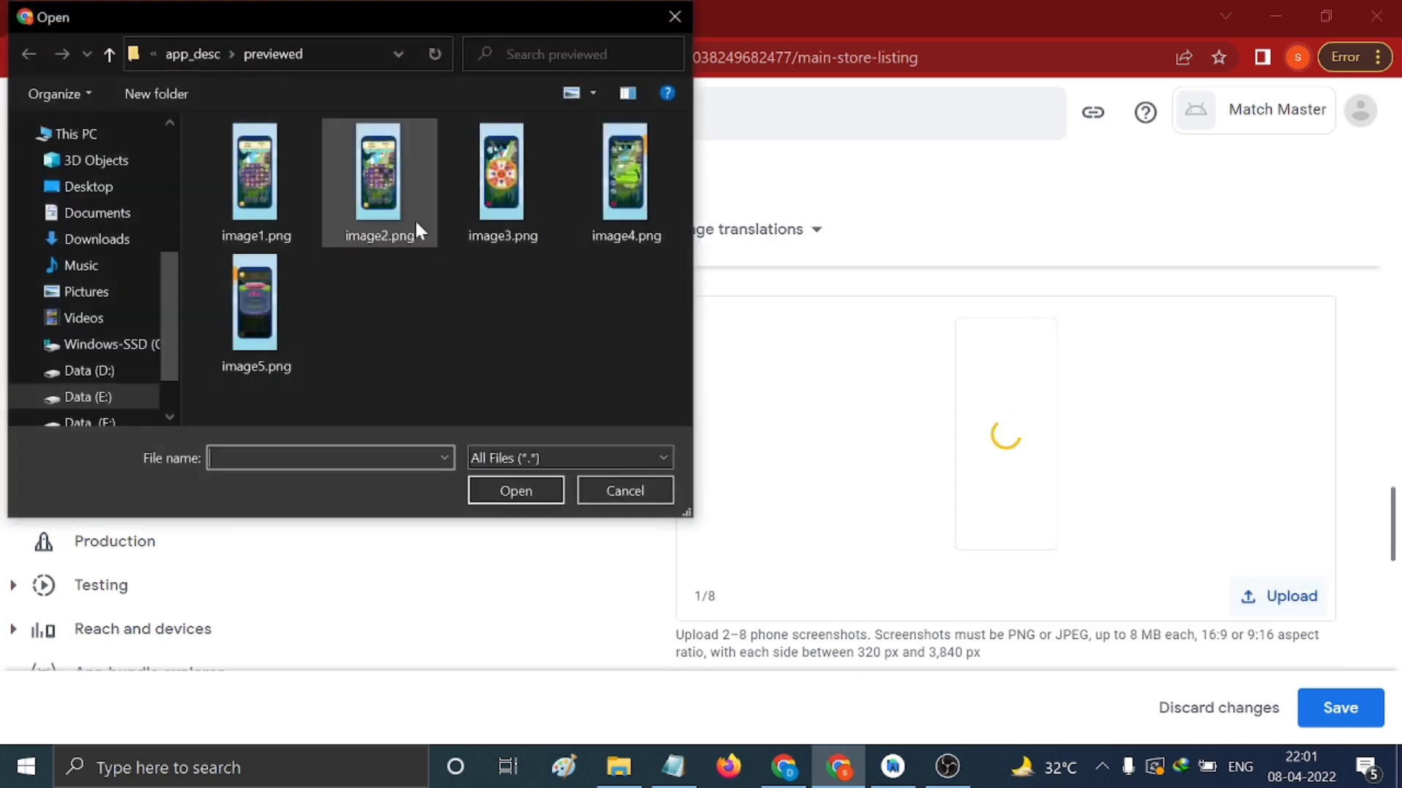
{"action": "left_click", "coordinate": [365, 182]}
{"action": "left_click", "coordinate": [507, 486]}
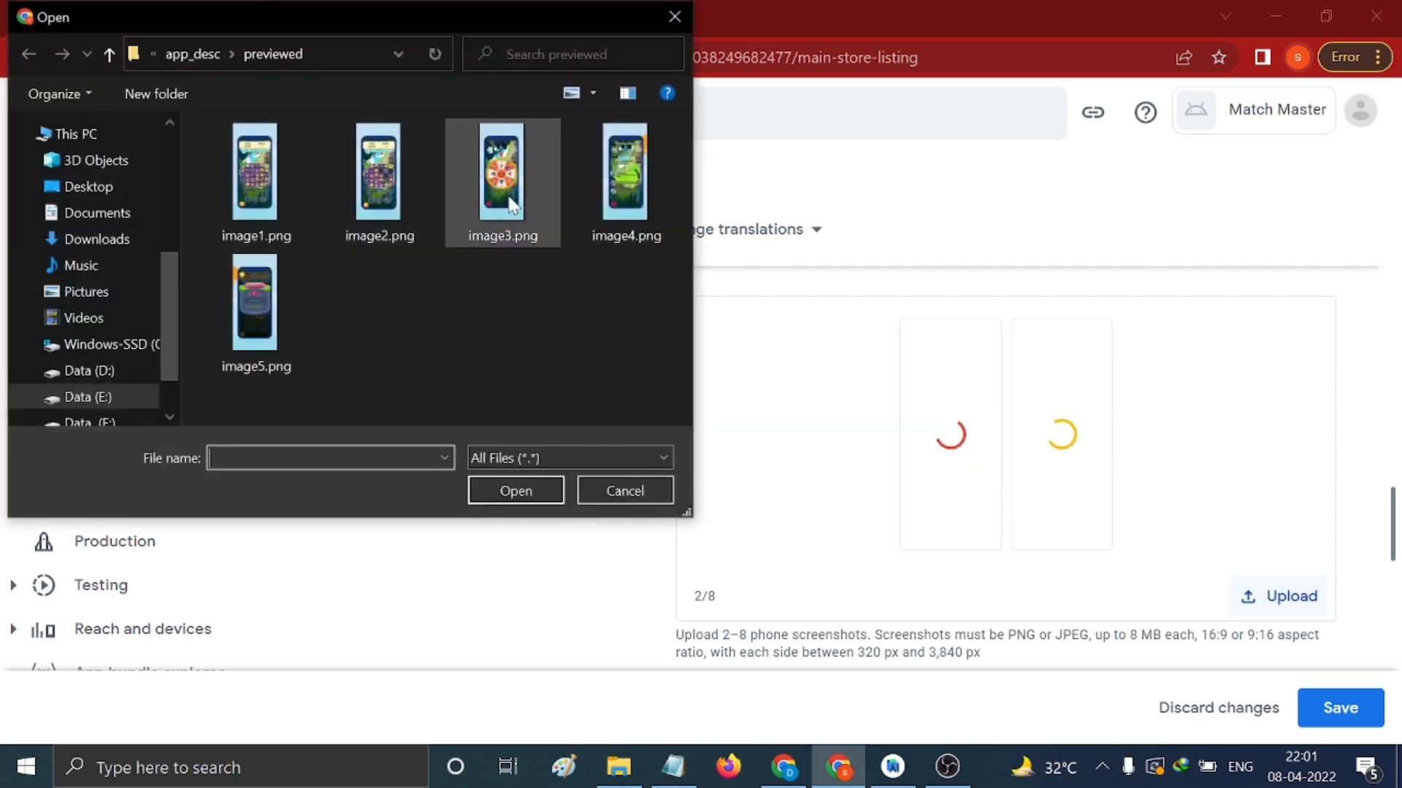
{"action": "left_click", "coordinate": [500, 187]}
{"action": "left_click", "coordinate": [498, 481]}
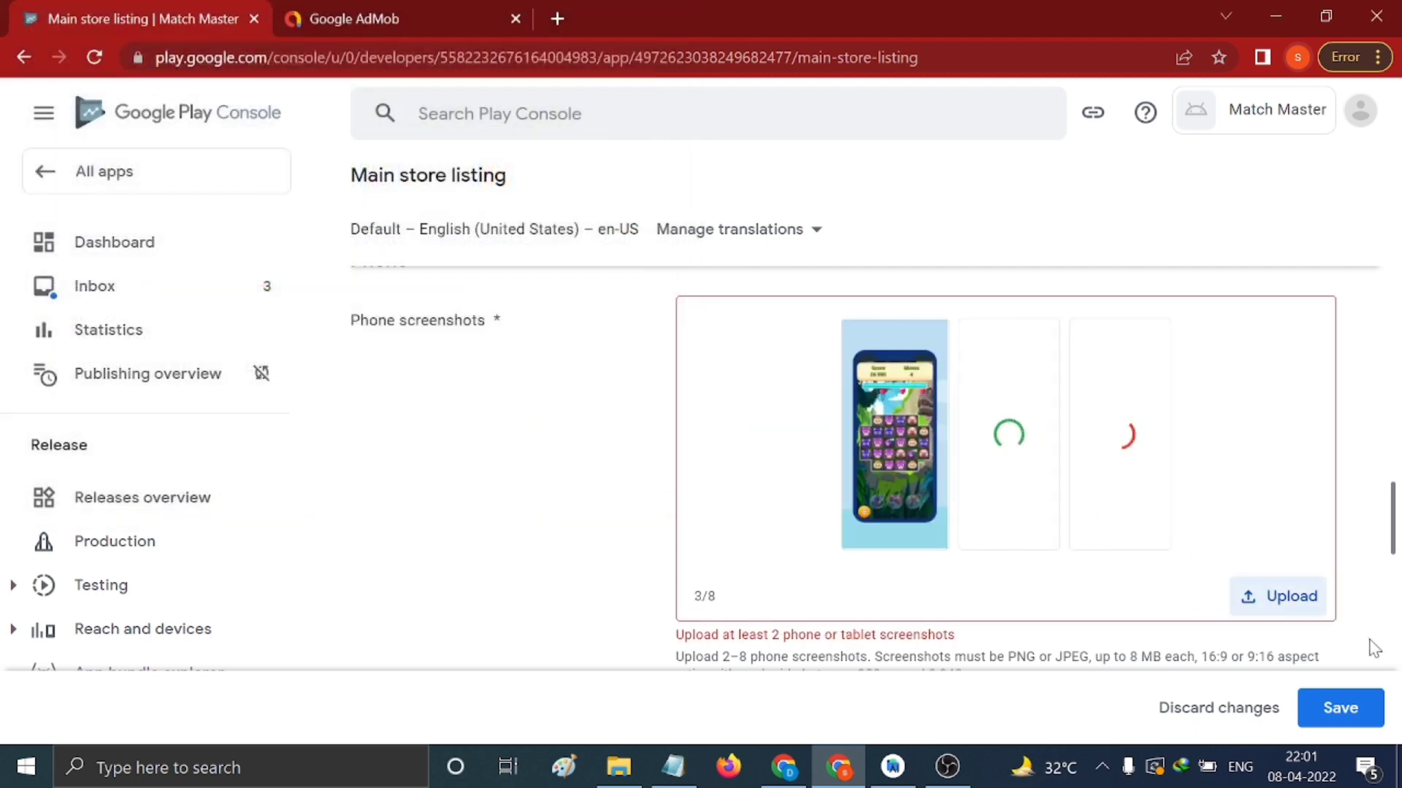
Upload image4.png and image5.png, bringing the phone screenshots to 5/8
{"action": "left_click", "coordinate": [1285, 596]}
{"action": "left_click", "coordinate": [626, 183]}
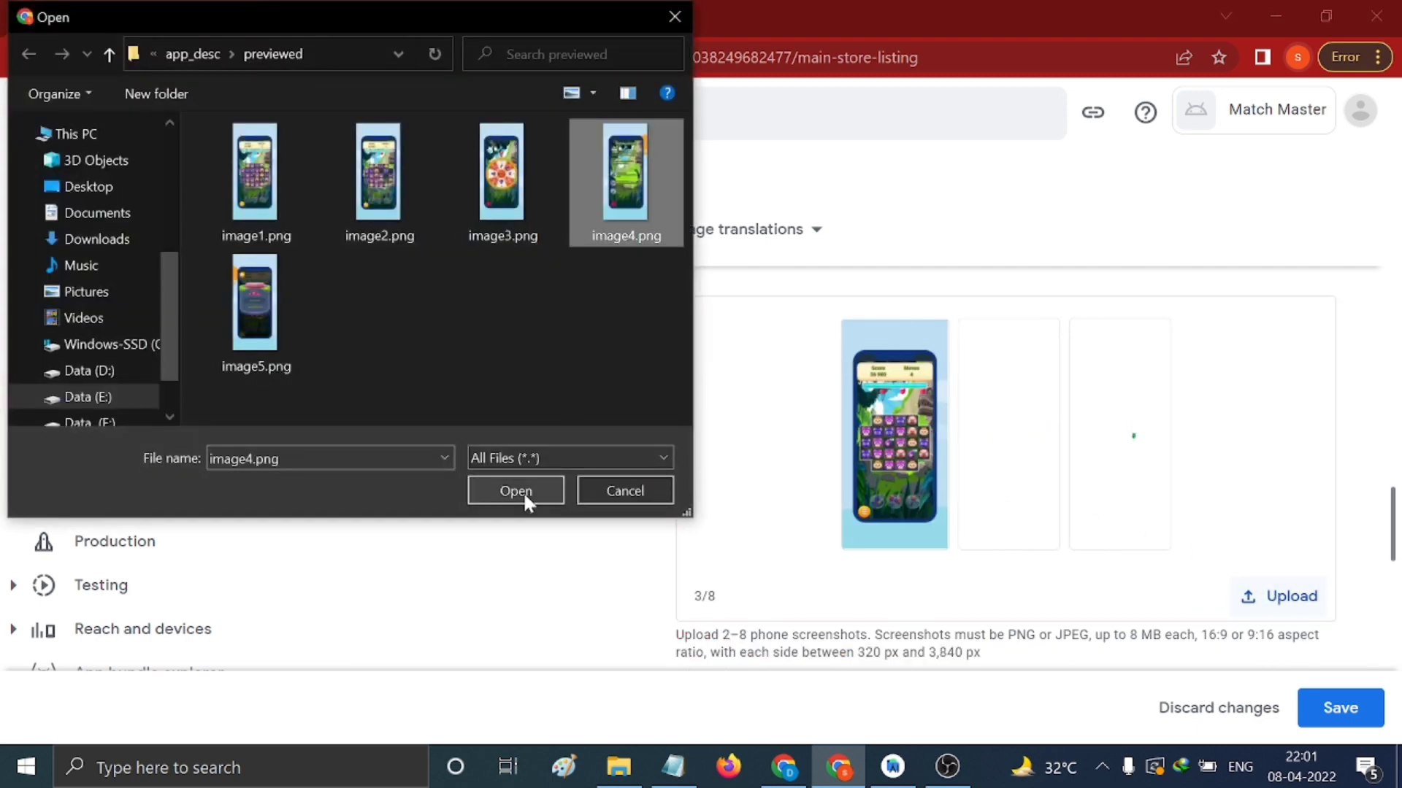
{"action": "left_click", "coordinate": [523, 492]}
{"action": "left_click", "coordinate": [1282, 605]}
{"action": "left_click", "coordinate": [279, 311]}
{"action": "left_click", "coordinate": [515, 491]}
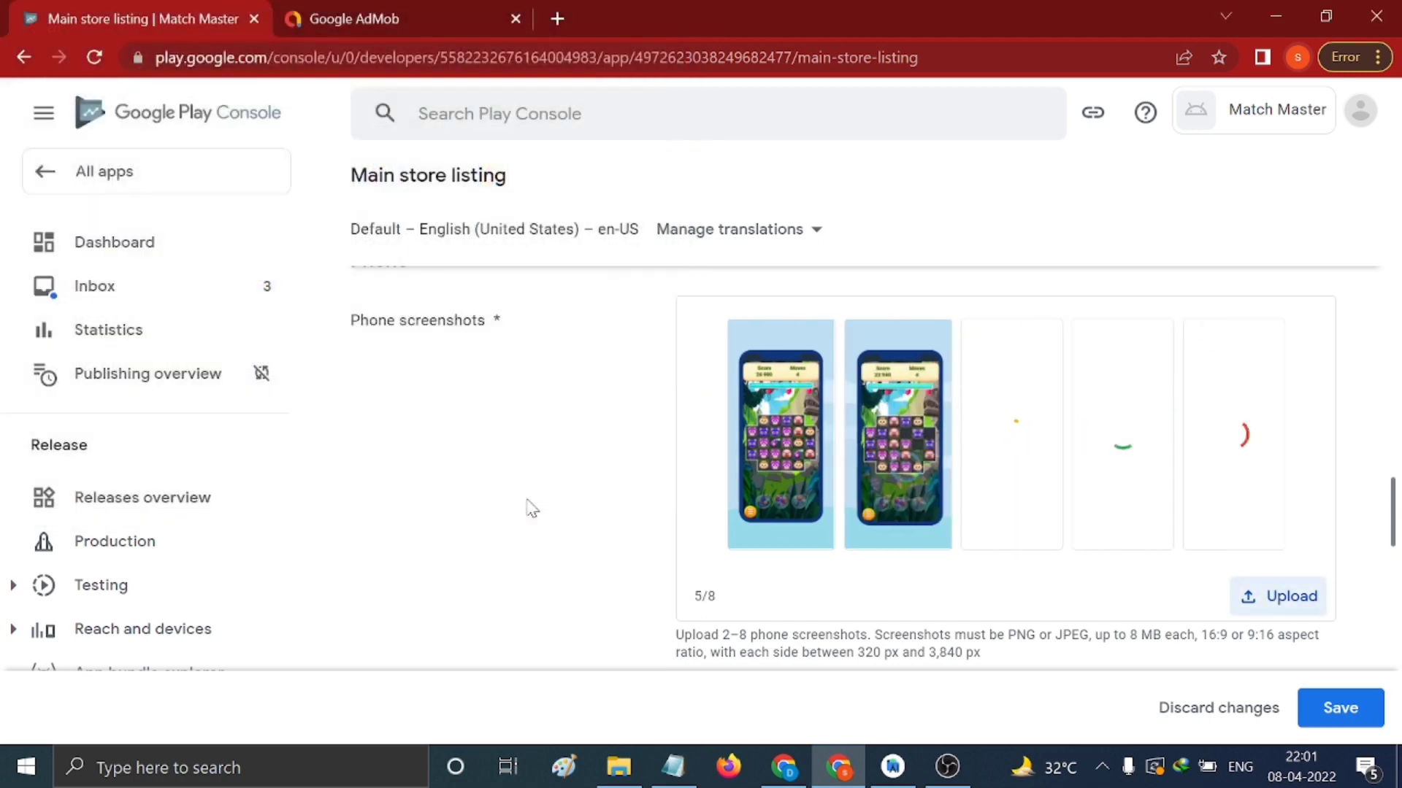
Review the completed store listing, save it, and return to the dashboard
{"action": "scroll", "coordinate": [1105, 590], "scroll_direction": "up", "scroll_amount": 9}
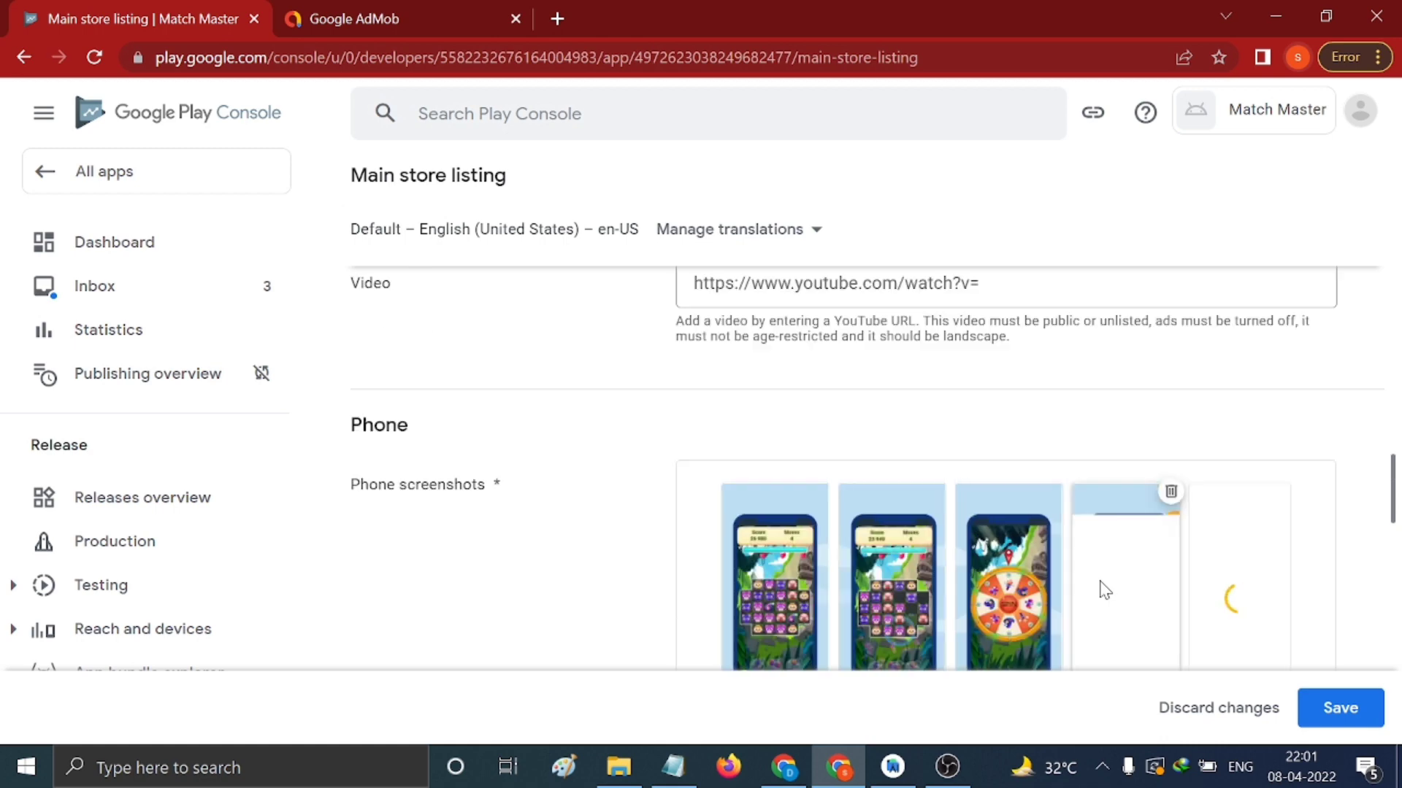
{"action": "scroll", "coordinate": [1108, 584], "scroll_direction": "up", "scroll_amount": 4}
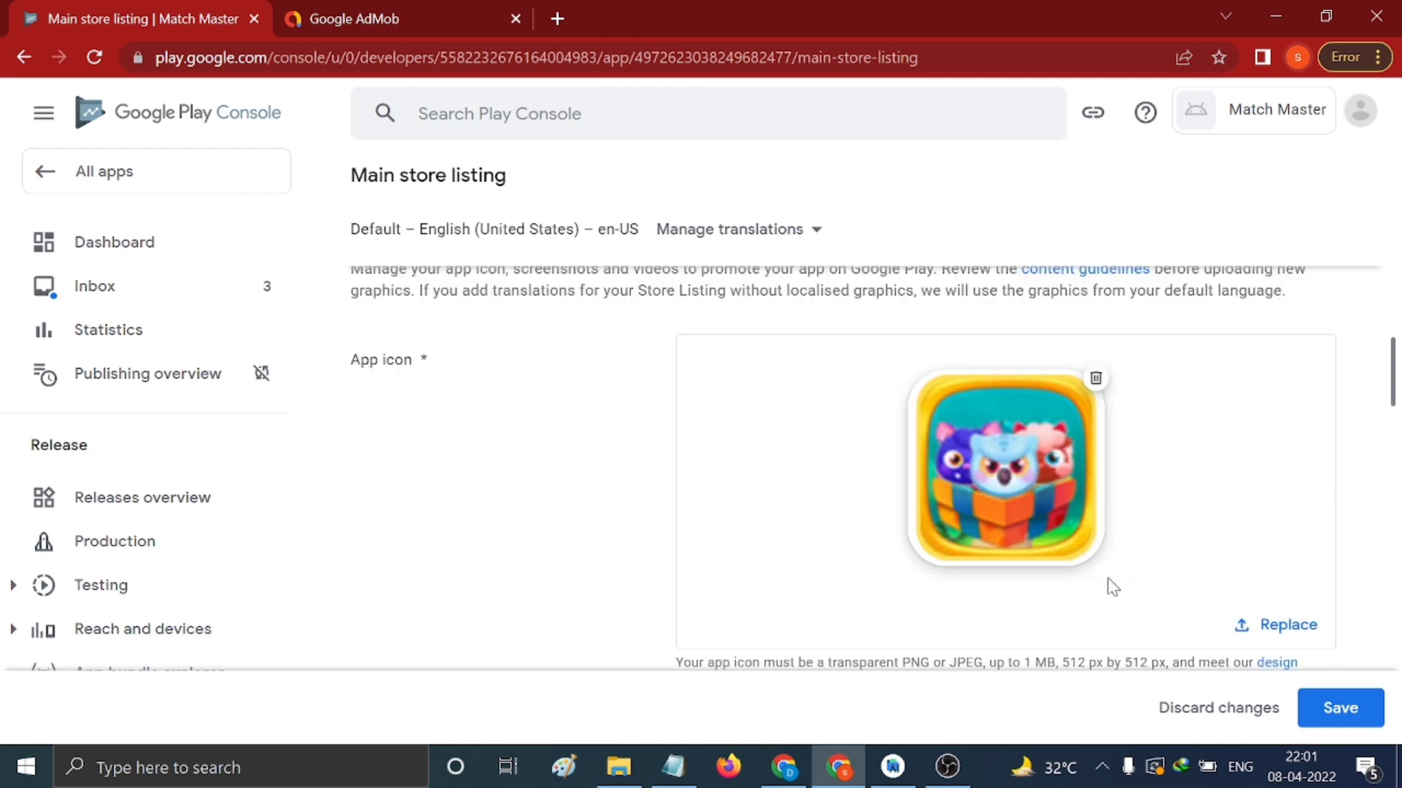
{"action": "scroll", "coordinate": [1113, 586], "scroll_direction": "down", "scroll_amount": 10}
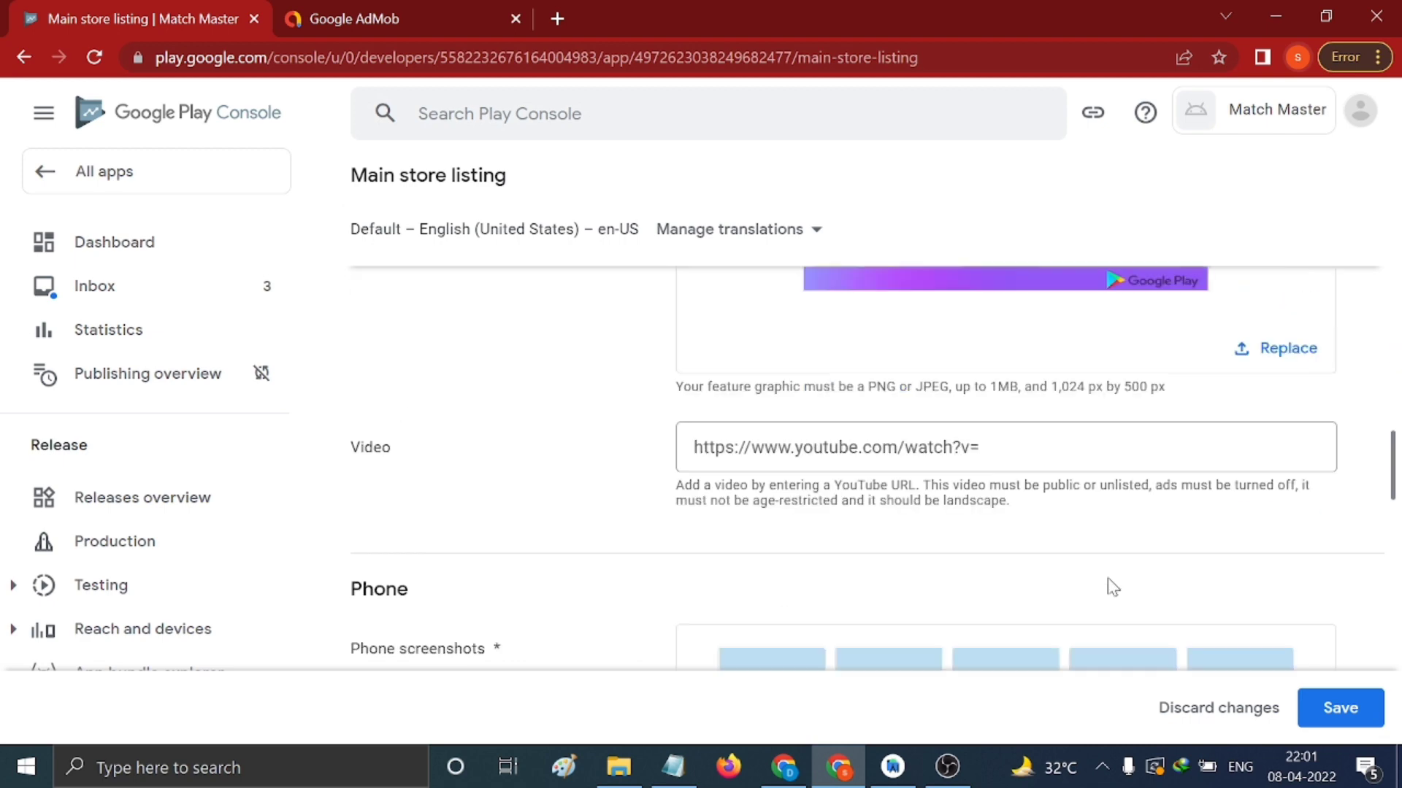
{"action": "scroll", "coordinate": [1107, 577], "scroll_direction": "down", "scroll_amount": 13}
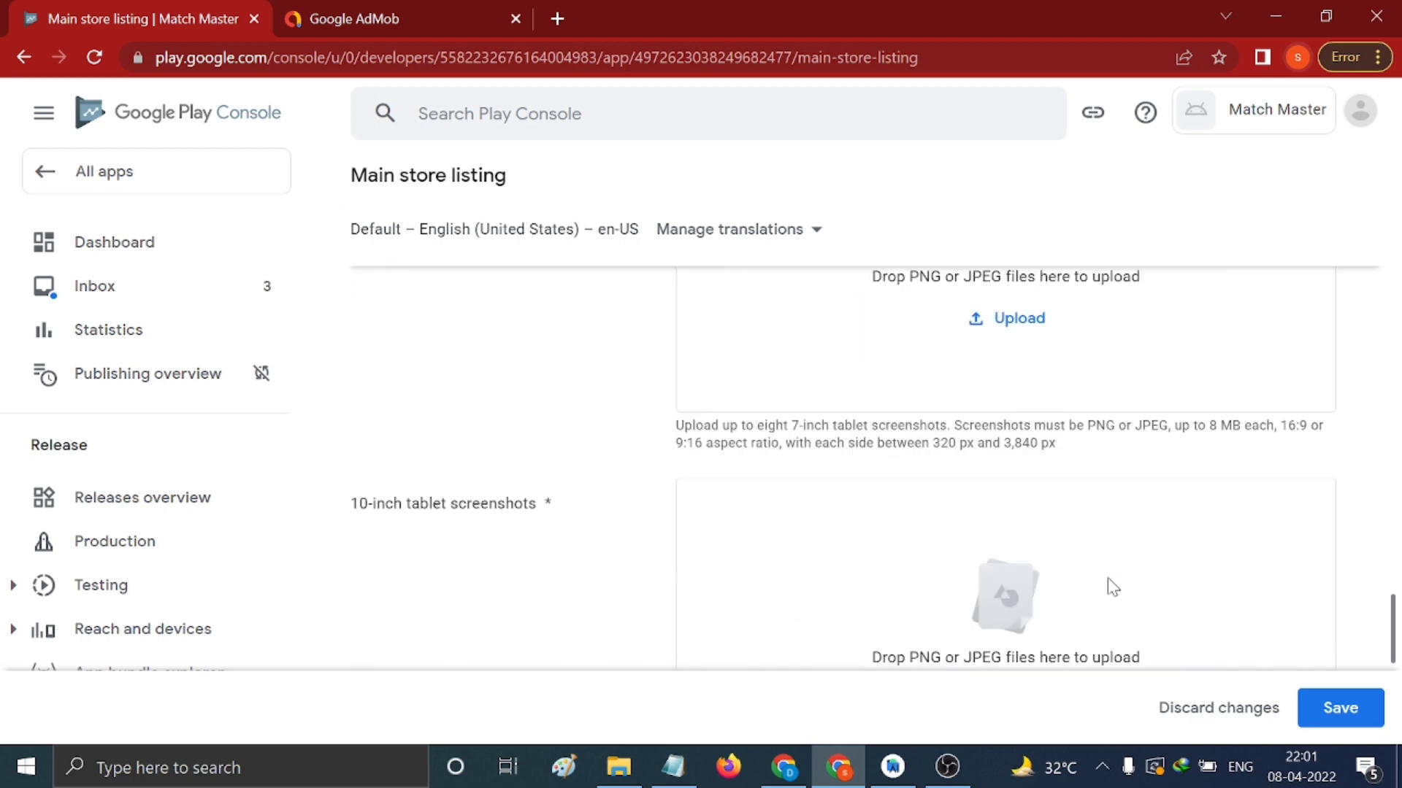
{"action": "scroll", "coordinate": [1107, 578], "scroll_direction": "down", "scroll_amount": 5}
{"action": "scroll", "coordinate": [1108, 579], "scroll_direction": "up", "scroll_amount": 12}
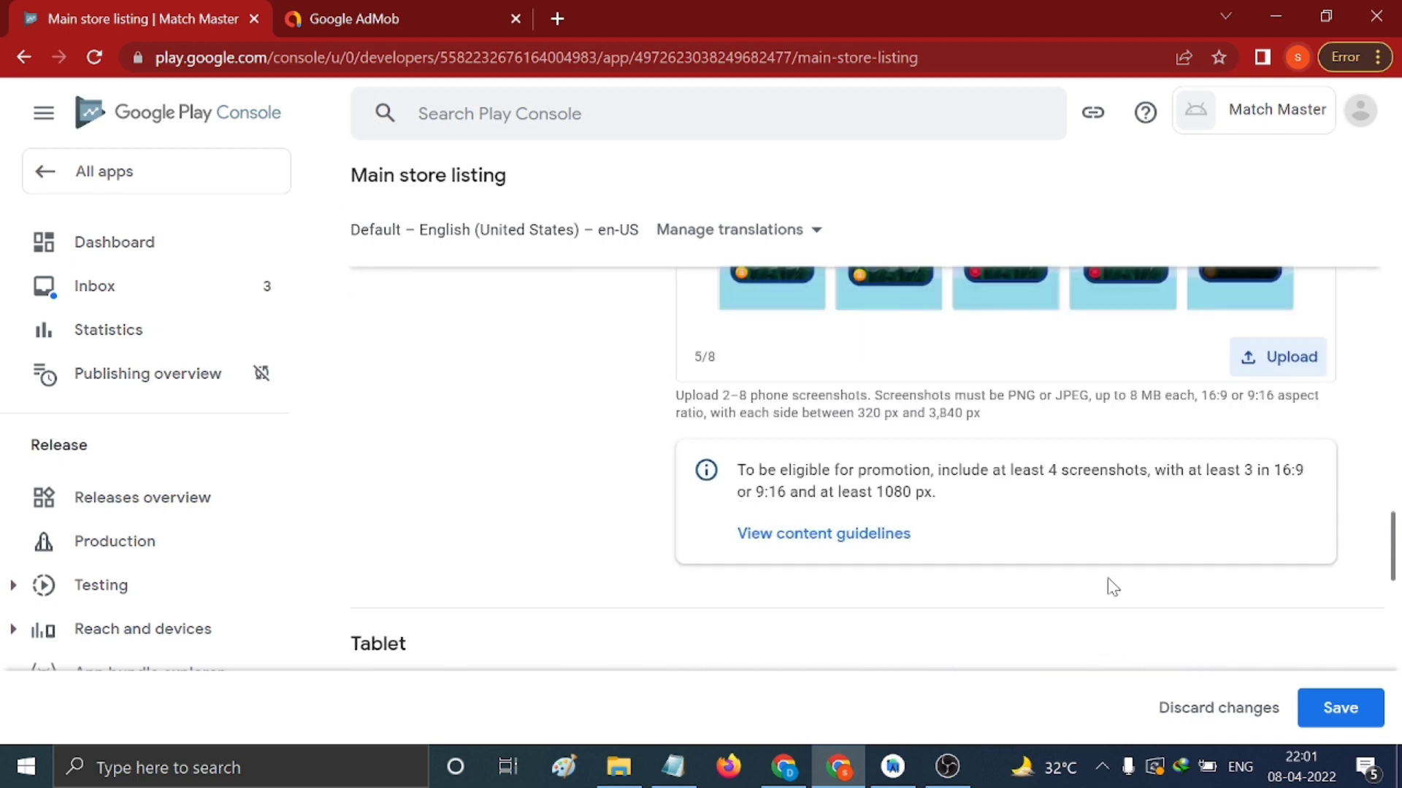
{"action": "scroll", "coordinate": [1107, 577], "scroll_direction": "up", "scroll_amount": 4}
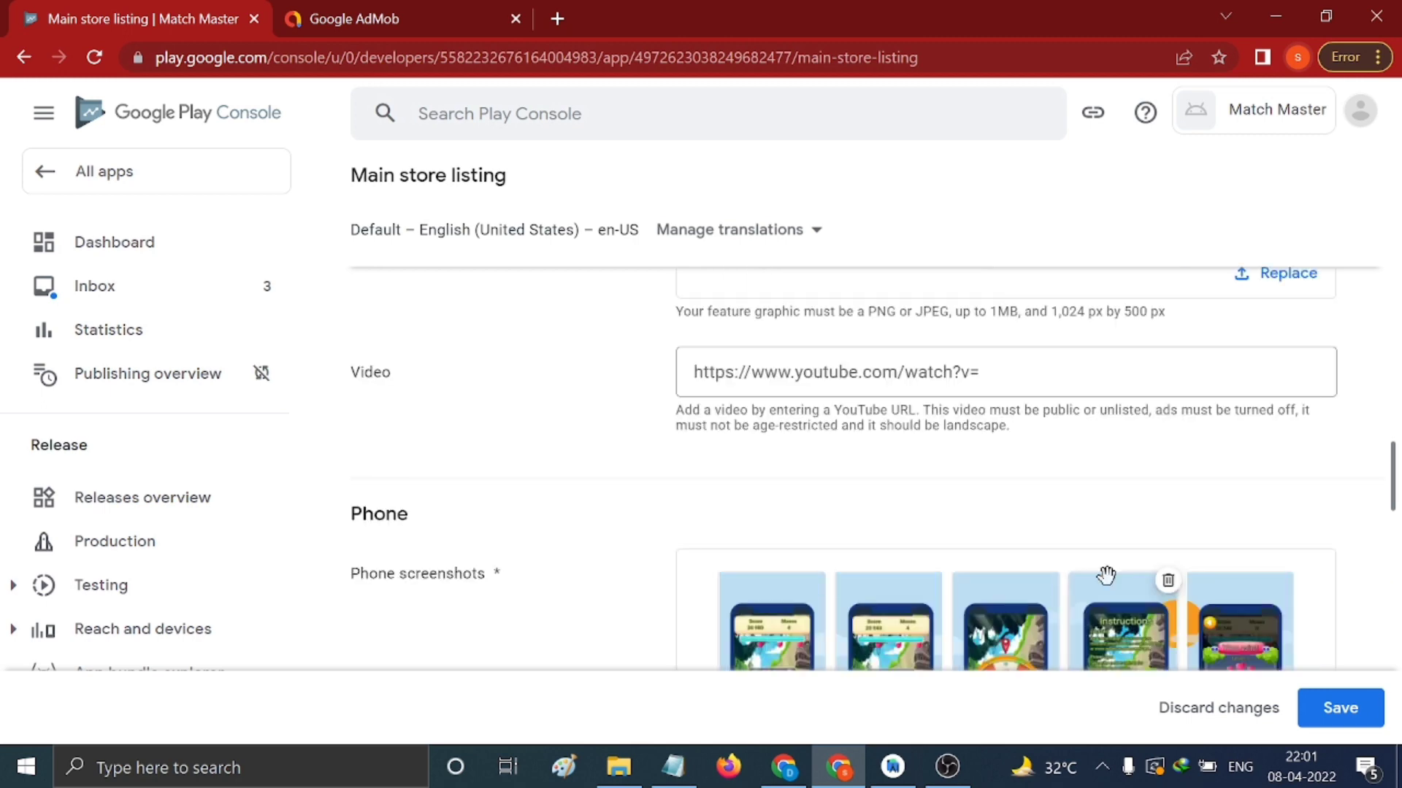
{"action": "scroll", "coordinate": [1106, 576], "scroll_direction": "up", "scroll_amount": 10}
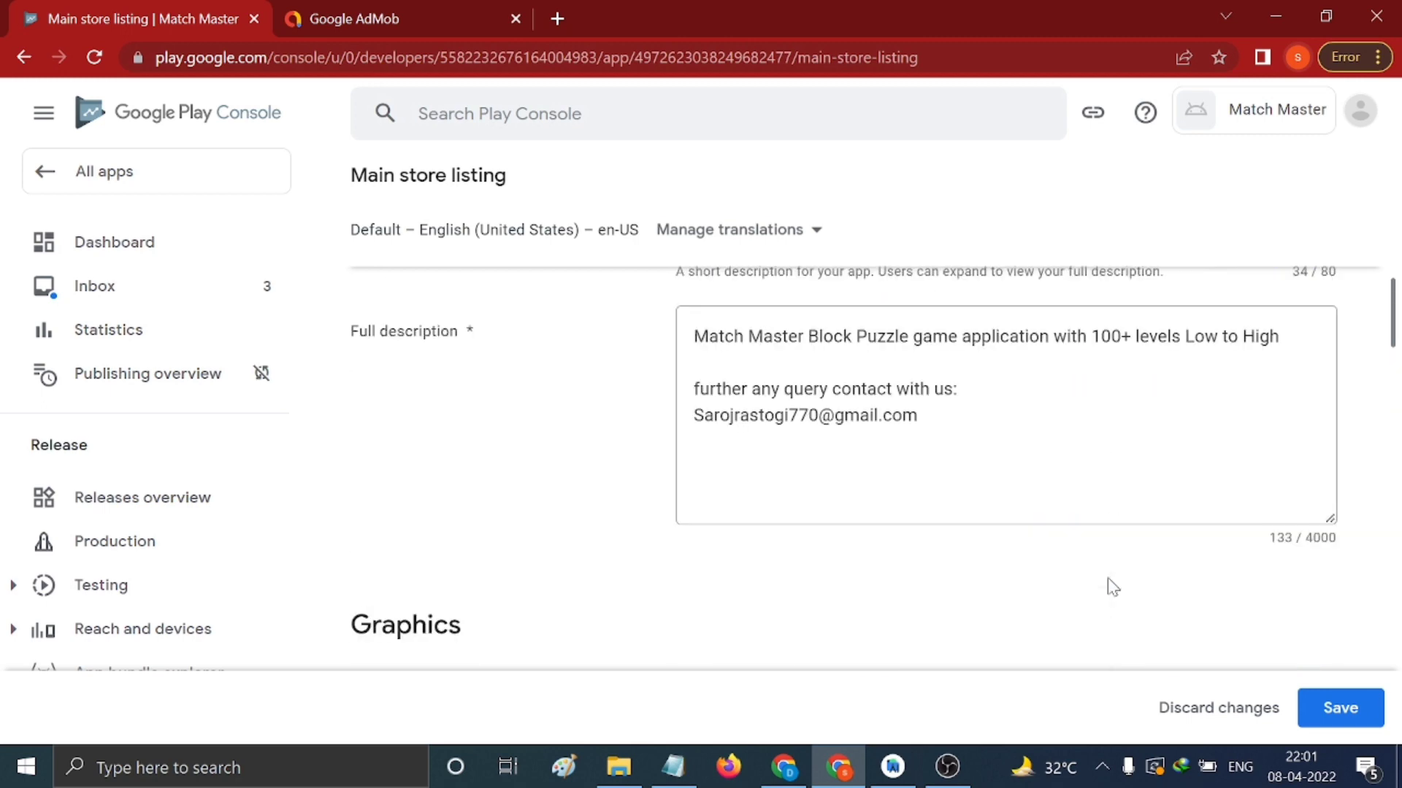
{"action": "scroll", "coordinate": [1111, 586], "scroll_direction": "up", "scroll_amount": 4}
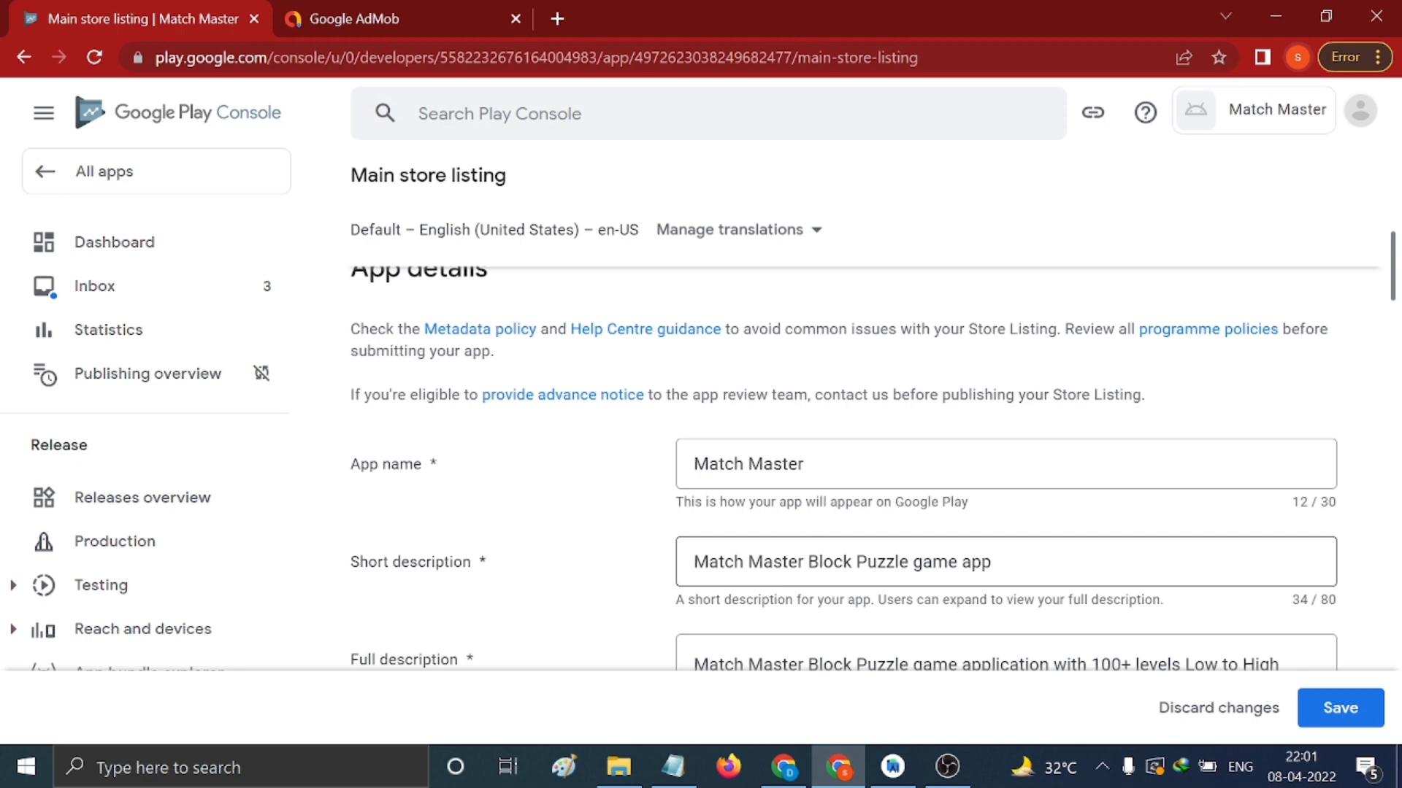
{"action": "scroll", "coordinate": [1110, 577], "scroll_direction": "down", "scroll_amount": 18}
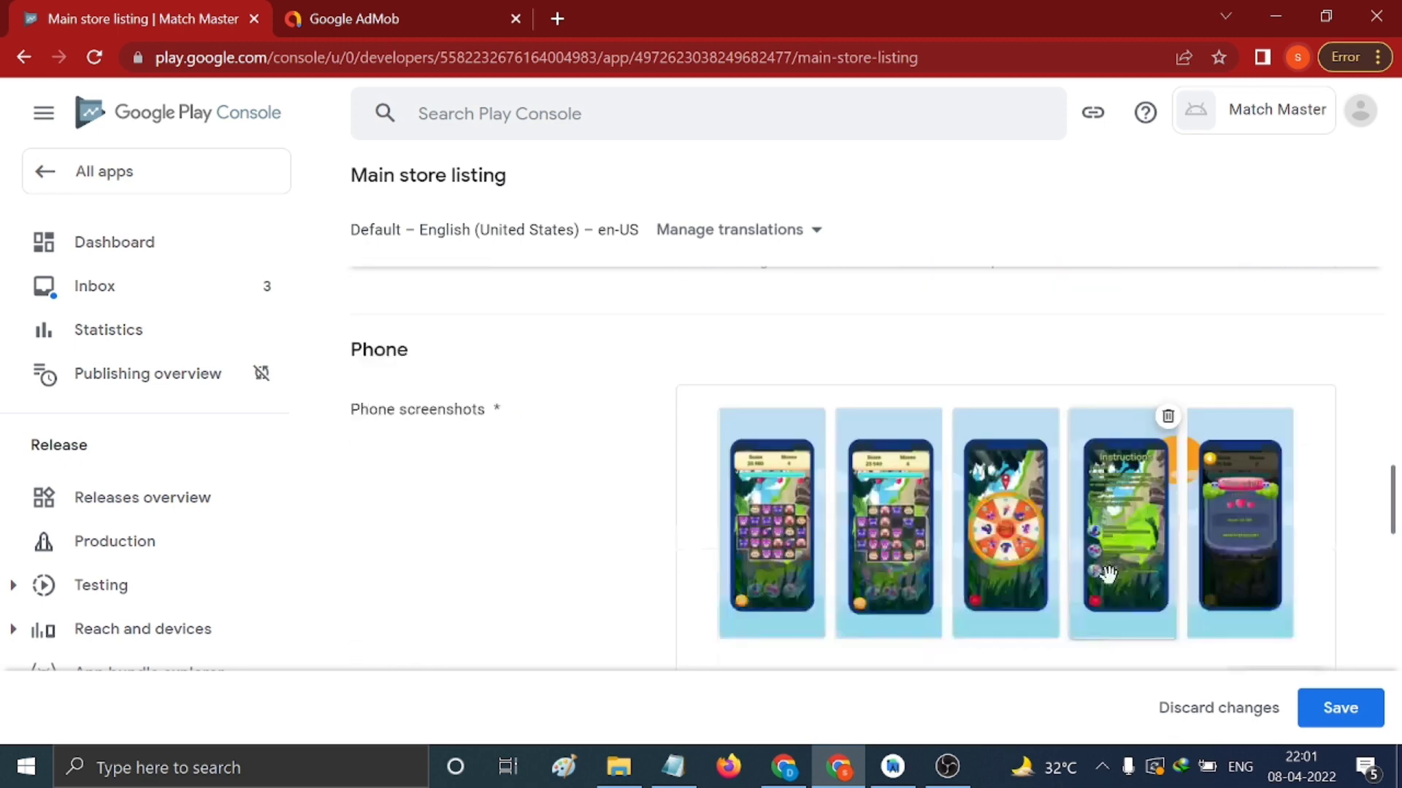
{"action": "left_click", "coordinate": [1307, 706]}
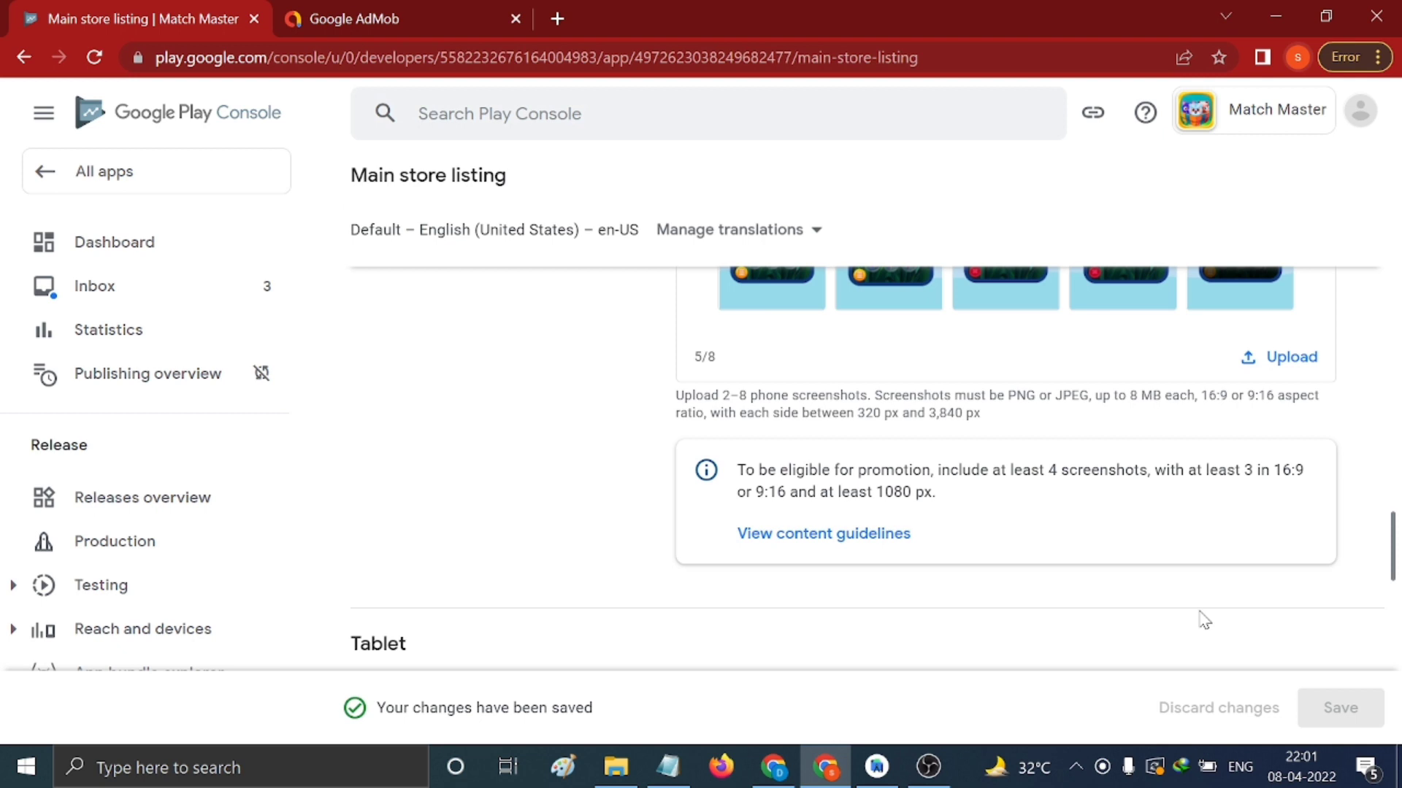
{"action": "left_click", "coordinate": [141, 247]}
Open the Select countries and regions task under Publish your app
{"action": "scroll", "coordinate": [647, 378], "scroll_direction": "down", "scroll_amount": 8}
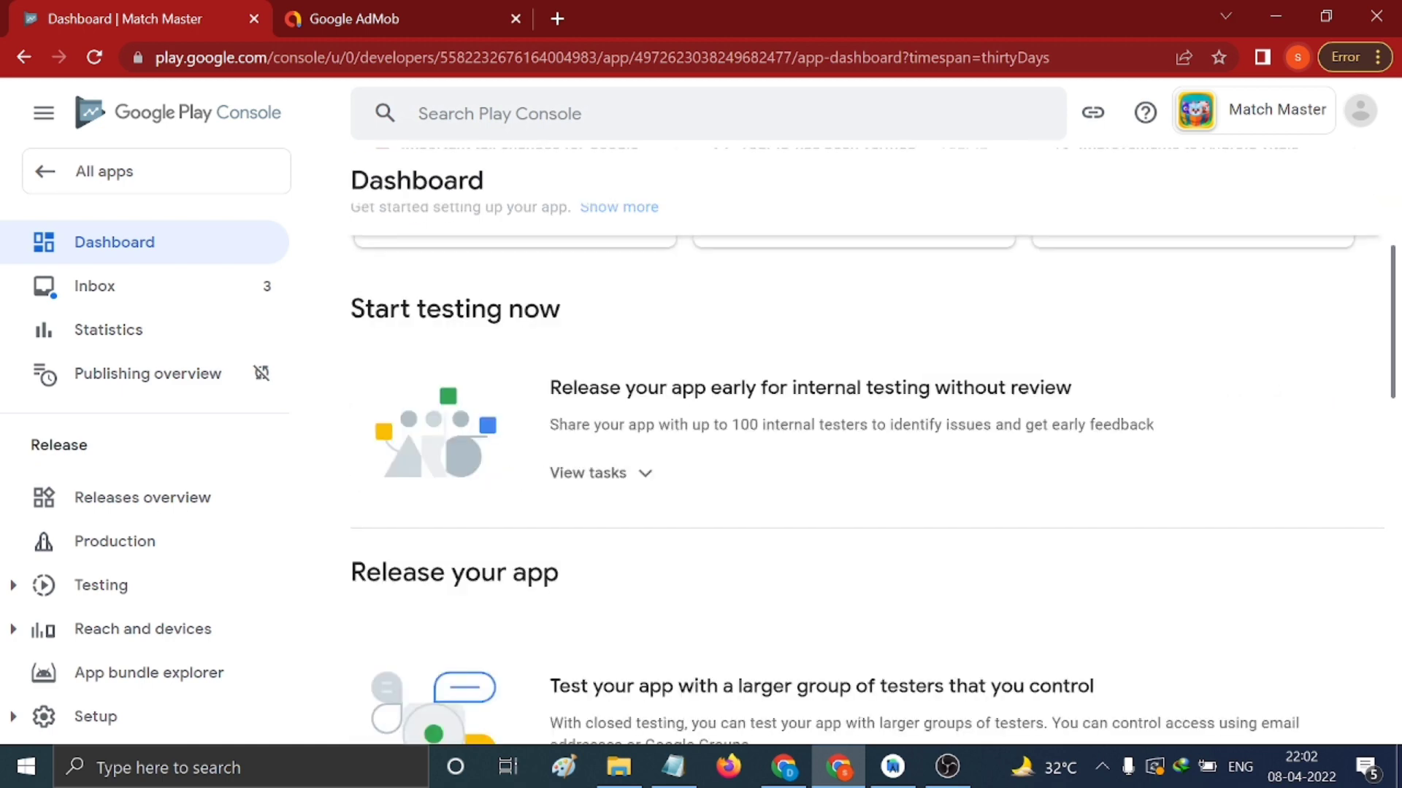
{"action": "scroll", "coordinate": [647, 378], "scroll_direction": "down", "scroll_amount": 4}
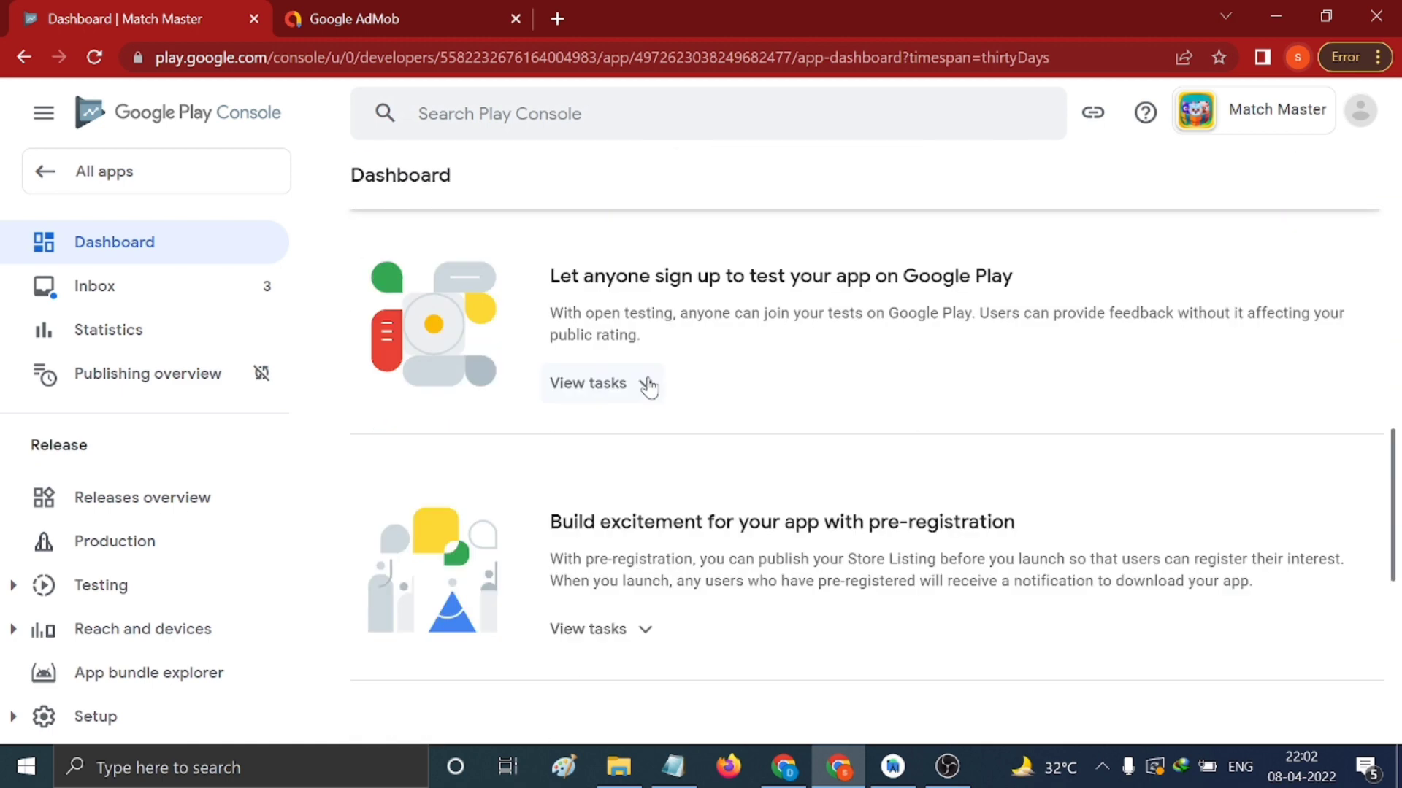
{"action": "scroll", "coordinate": [647, 387], "scroll_direction": "down", "scroll_amount": 4}
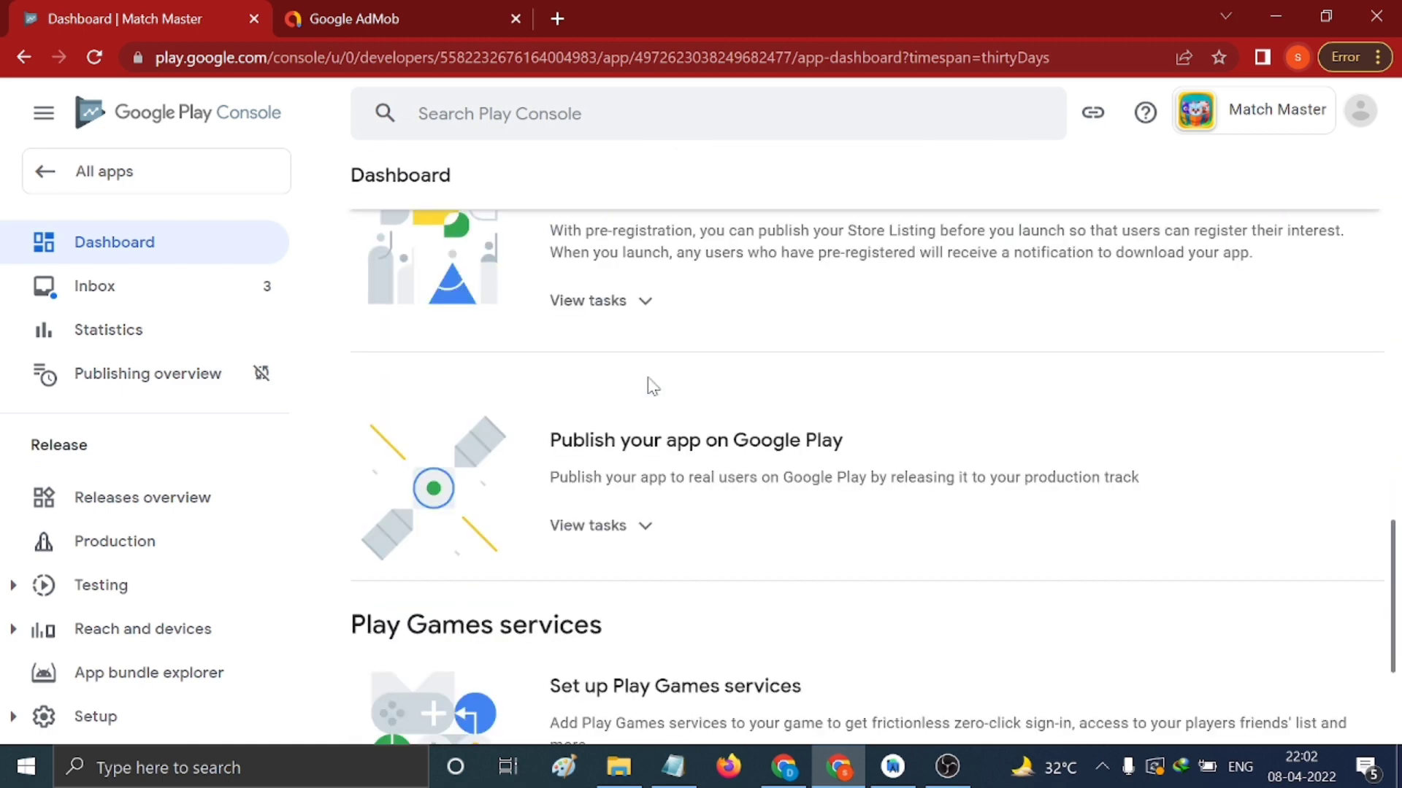
{"action": "left_click", "coordinate": [652, 536]}
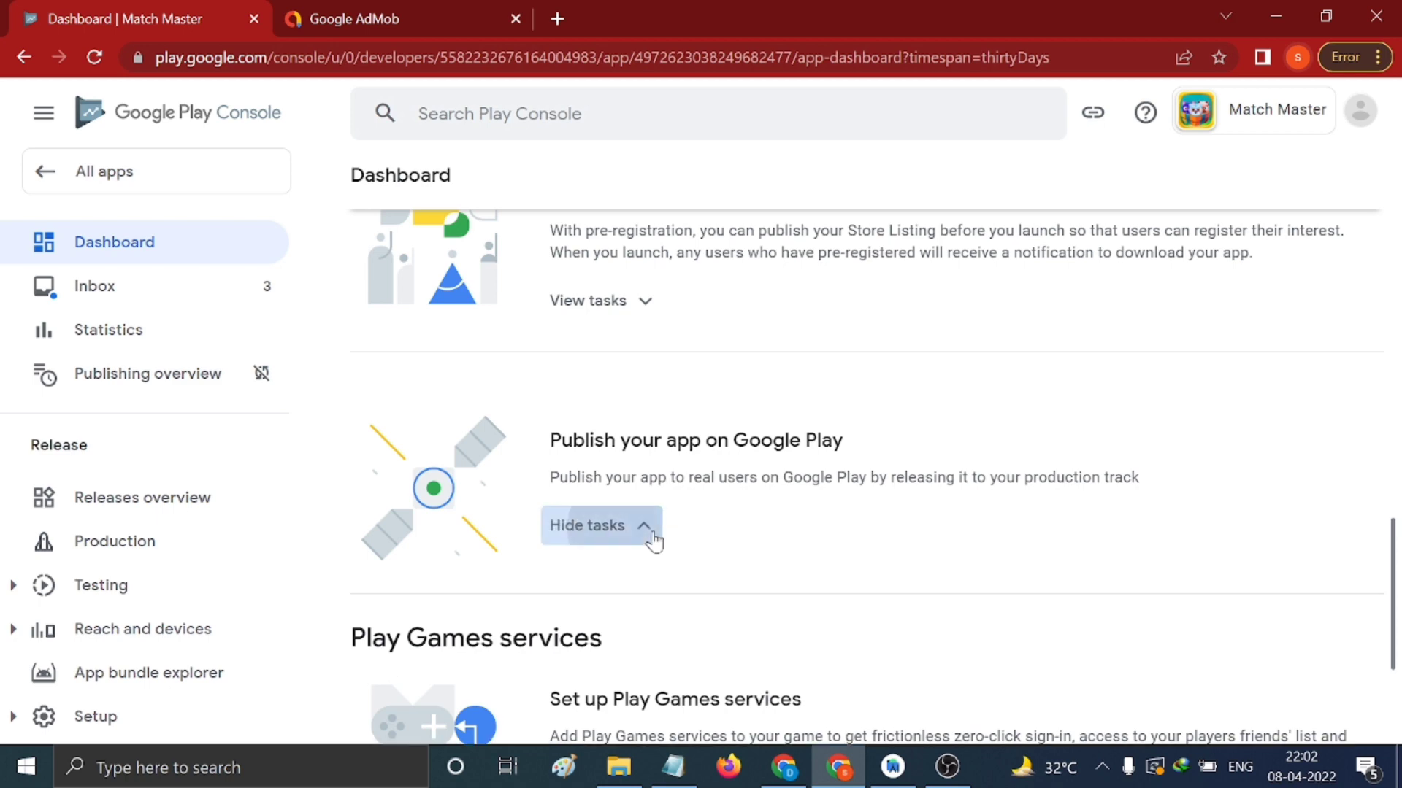
{"action": "scroll", "coordinate": [851, 471], "scroll_direction": "up", "scroll_amount": 6}
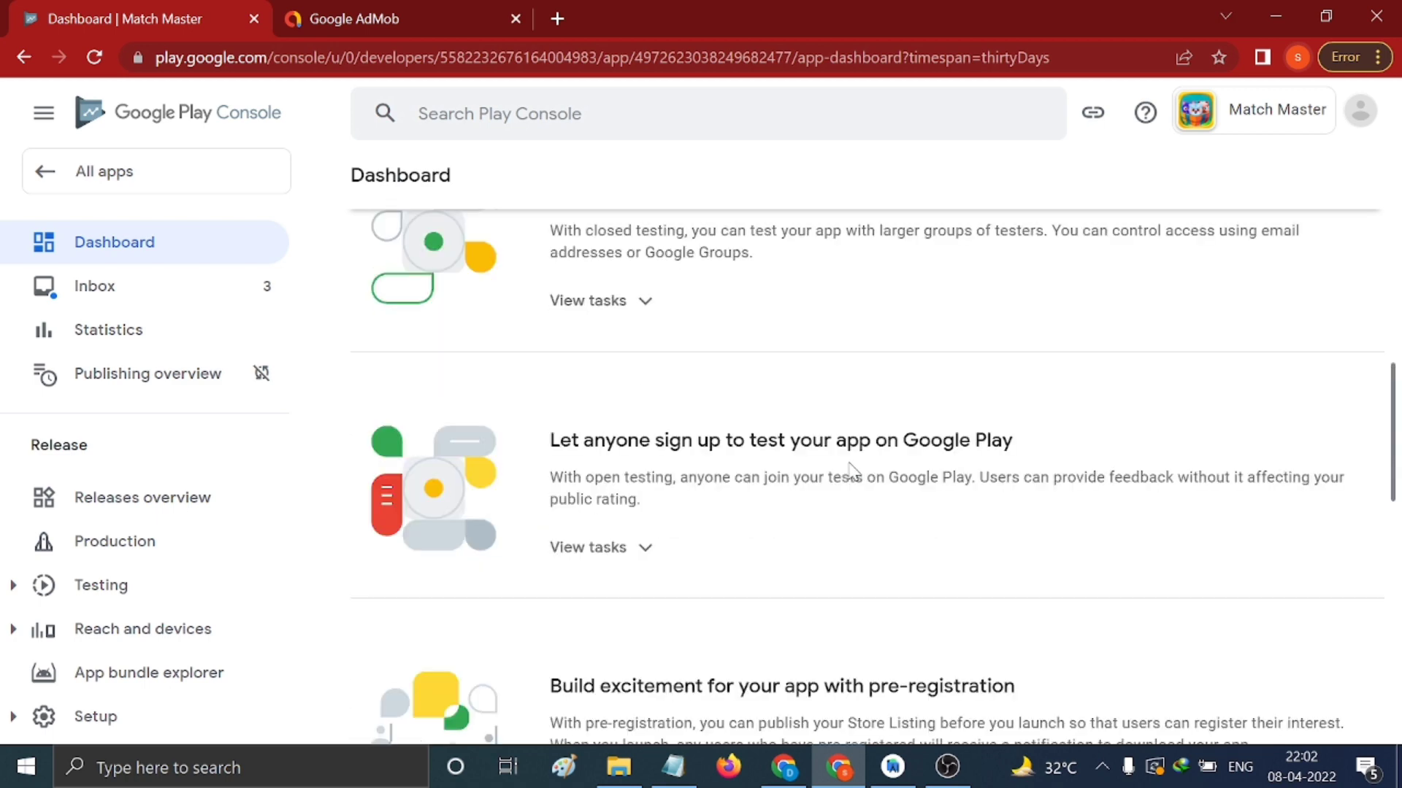
{"action": "scroll", "coordinate": [850, 470], "scroll_direction": "down", "scroll_amount": 8}
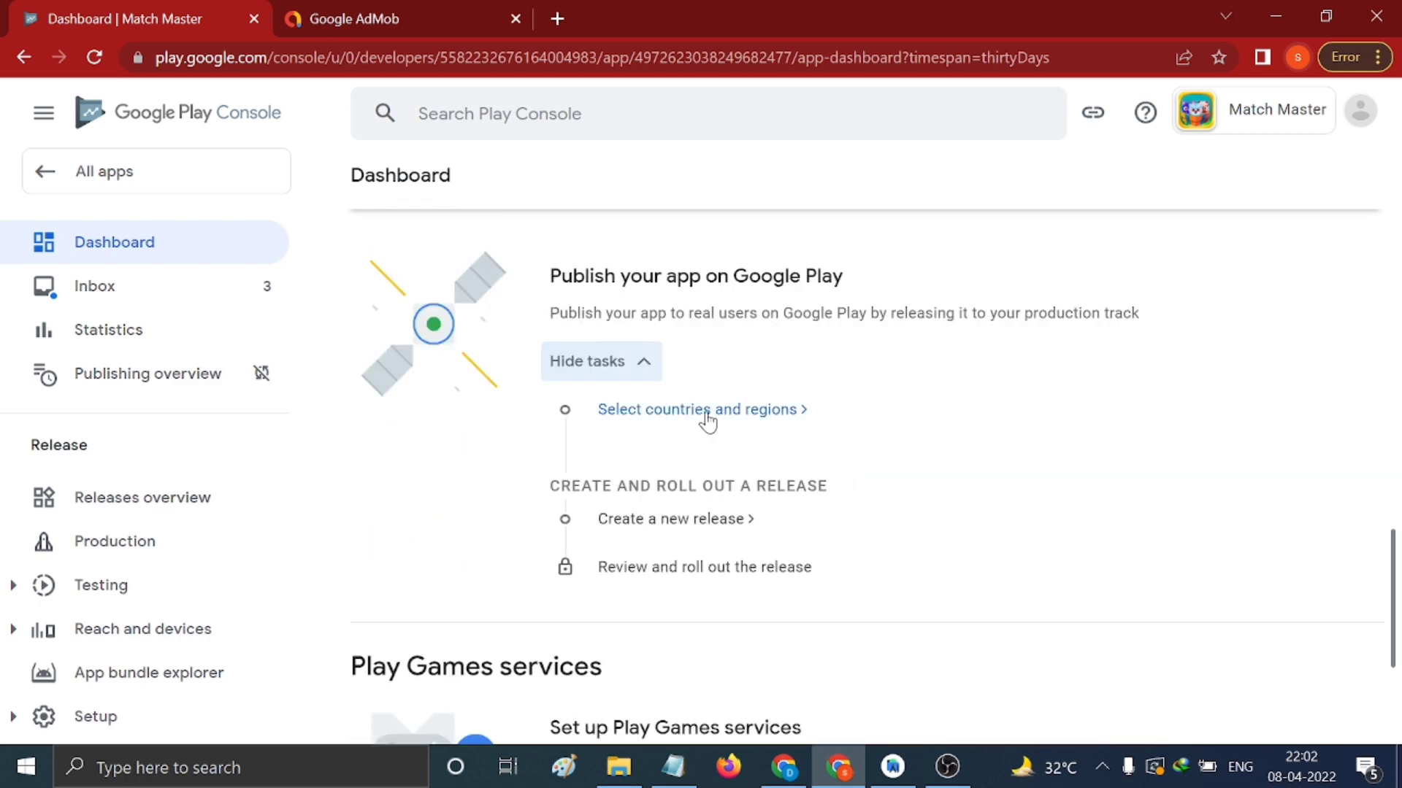
{"action": "left_click", "coordinate": [707, 411]}
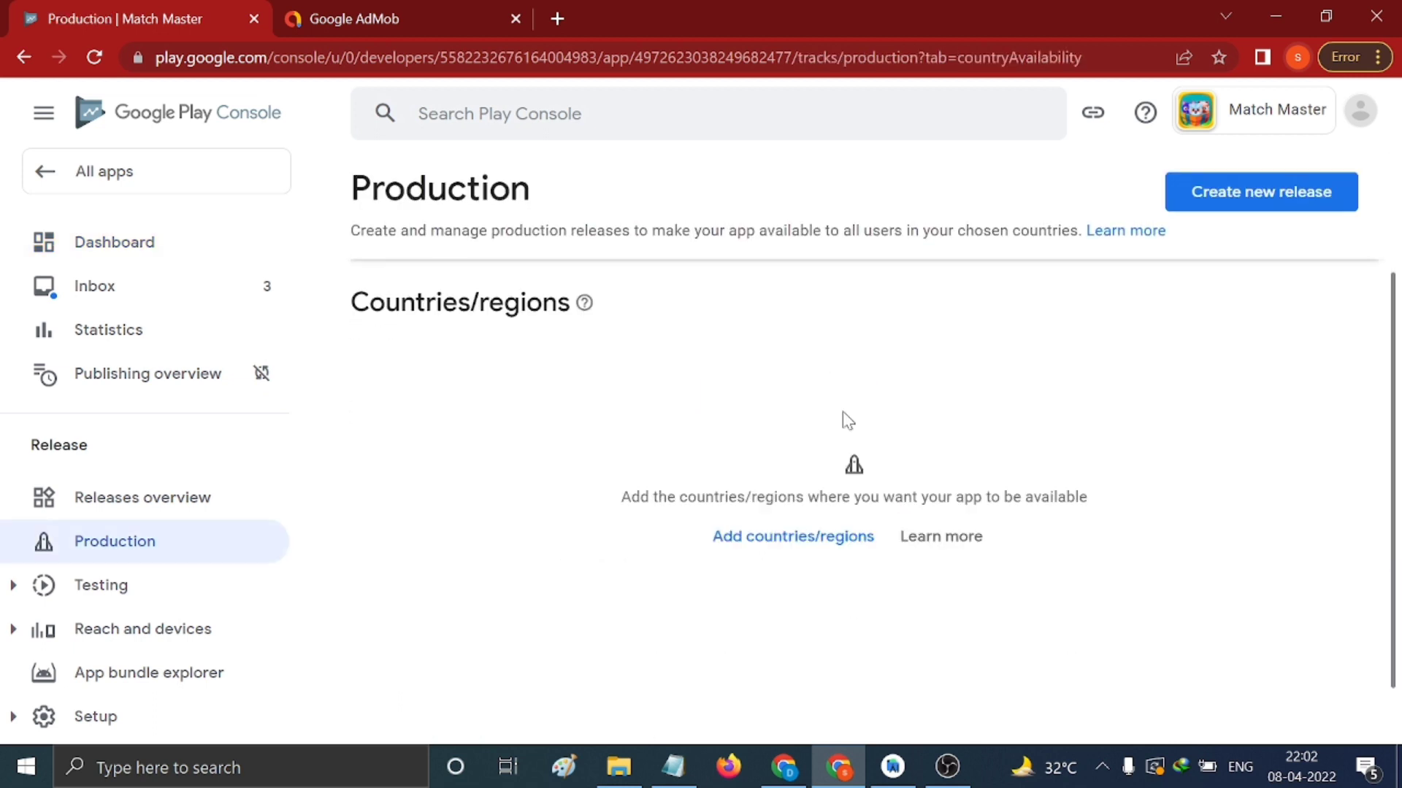
Add all 177 countries/regions, including Rest of World, to the production track
{"action": "left_click", "coordinate": [767, 471]}
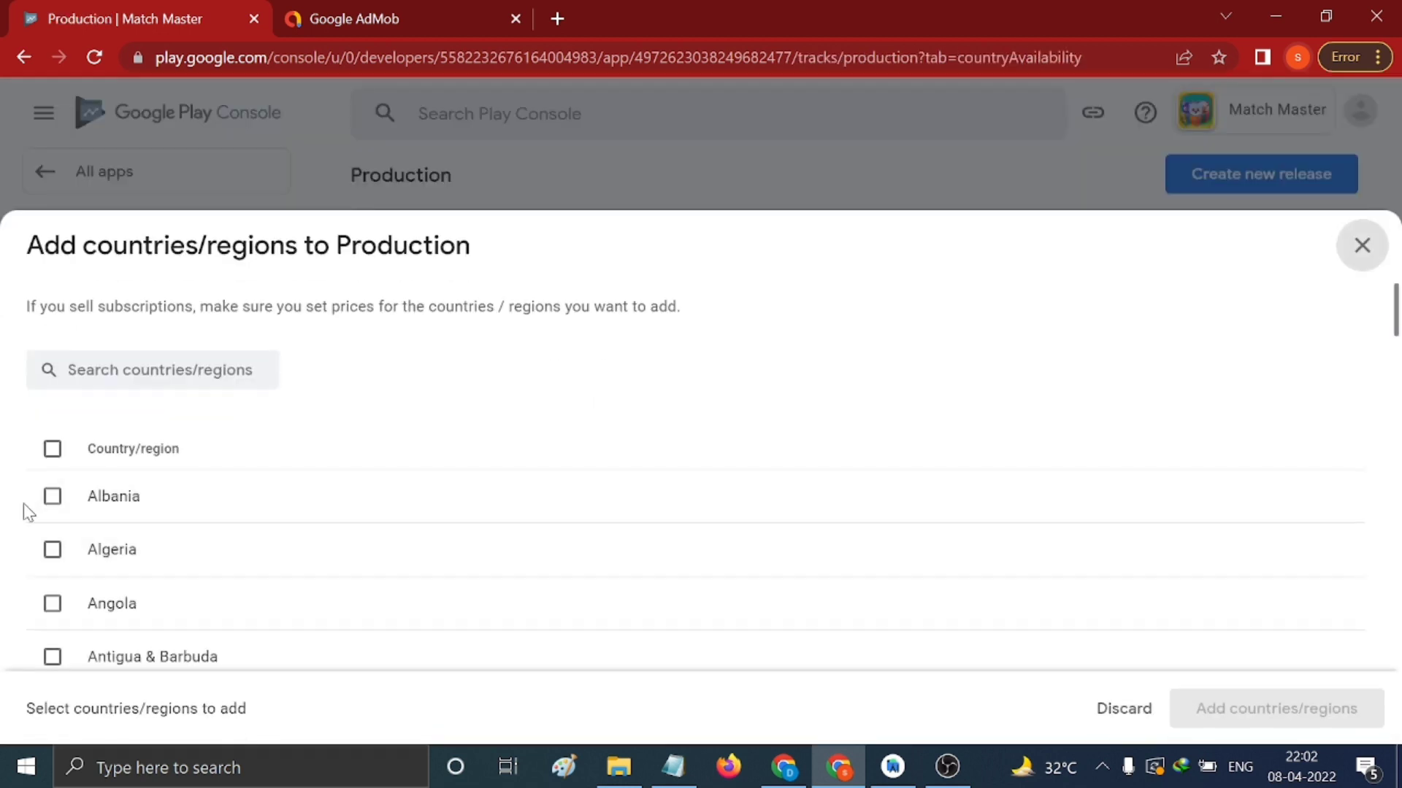
{"action": "left_click", "coordinate": [54, 450]}
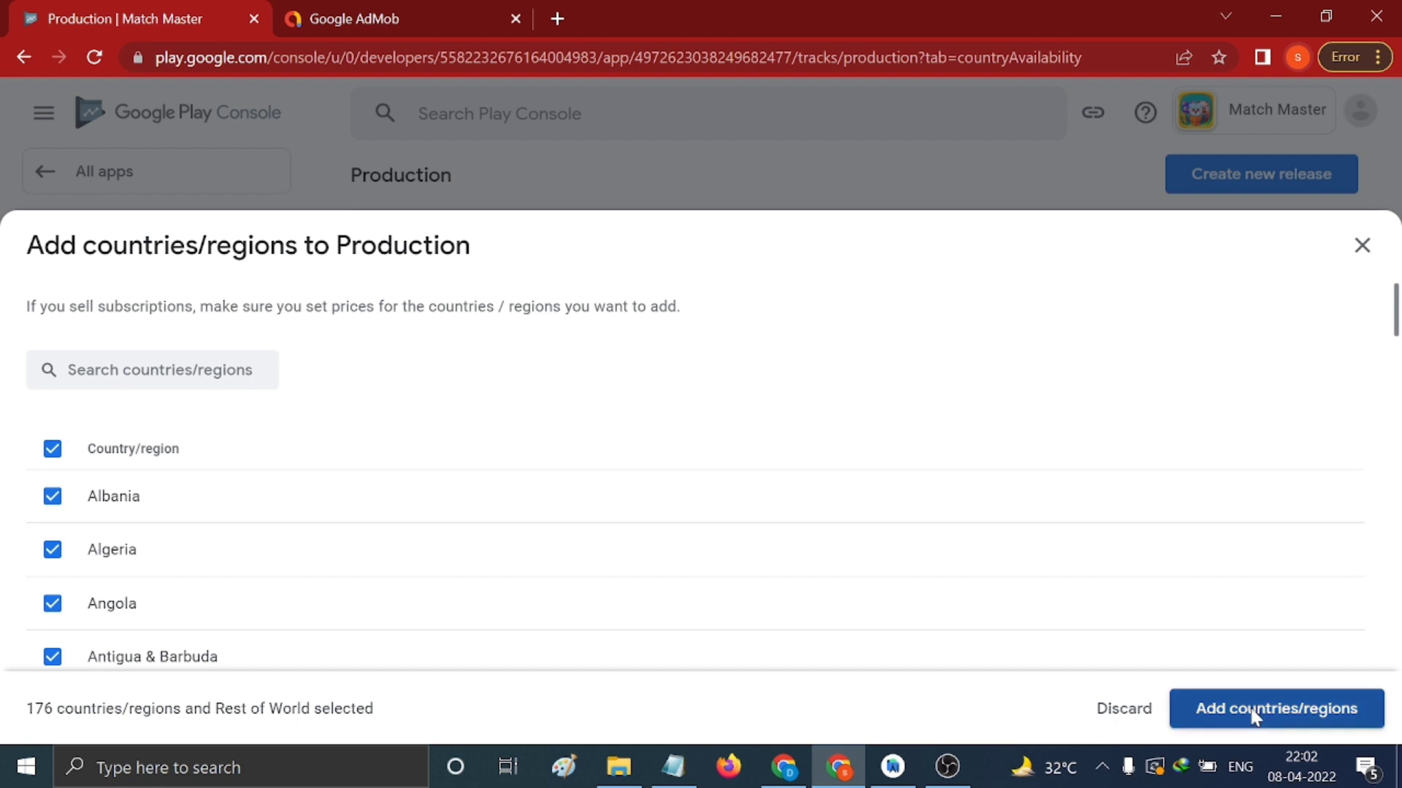
{"action": "left_click", "coordinate": [1251, 710]}
{"action": "left_click", "coordinate": [890, 467]}
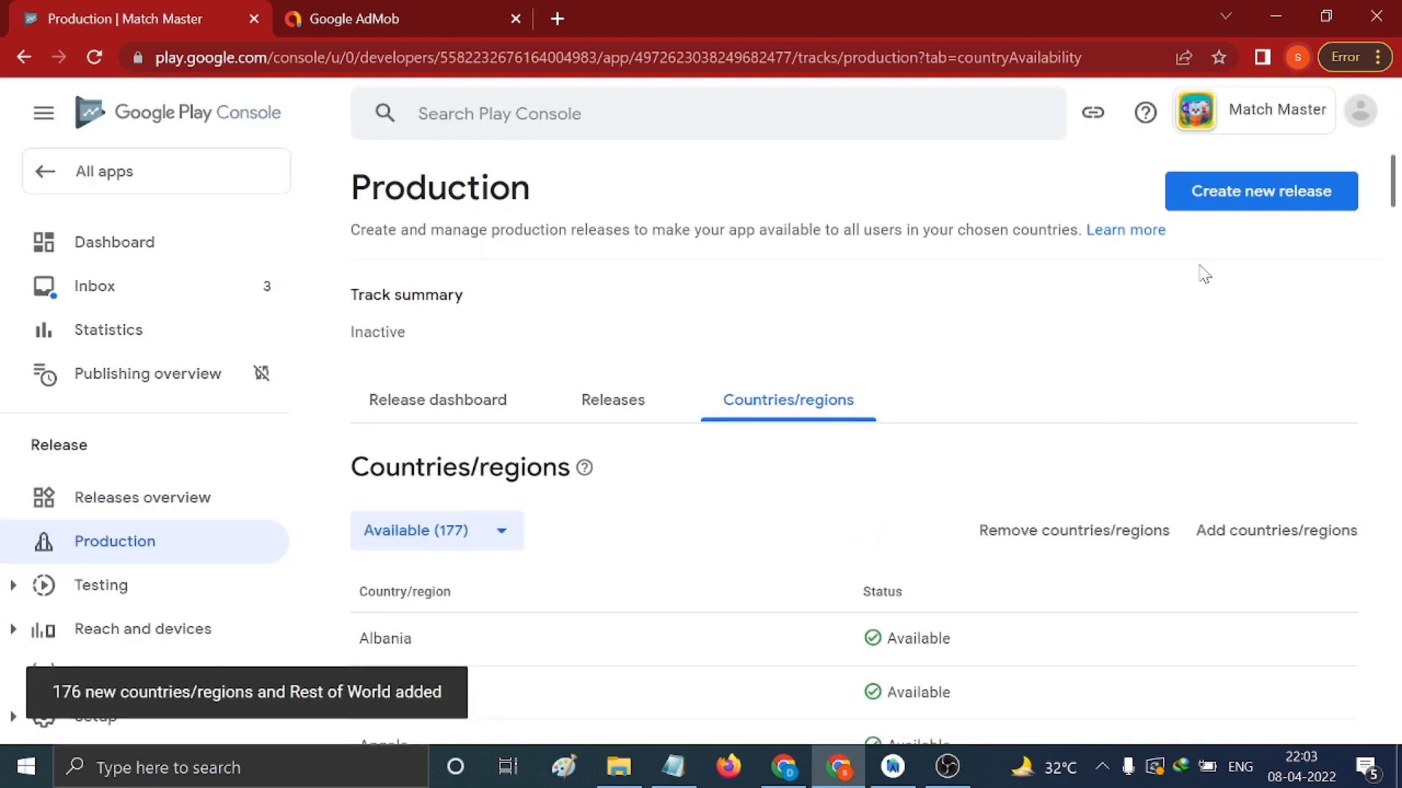
{"action": "left_click", "coordinate": [1231, 194]}
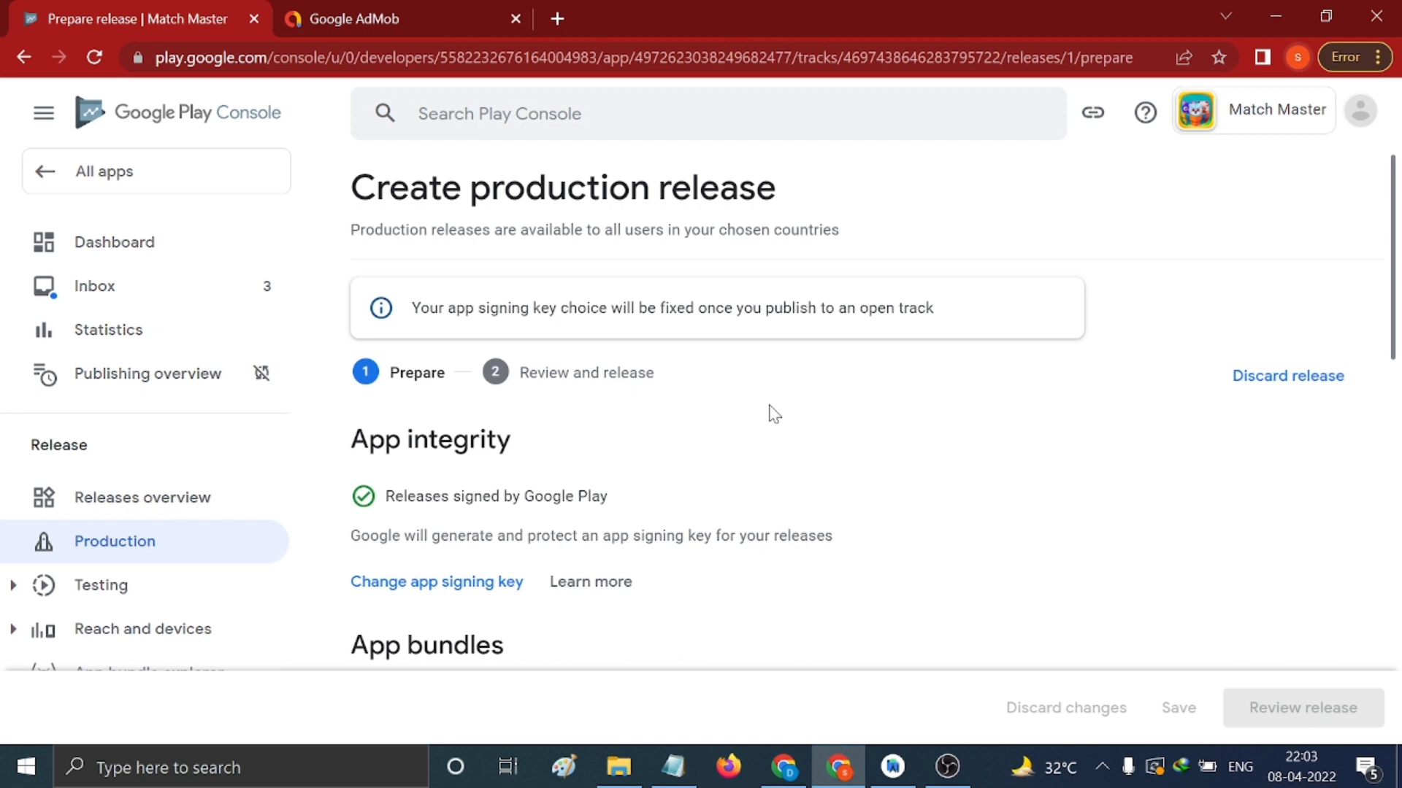
Scroll the new production release draft down to the empty App bundles area
{"action": "scroll", "coordinate": [774, 414], "scroll_direction": "down", "scroll_amount": 5}
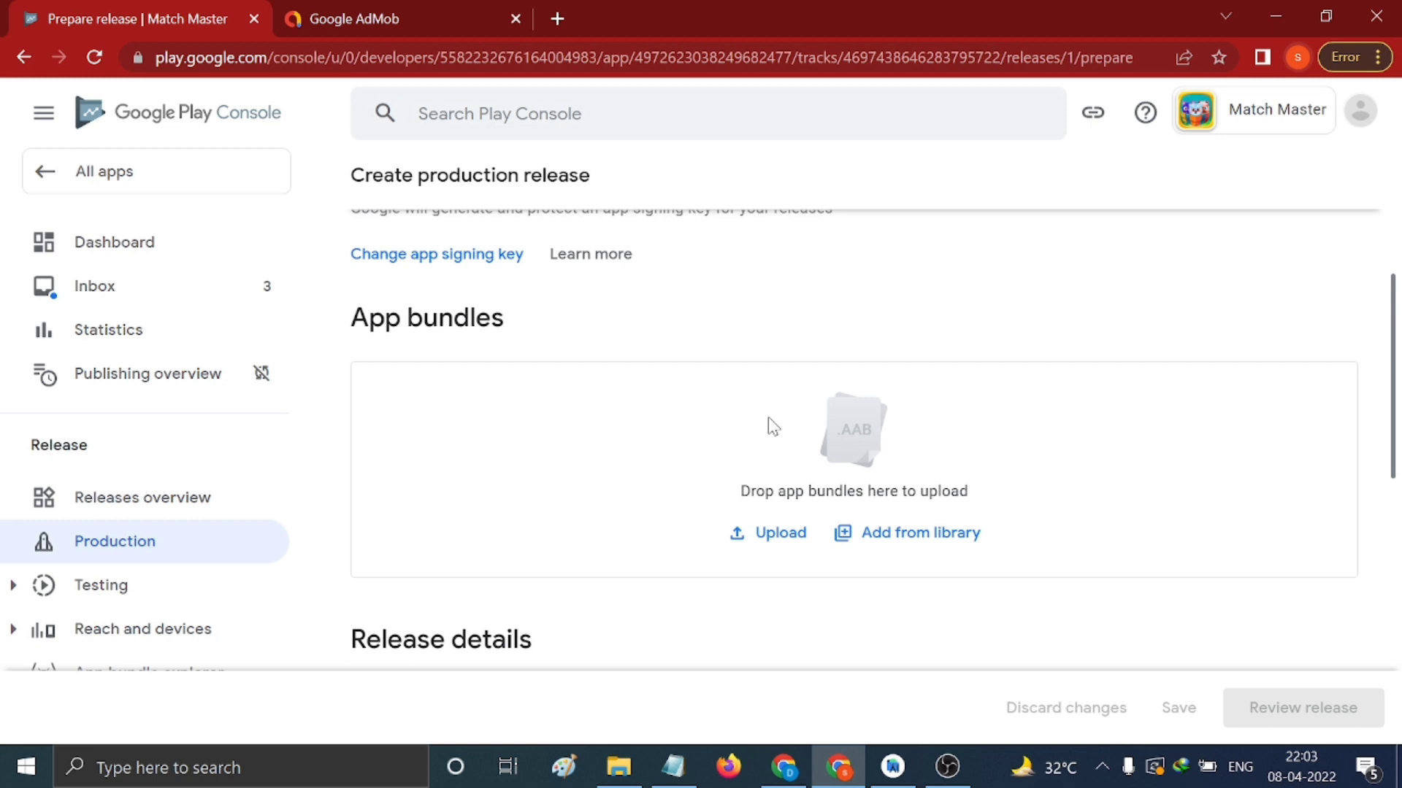
{"action": "mouse_move", "coordinate": [790, 780]}
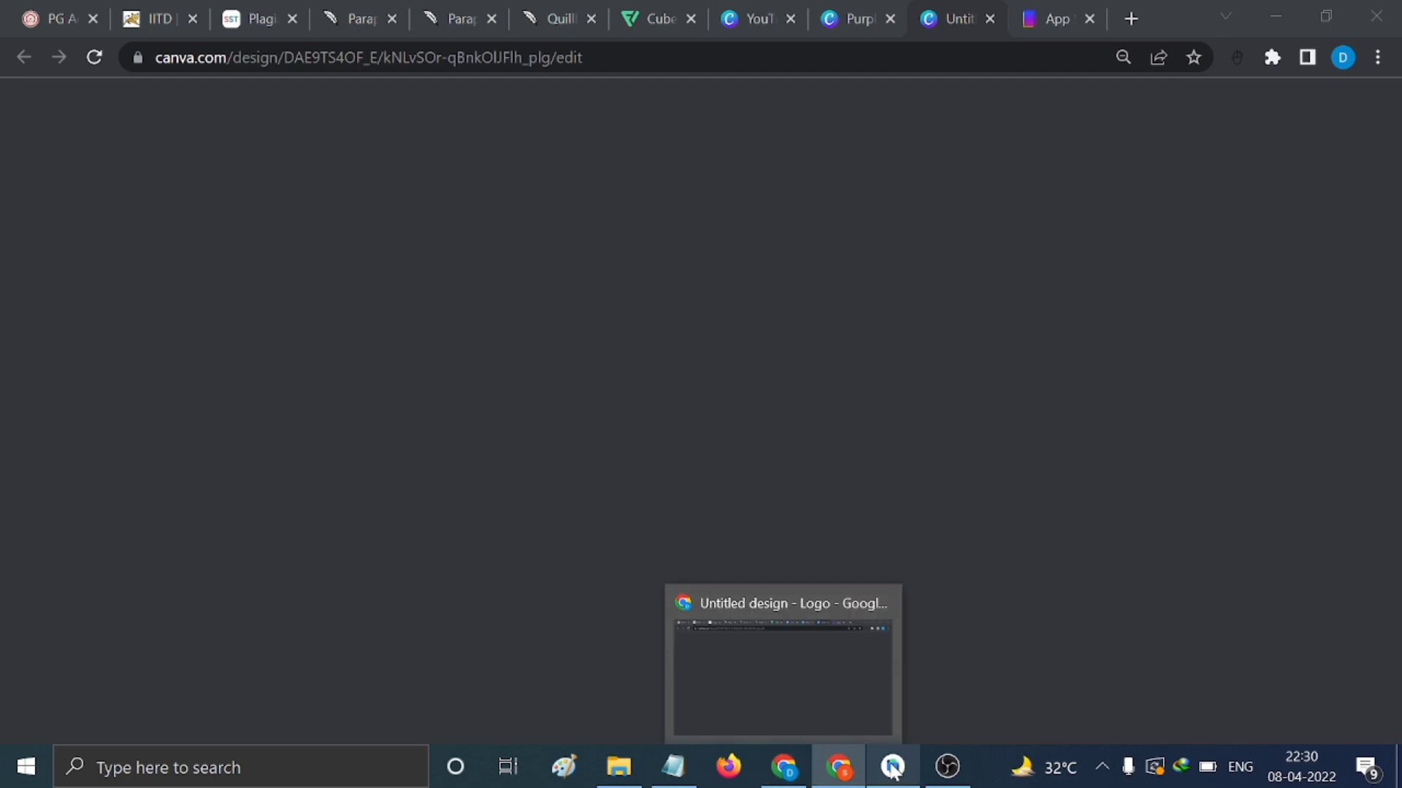
In Android Studio, start a signed Android App Bundle with Remember passwords ticked
{"action": "left_click", "coordinate": [893, 767]}
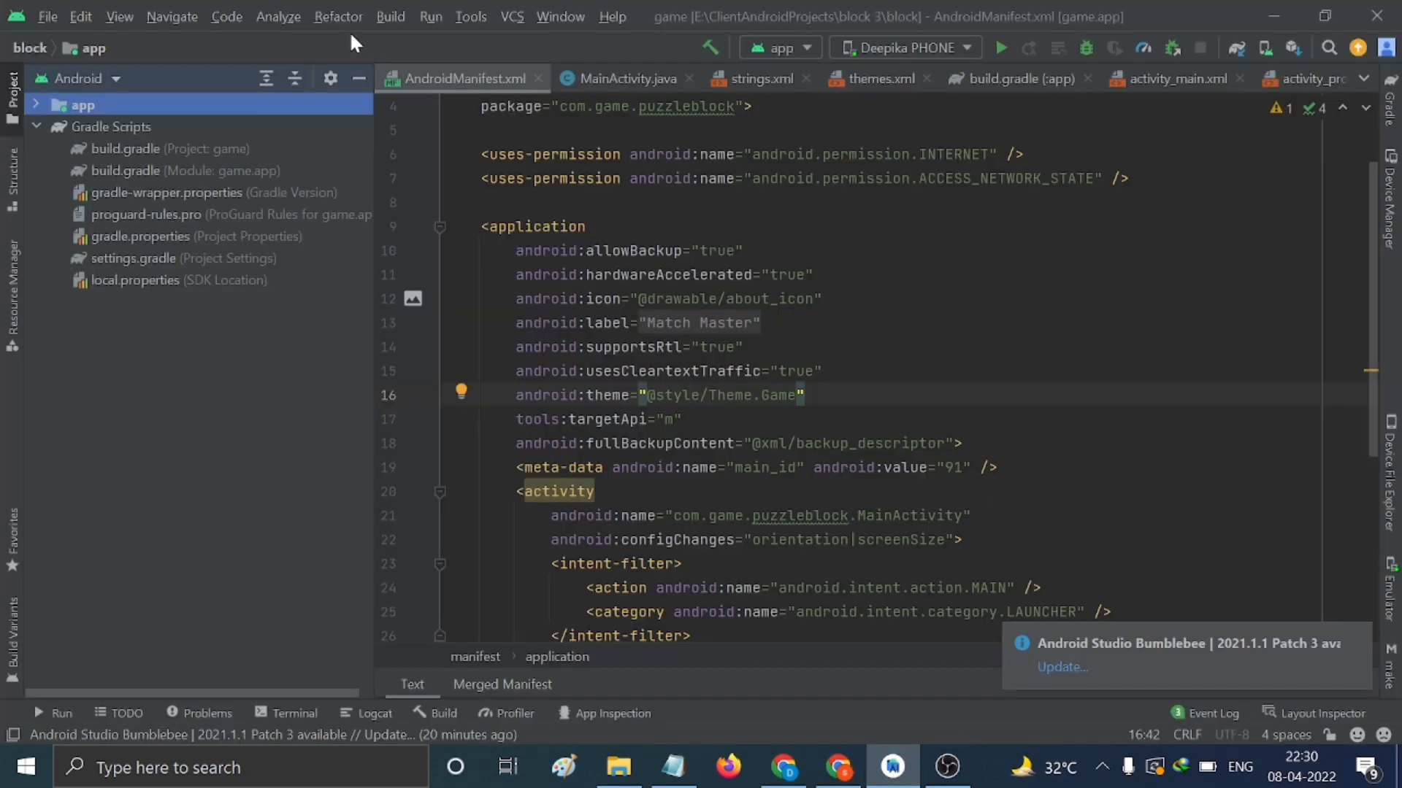
{"action": "left_click", "coordinate": [382, 16]}
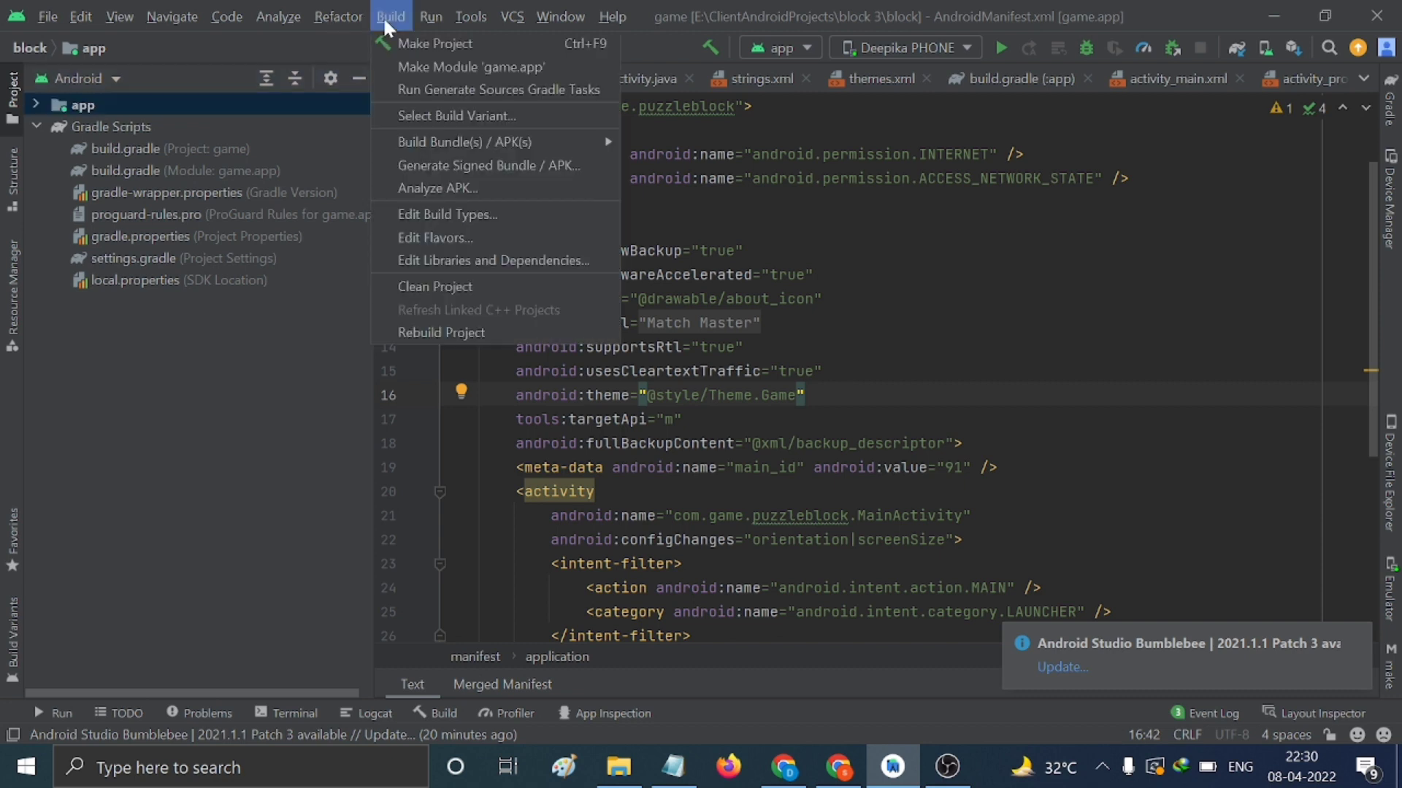
{"action": "left_click", "coordinate": [419, 167]}
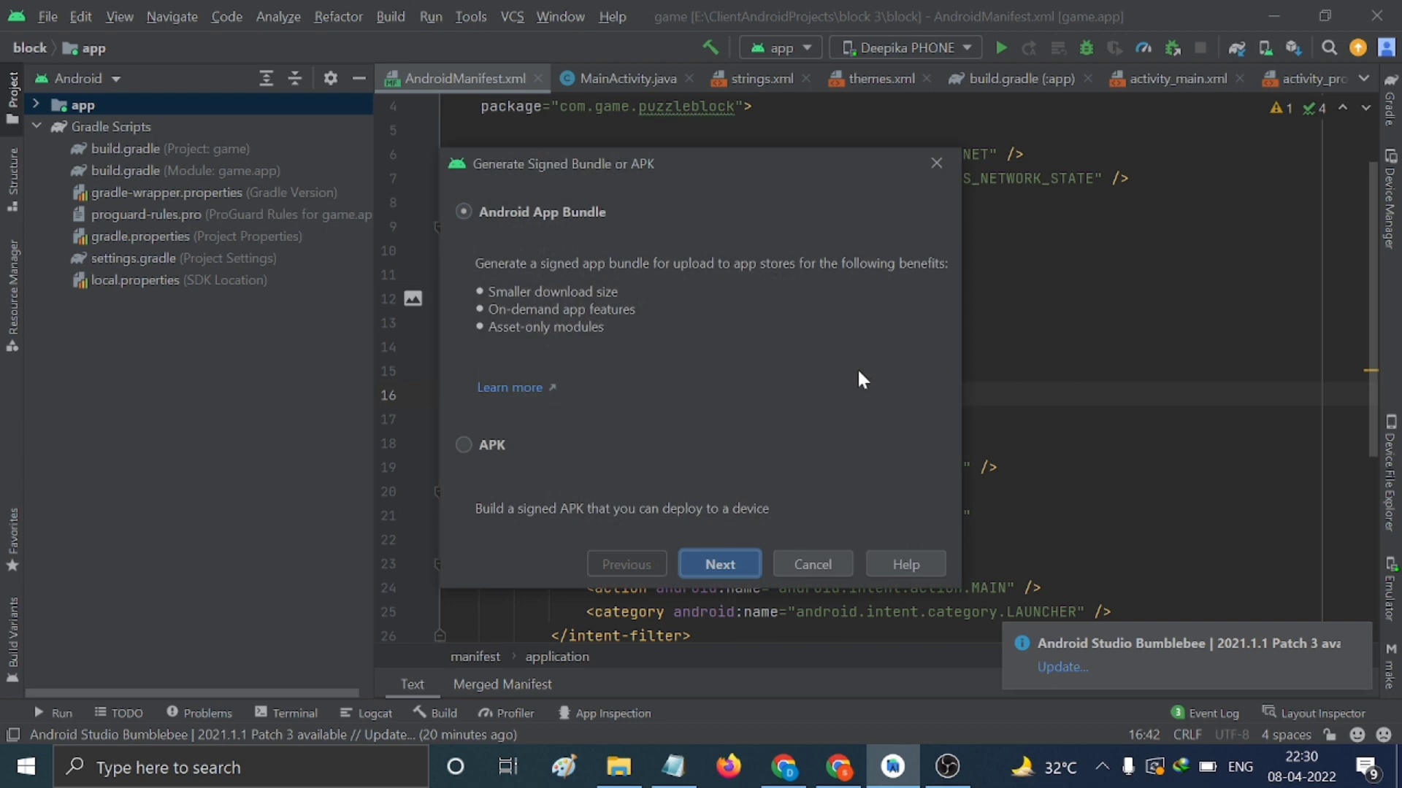
{"action": "left_click", "coordinate": [719, 558]}
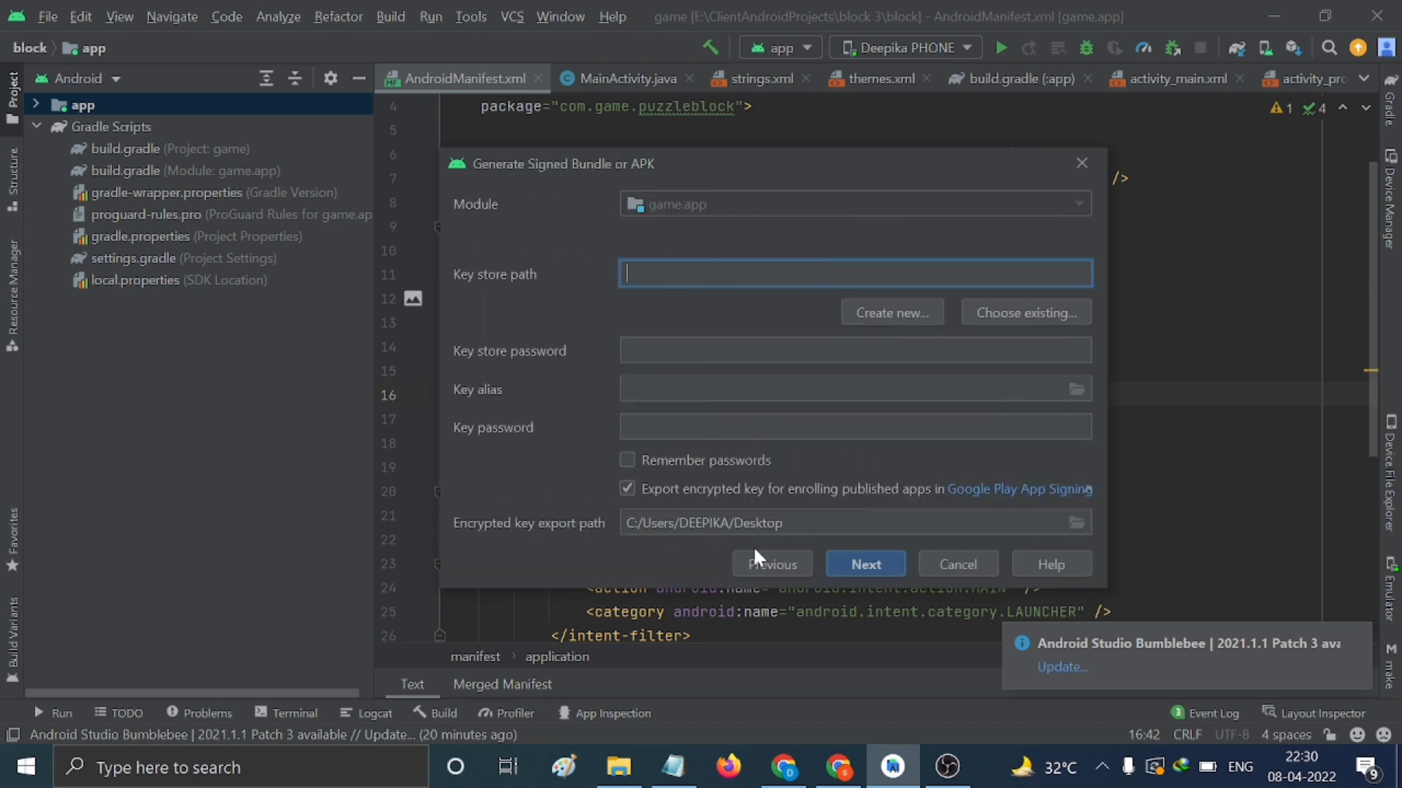
{"action": "left_click", "coordinate": [628, 458]}
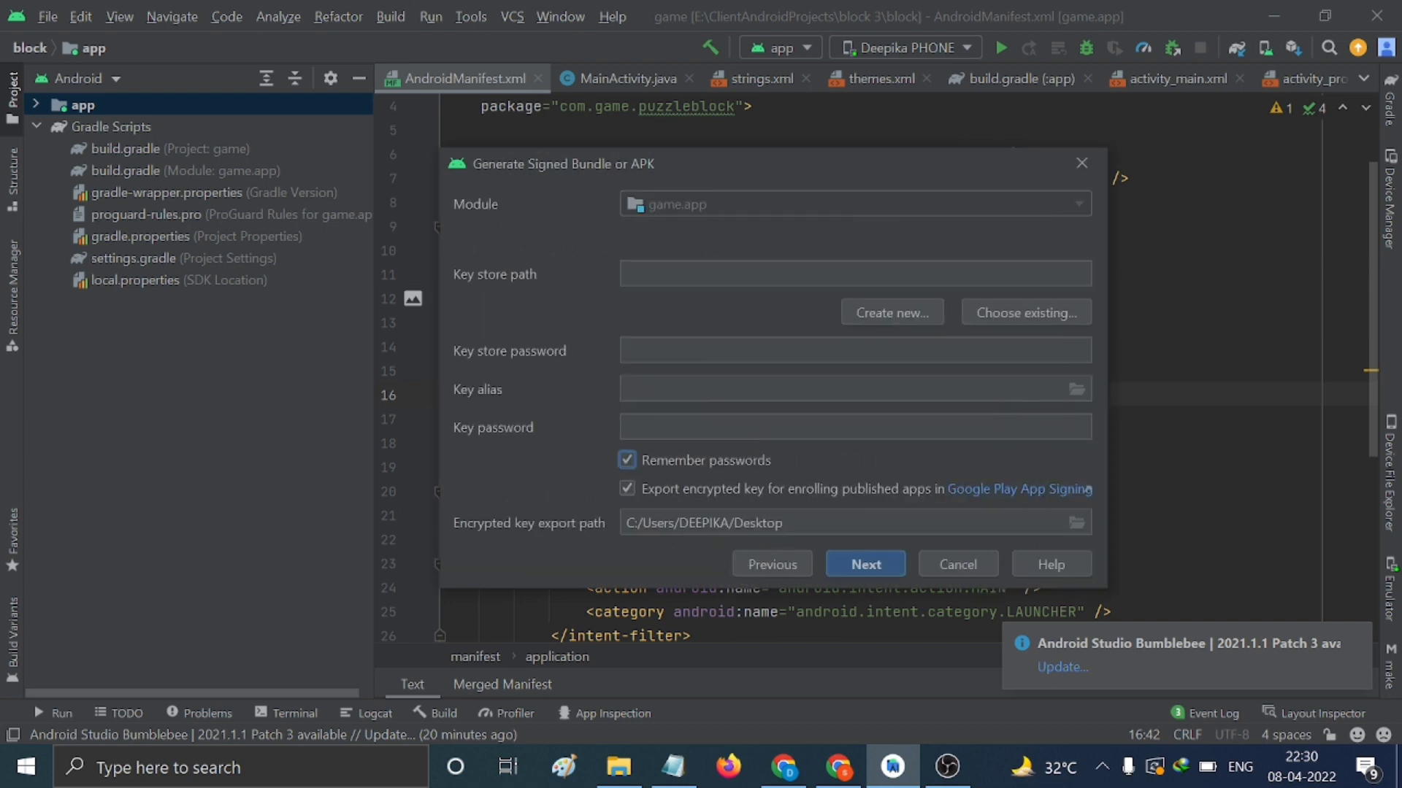
Look up the full path of the project's app_desc folder
{"action": "left_click", "coordinate": [618, 766]}
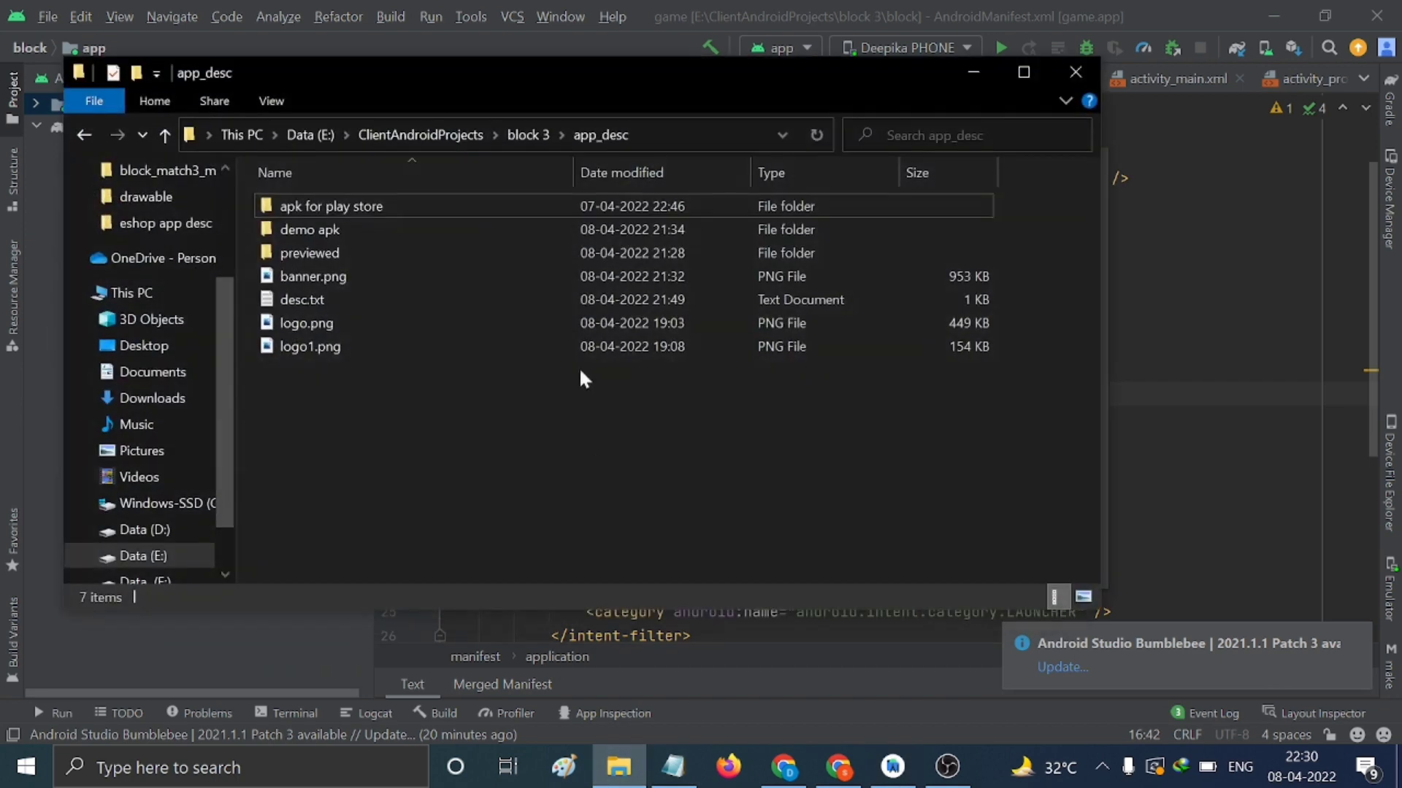
{"action": "left_click", "coordinate": [667, 137]}
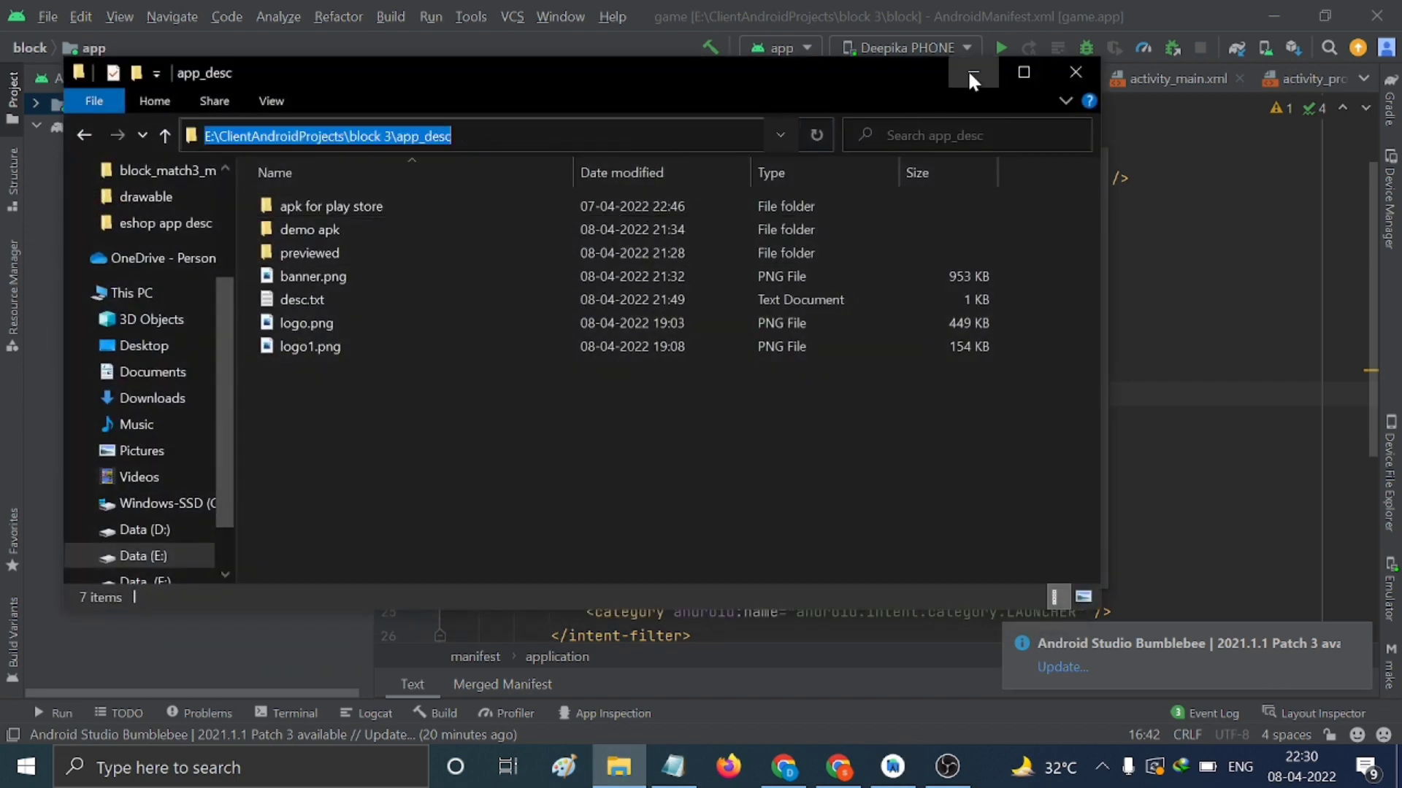
{"action": "left_click", "coordinate": [972, 76]}
Create a new key store saved as keys.jks in the app_desc folder
{"action": "left_click", "coordinate": [900, 307]}
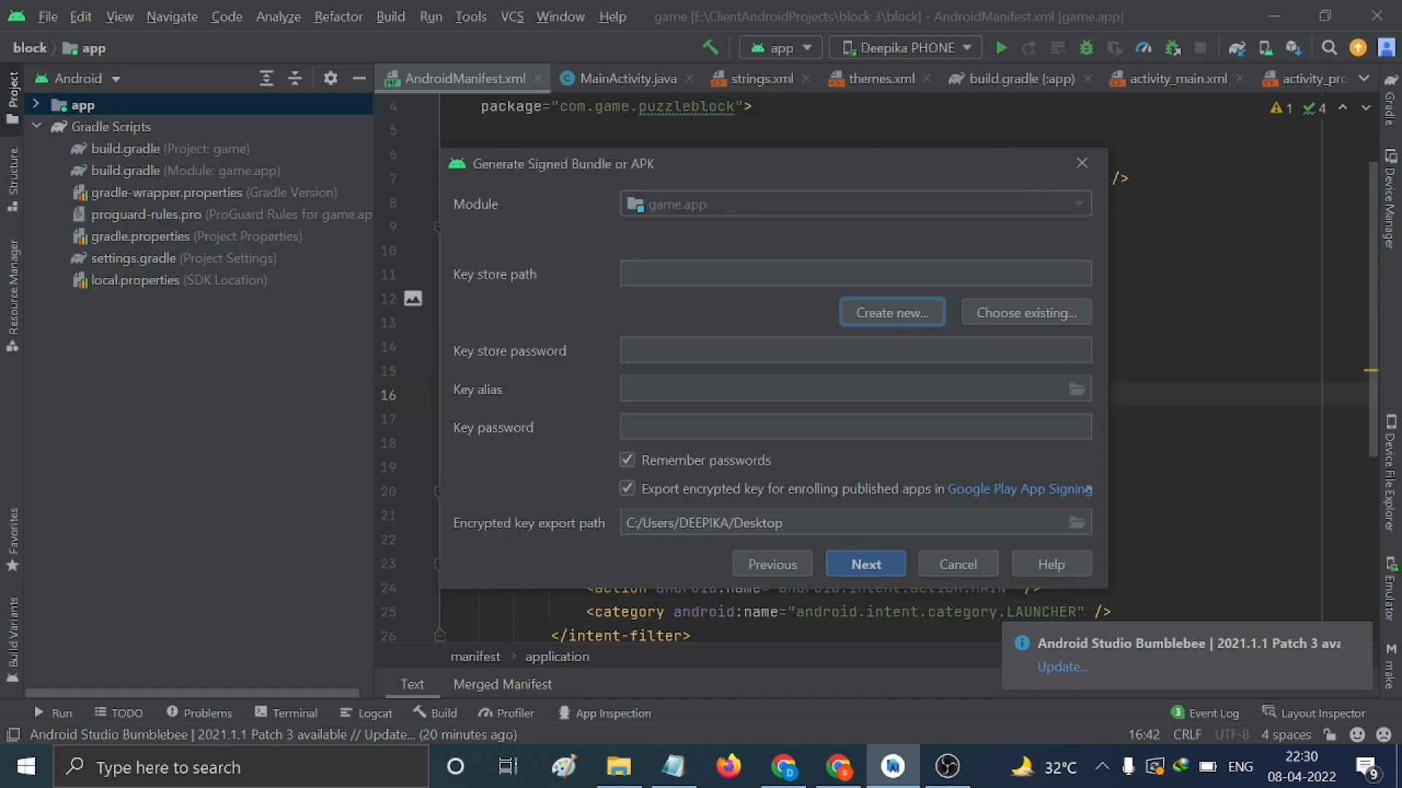
{"action": "left_click", "coordinate": [1014, 137]}
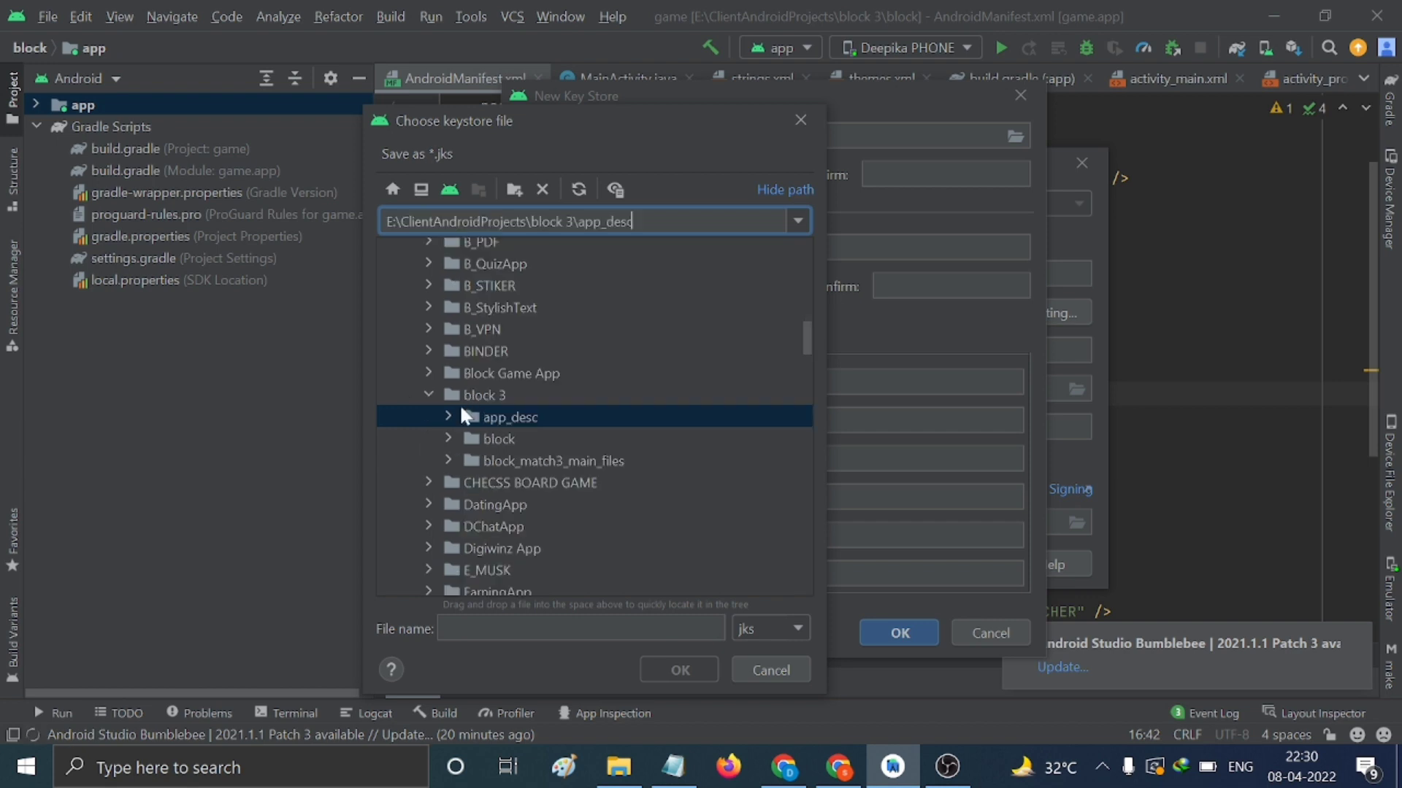
{"action": "left_click", "coordinate": [450, 415]}
{"action": "left_click", "coordinate": [580, 628]}
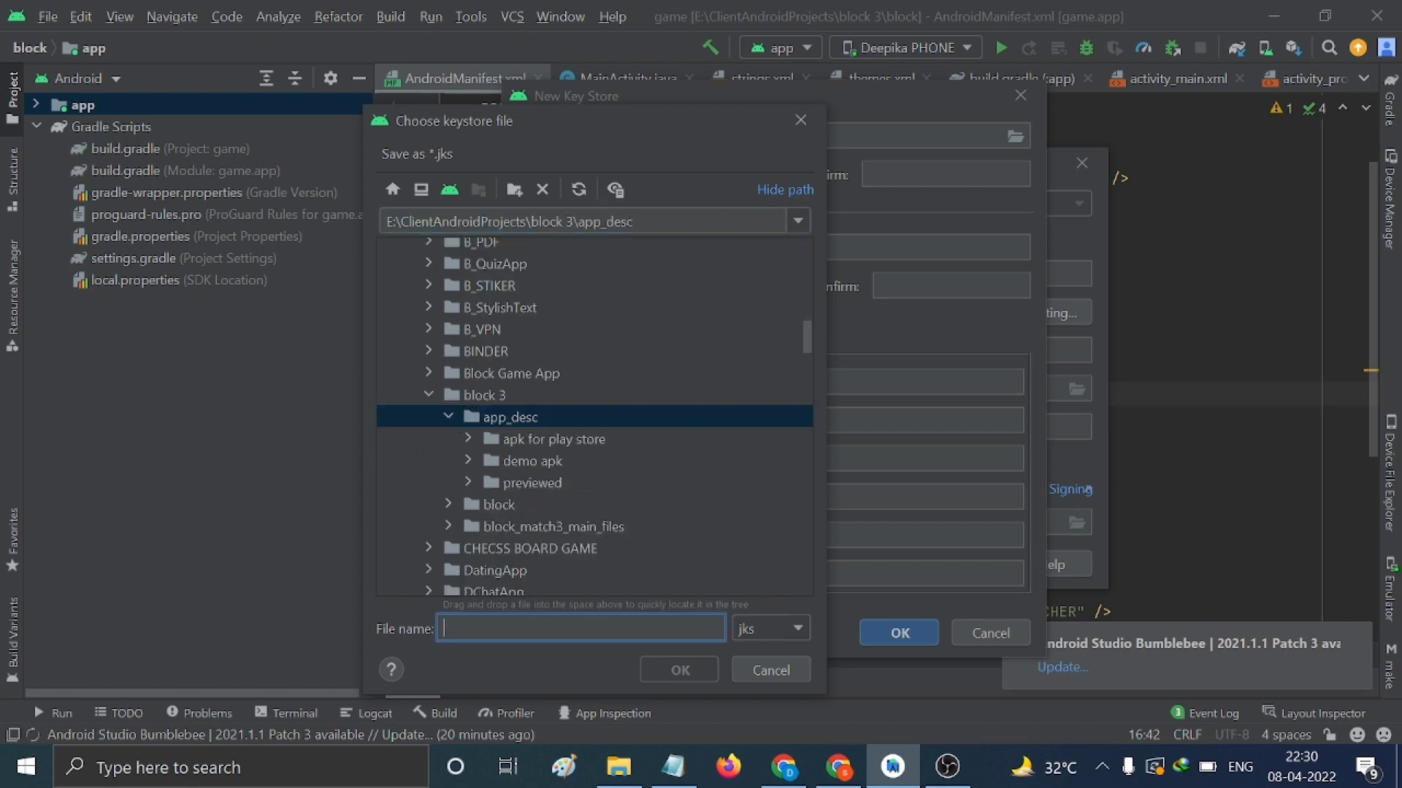
{"action": "type", "text": "keys"}
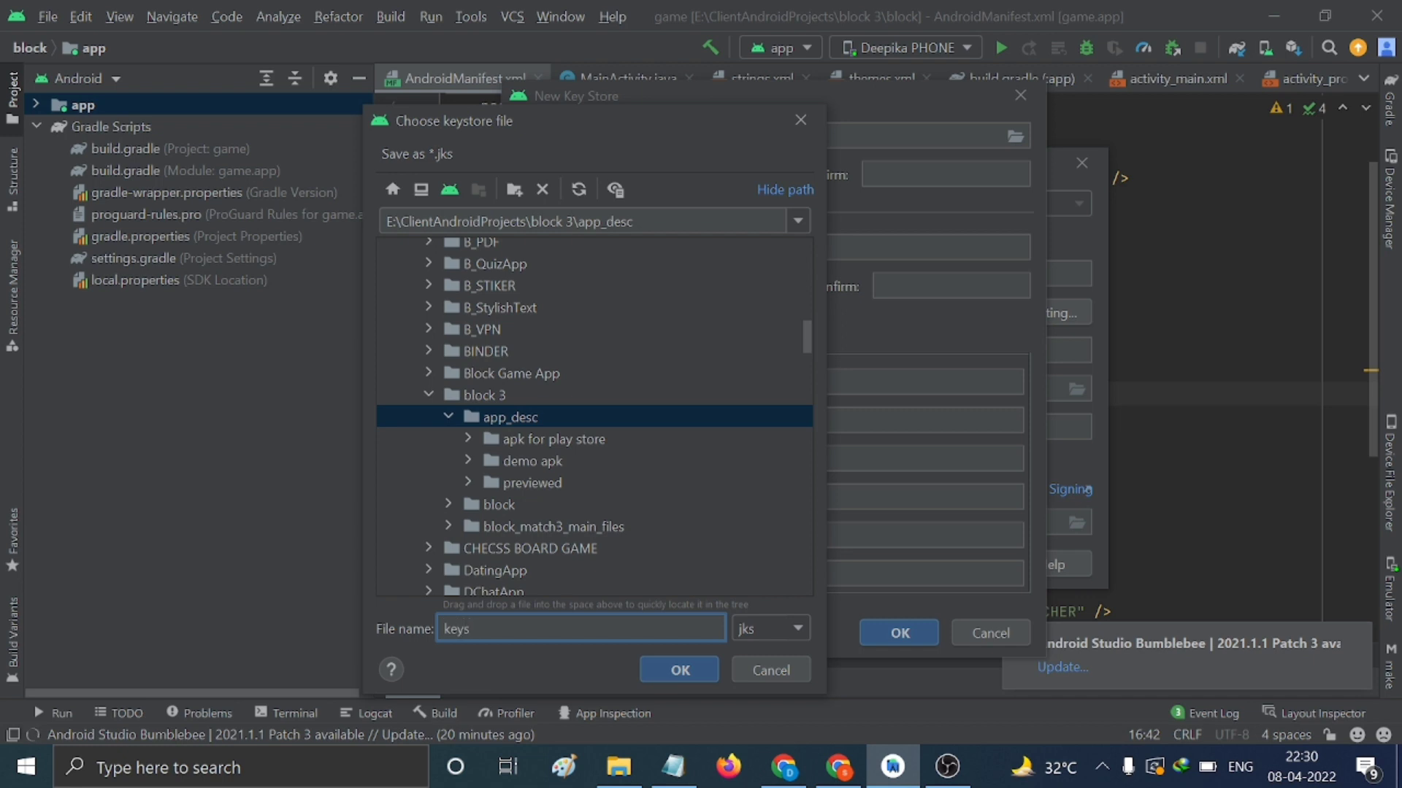
{"action": "left_click", "coordinate": [671, 667]}
{"action": "left_click", "coordinate": [698, 175]}
Enter and confirm the key store and key passwords, and set the key alias to 'keystore'
{"action": "type", "text": "123456"}
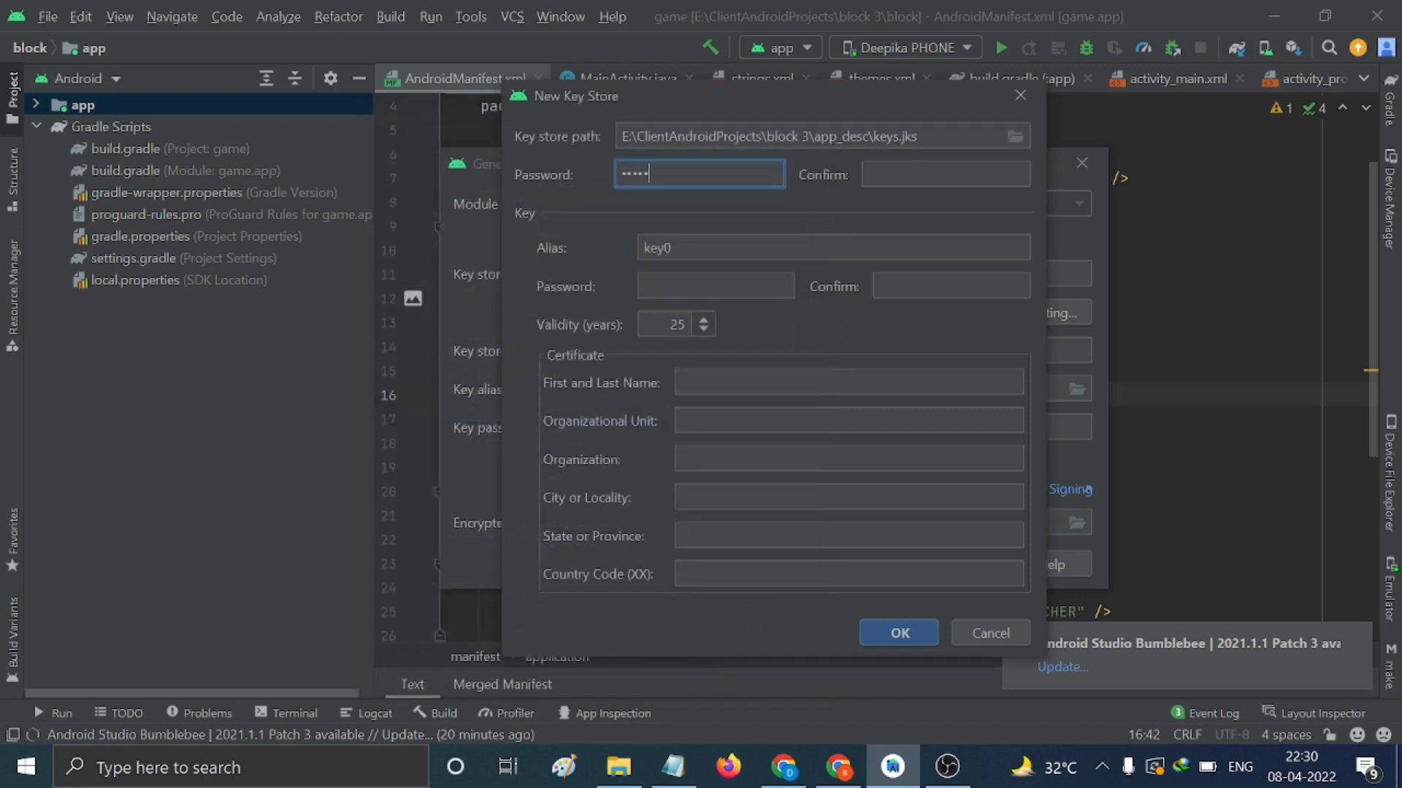
{"action": "key", "text": "Tab"}
{"action": "type", "text": "123456"}
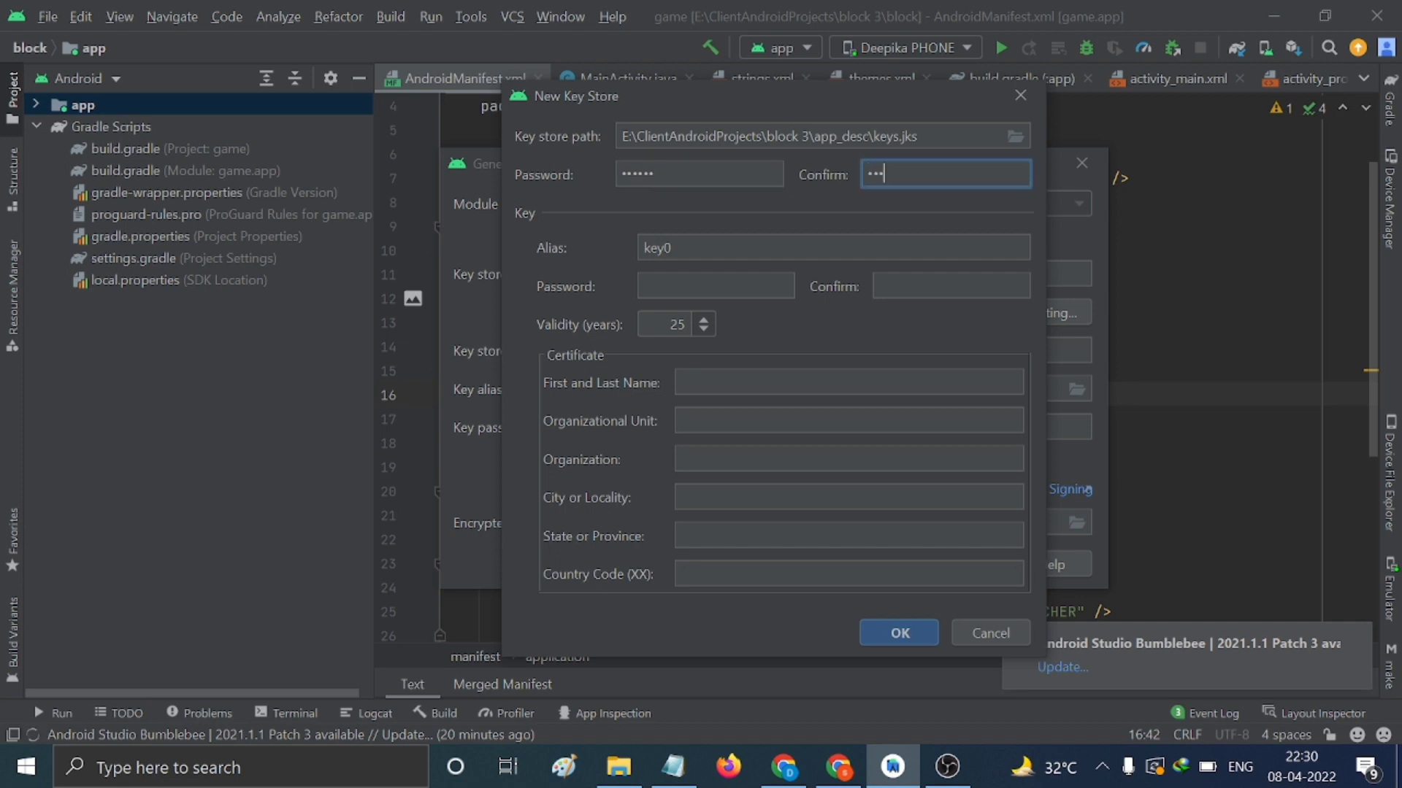
{"action": "key", "text": "Tab"}
{"action": "key", "text": "BackSpace"}
{"action": "type", "text": "store"}
{"action": "key", "text": "Tab"}
{"action": "type", "text": "123456"}
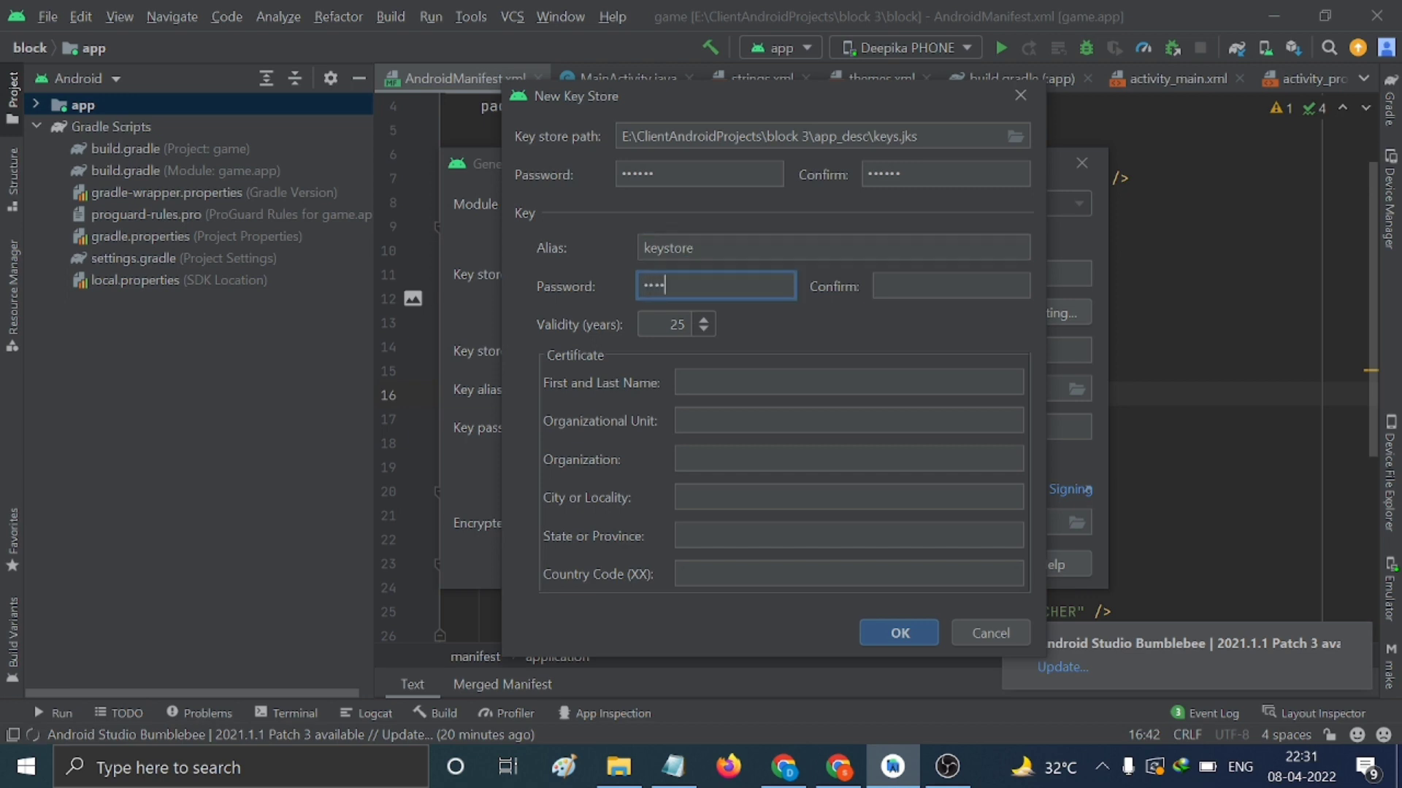
{"action": "key", "text": "Tab"}
{"action": "type", "text": "123456"}
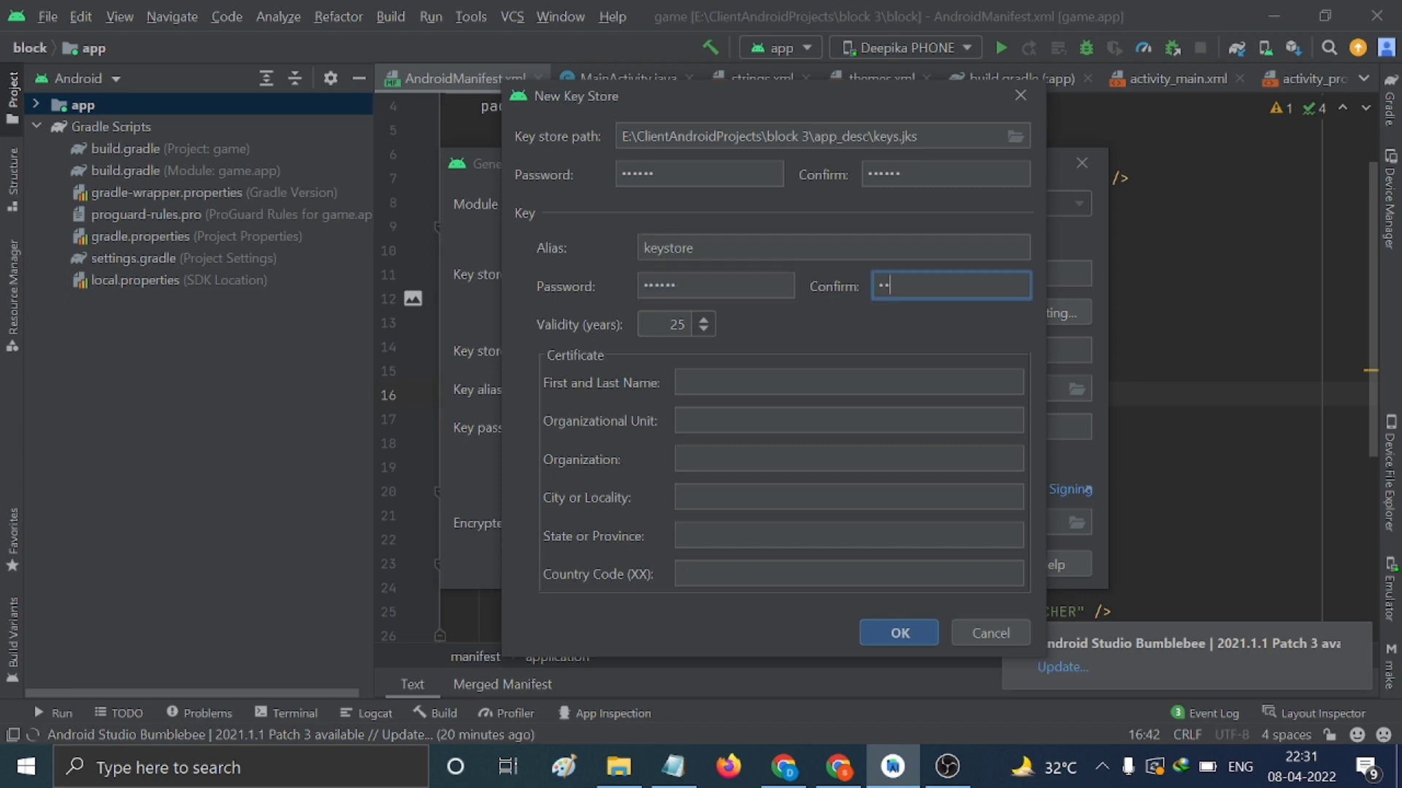
{"action": "key", "text": "Tab"}
Set certificate validity to 100 years and the first and last name to 'Match block'
{"action": "left_click", "coordinate": [670, 324]}
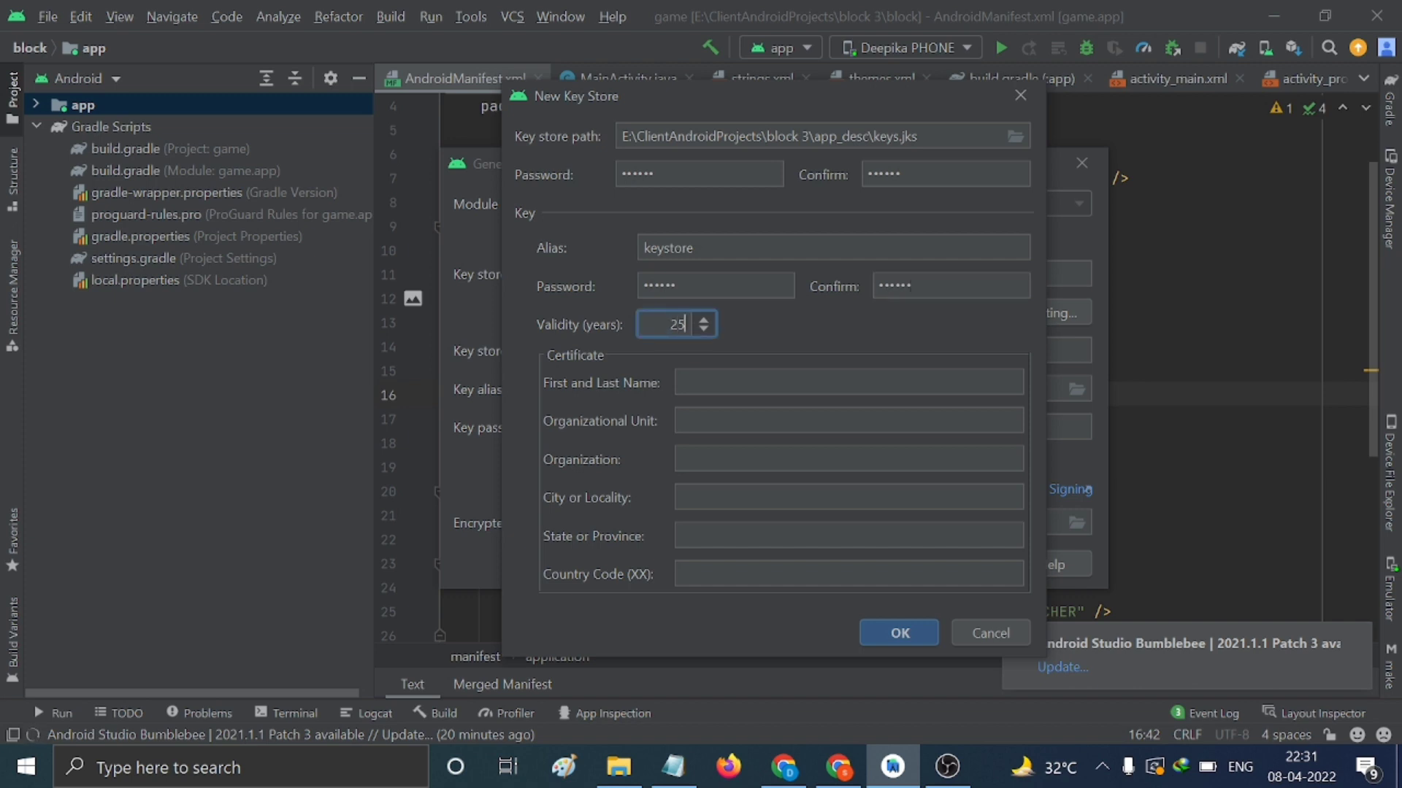
{"action": "key", "text": "Delete"}
{"action": "key", "text": "Delete"}
{"action": "type", "text": "100"}
{"action": "left_click", "coordinate": [681, 382]}
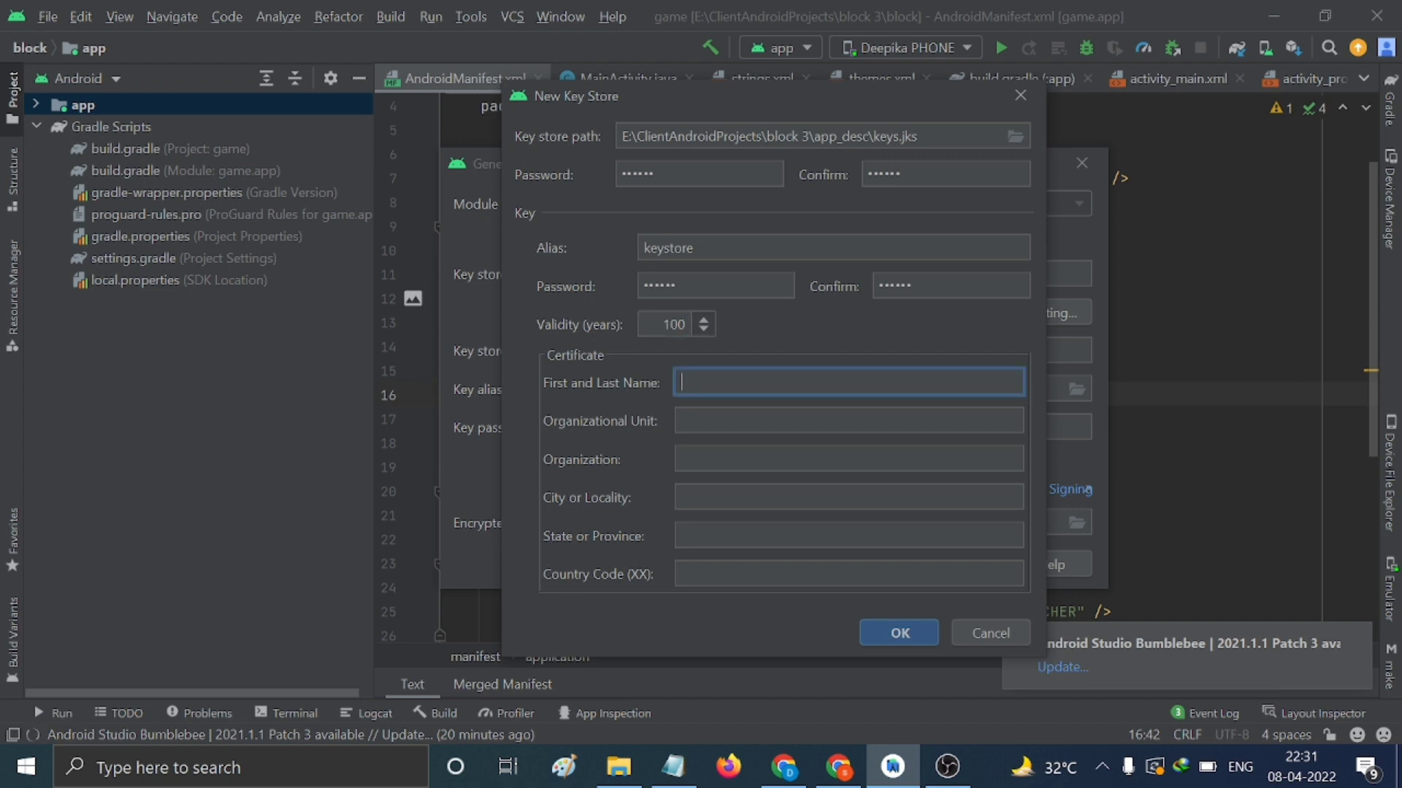
{"action": "key", "text": "Tab"}
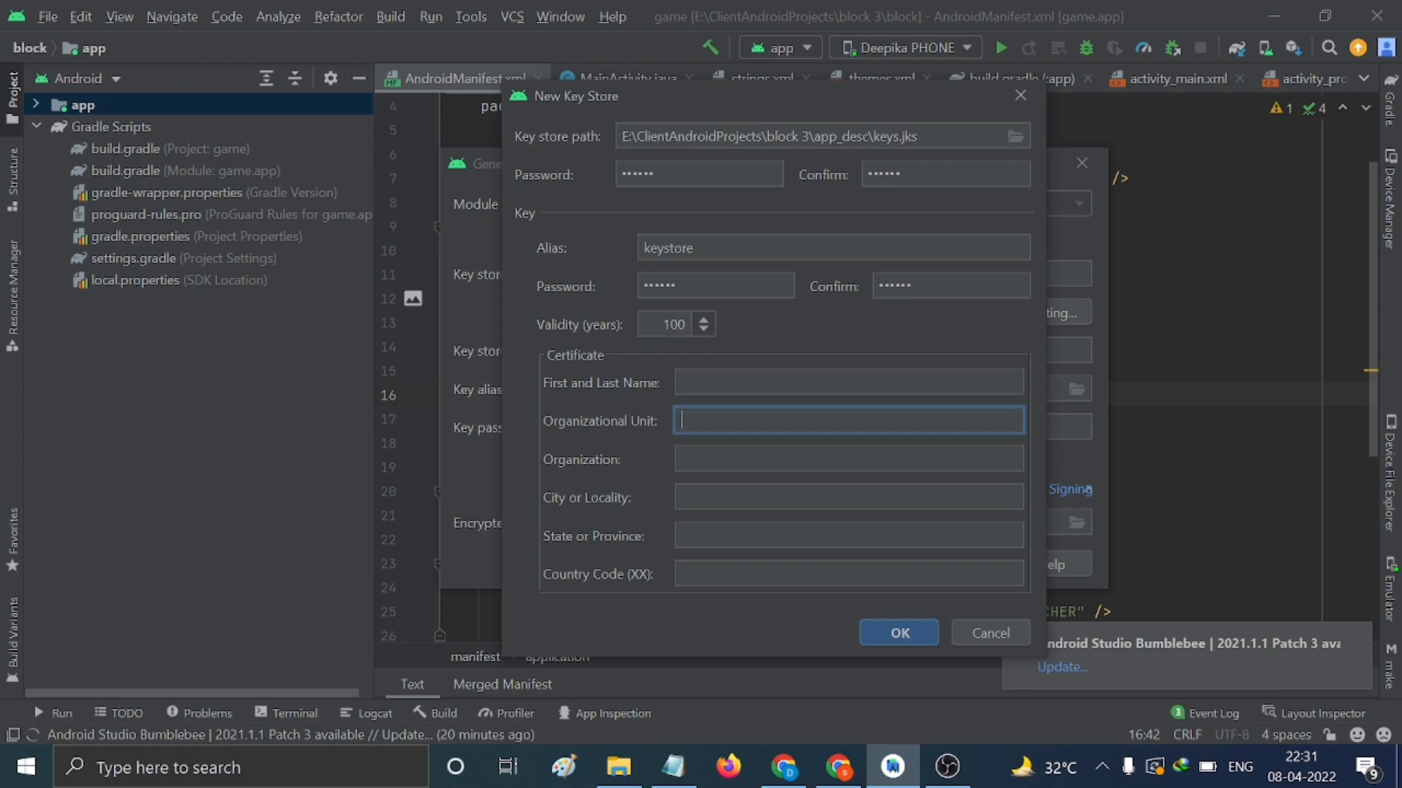
{"action": "left_click", "coordinate": [847, 381]}
{"action": "key", "text": "Caps_Lock"}
{"action": "type", "text": "M"}
{"action": "key", "text": "Caps_Lock"}
{"action": "type", "text": "atch block"}
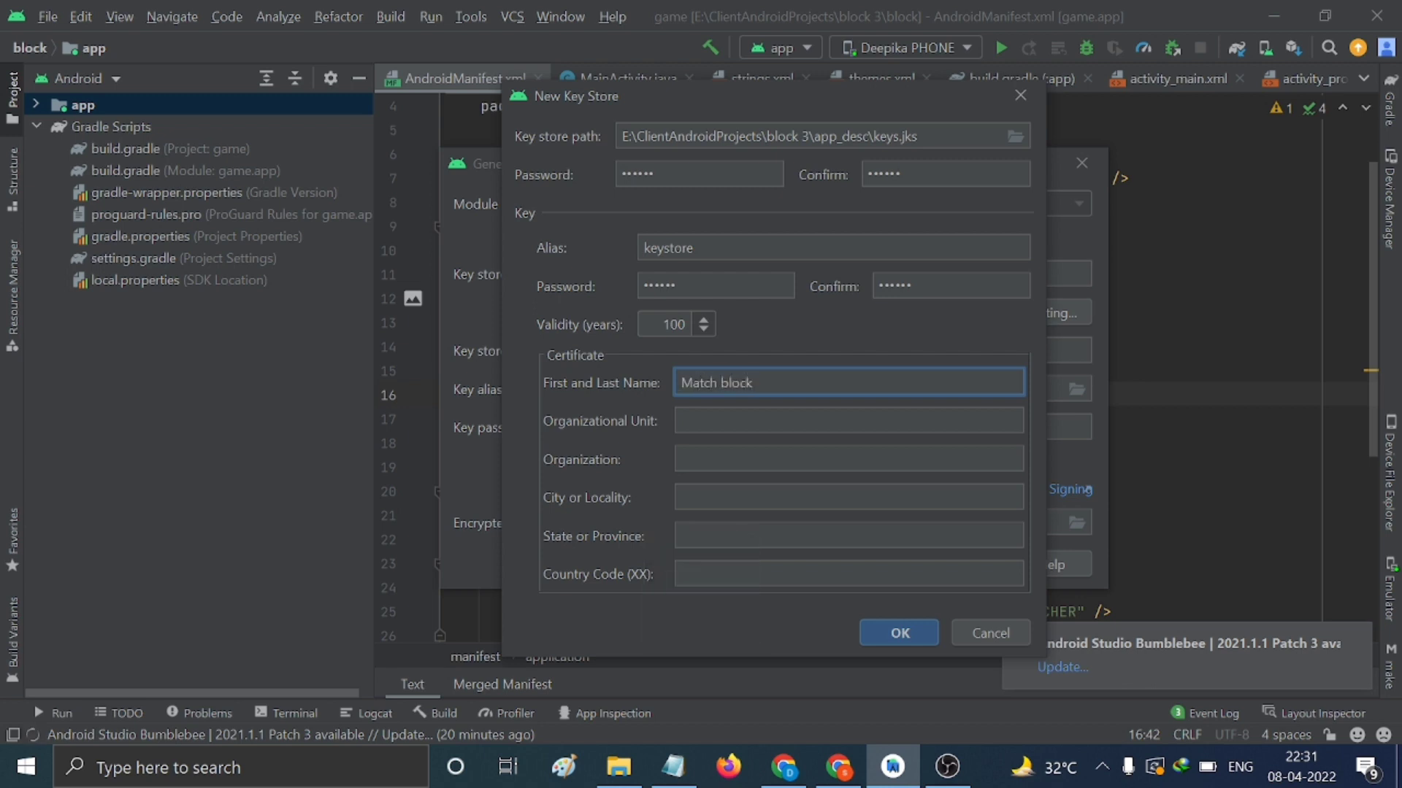
Fill unit 'individual', organization 'the android developer', city noida, state UP, country 91, and create the keystore
{"action": "left_click", "coordinate": [847, 421]}
{"action": "type", "text": "individual"}
{"action": "left_click", "coordinate": [847, 459]}
{"action": "type", "text": "t"}
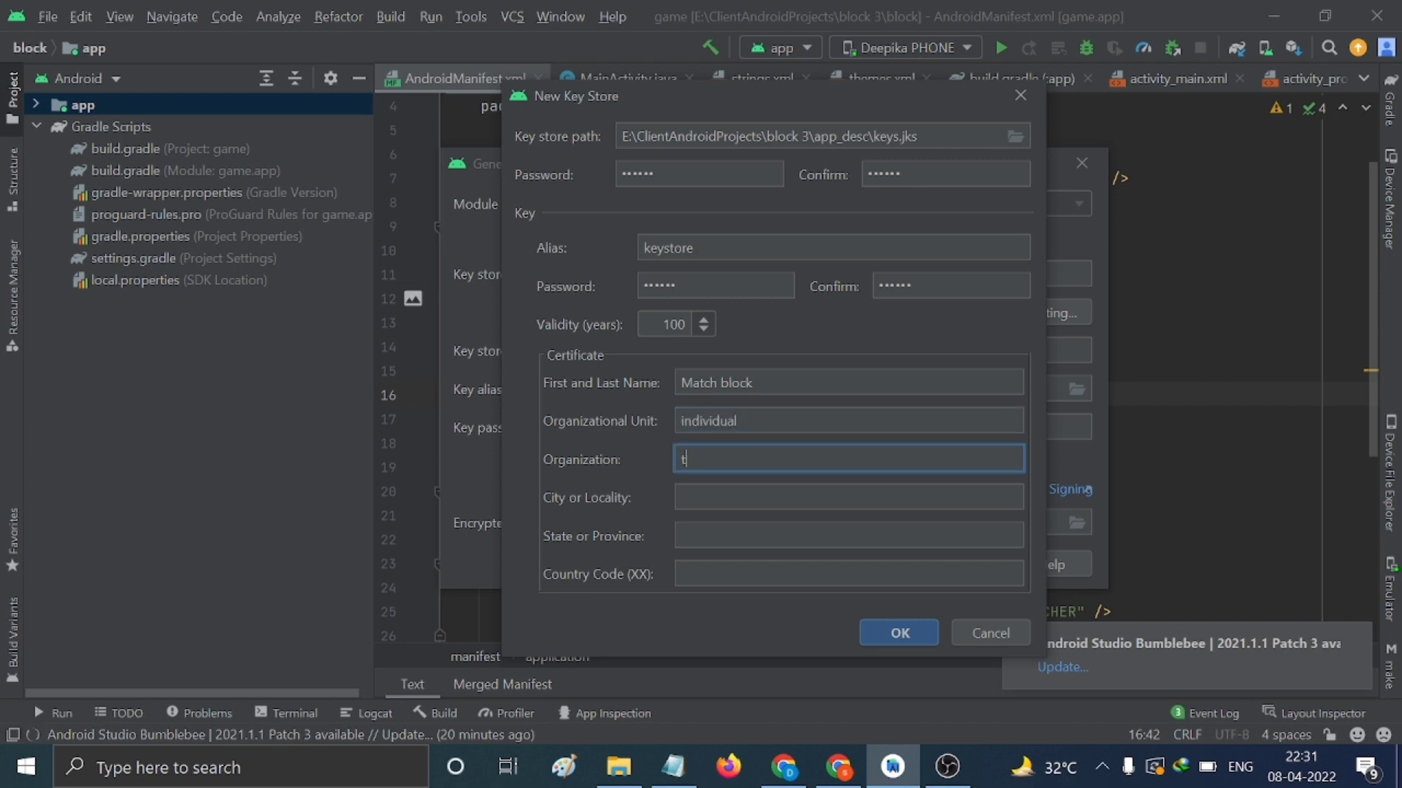
{"action": "type", "text": "he android developer"}
{"action": "key", "text": "Tab"}
{"action": "type", "text": "noida"}
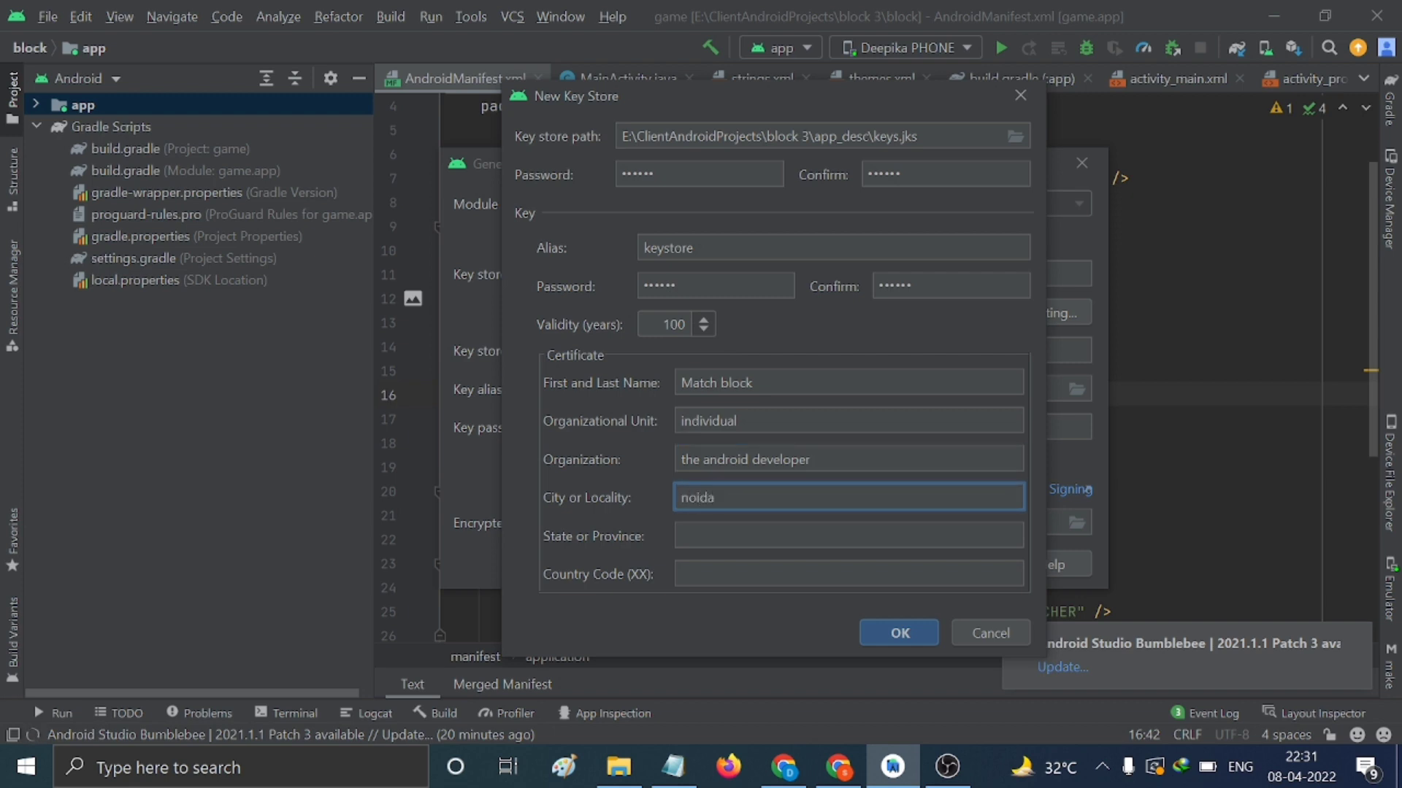
{"action": "key", "text": "Tab"}
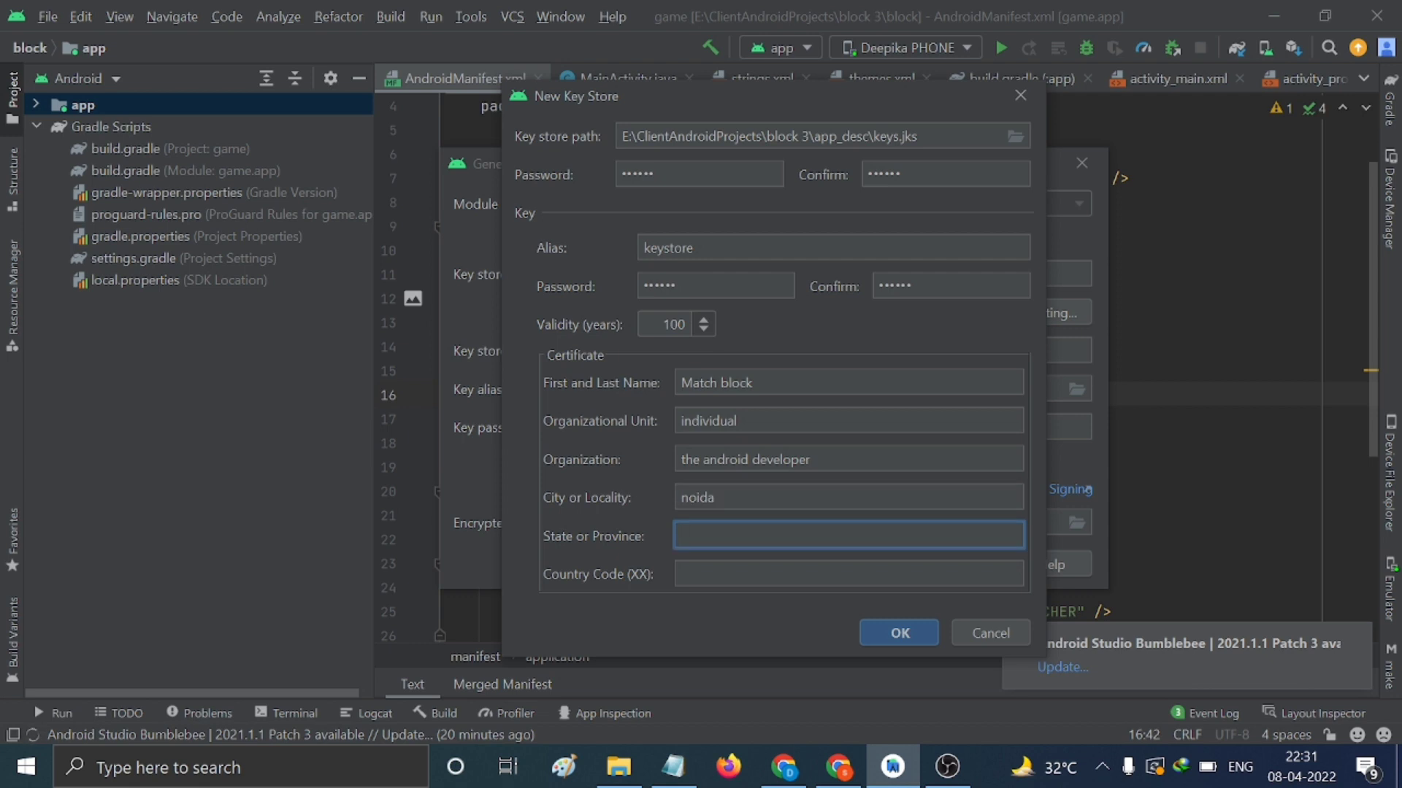
{"action": "key", "text": "Caps_Lock"}
{"action": "type", "text": "UP"}
{"action": "key", "text": "Tab"}
{"action": "type", "text": "91"}
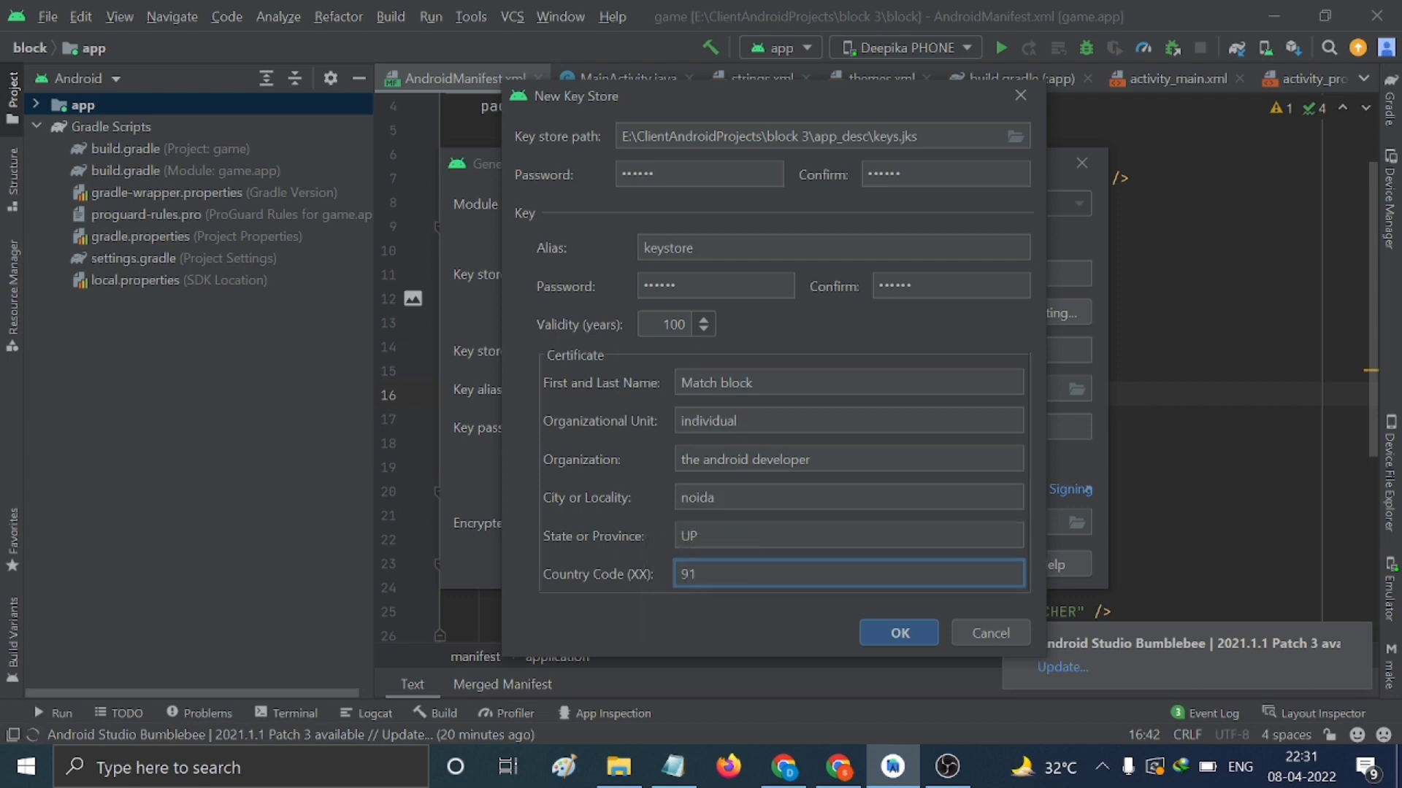
{"action": "left_click", "coordinate": [882, 632]}
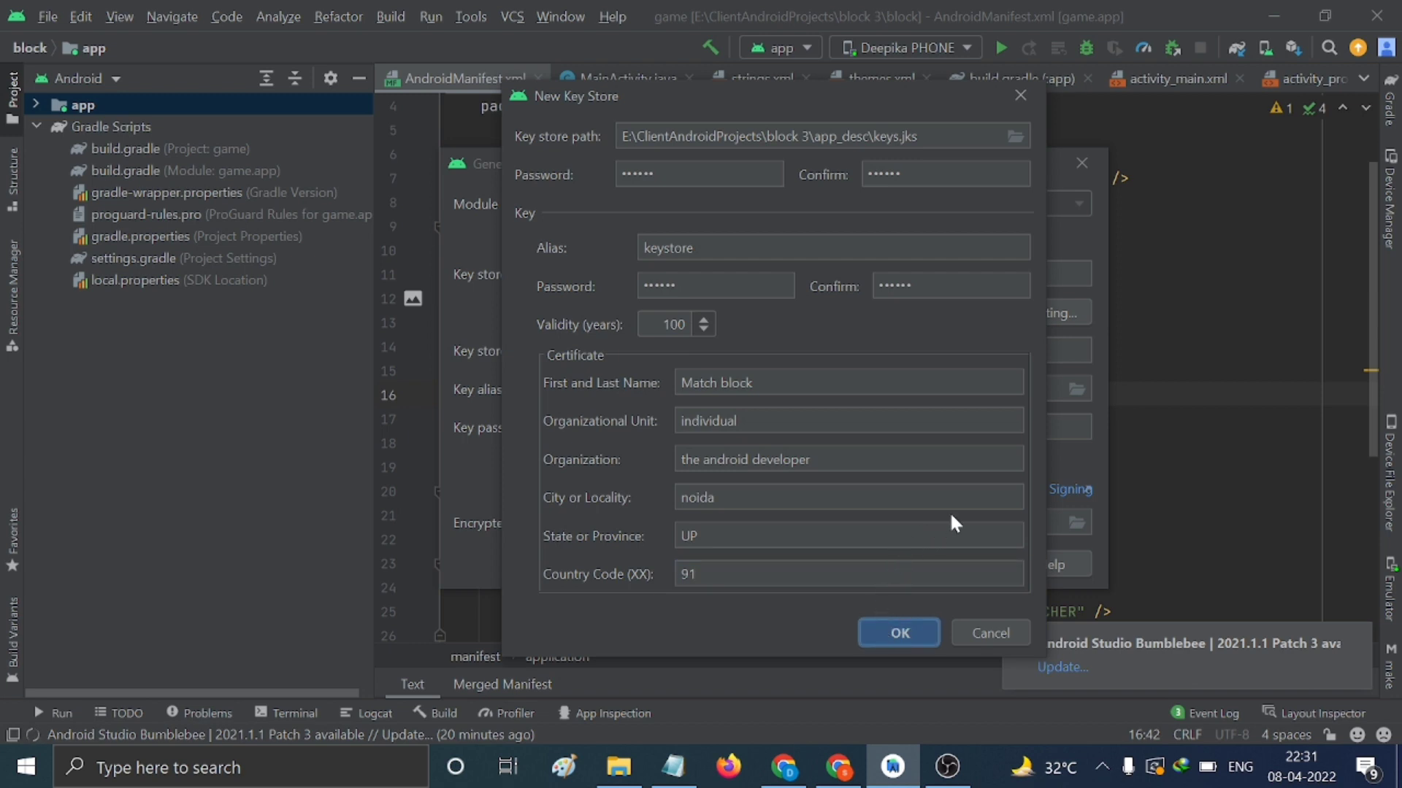
{"action": "left_click", "coordinate": [918, 625]}
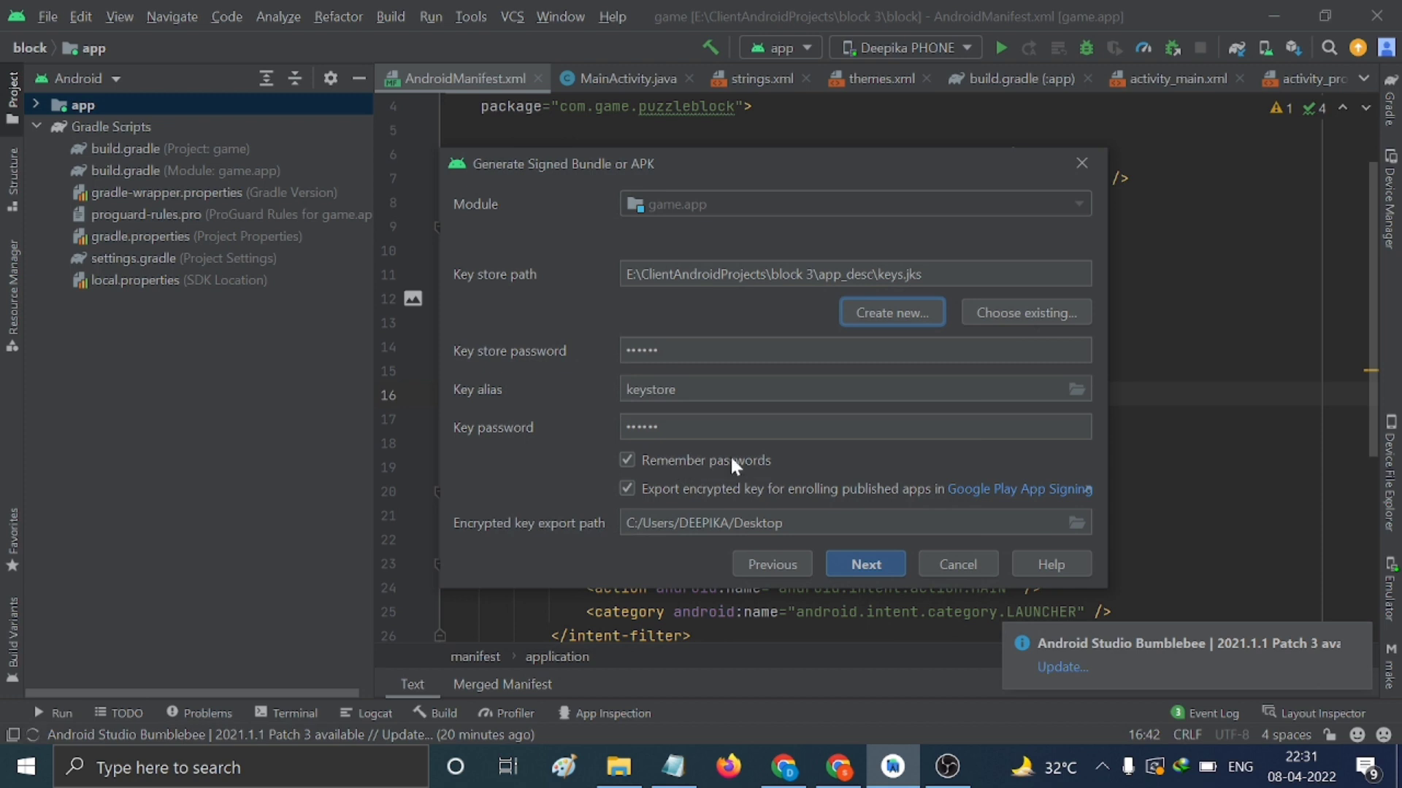
Build the signed app bundle using the release build variant
{"action": "left_click", "coordinate": [874, 559]}
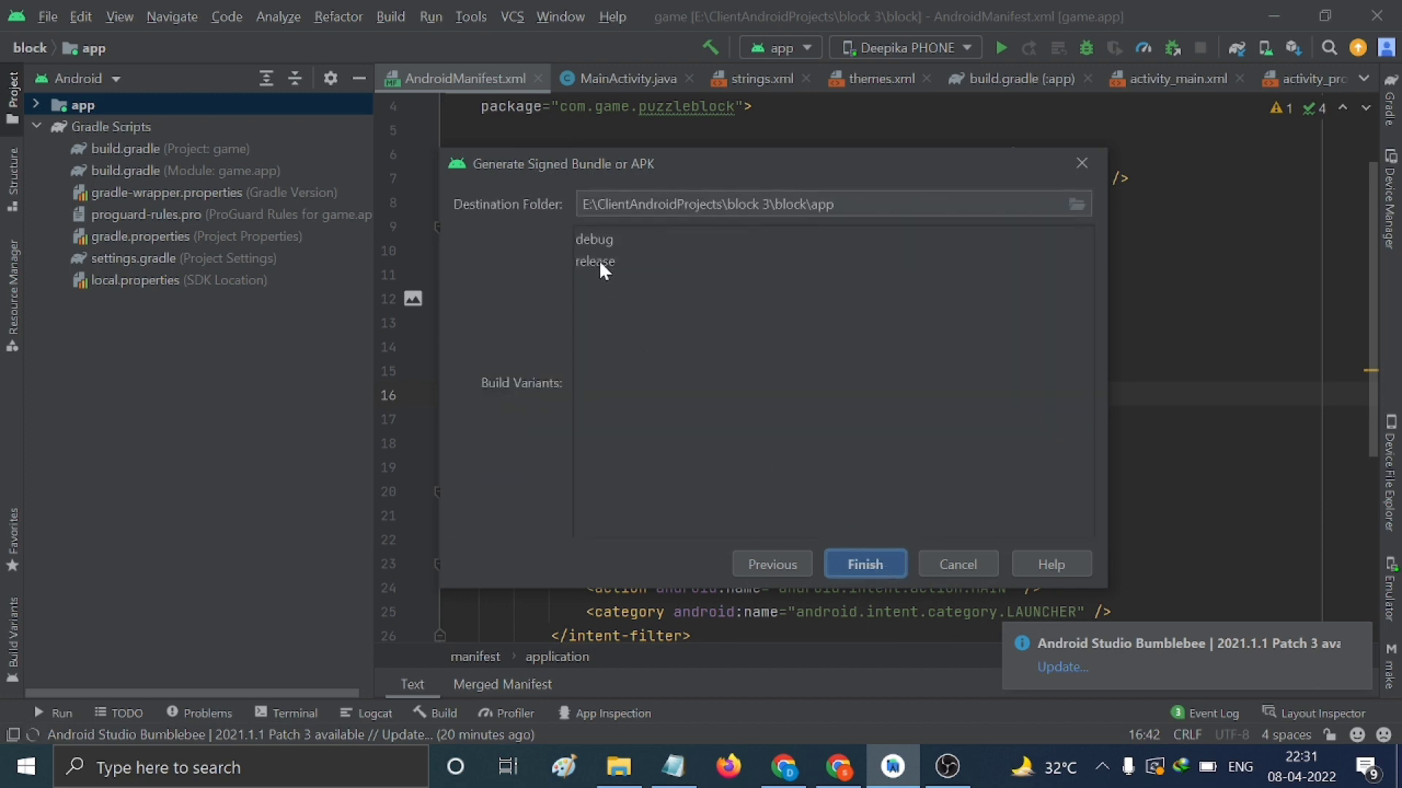
{"action": "left_click", "coordinate": [598, 260]}
{"action": "left_click", "coordinate": [873, 563]}
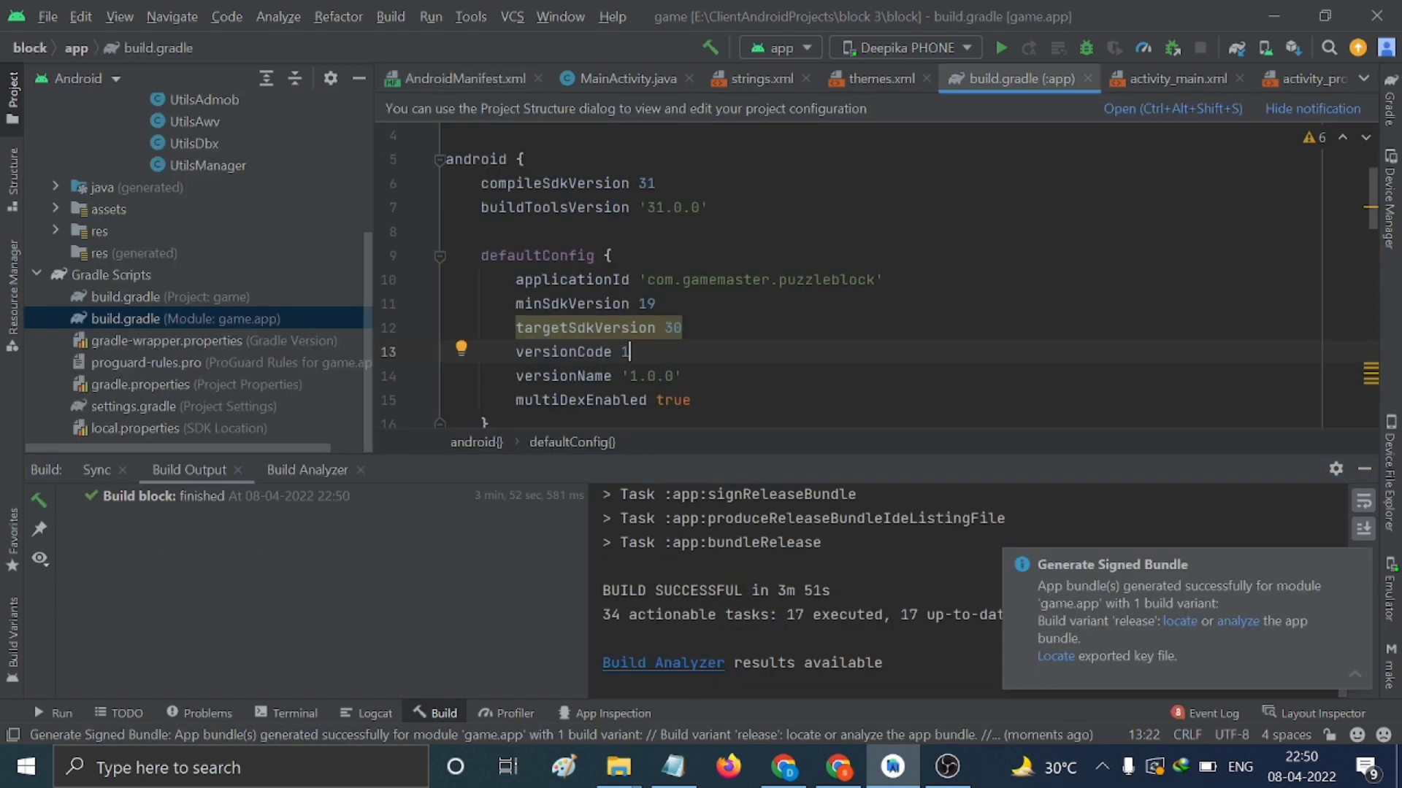
Bump versionCode to 2 and versionName to '2.0.0', sync Gradle, and dismiss Proxy Settings
{"action": "key", "text": "BackSpace"}
{"action": "type", "text": "2"}
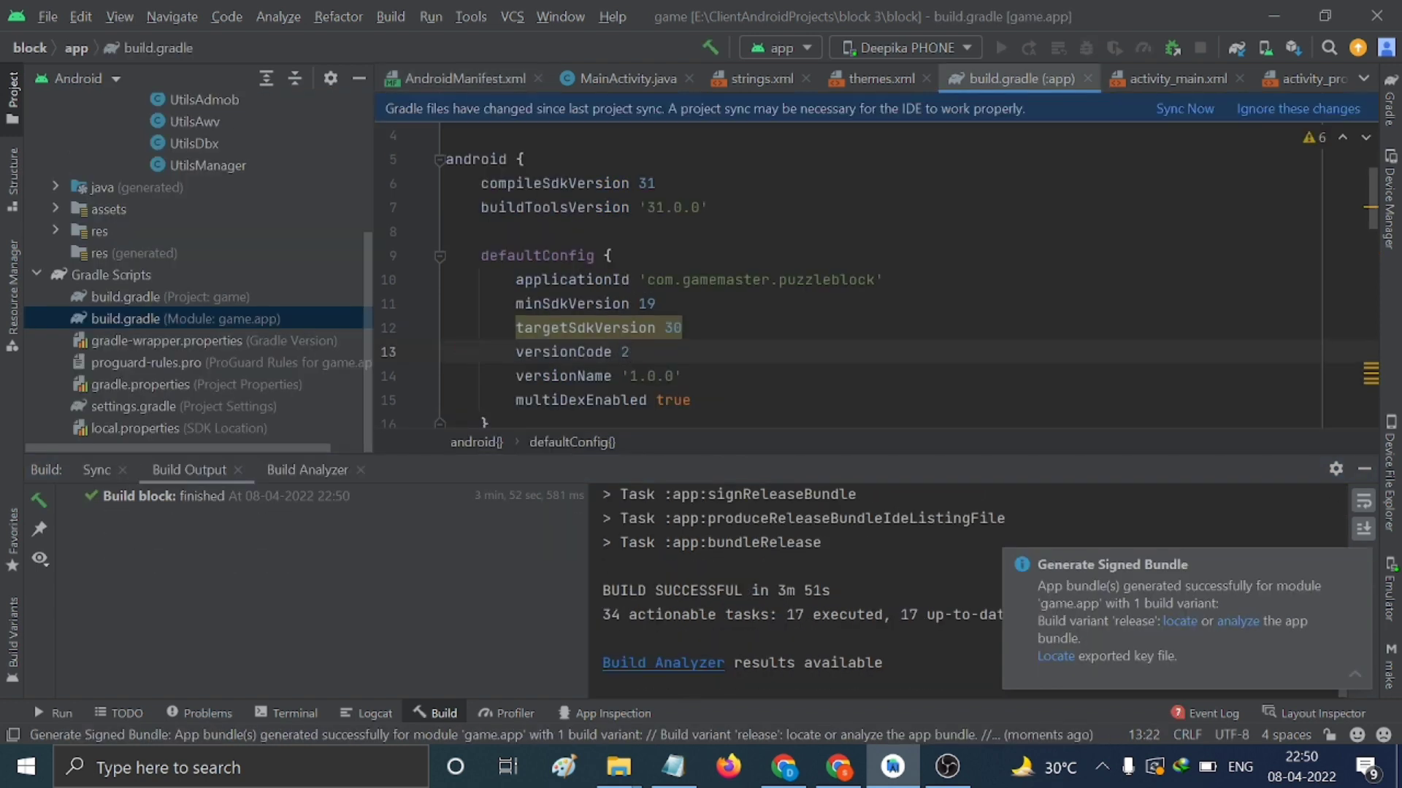
{"action": "left_click", "coordinate": [635, 376]}
{"action": "key", "text": "BackSpace"}
{"action": "type", "text": "2"}
{"action": "left_click", "coordinate": [1172, 111]}
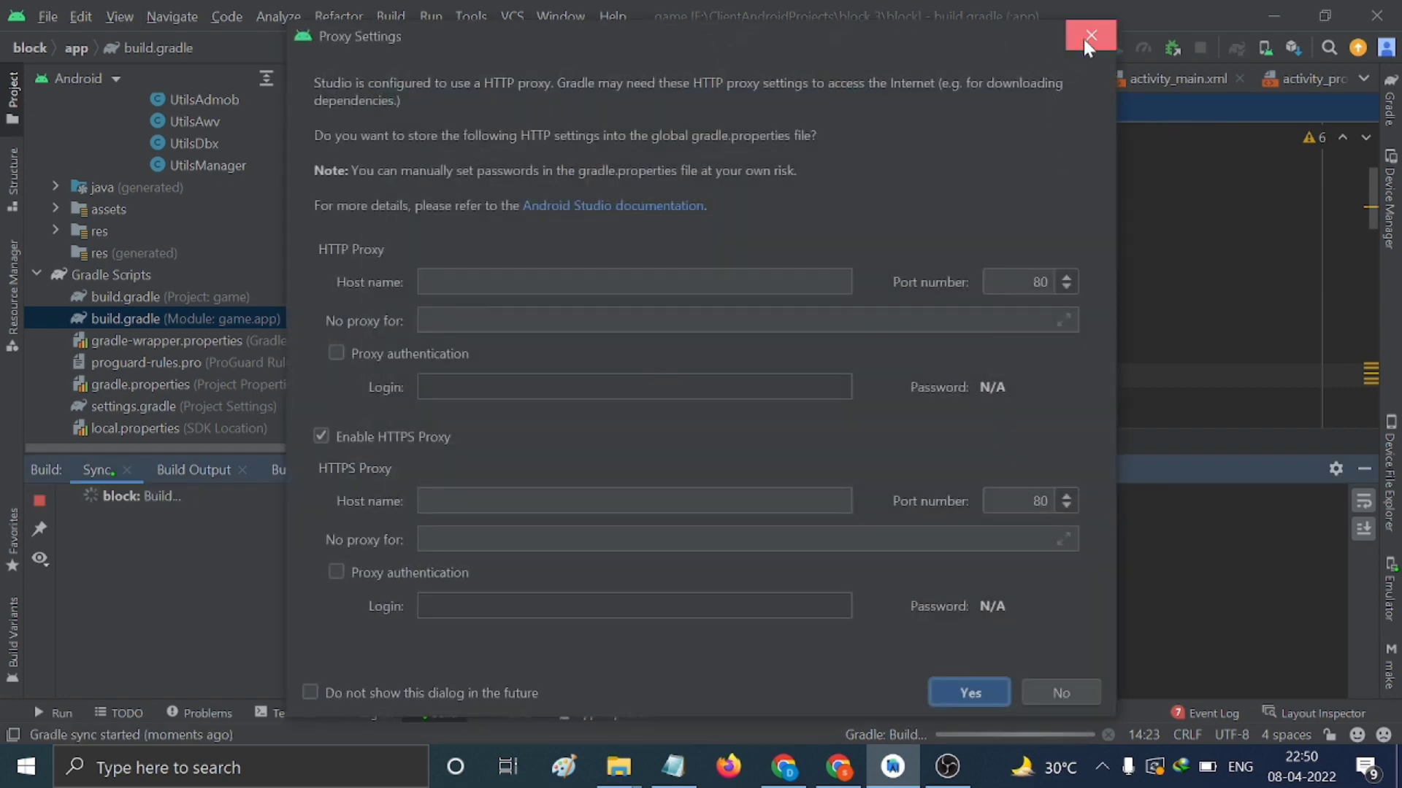
{"action": "left_click", "coordinate": [1090, 35]}
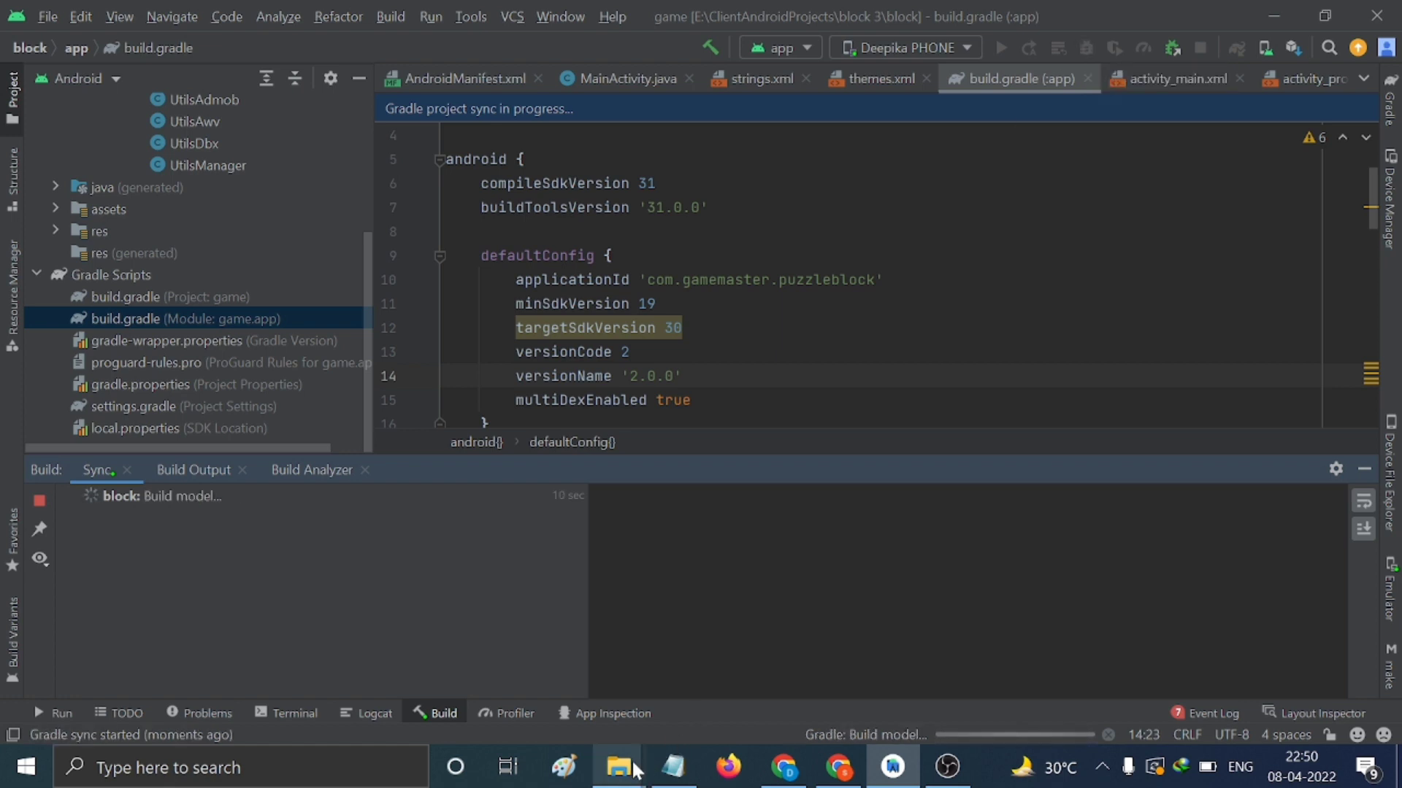
Check the release folder's path and app-release.aab in File Explorer, then minimize it
{"action": "mouse_move", "coordinate": [625, 774]}
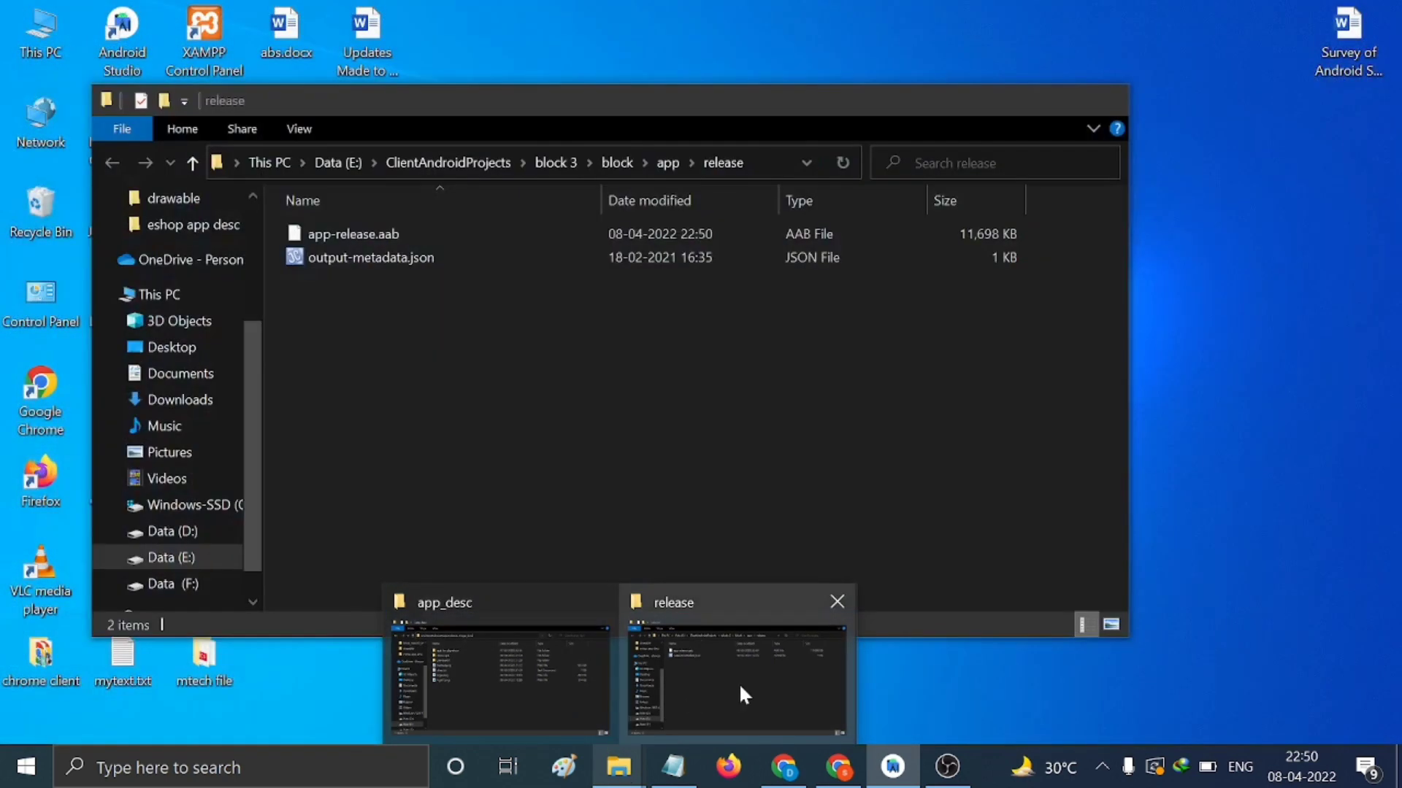
{"action": "left_click", "coordinate": [739, 686]}
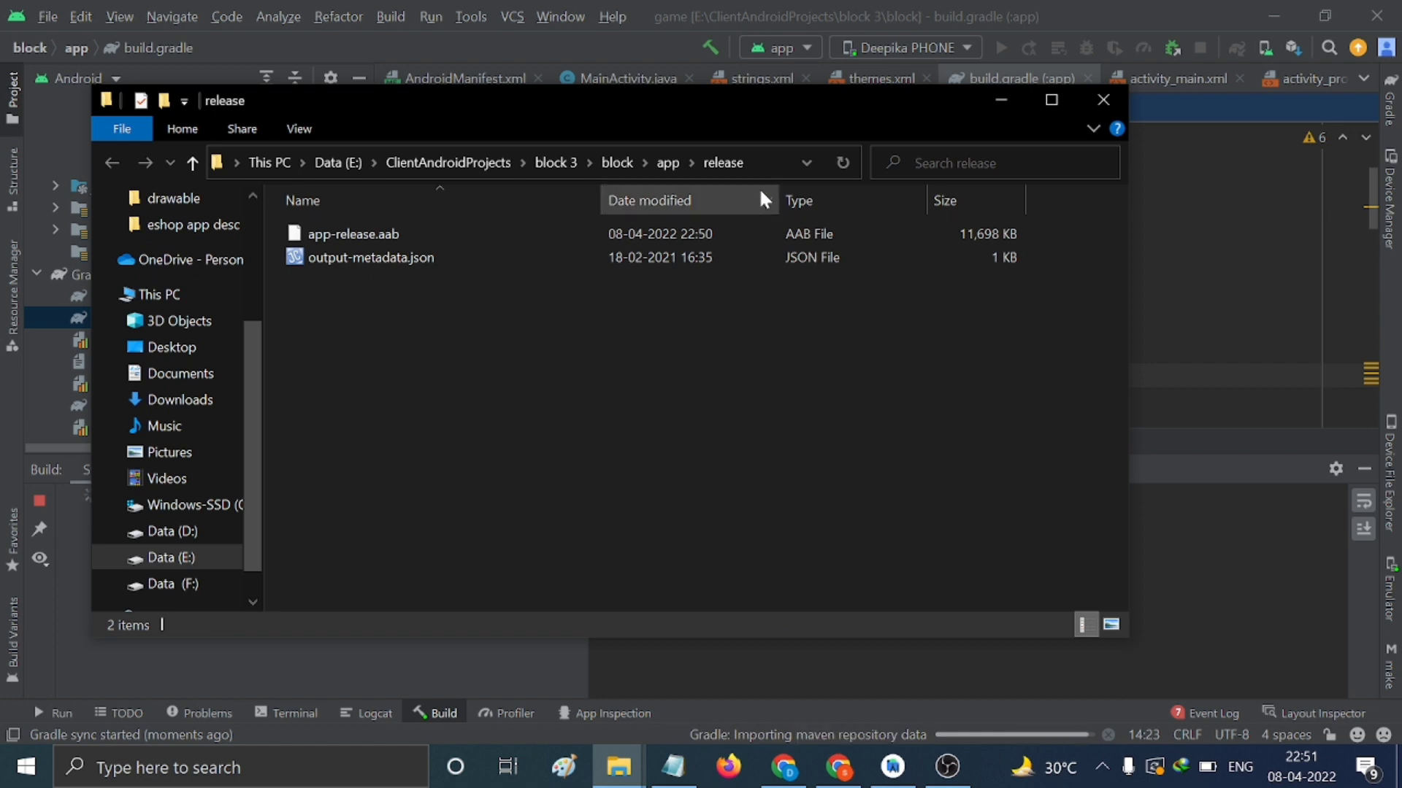
{"action": "left_click", "coordinate": [765, 162]}
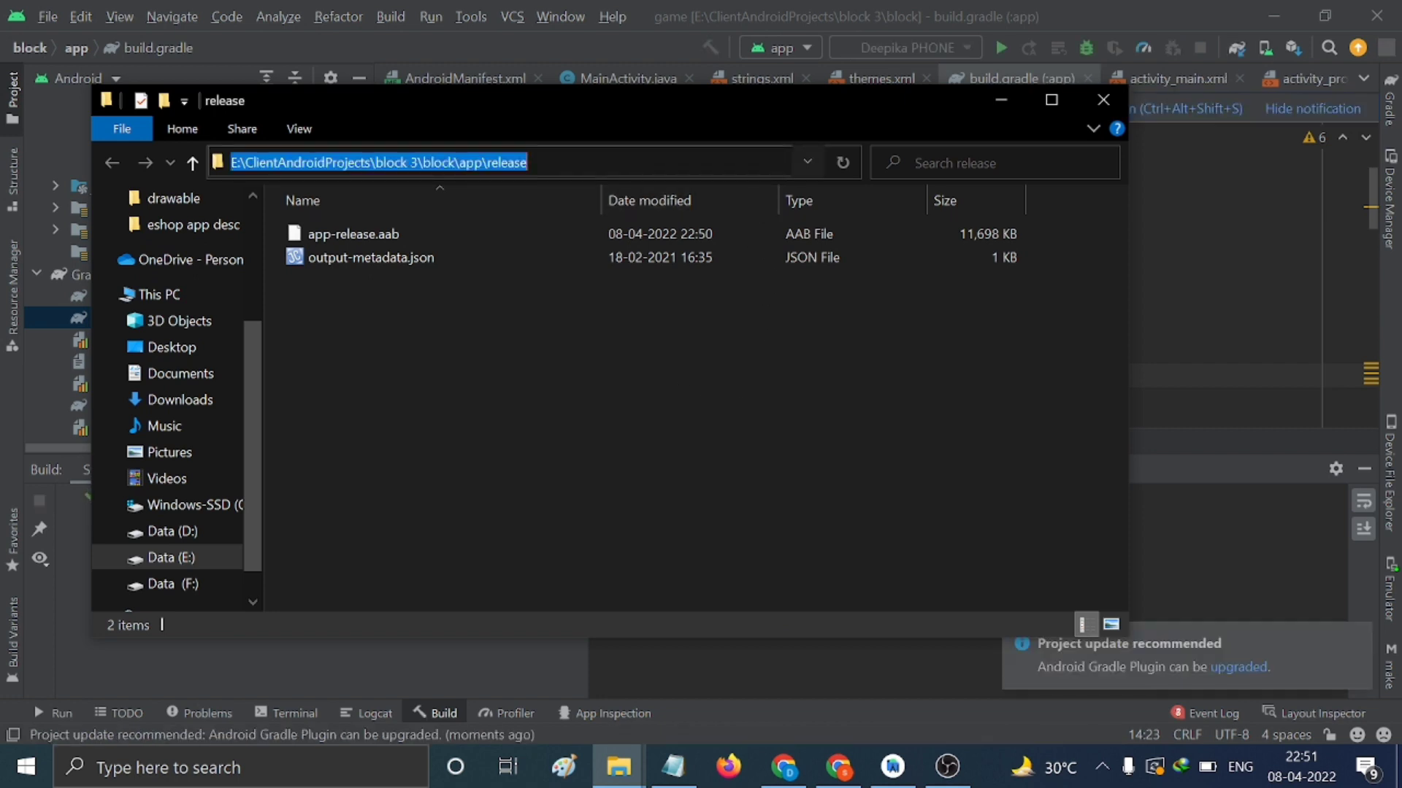
{"action": "left_click", "coordinate": [1001, 99]}
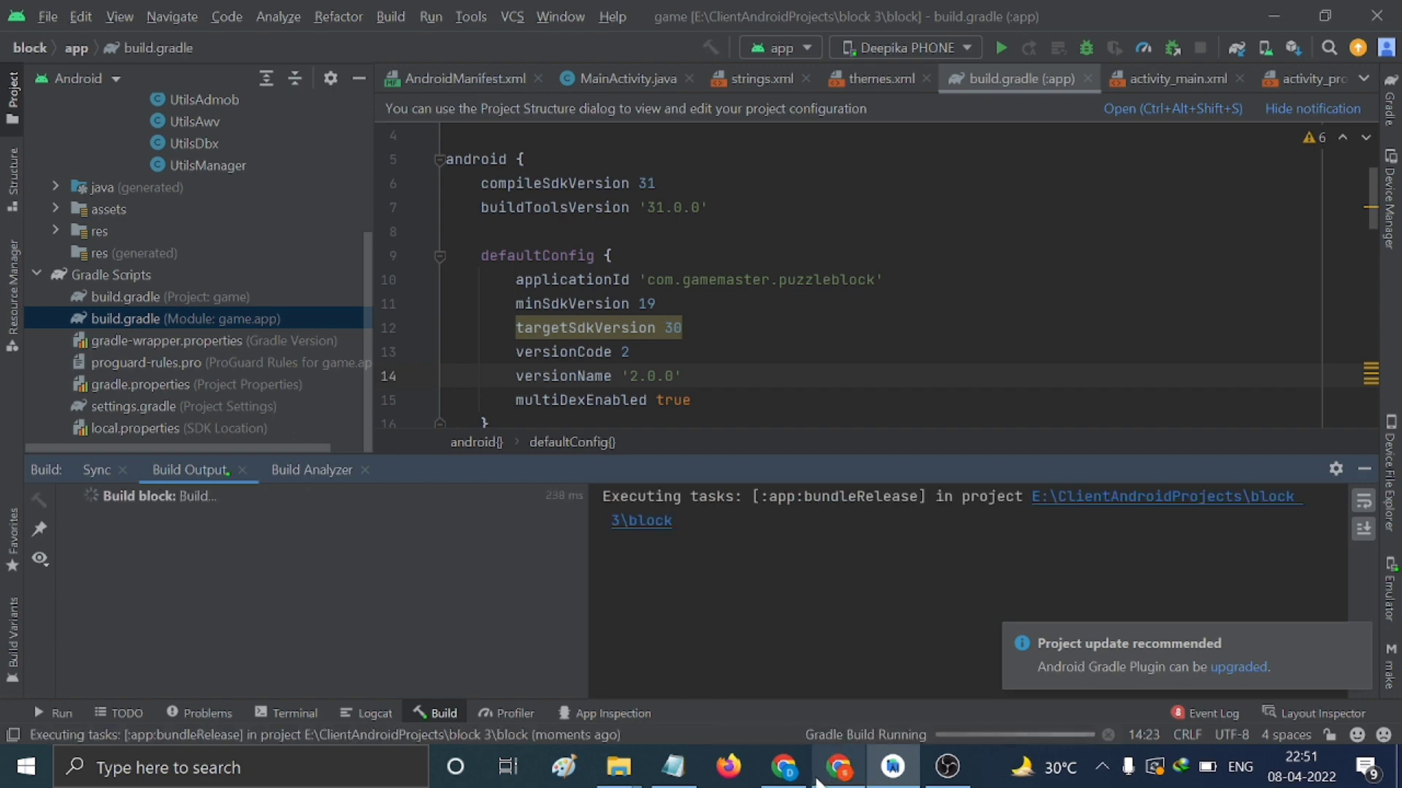
{"action": "left_click", "coordinate": [858, 781]}
Upload app-release.aab to the production release and save the draft
{"action": "left_click", "coordinate": [764, 534]}
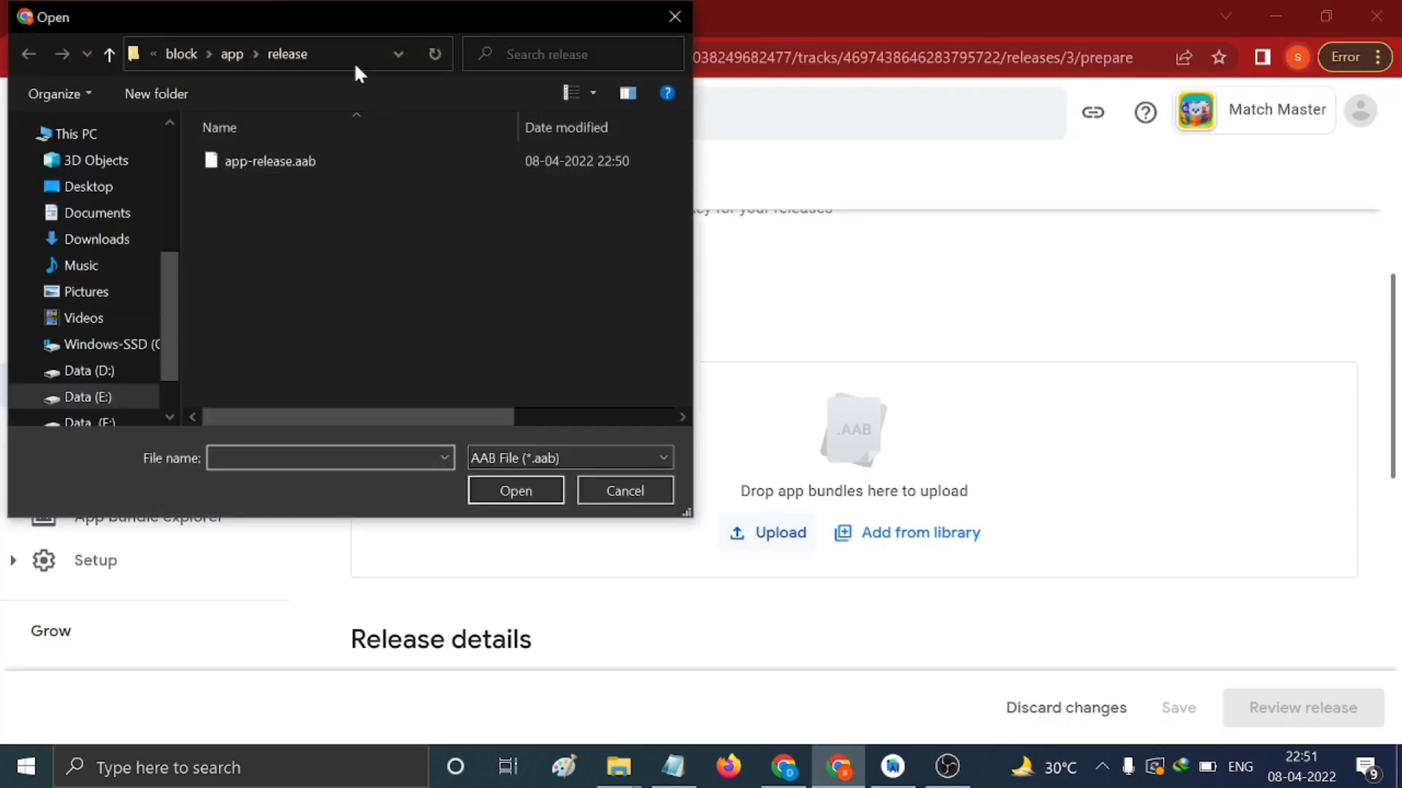
{"action": "left_click", "coordinate": [360, 160]}
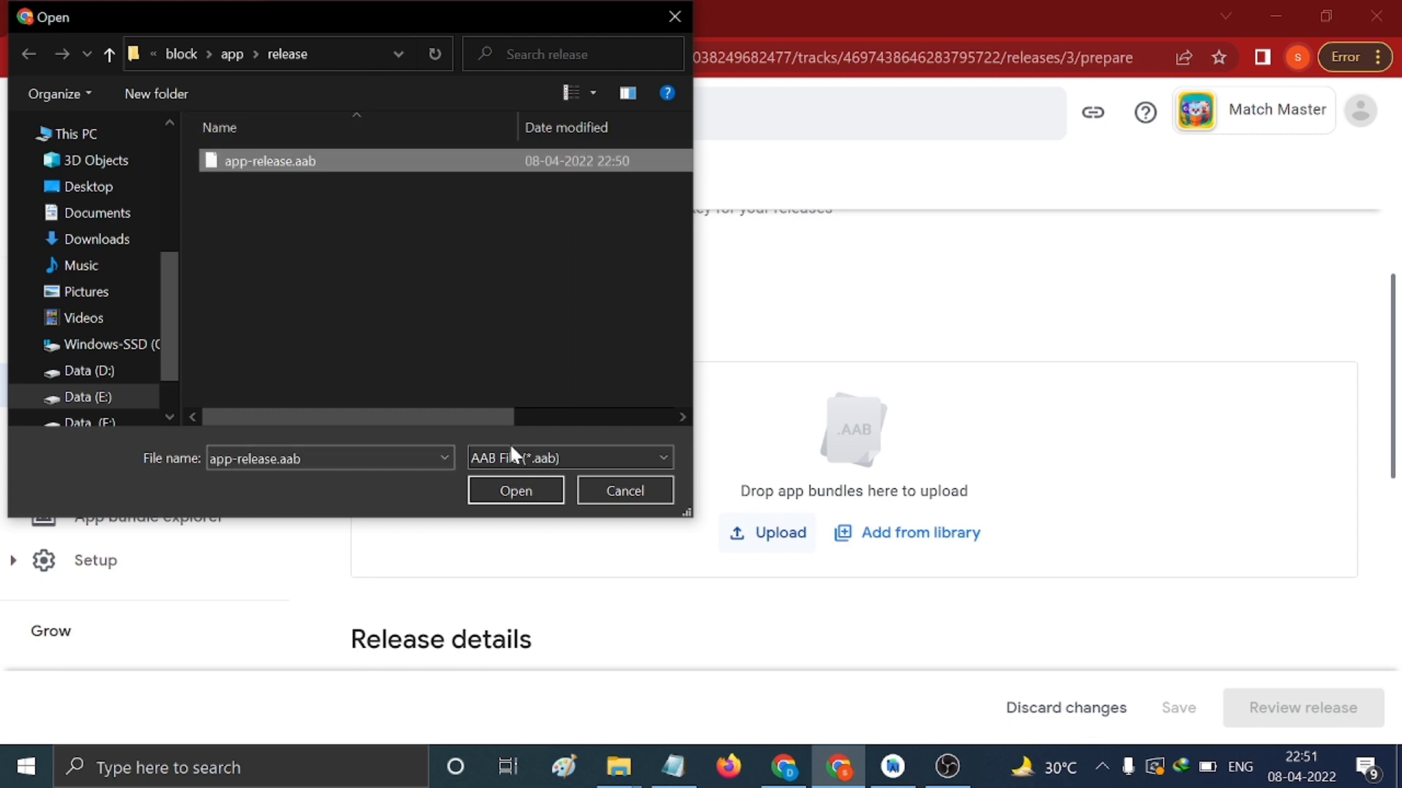
{"action": "left_click", "coordinate": [523, 490]}
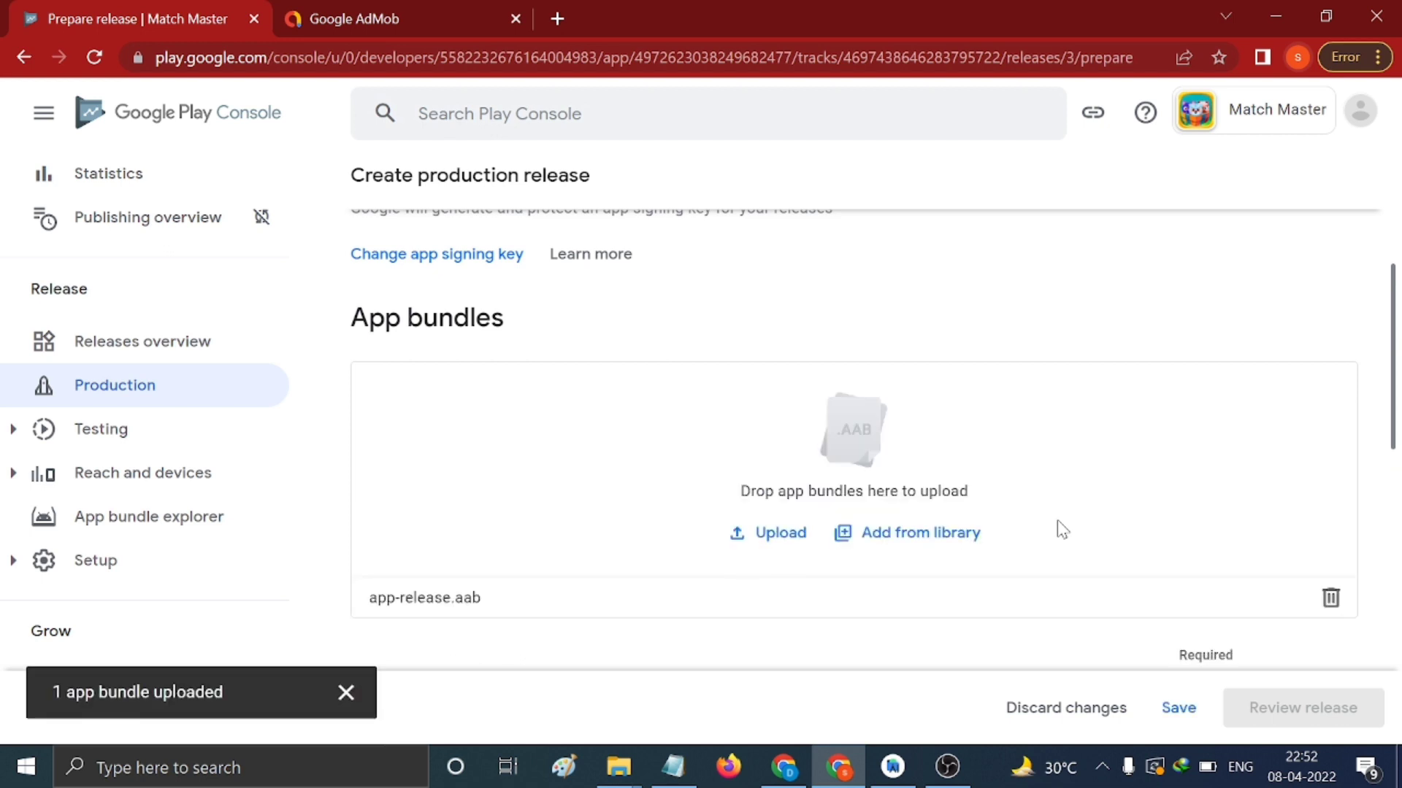
{"action": "scroll", "coordinate": [1056, 529], "scroll_direction": "down", "scroll_amount": 2}
{"action": "left_click", "coordinate": [1173, 701]}
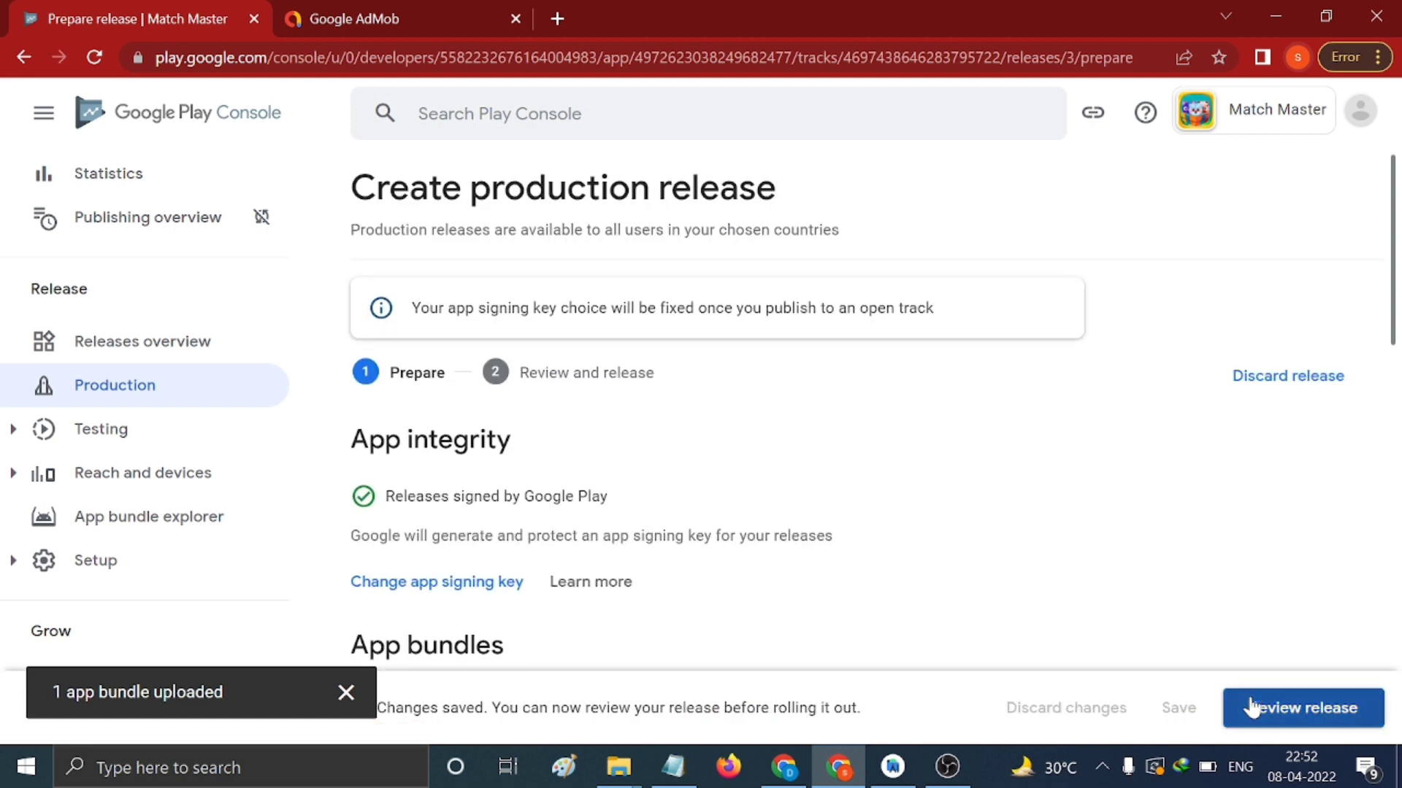
Review and roll out release 1 (1.0.0) to Production, then view the All apps list
{"action": "left_click", "coordinate": [1251, 708]}
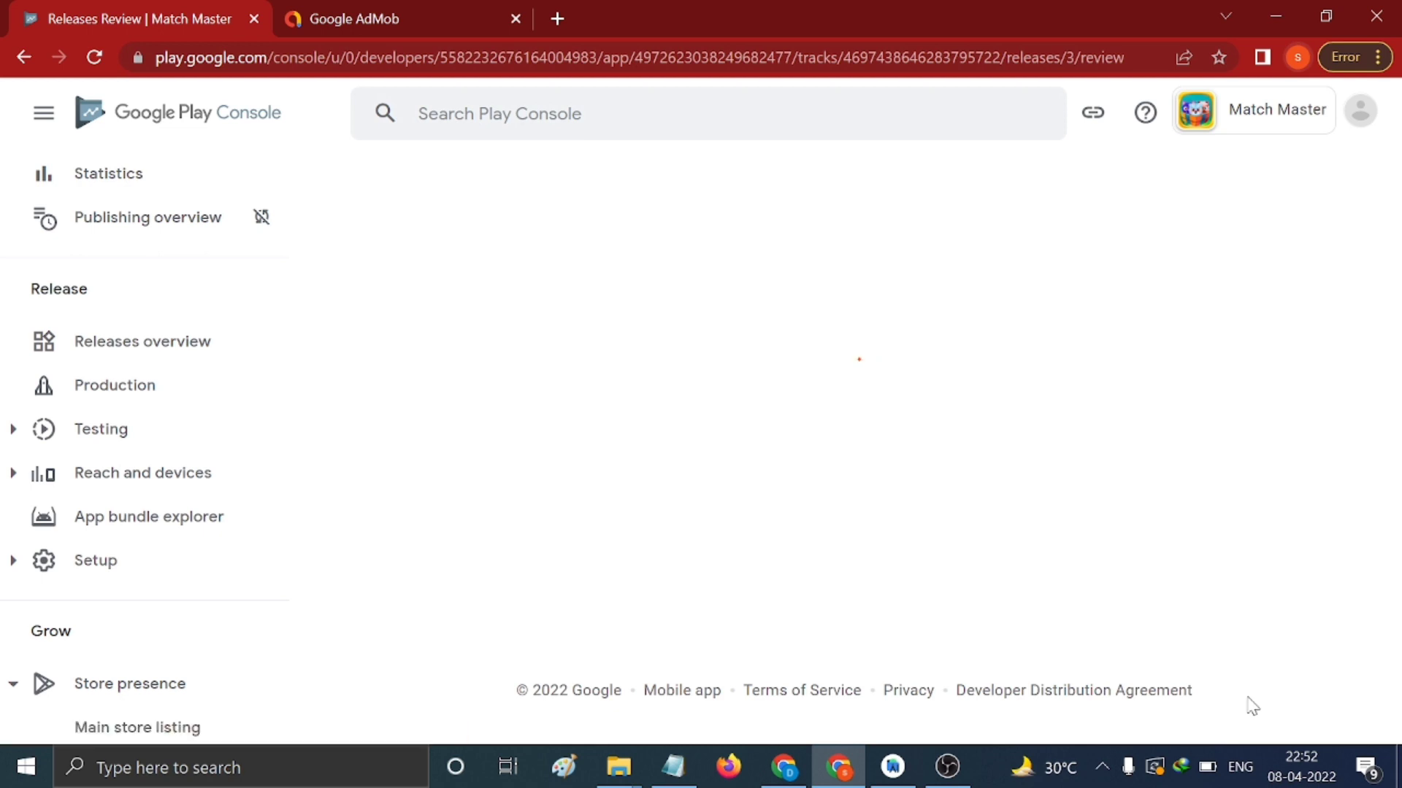
{"action": "left_click", "coordinate": [1241, 707]}
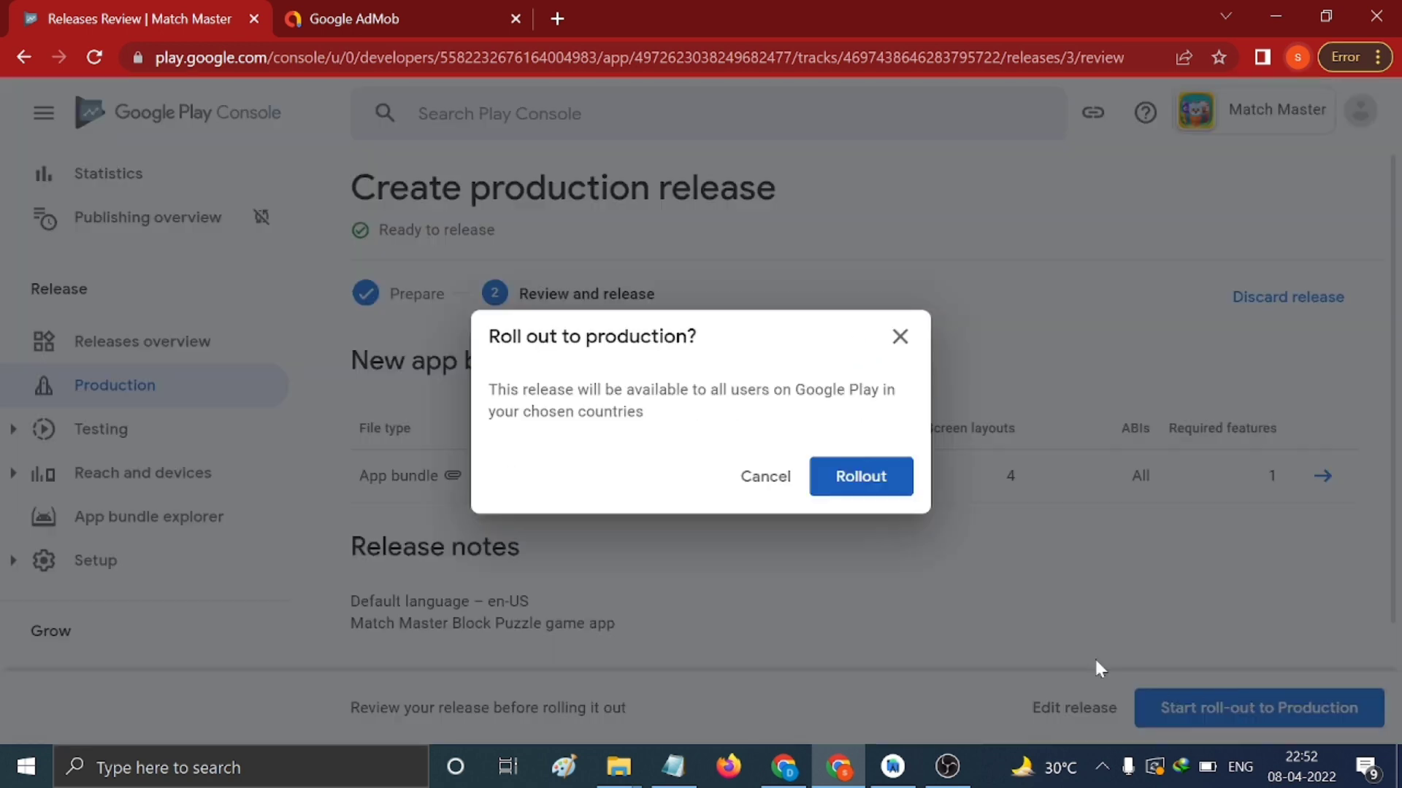
{"action": "left_click", "coordinate": [862, 481]}
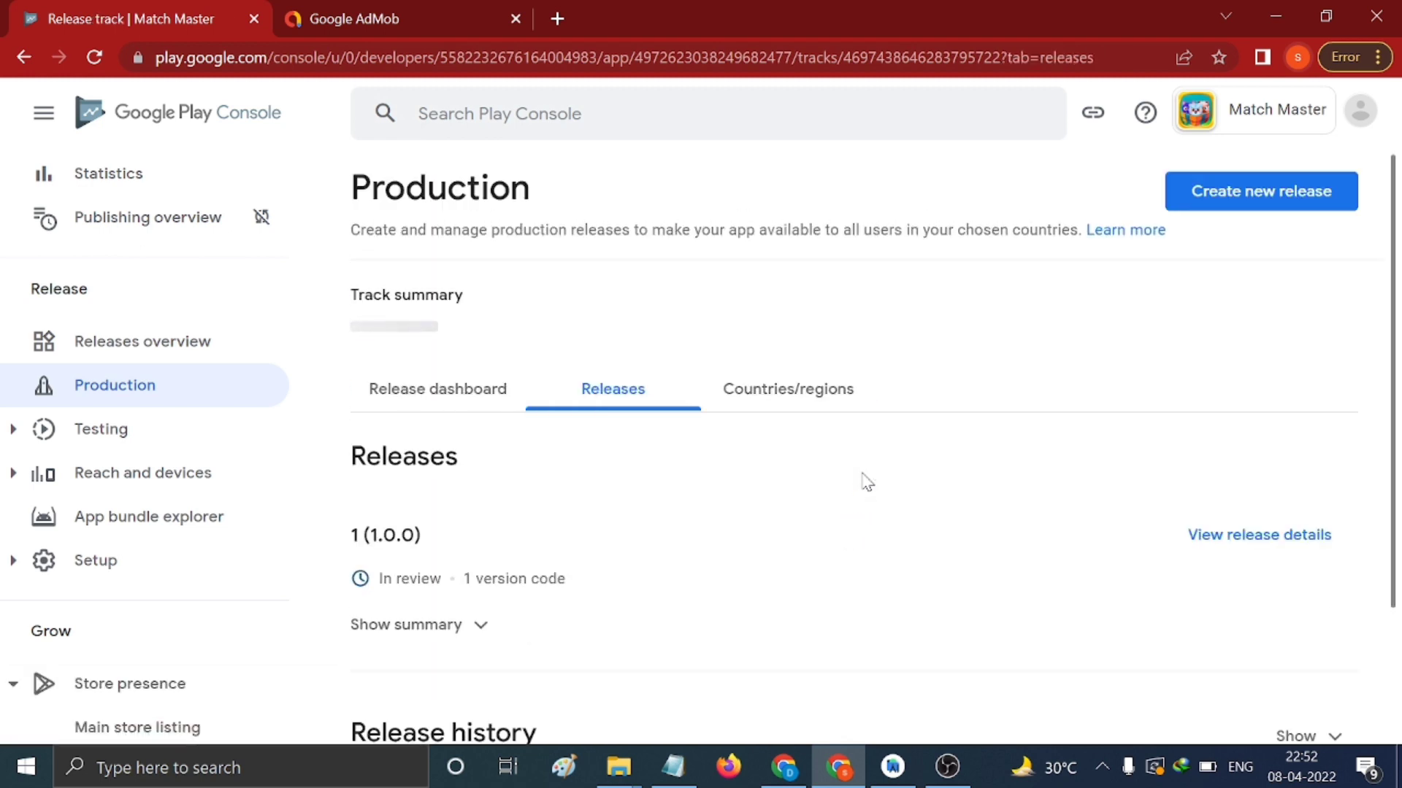
{"action": "scroll", "coordinate": [146, 273], "scroll_direction": "up", "scroll_amount": 2}
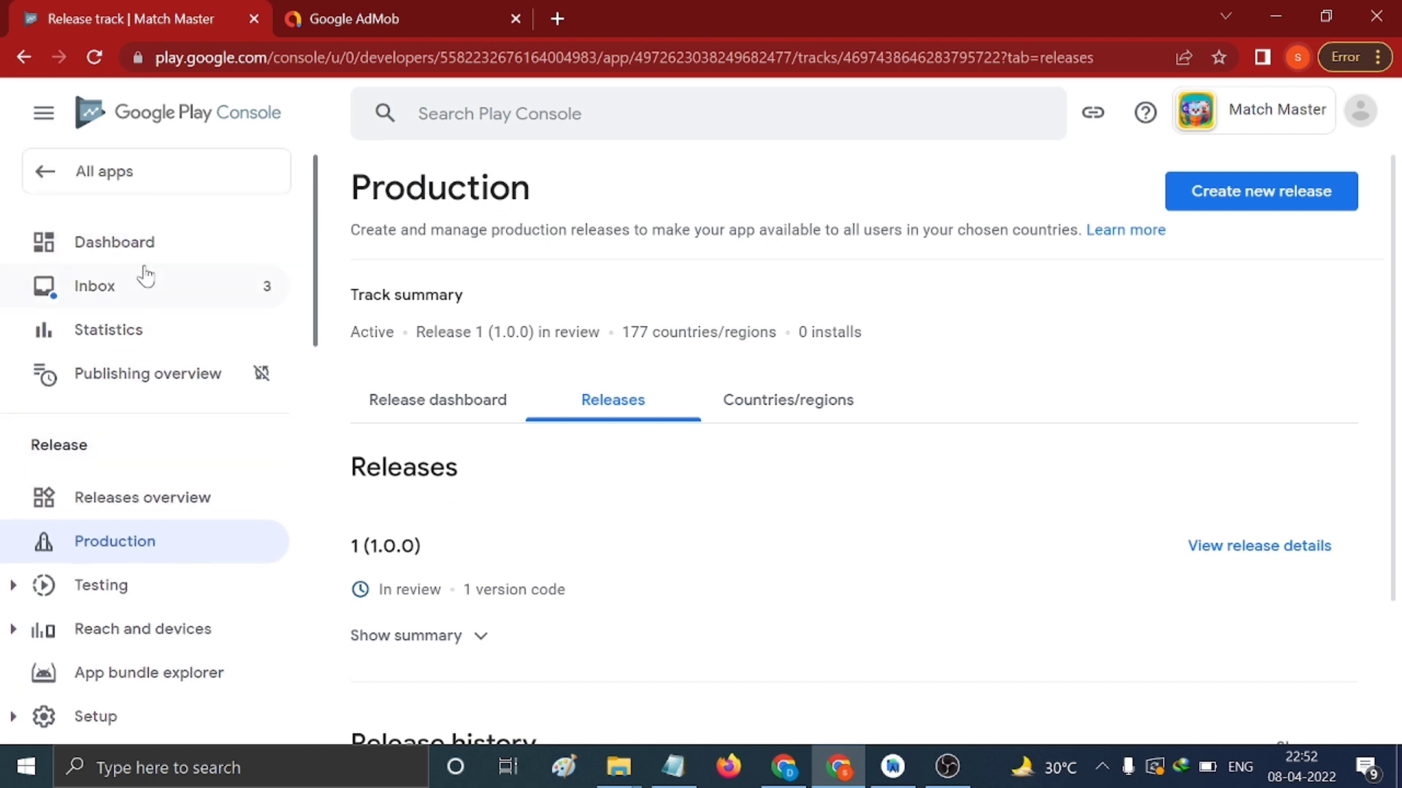
{"action": "left_click", "coordinate": [135, 189]}
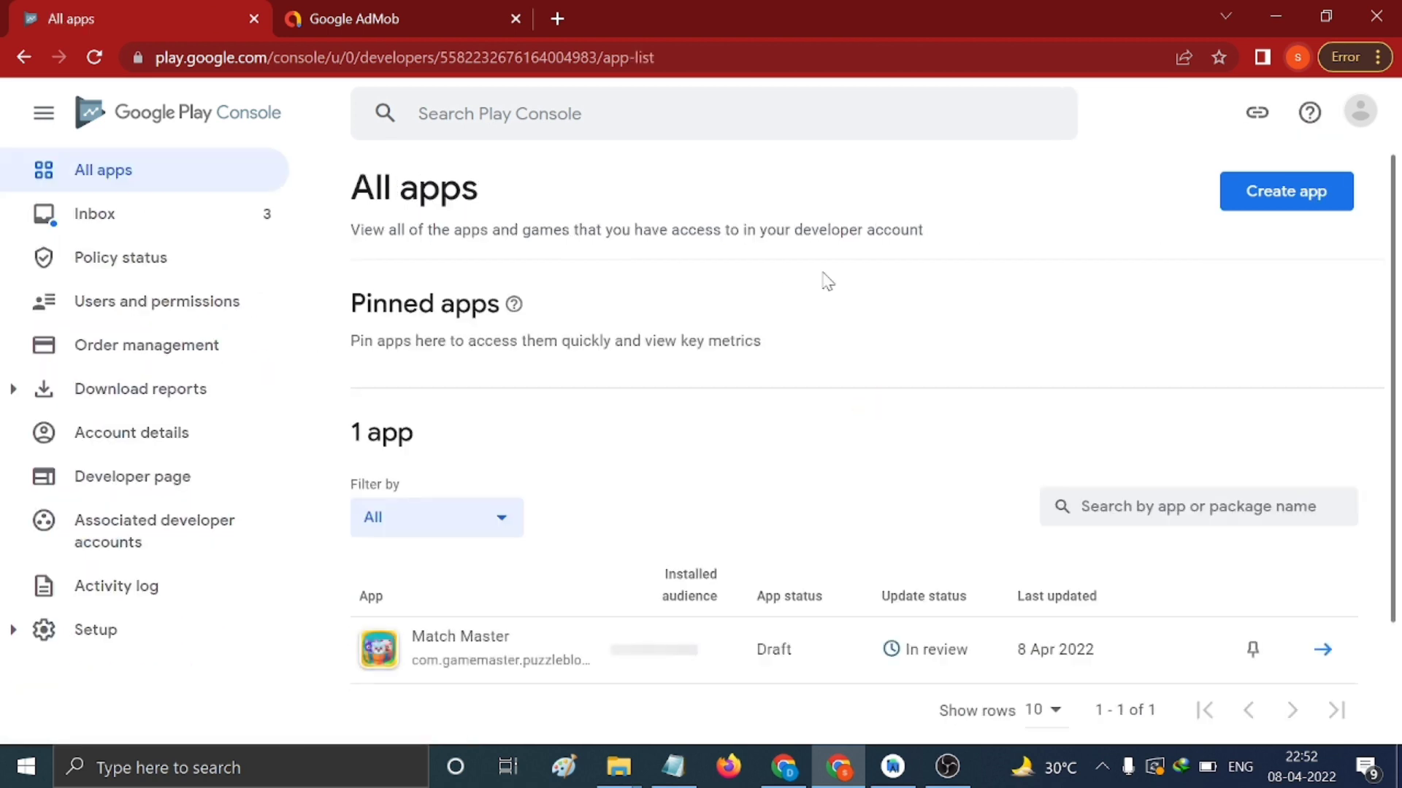
{"action": "scroll", "coordinate": [839, 284], "scroll_direction": "down", "scroll_amount": 2}
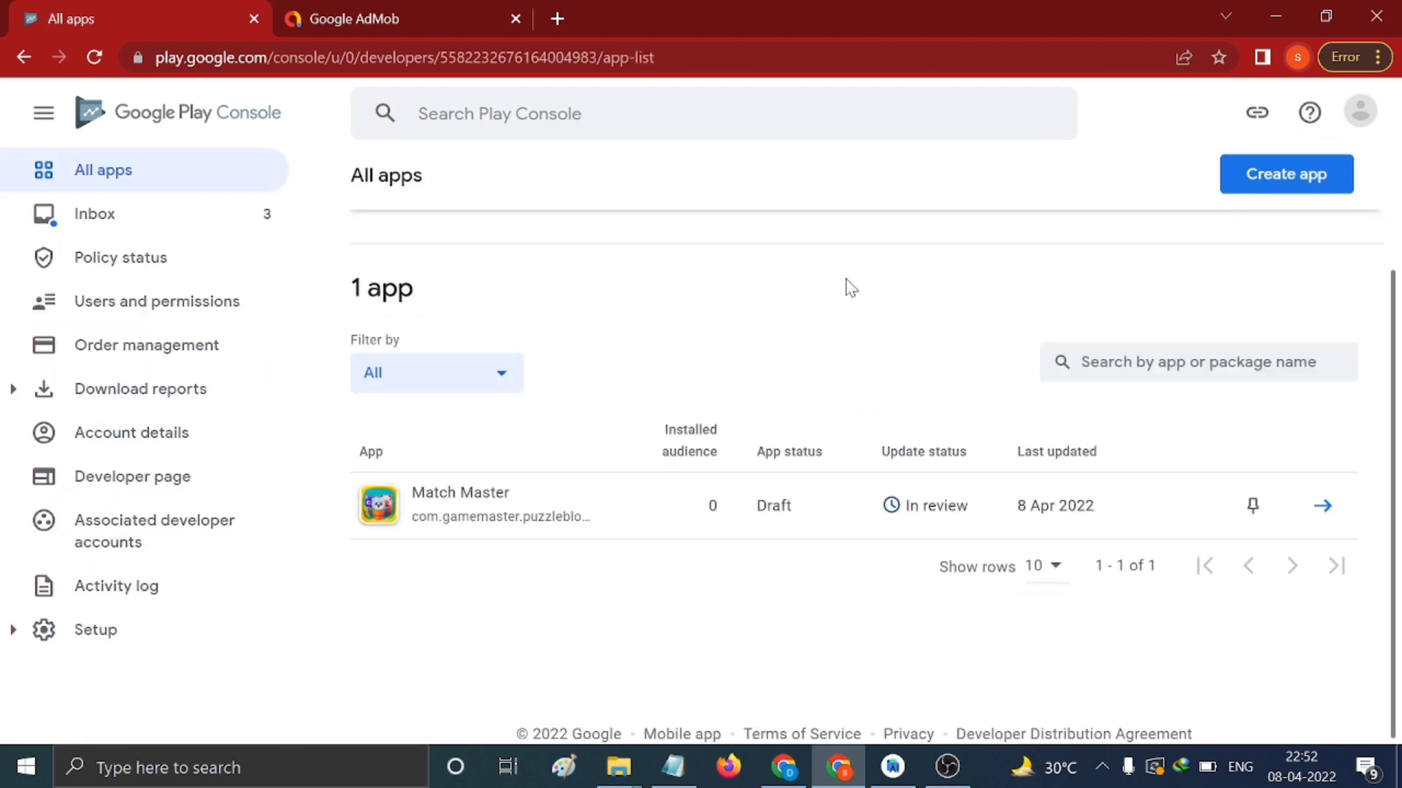